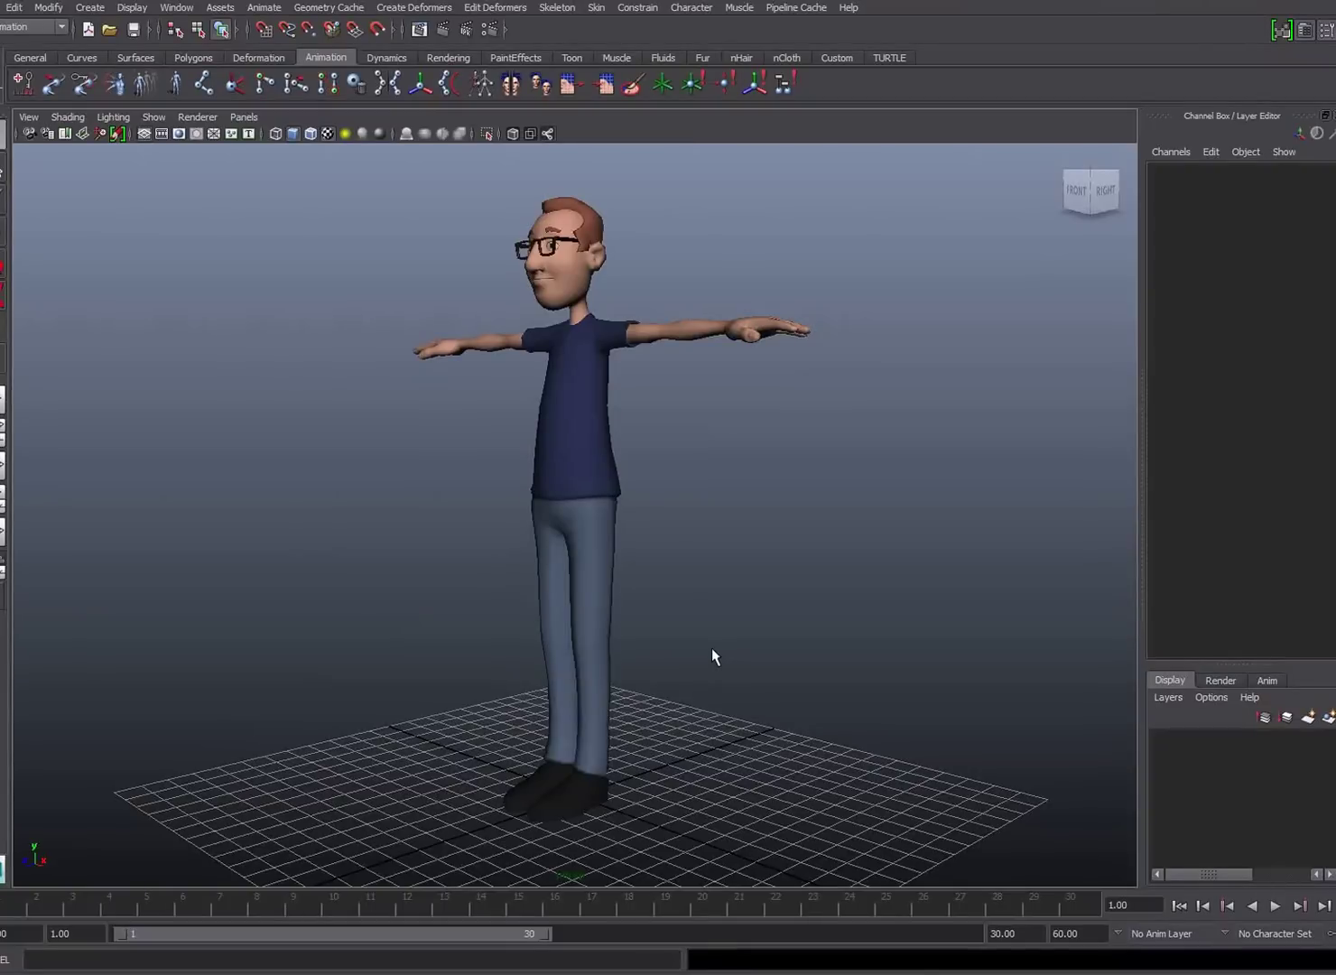
Tumble the view slightly, then switch to the orthographic Right View through the hotbox.
left_click_drag(704, 653, 696, 643, "alt")
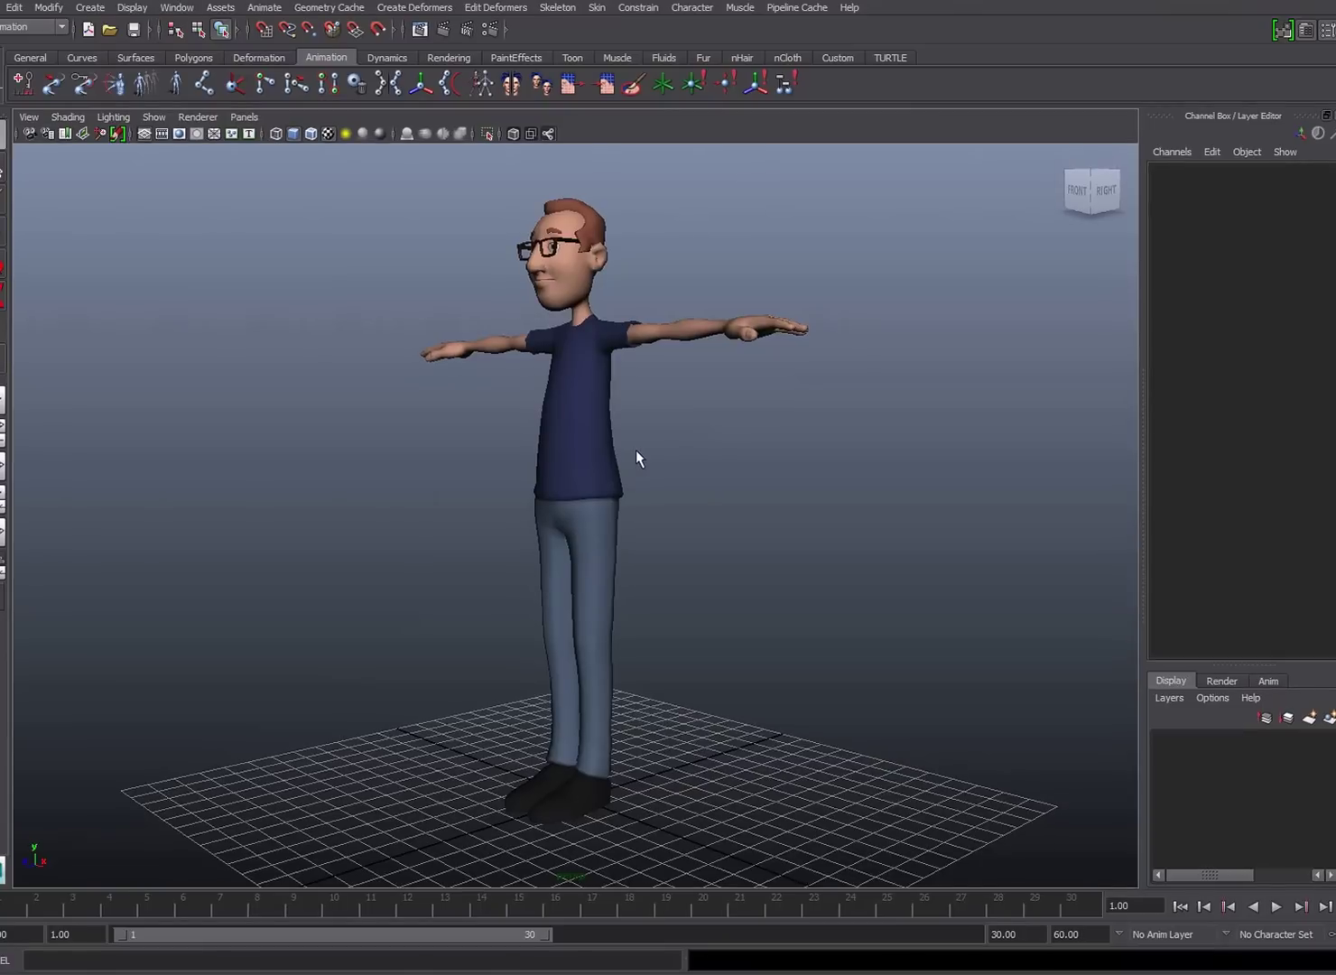
key("space")
left_click_drag(637, 456, 691, 457)
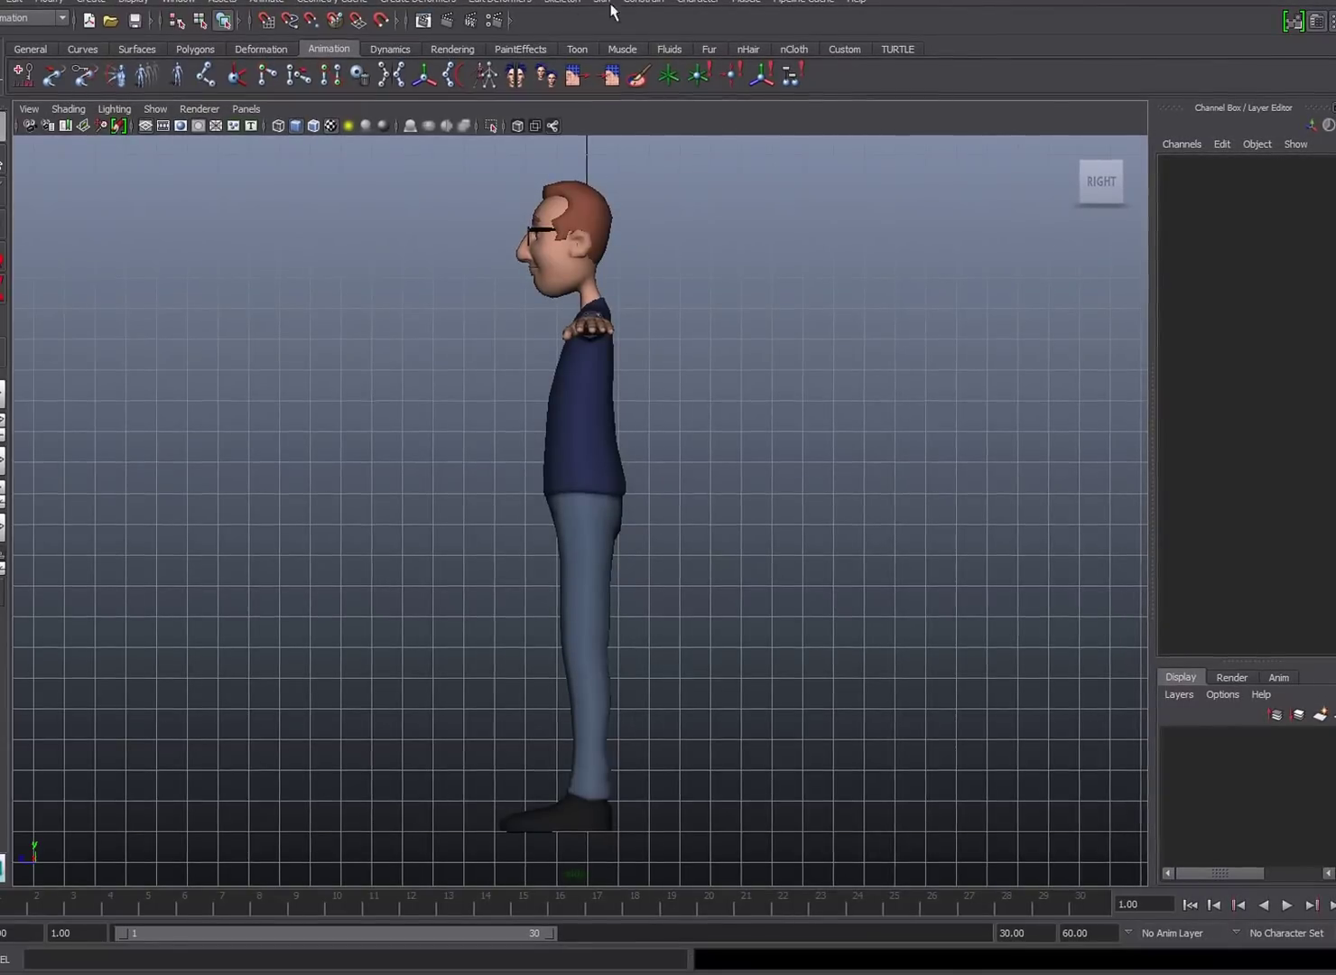
Activate the Joint Tool with its options shown and turn on X-Ray Joints shading.
left_click(578, 5)
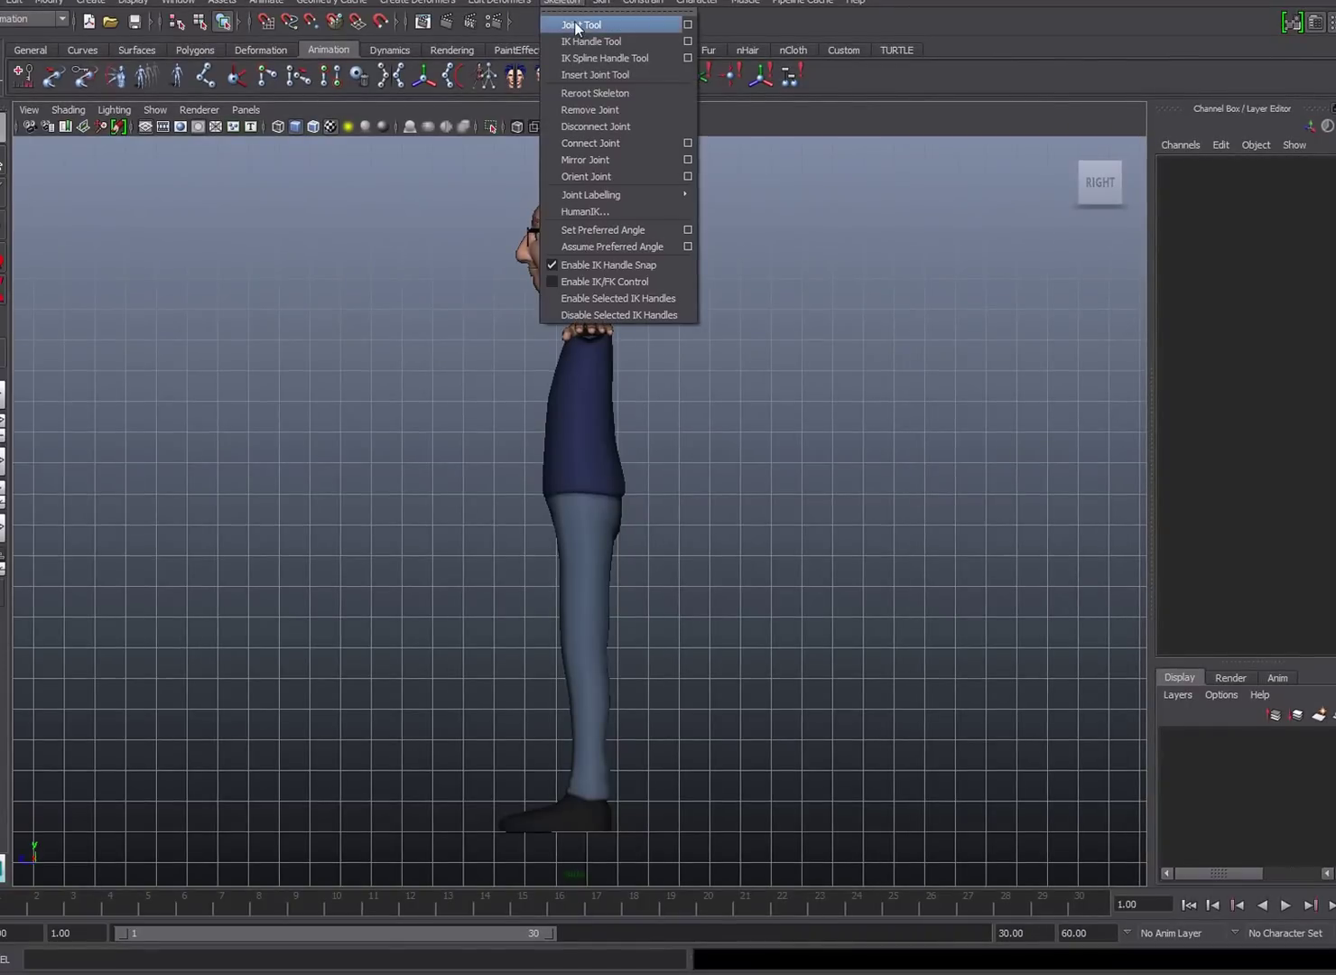
left_click(688, 27)
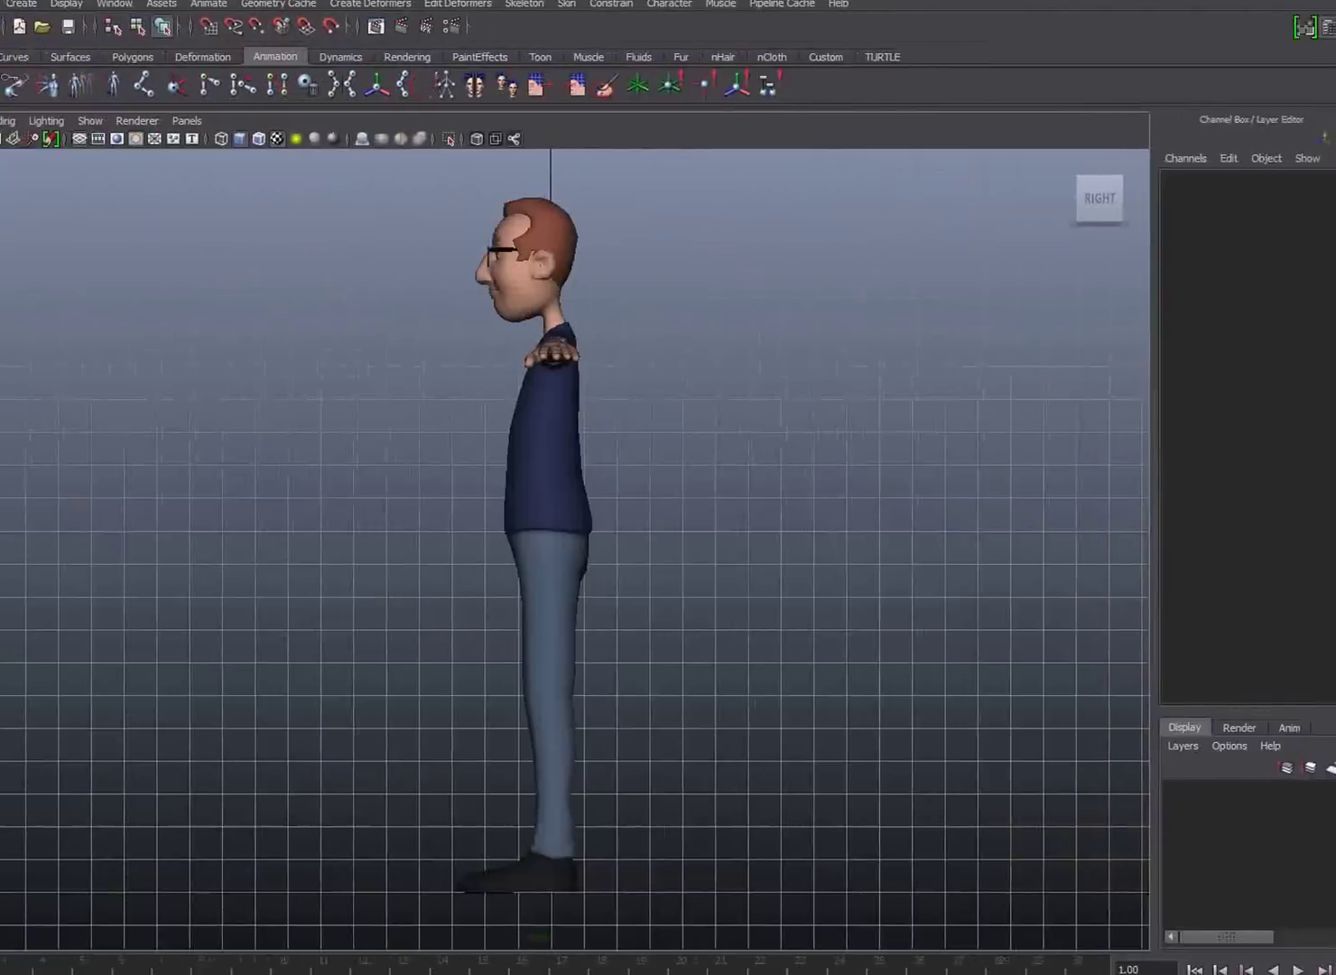
left_click(68, 117)
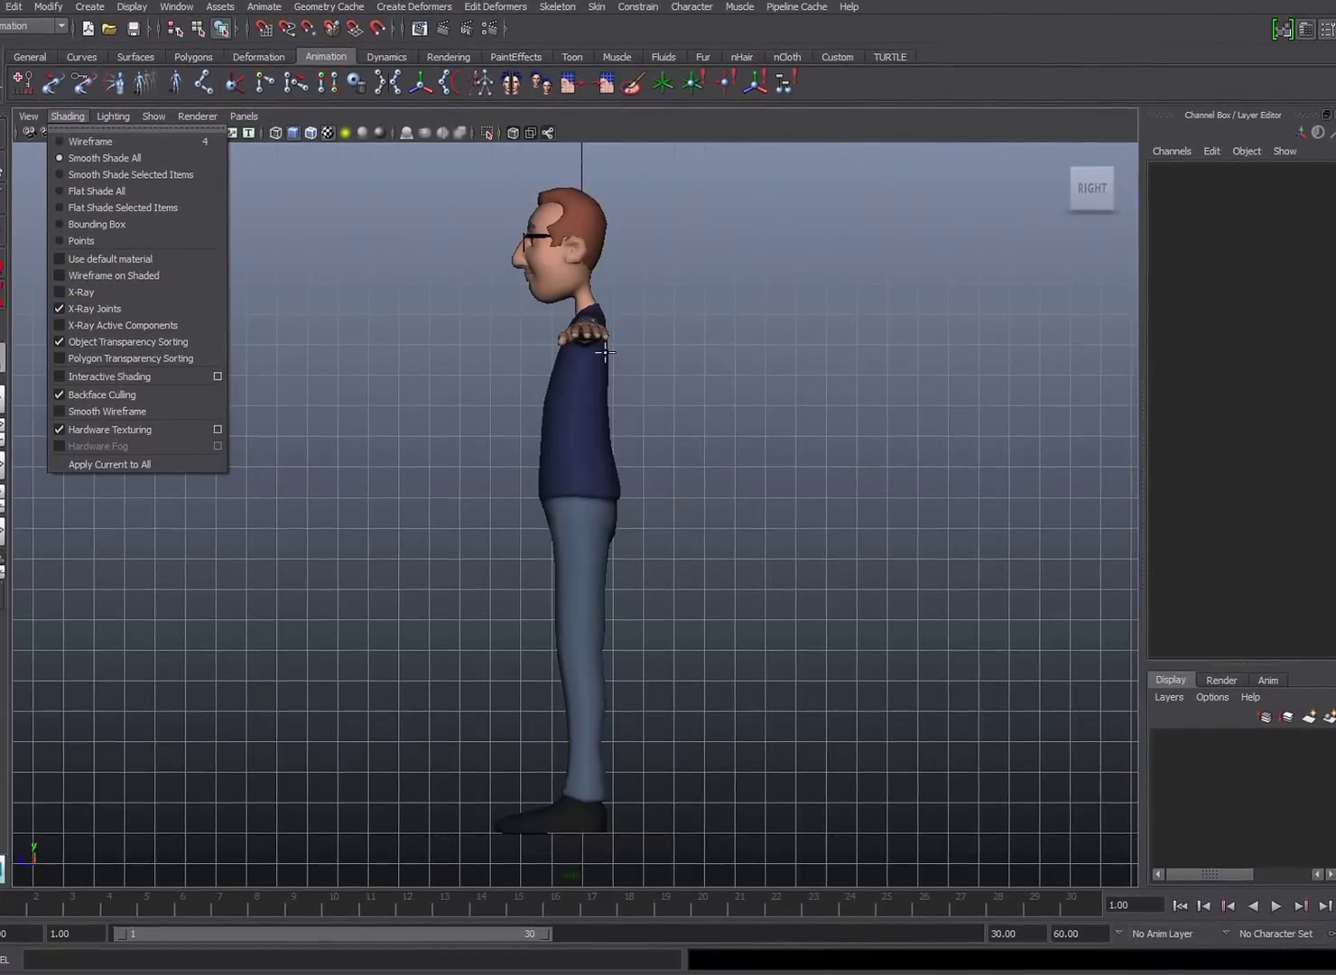
left_click(645, 354)
Pan and zoom the side view to frame the character's leg closely.
middle_click_drag(645, 354, 642, 384, "alt")
right_click_drag(648, 383, 672, 297, "alt")
middle_click_drag(672, 297, 655, 349, "alt")
right_click_drag(675, 350, 885, 368, "alt")
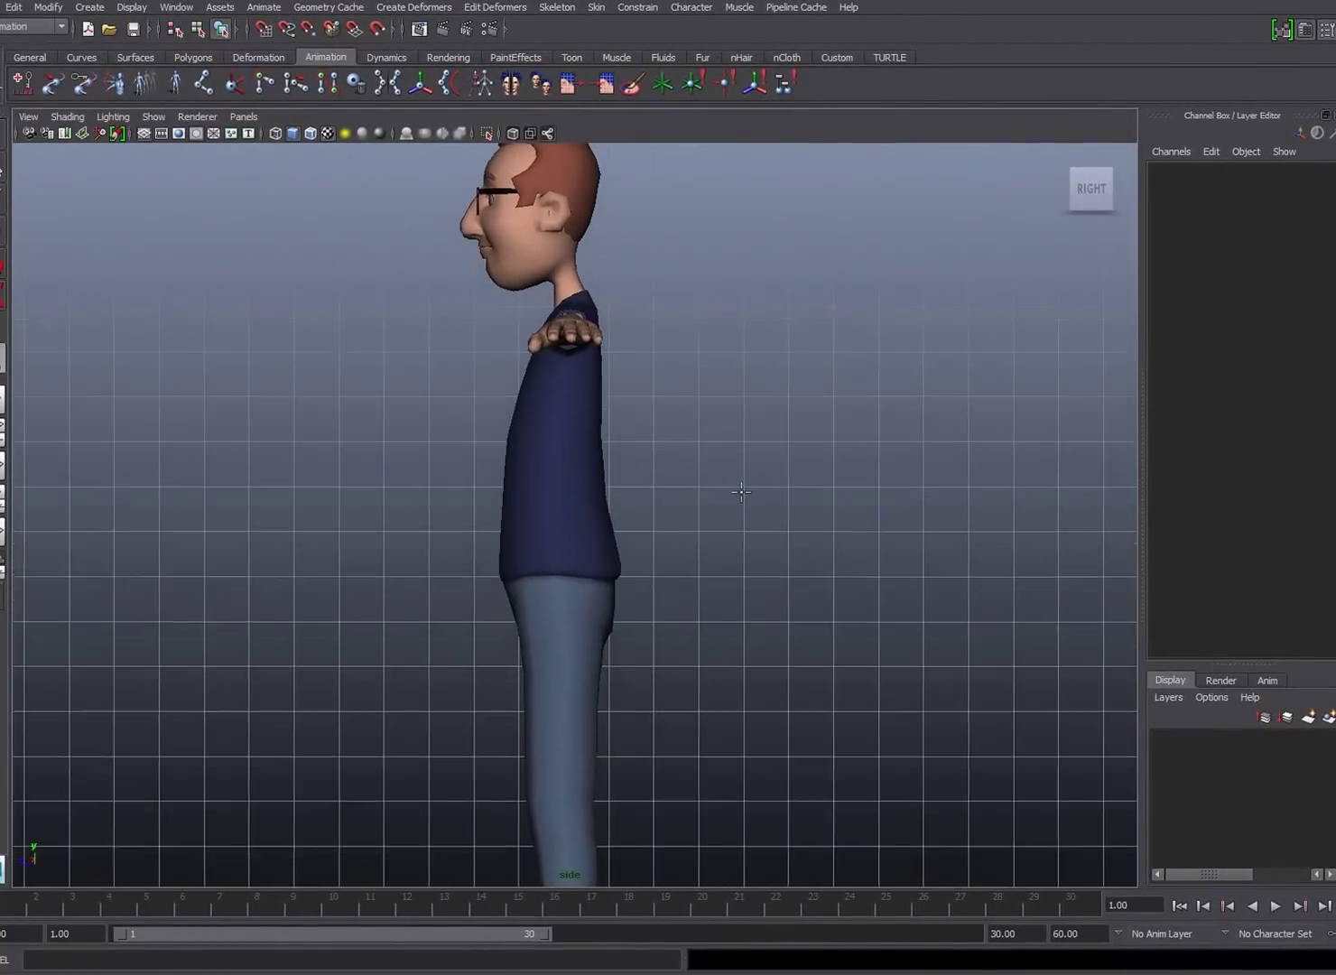
middle_click_drag(744, 524, 740, 263, "alt")
right_click_drag(740, 263, 961, 262, "alt")
middle_click_drag(743, 328, 674, 277, "alt")
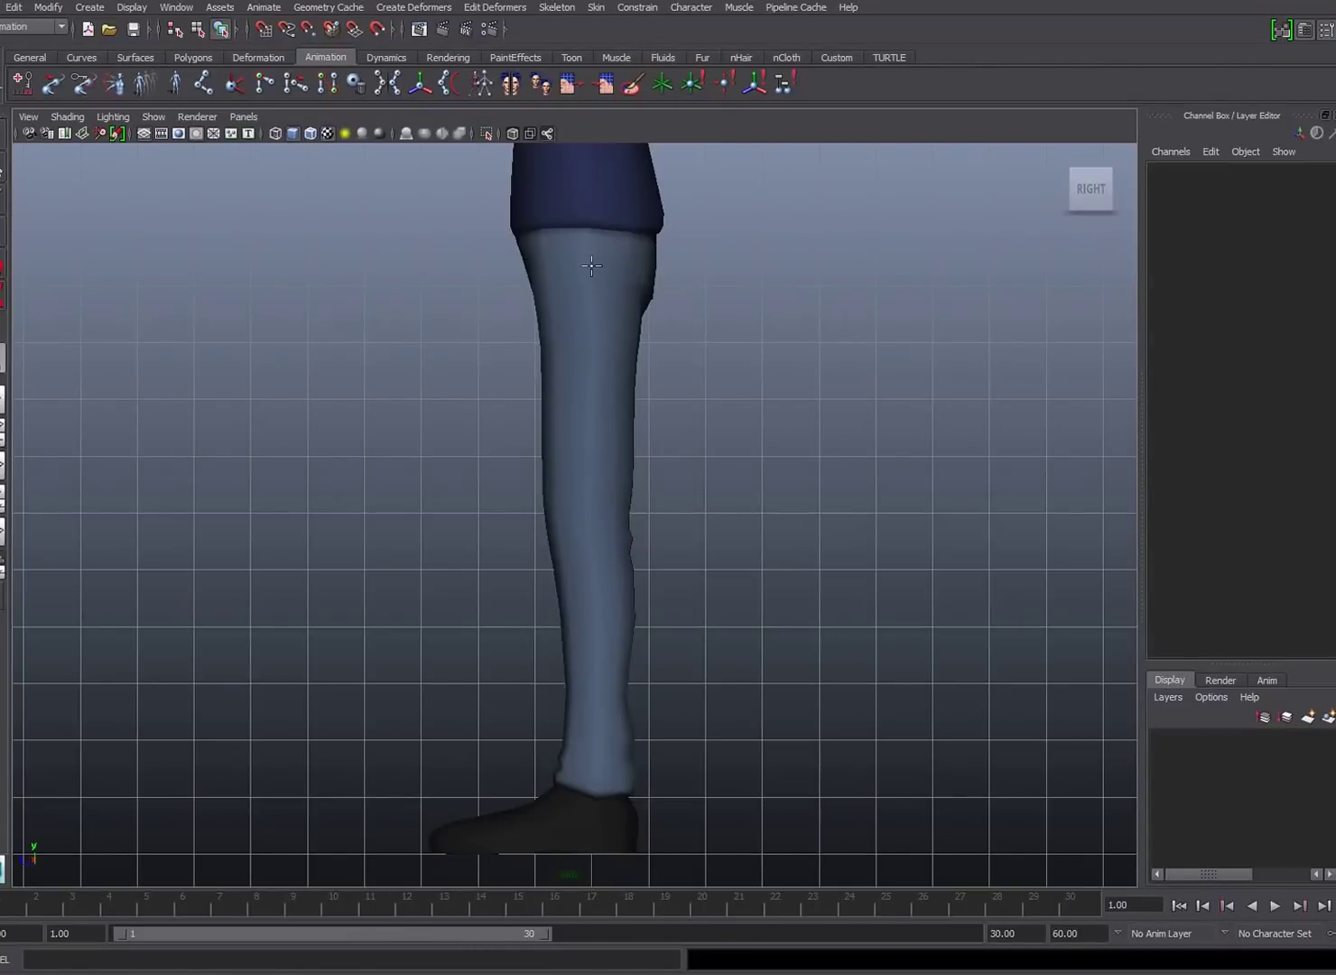
Draw joints at the hip, knee, ankle, ball and toe tip, then finish the chain.
left_click(592, 267)
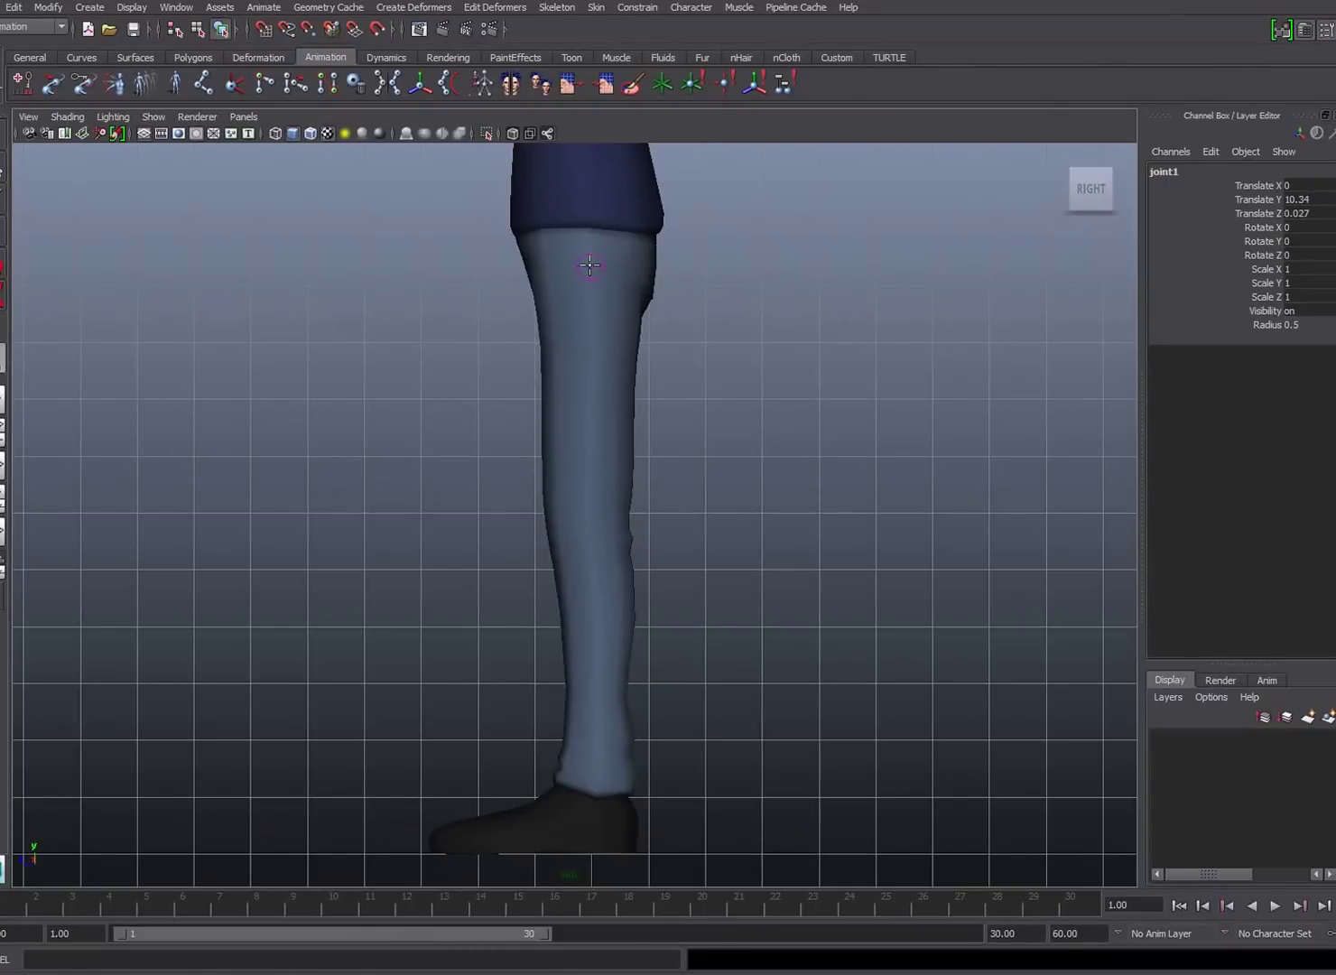
left_click(584, 504)
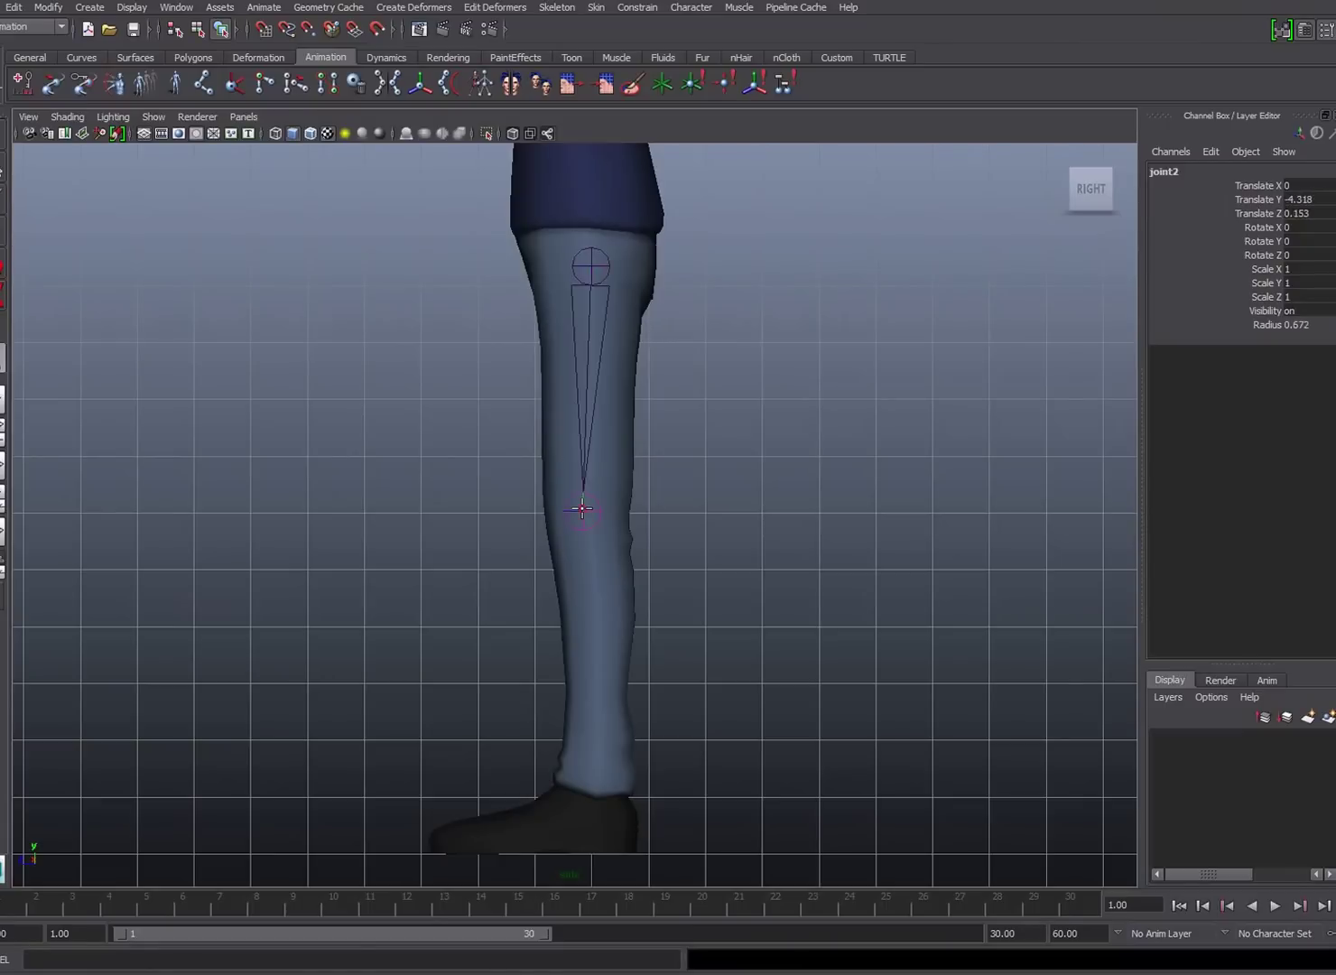
key("Return")
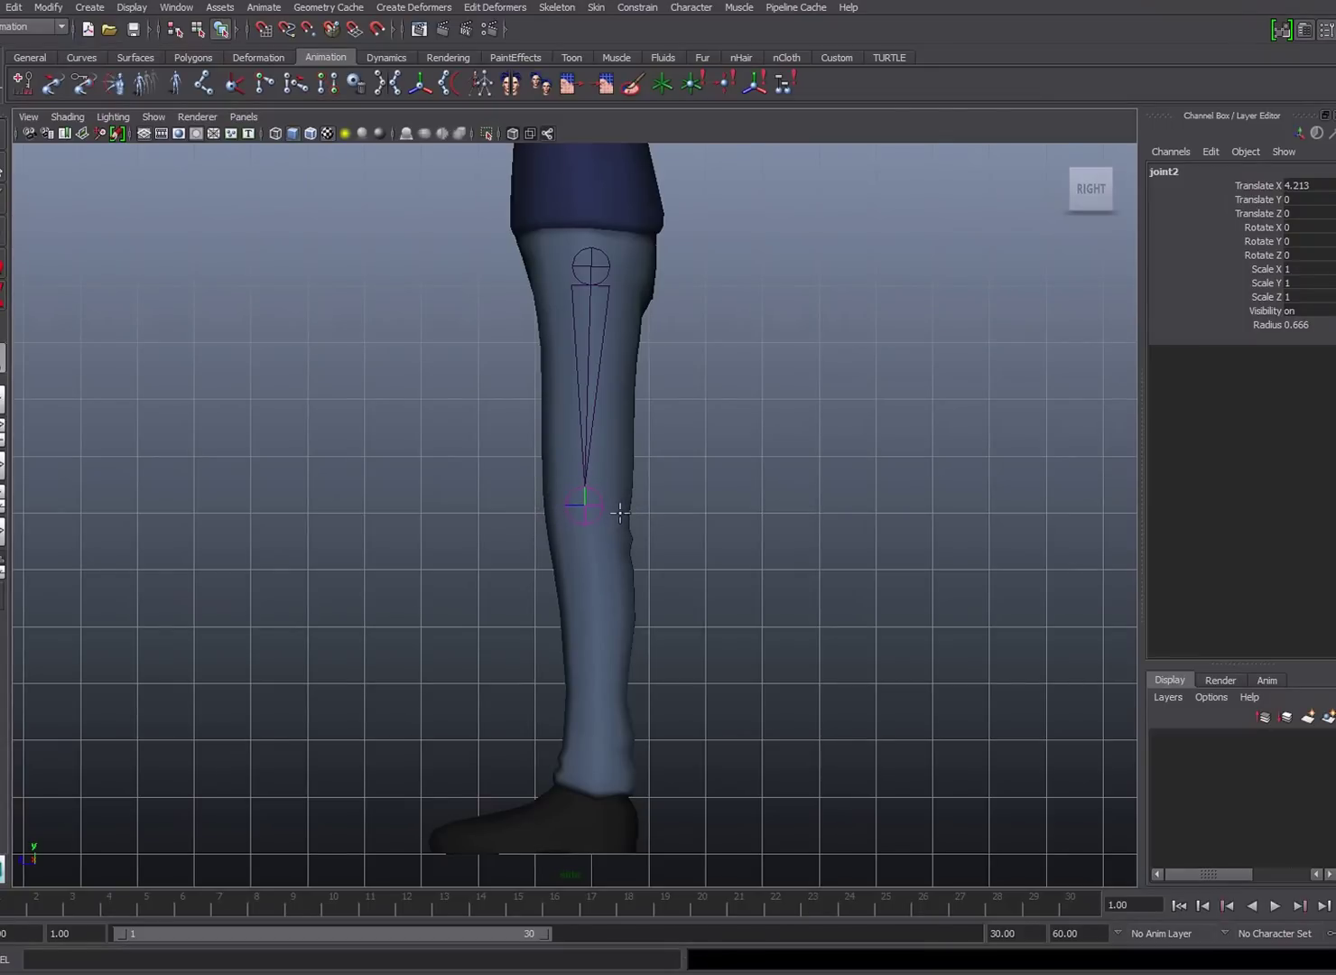
middle_click_drag(653, 560, 668, 486, "alt")
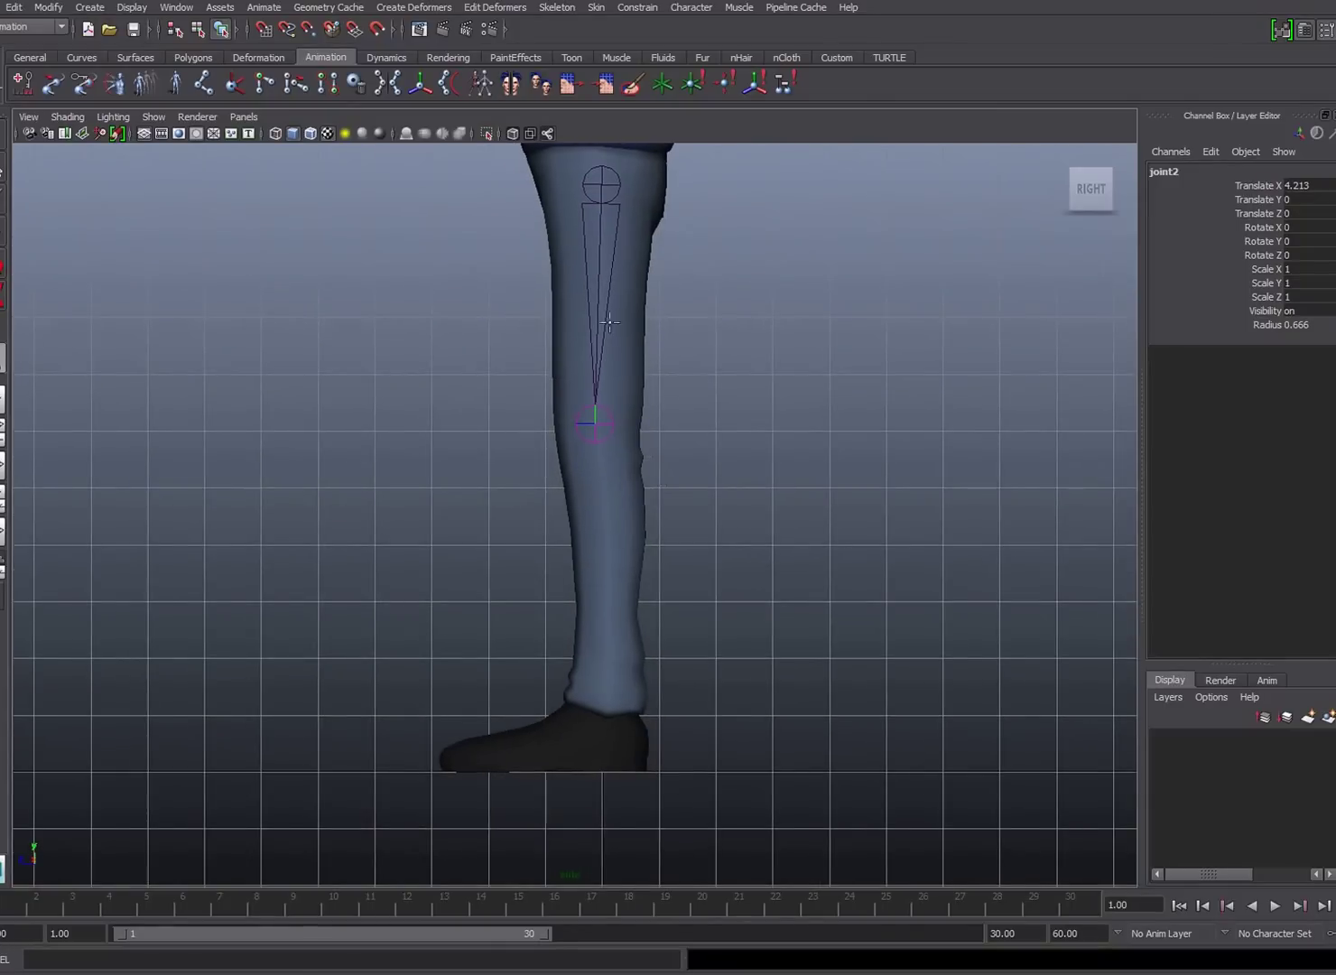
left_click(609, 699)
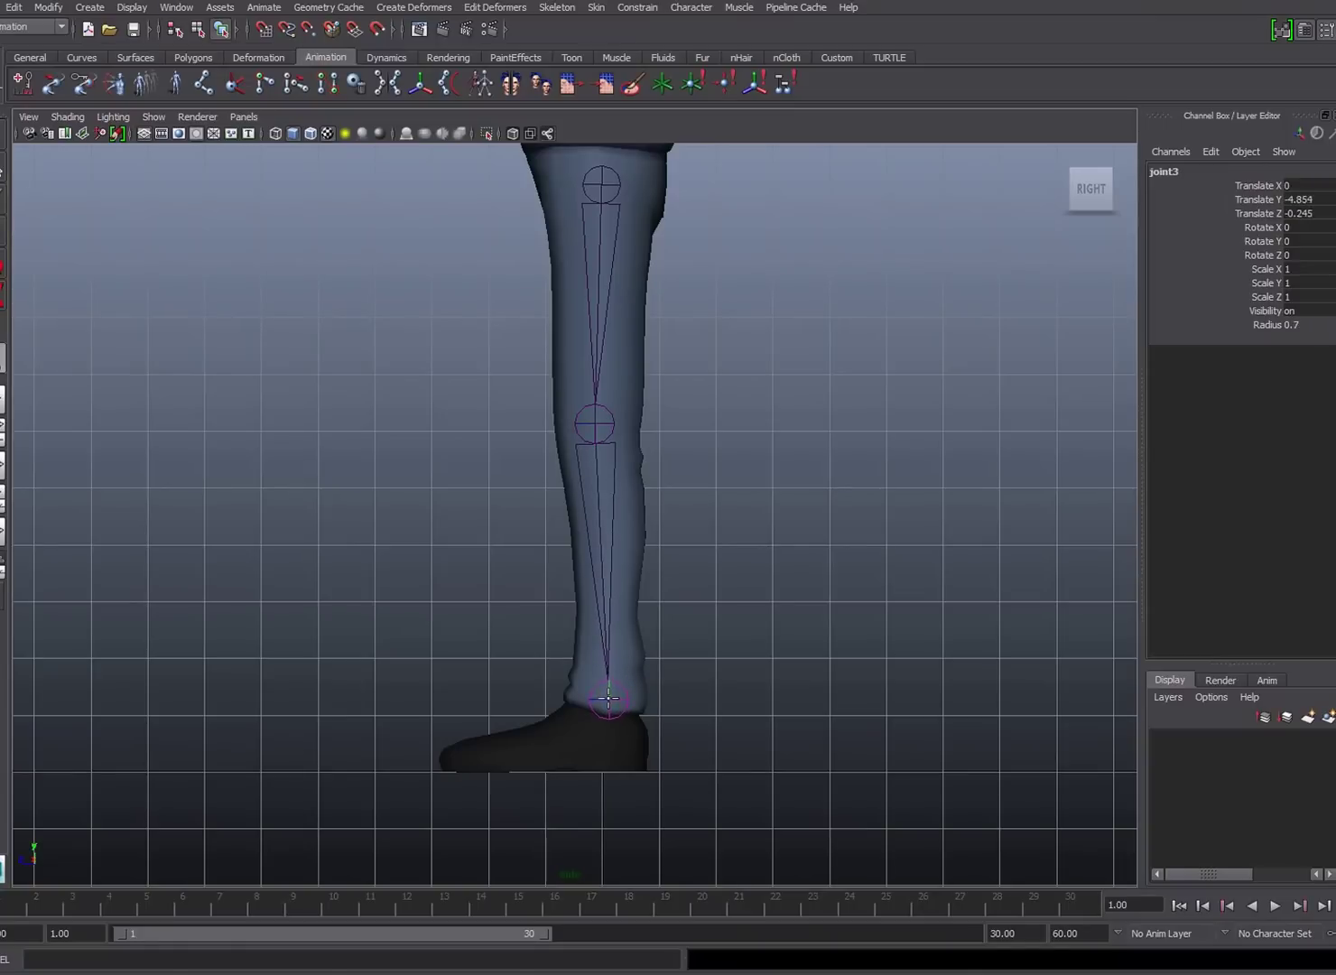
left_click(530, 751)
left_click_drag(530, 751, 524, 753)
left_click(437, 758)
key("Return")
Zoom back out and show the Outliner beside the perspective view.
middle_click_drag(724, 501, 689, 564, "alt")
scroll(686, 552, "down", 2)
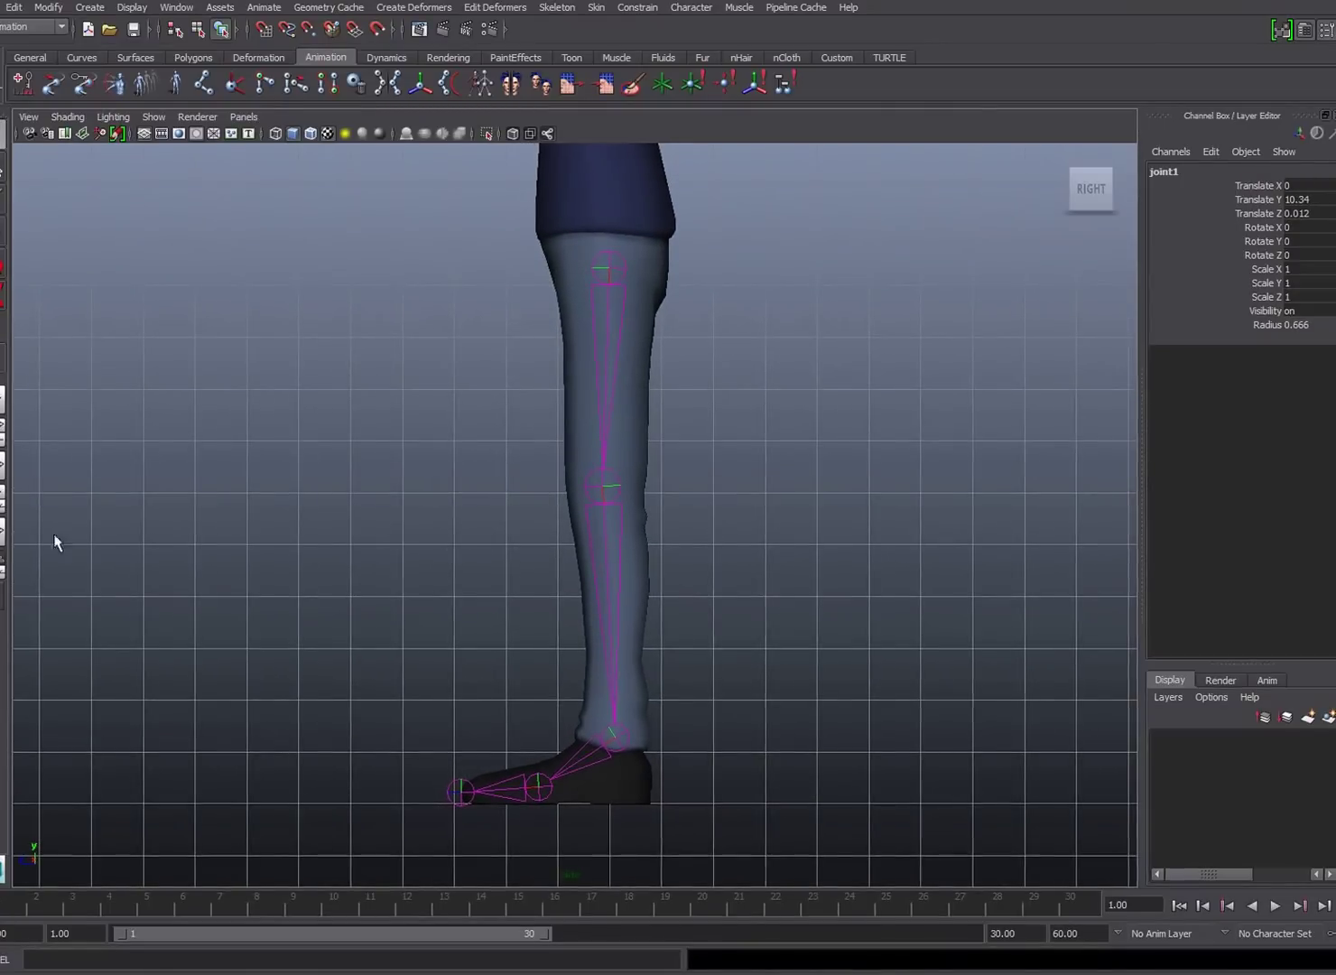
left_click(3, 466)
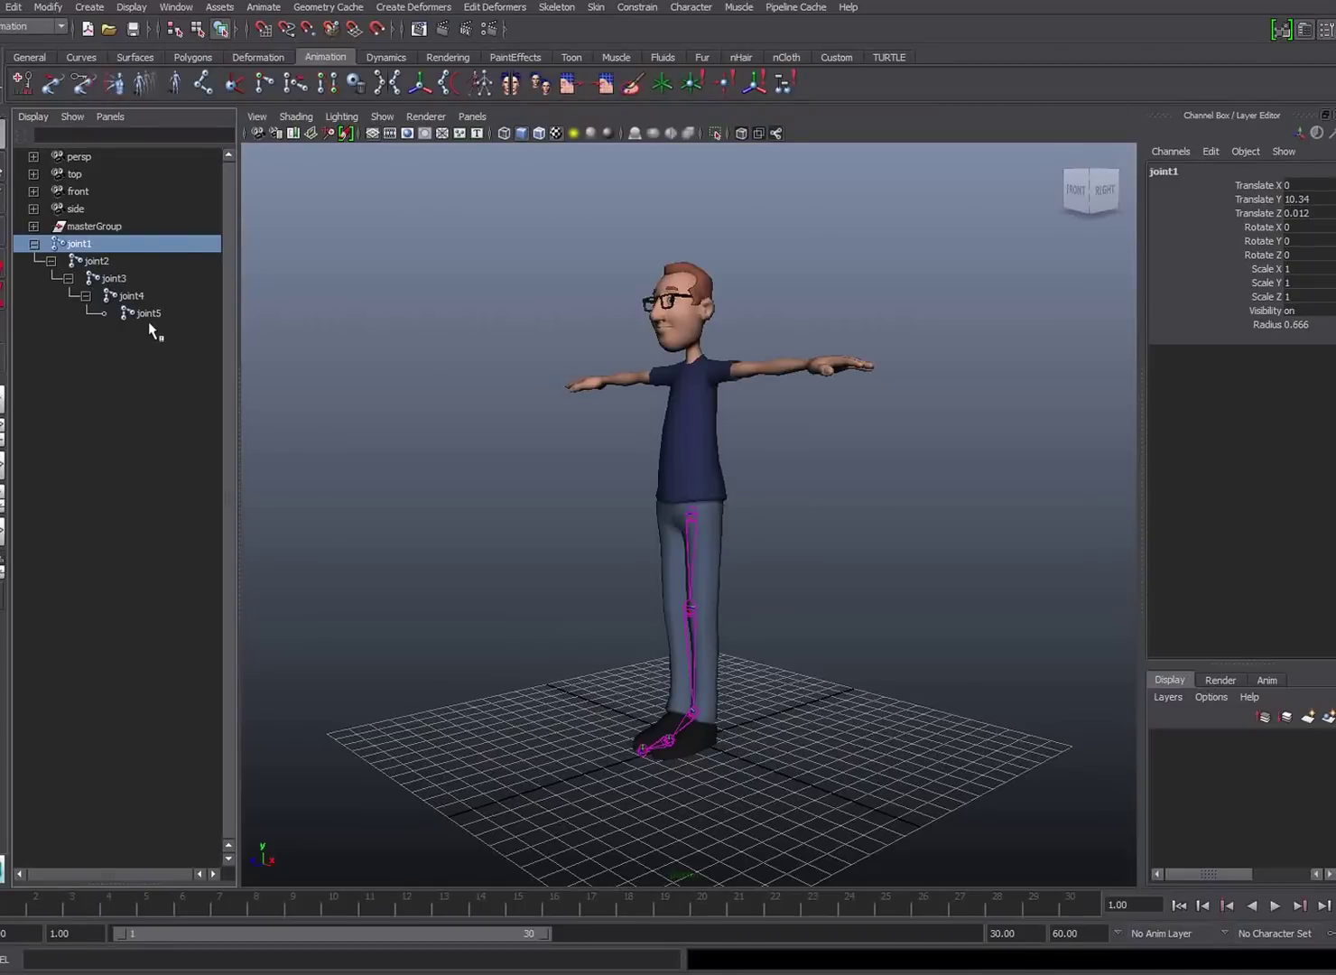
Rename joint1 to L_hip and joint2 to L_knee in the Channel Box.
double_click(1165, 170)
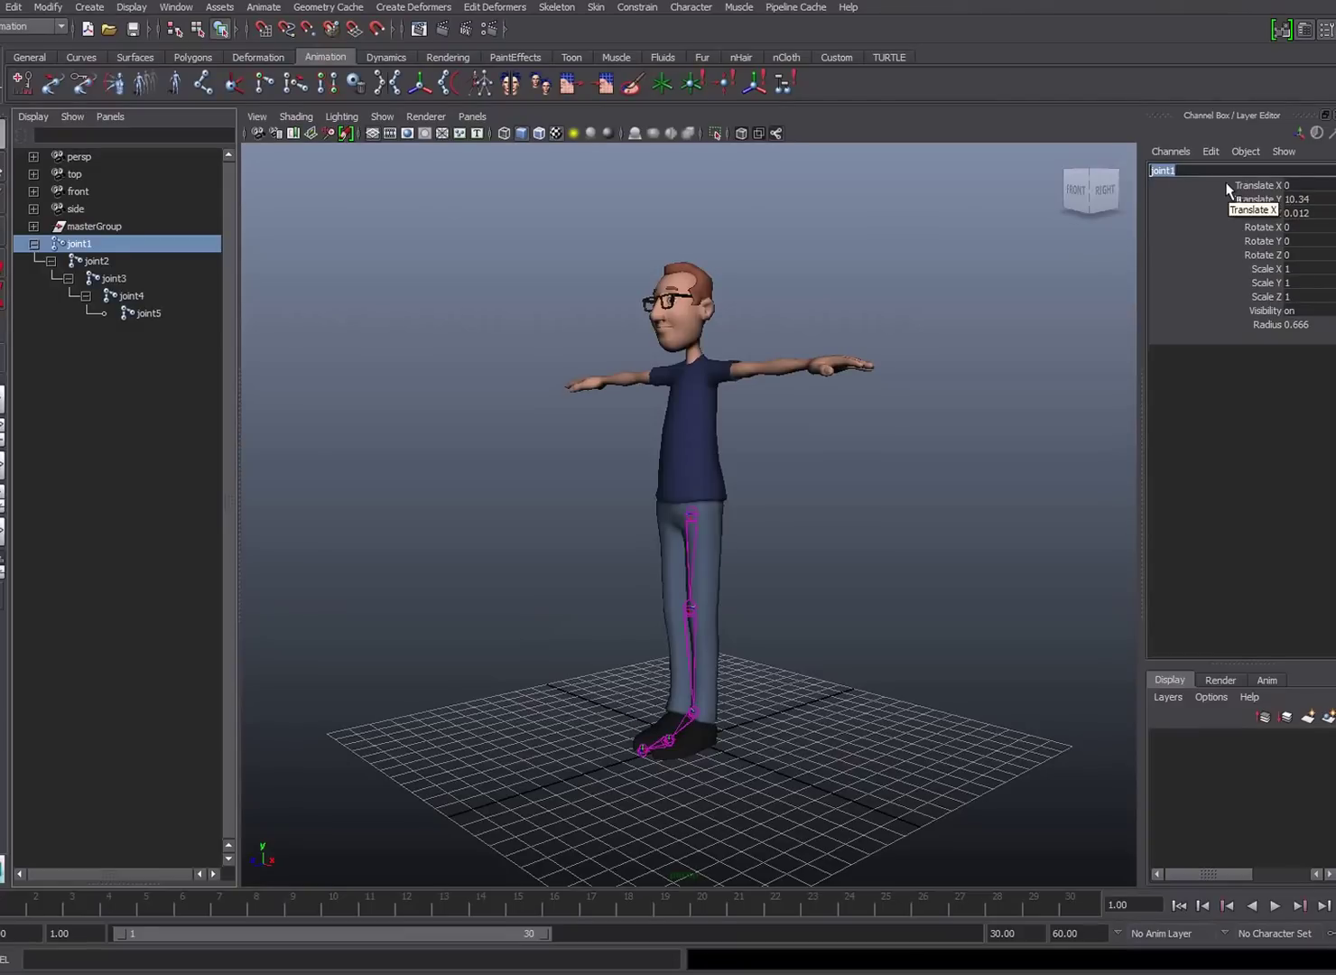
type("L_hip")
key("Return")
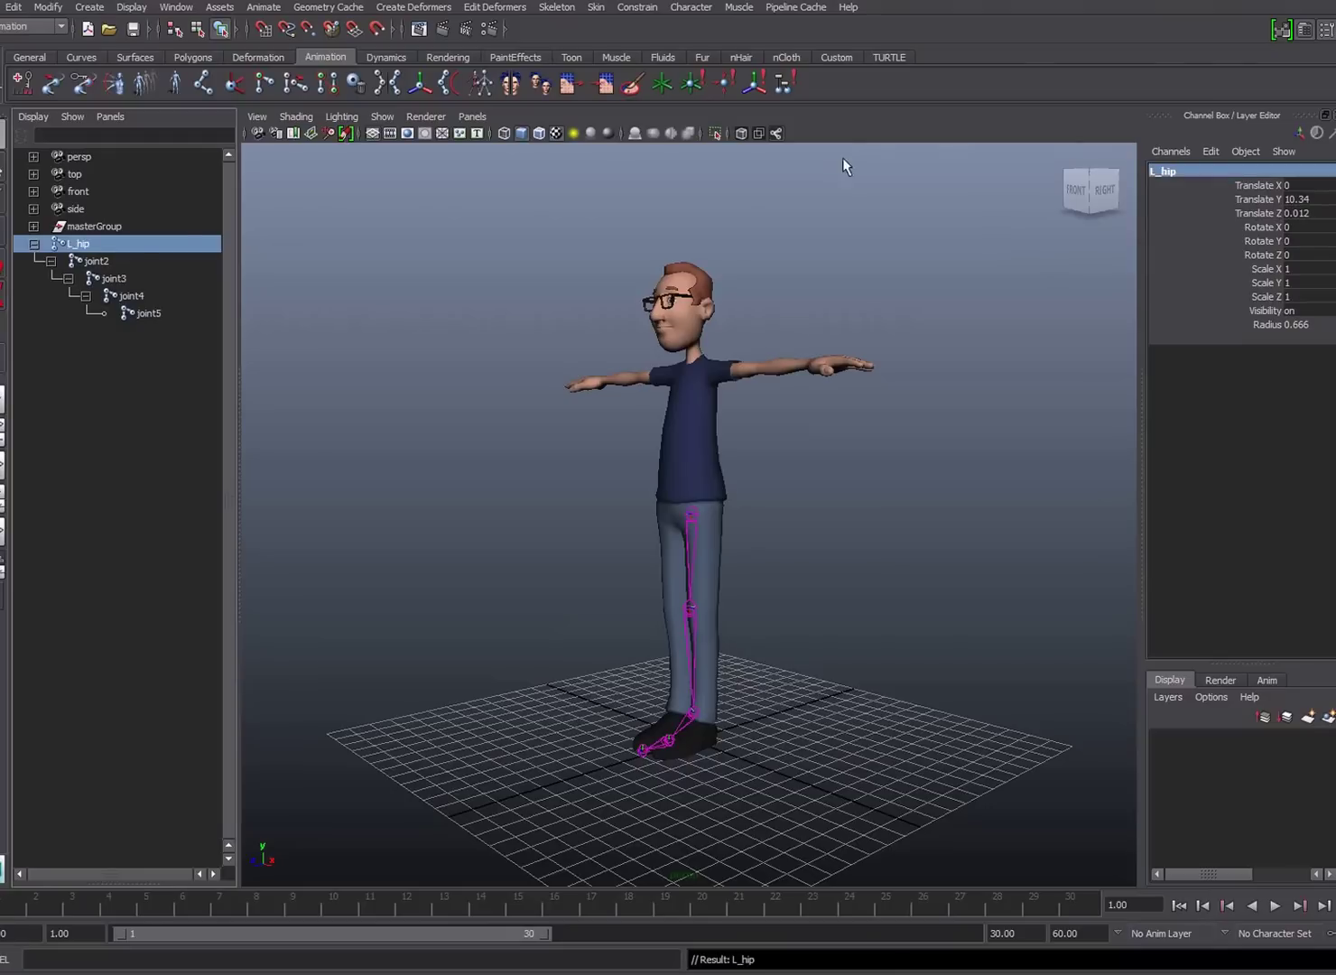
left_click(95, 260)
double_click(1206, 170)
type("L")
type("_knee")
key("Return")
Rename joint3 to L_ankle and joint4 to L_ball.
left_click(140, 281)
double_click(1194, 172)
type("L_ankl")
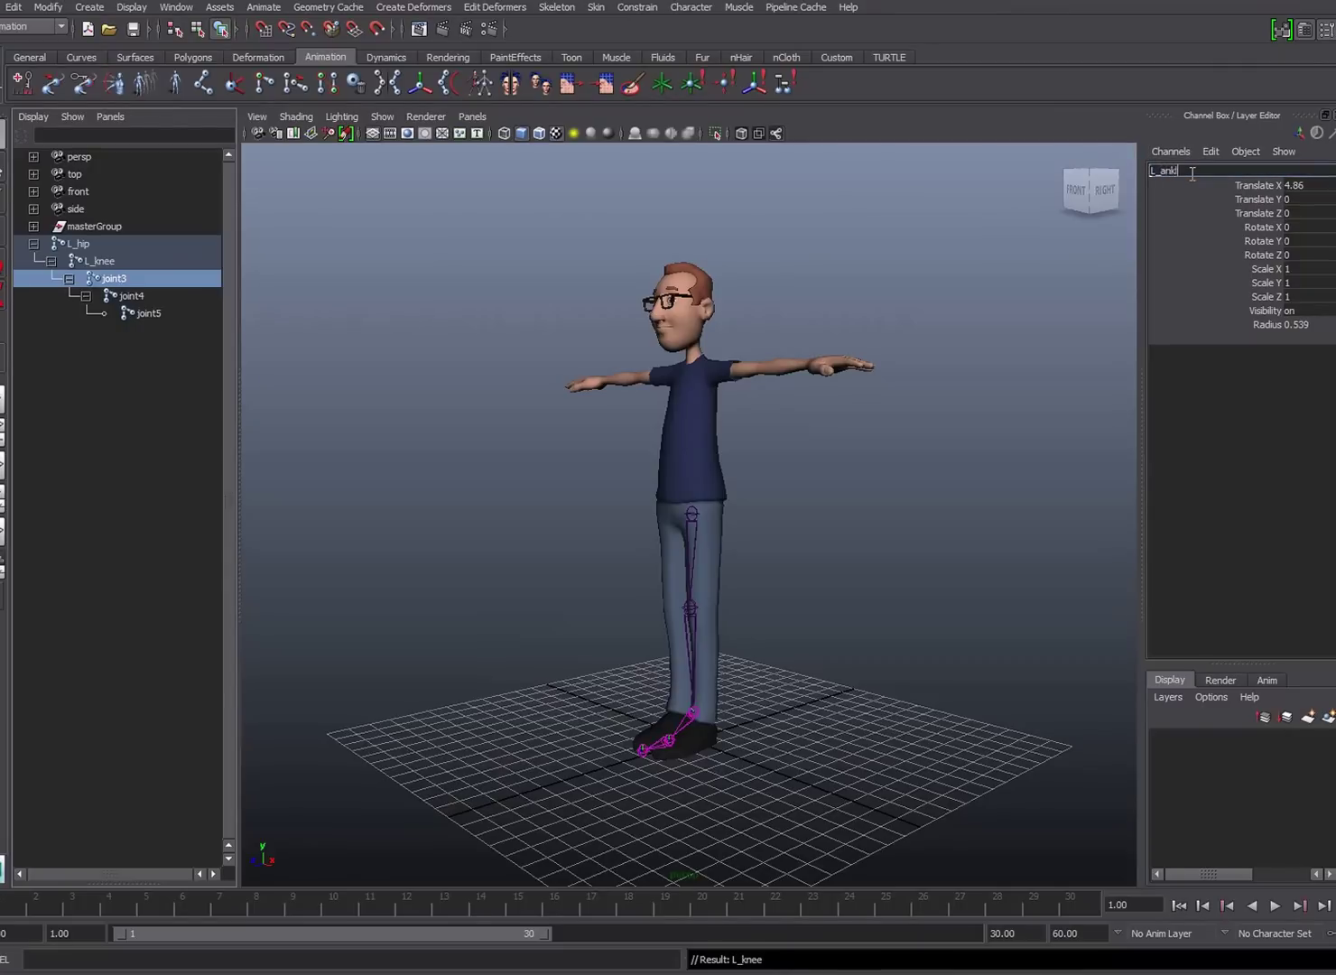
type("e")
key("Return")
left_click(131, 295)
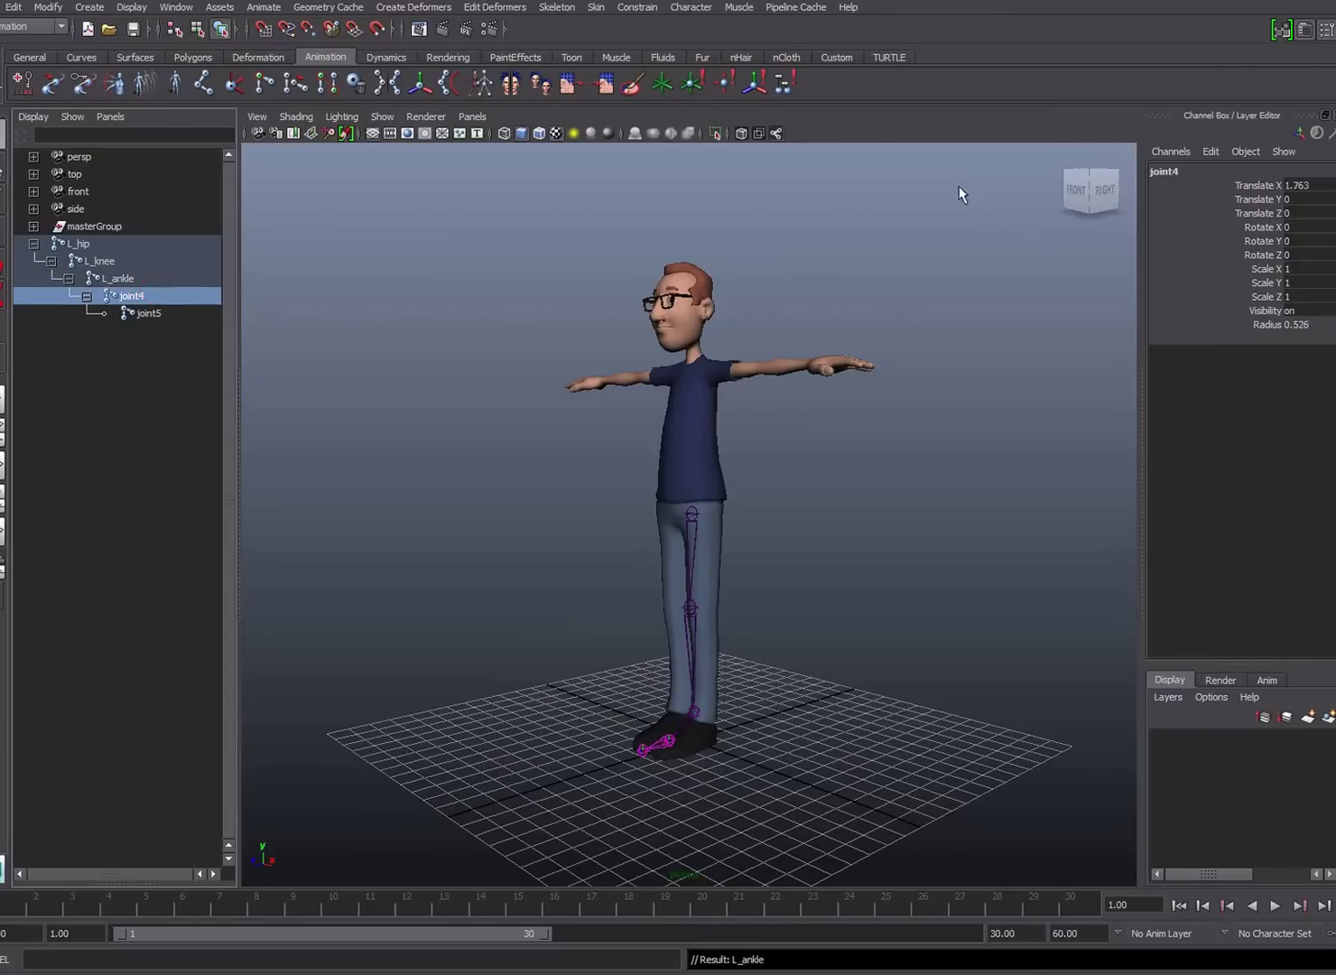
double_click(1200, 173)
type("L_ball")
key("Return")
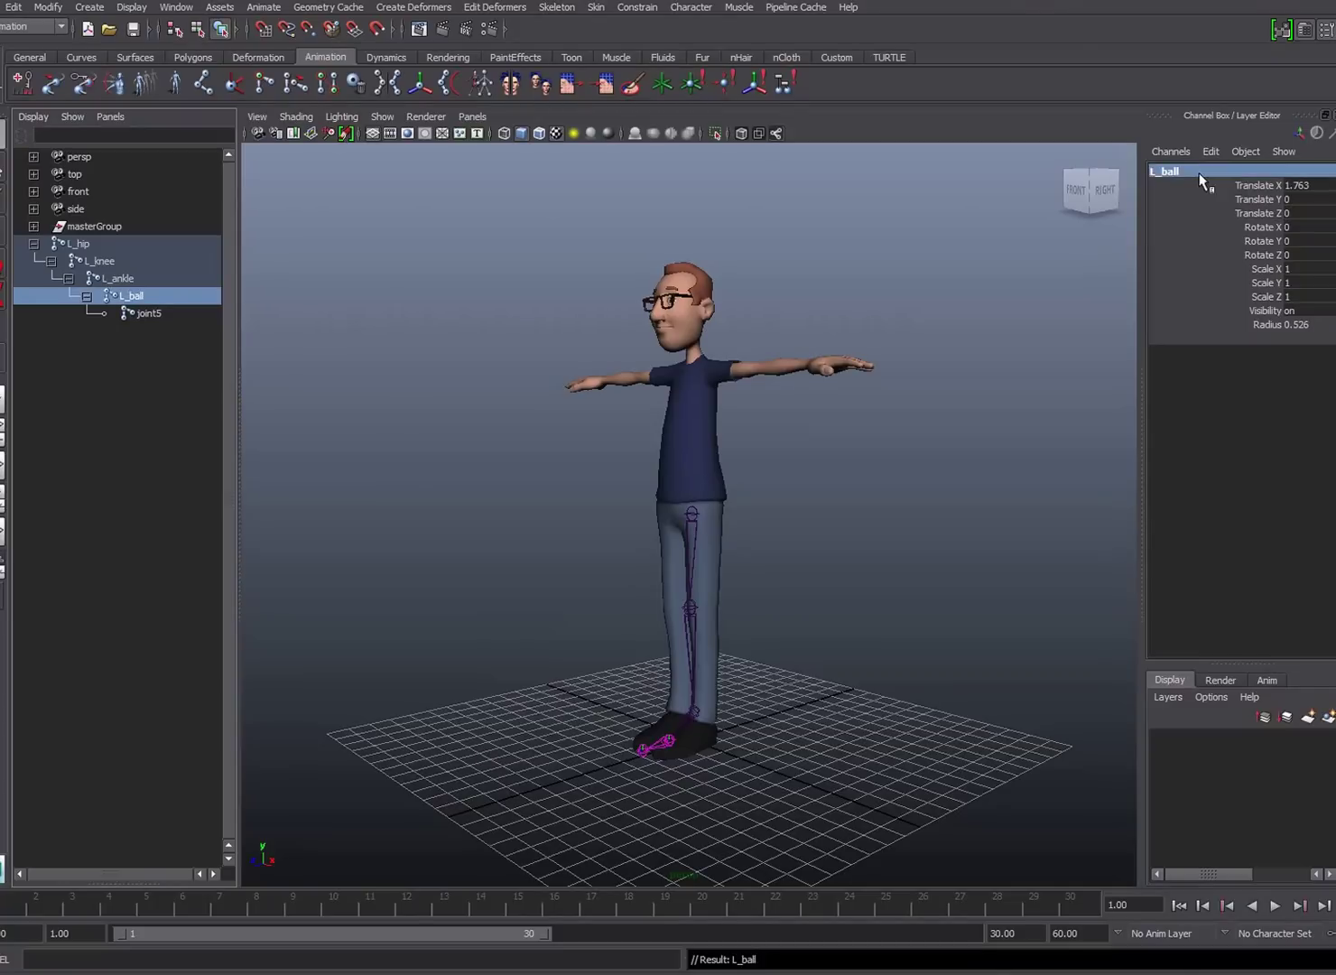
Rename joint5 to L_toe_tip.
left_click(152, 312)
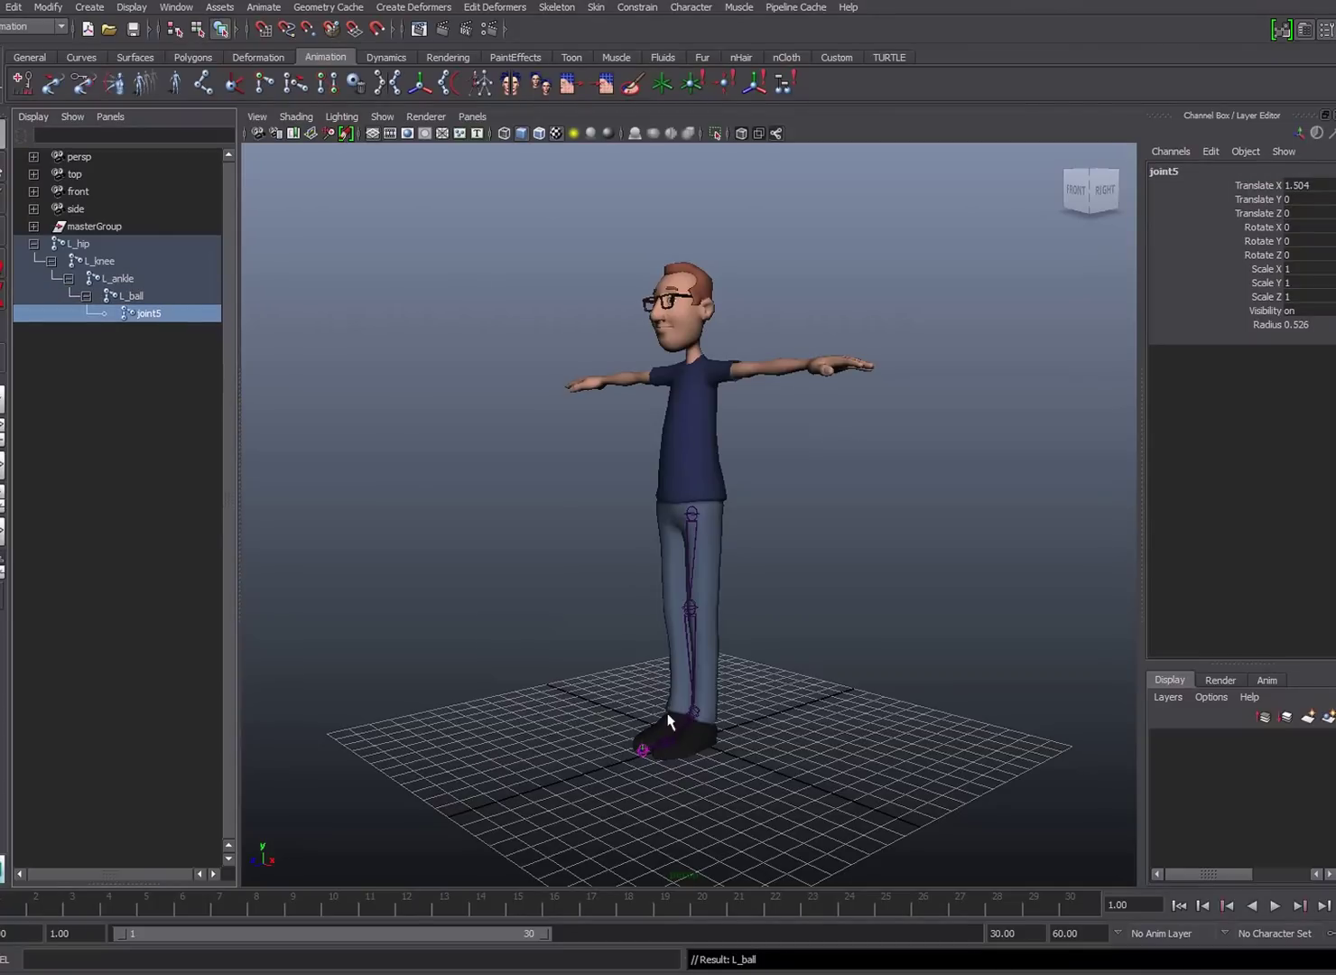
left_click(1173, 171)
type("L_toe")
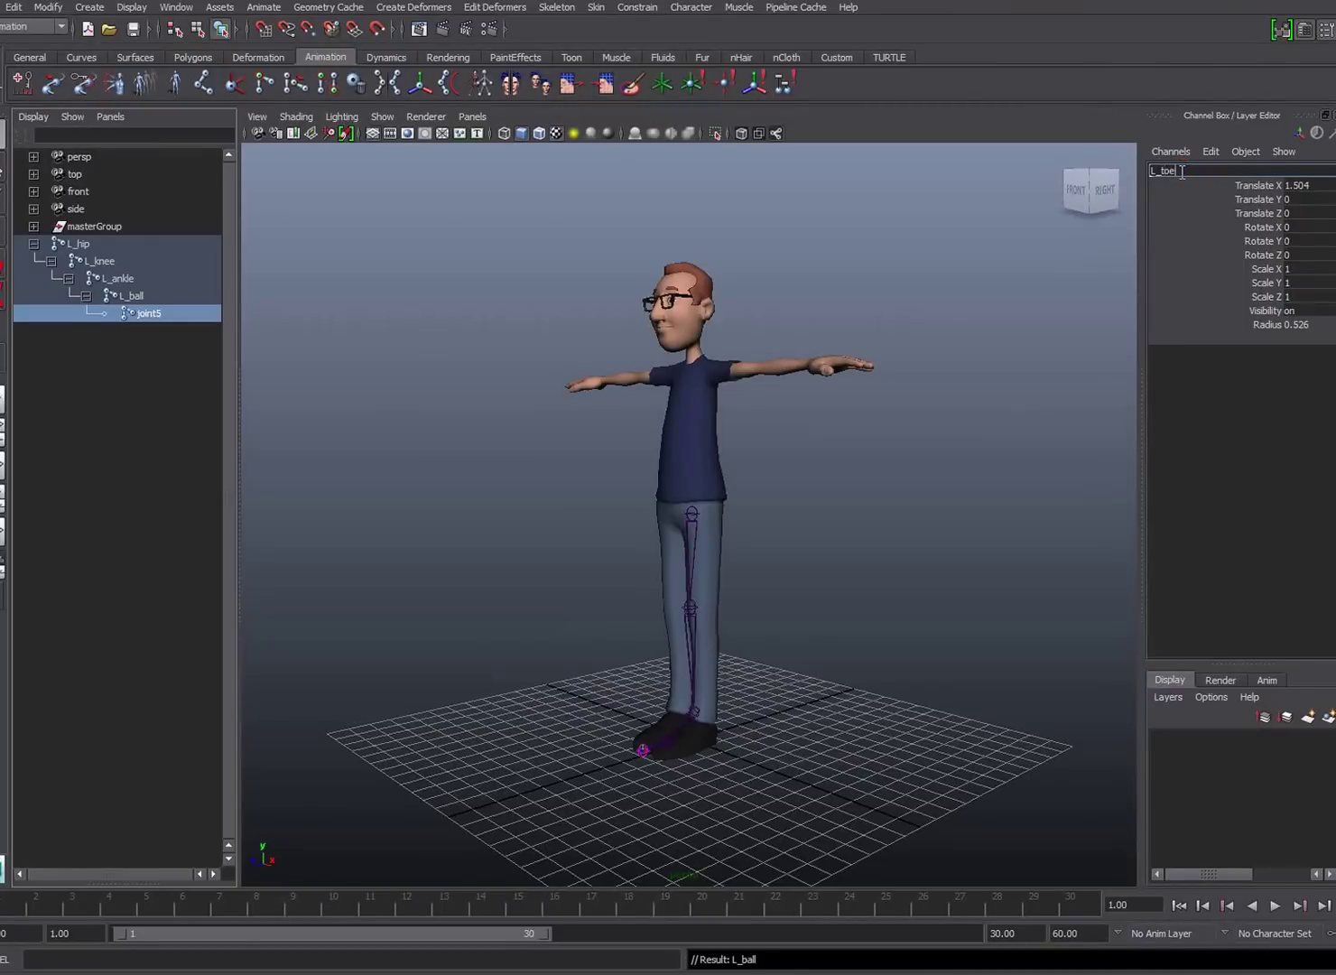
type("_tip")
key("Return")
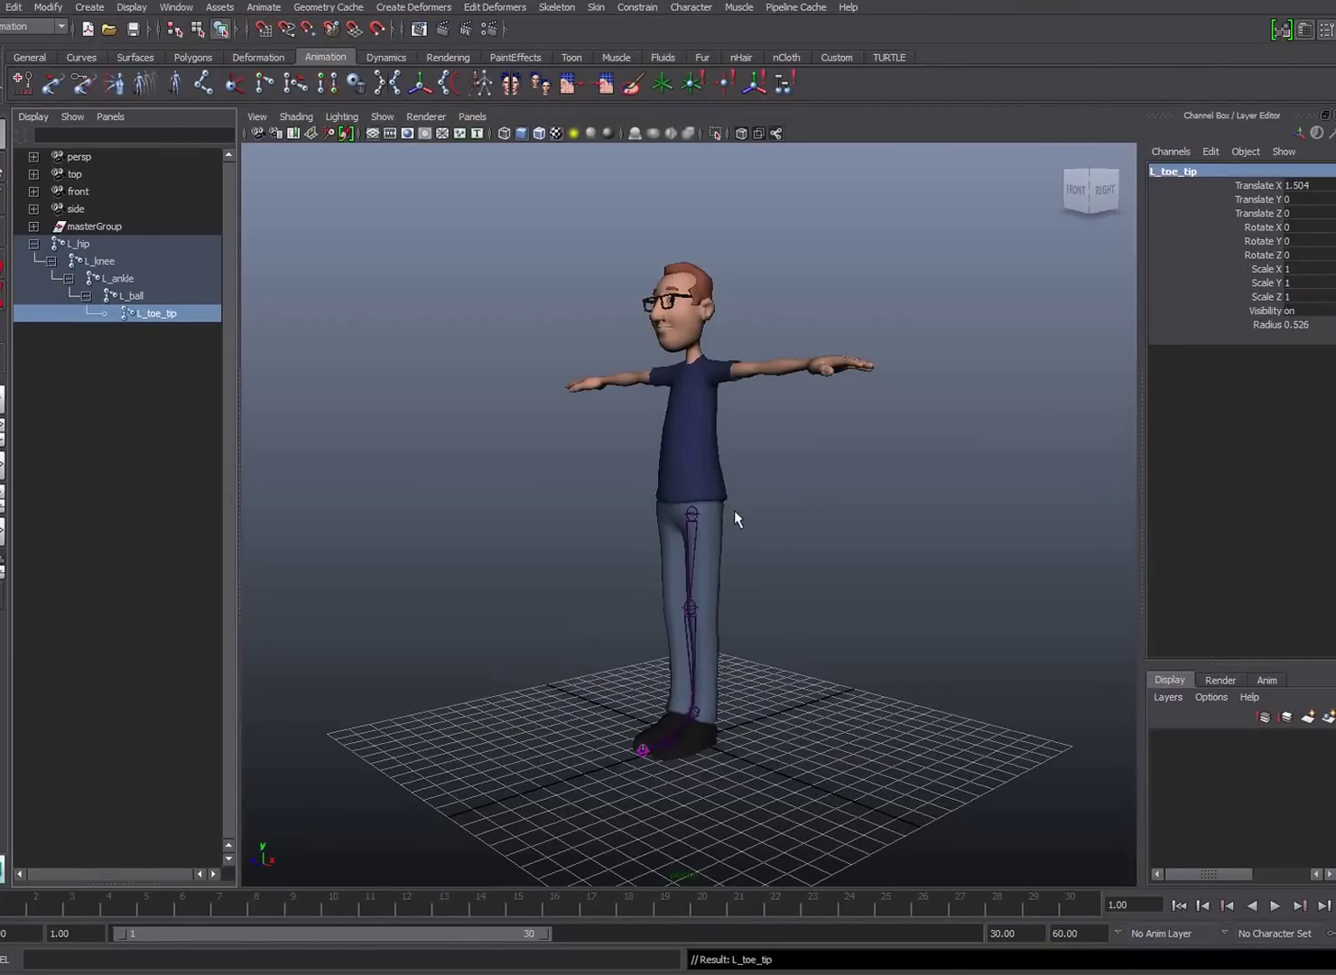
left_click_drag(804, 522, 871, 481, "alt")
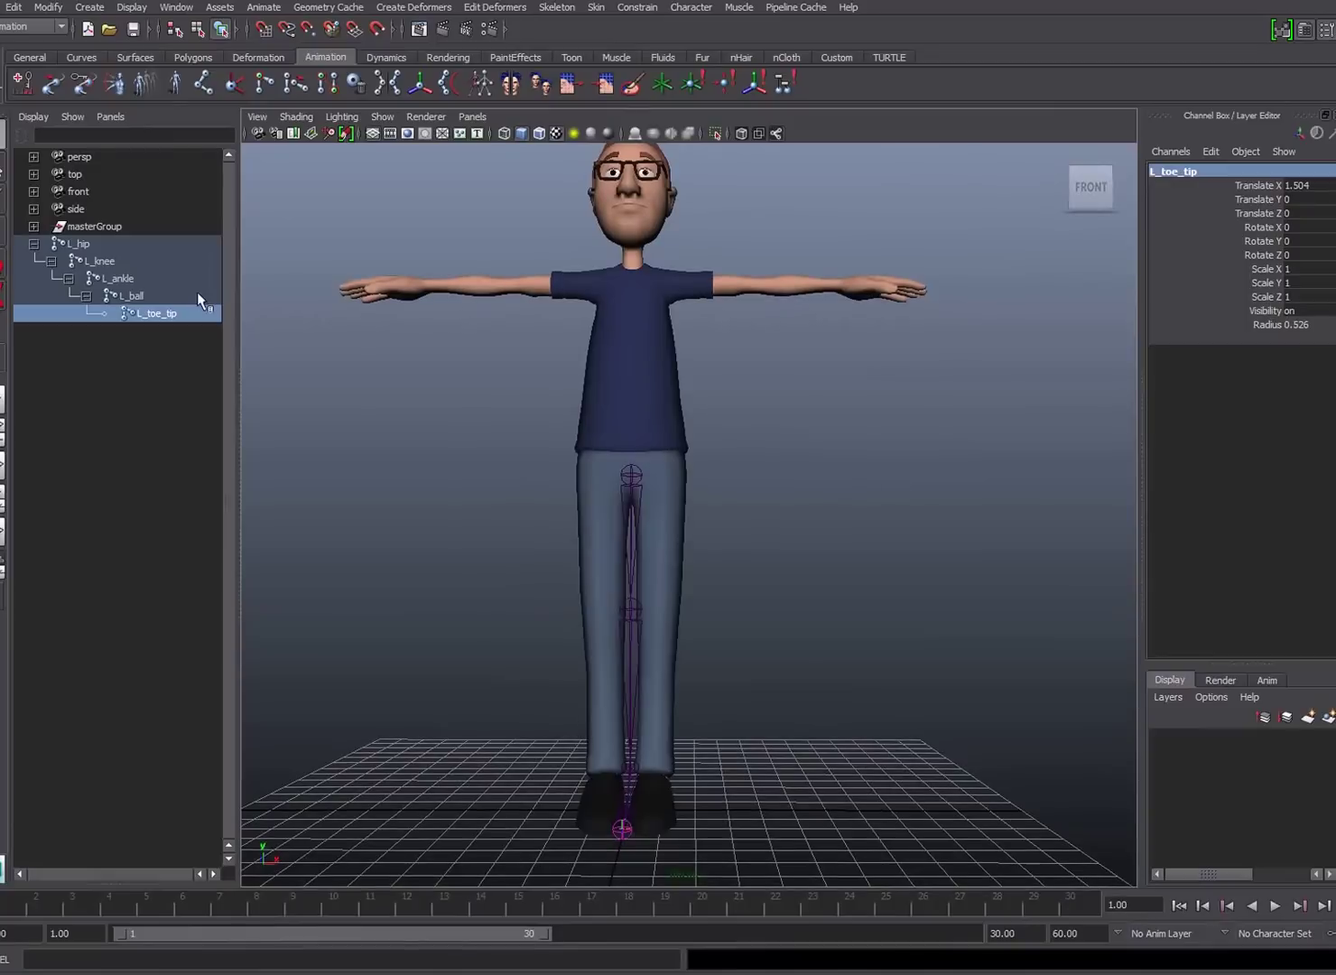
Move L_hip about 0.78 along X in front view to center the chain in the left leg.
left_click(72, 244)
left_click_drag(691, 474, 723, 495)
key("space")
middle_click_drag(602, 429, 1019, 217, "alt")
left_click(650, 388, "alt")
right_click_drag(650, 389, 816, 395, "alt")
middle_click_drag(692, 371, 799, 253, "alt")
right_click_drag(799, 253, 878, 340, "alt")
left_click_drag(684, 325, 683, 327)
middle_click_drag(702, 326, 703, 387, "alt")
Return to the perspective view, clear the selection, and bring up the IK Handle Tool settings.
key("space")
left_click_drag(700, 387, 591, 369)
middle_click_drag(686, 367, 587, 313, "alt")
scroll(705, 301, "up", 3)
left_click(829, 379)
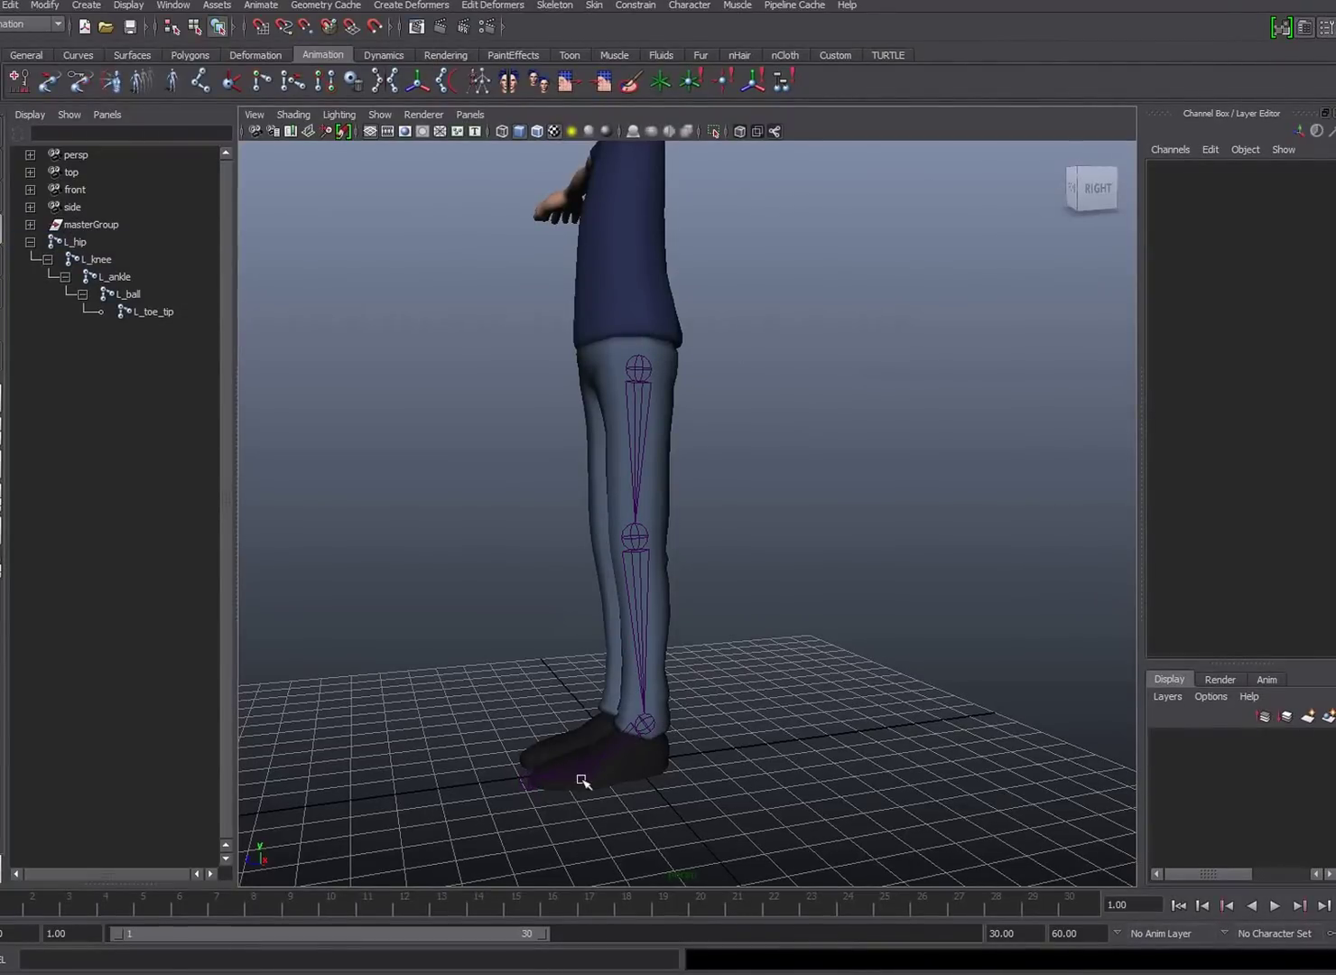
scroll(603, 718, "down", 2)
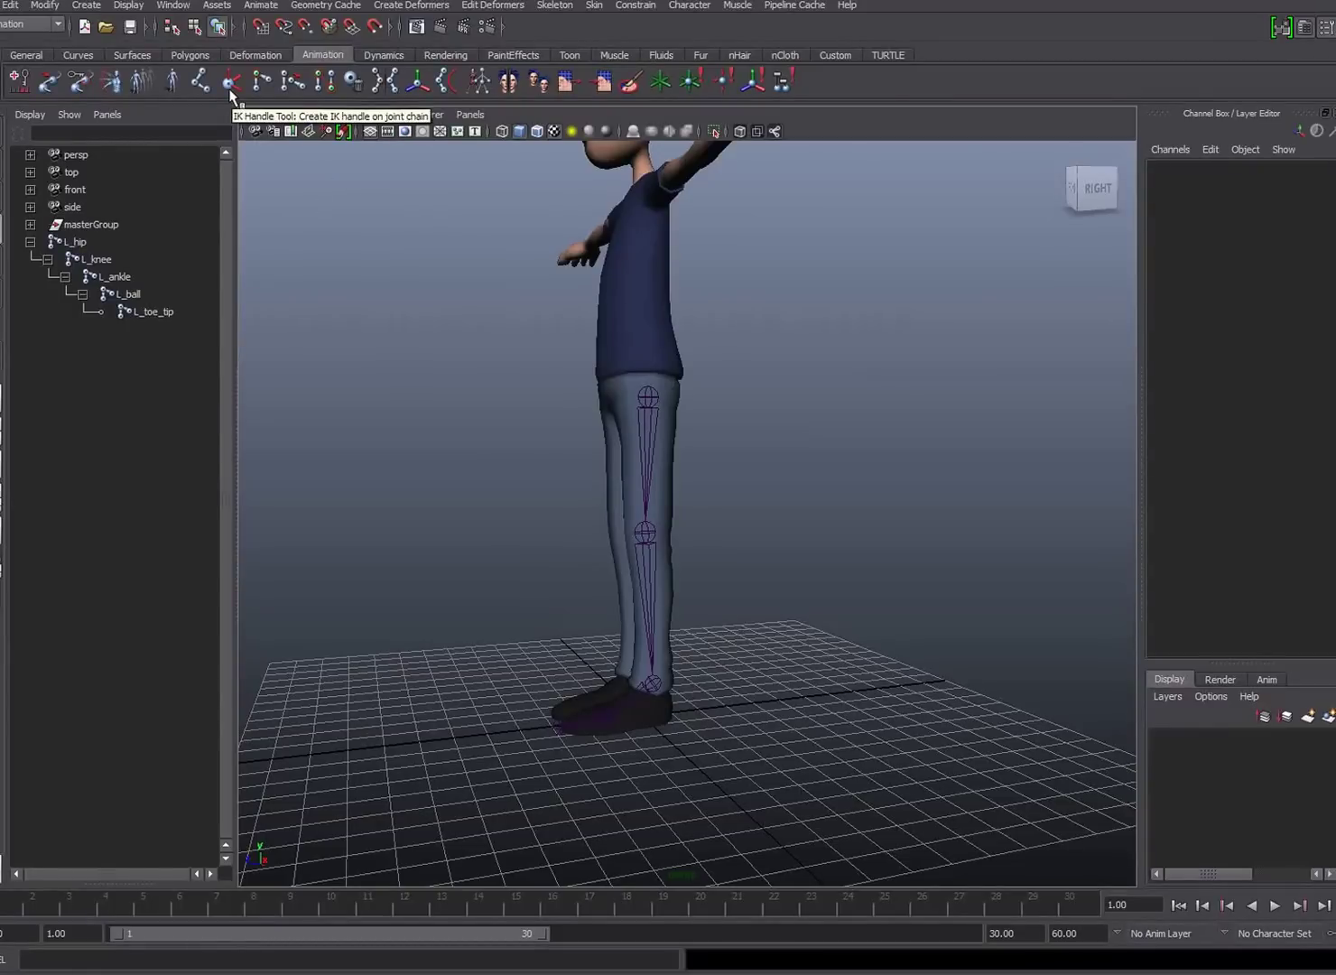
left_click(567, 7)
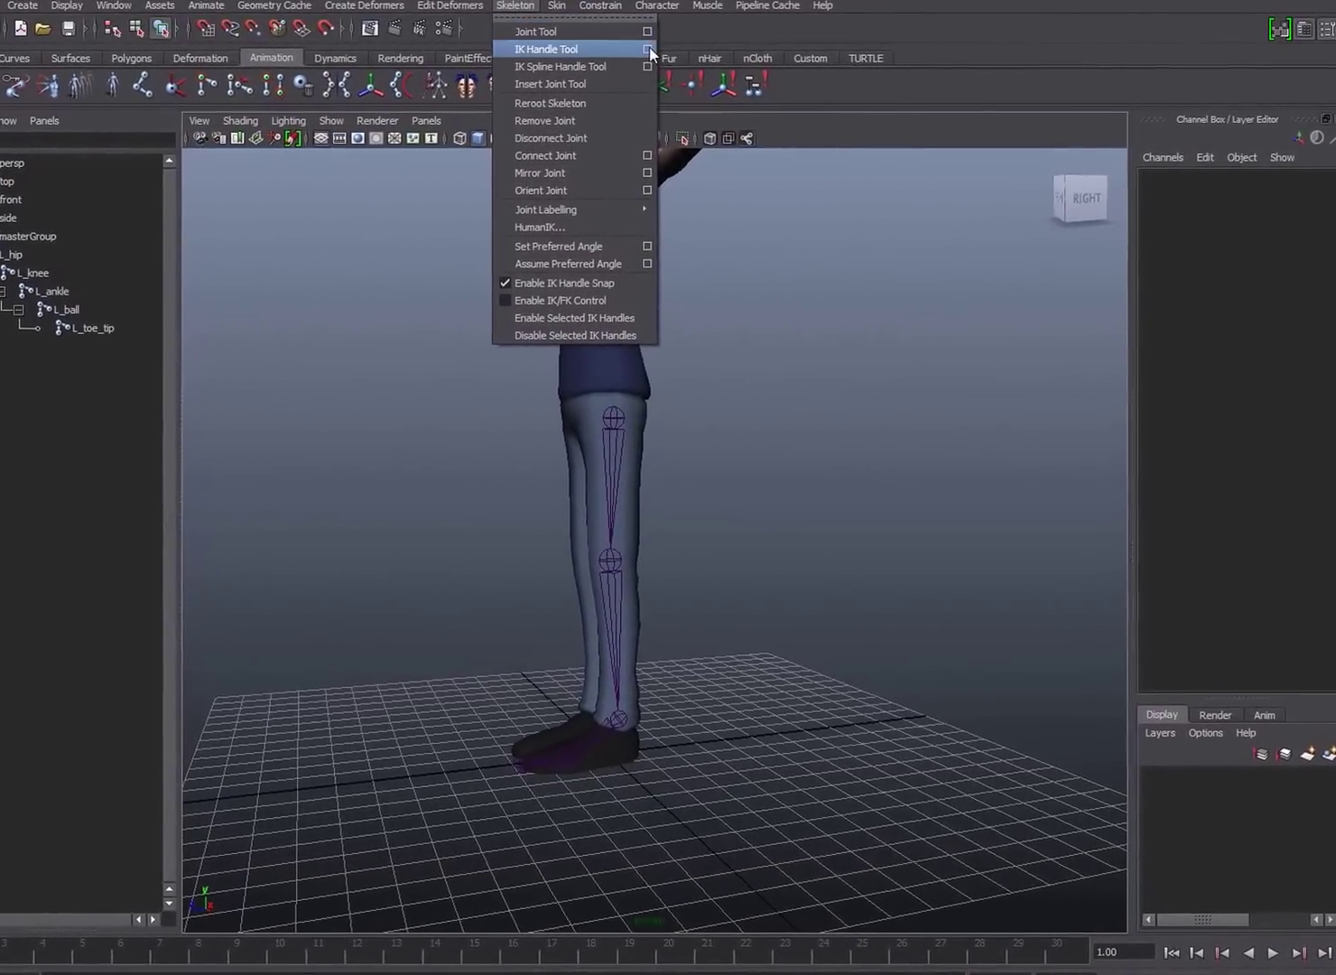
left_click(648, 49)
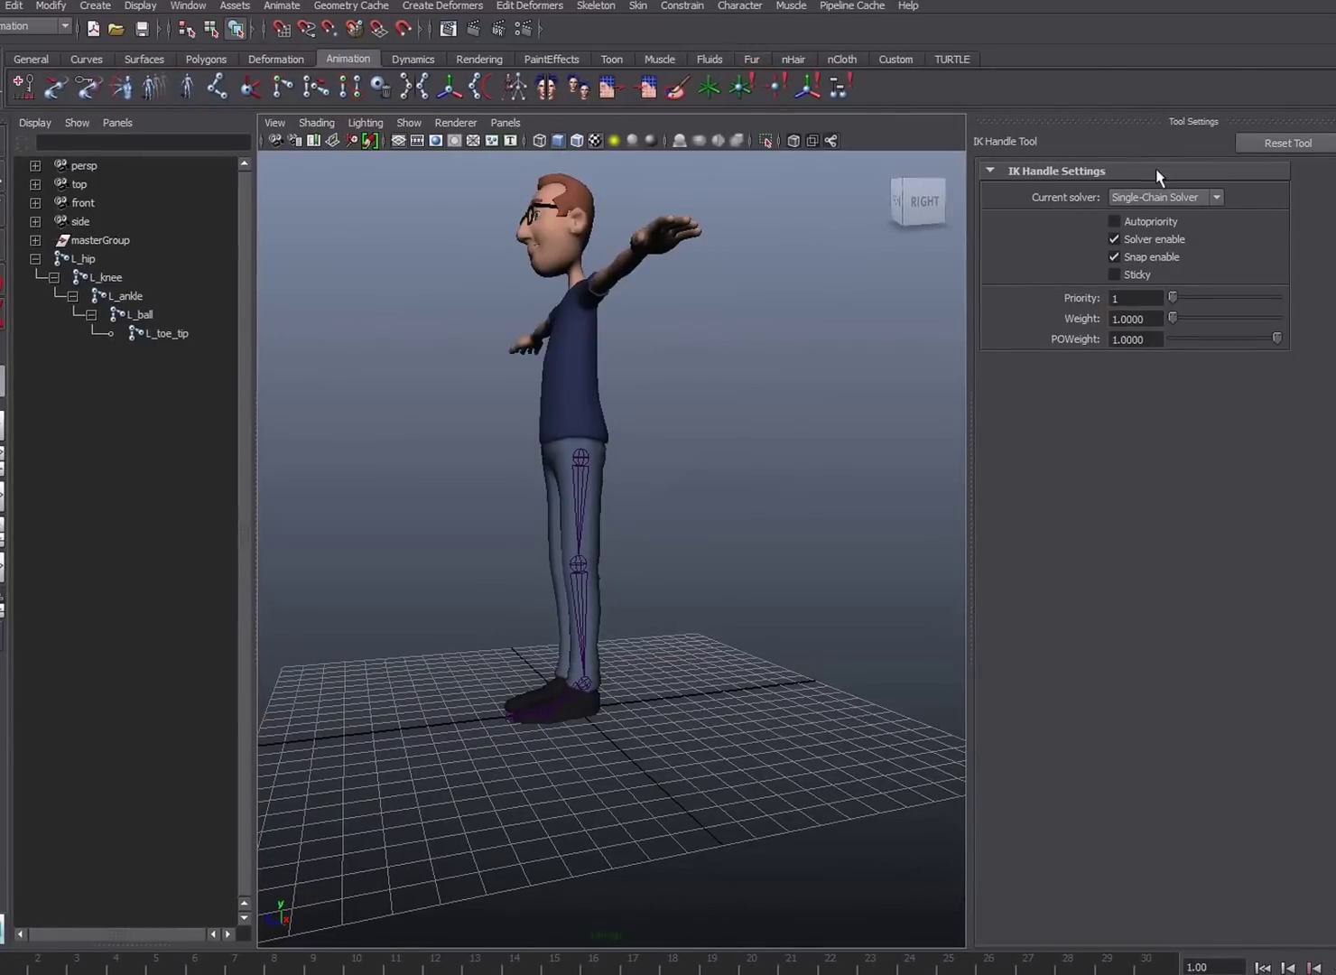
Create a rotate-plane IK handle from L_hip to L_ankle.
left_click(1164, 197)
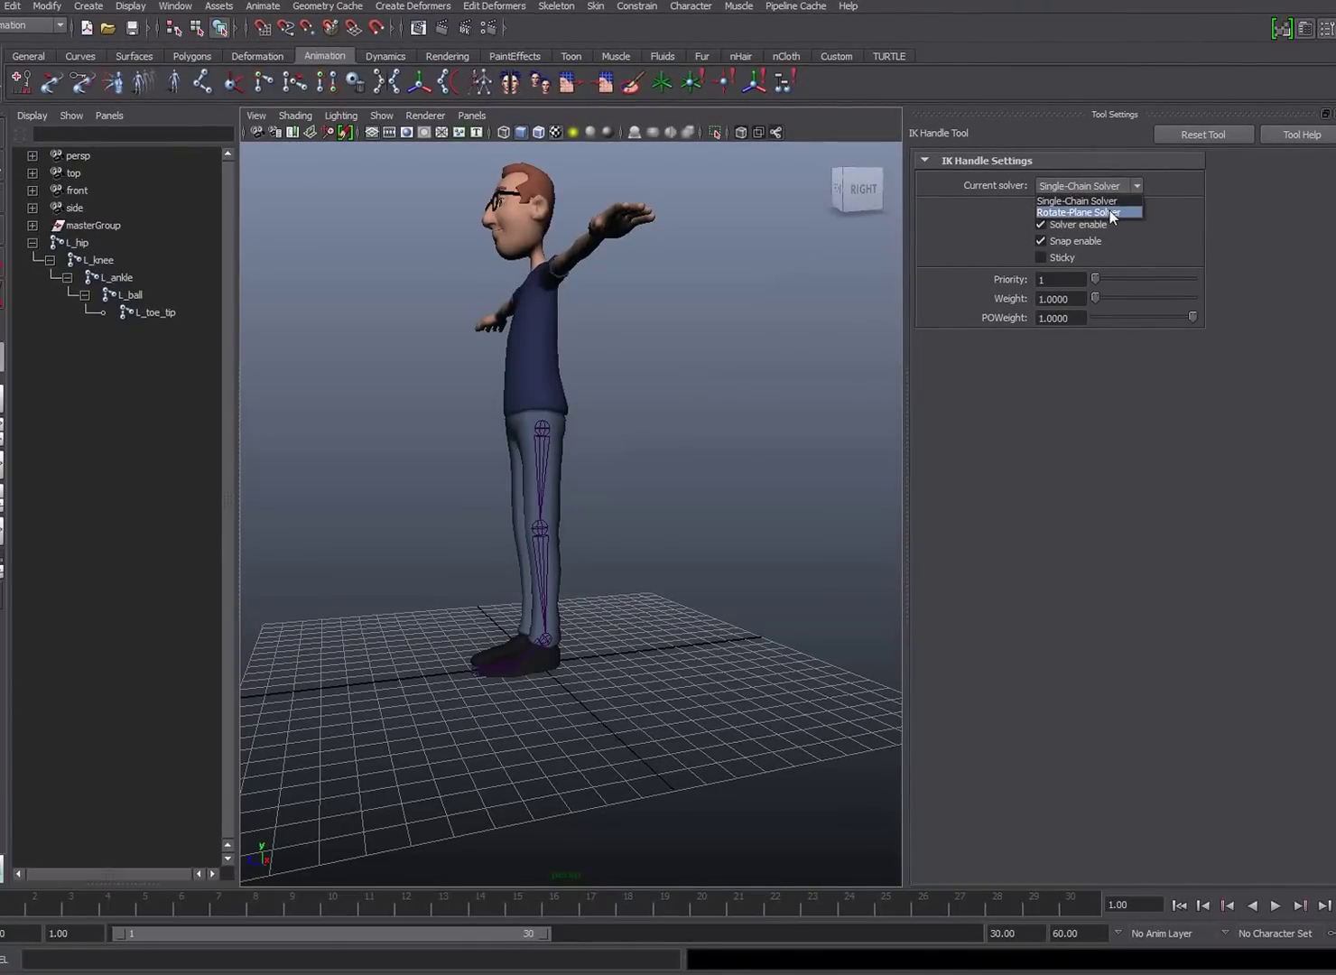
left_click(1108, 211)
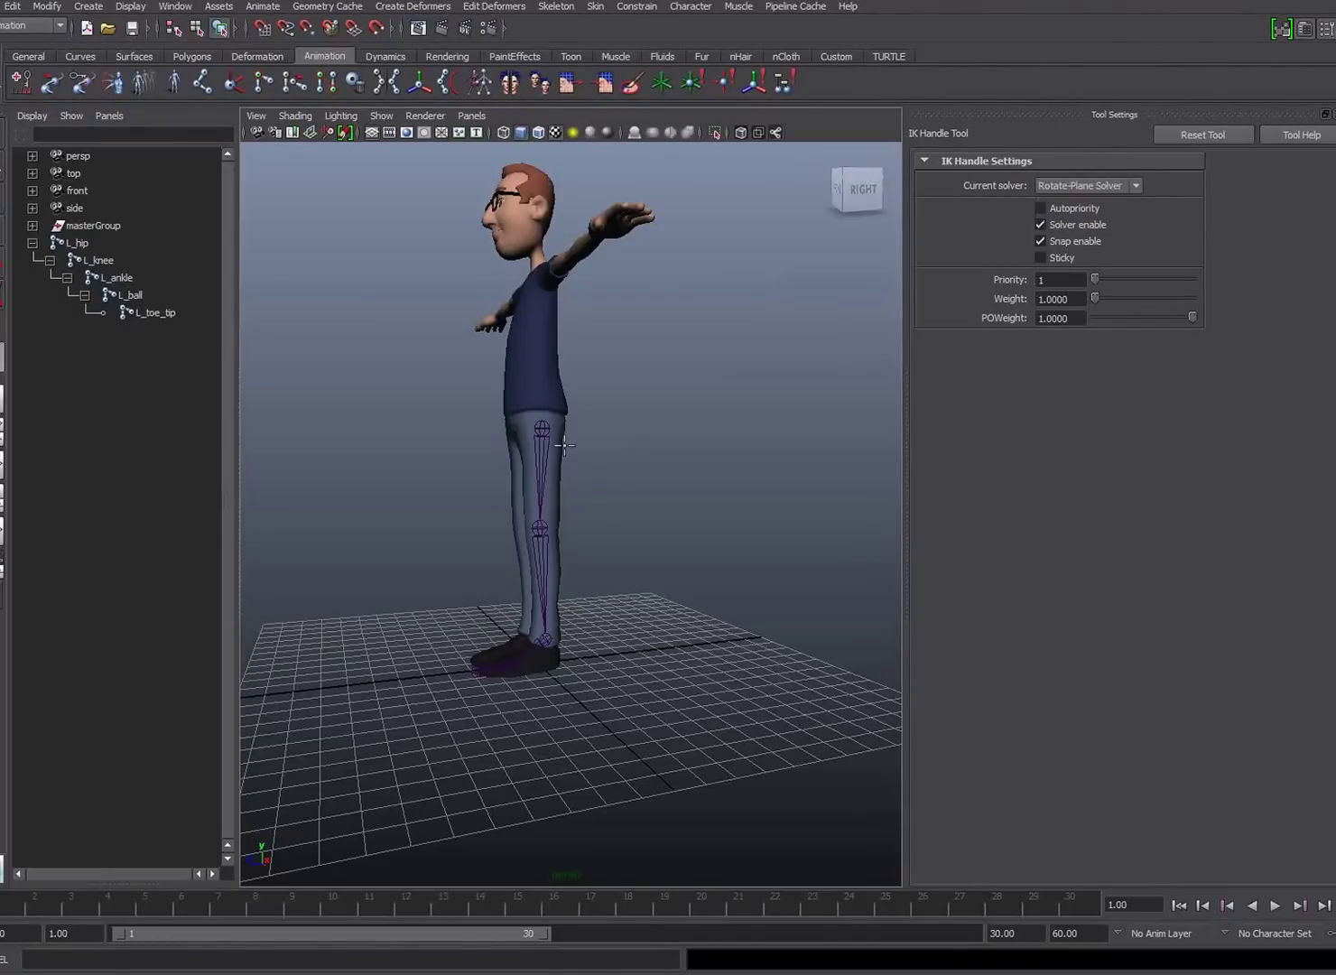
left_click(541, 428)
right_click_drag(586, 548, 607, 698, "alt")
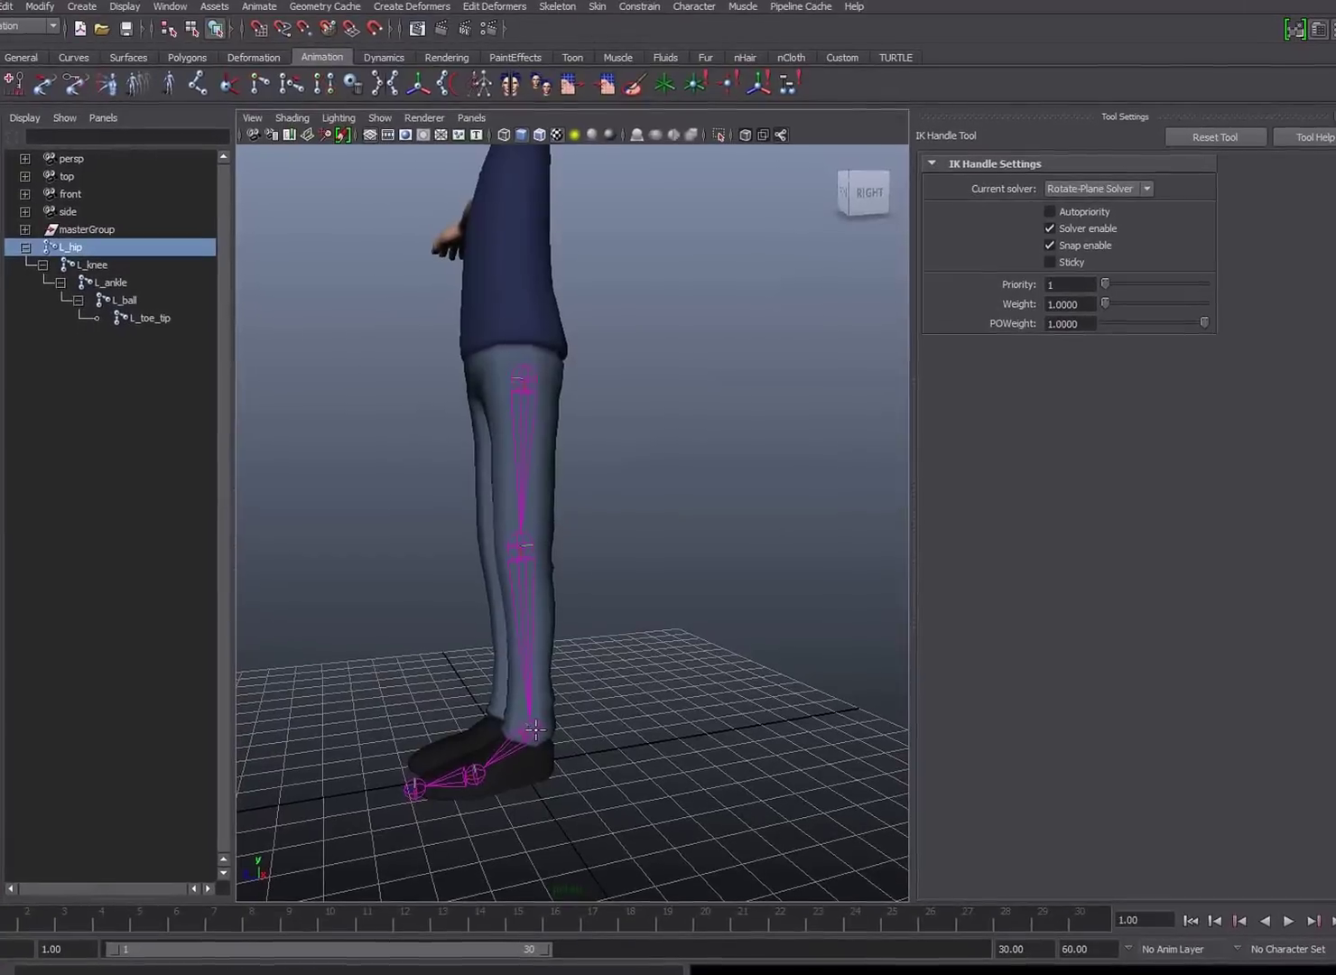
left_click(524, 722)
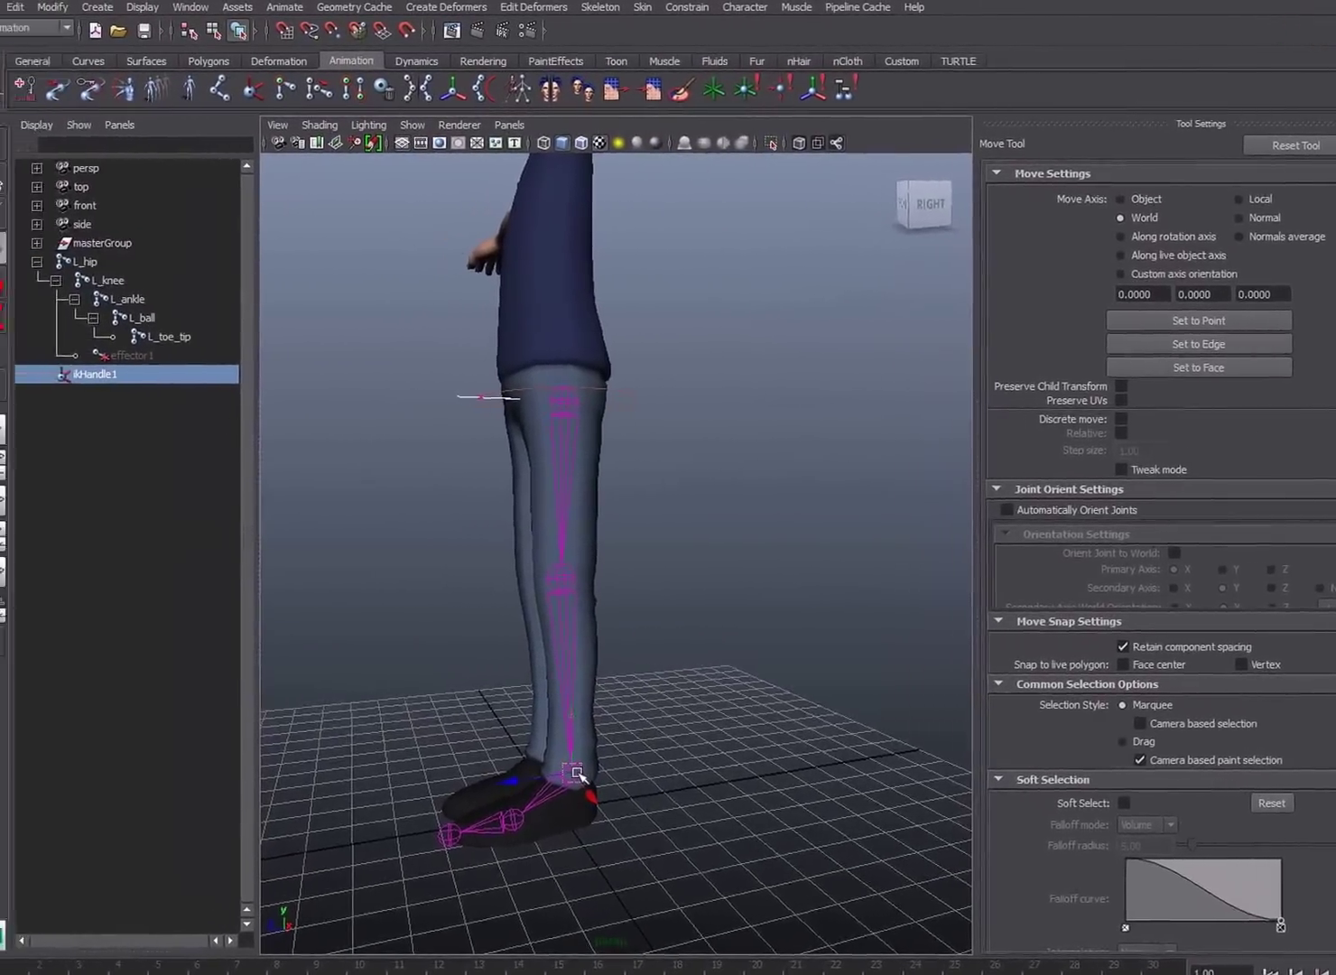
Rename the handle L_ankle_IK and raise it to Translate Y 5.368 to bend the knee.
left_click(1334, 31)
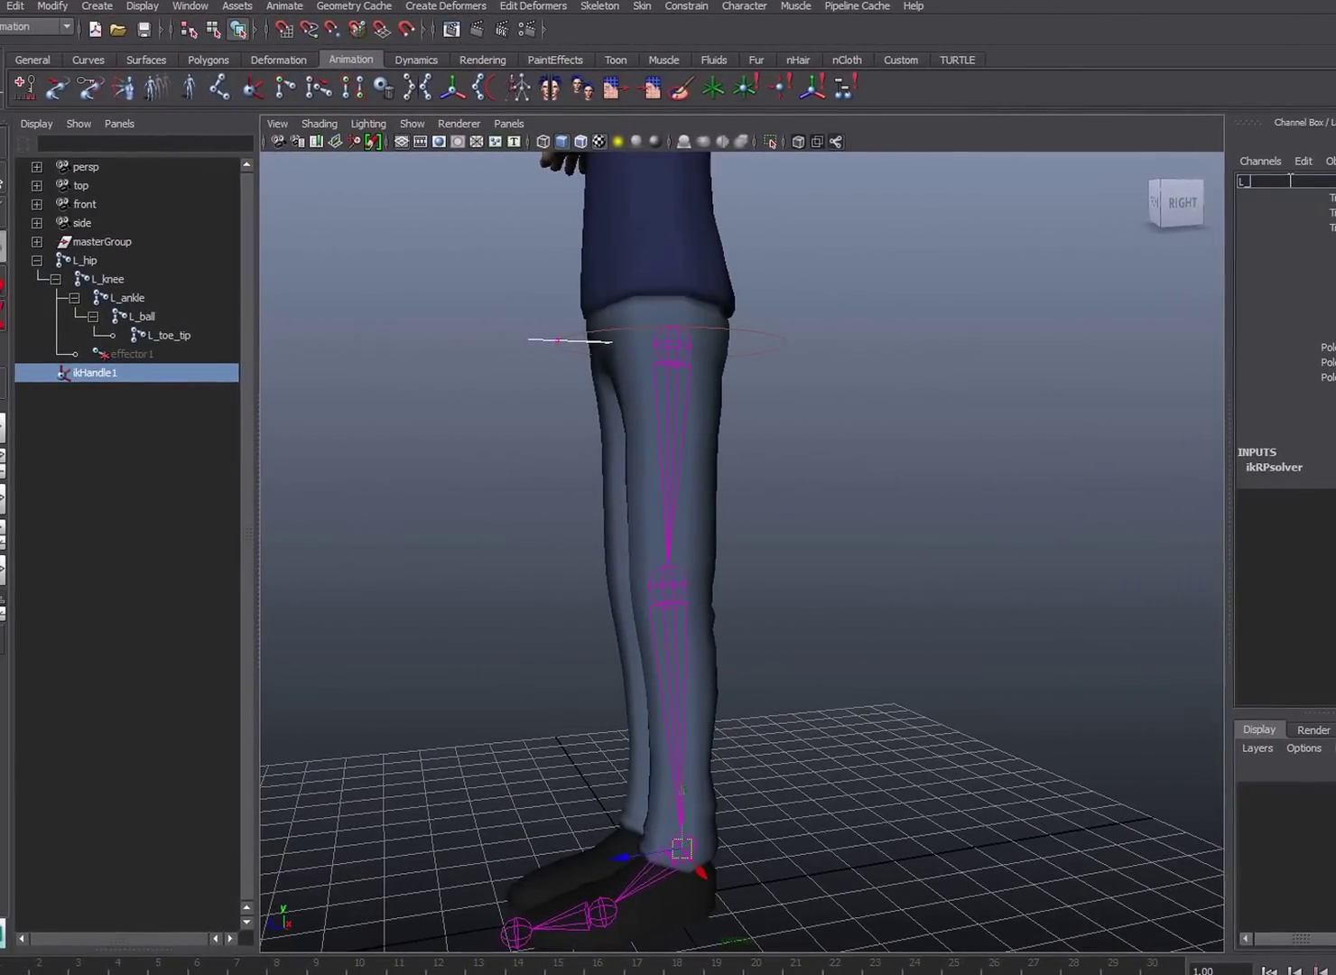
left_click(1290, 180)
type("L_ankle_IK")
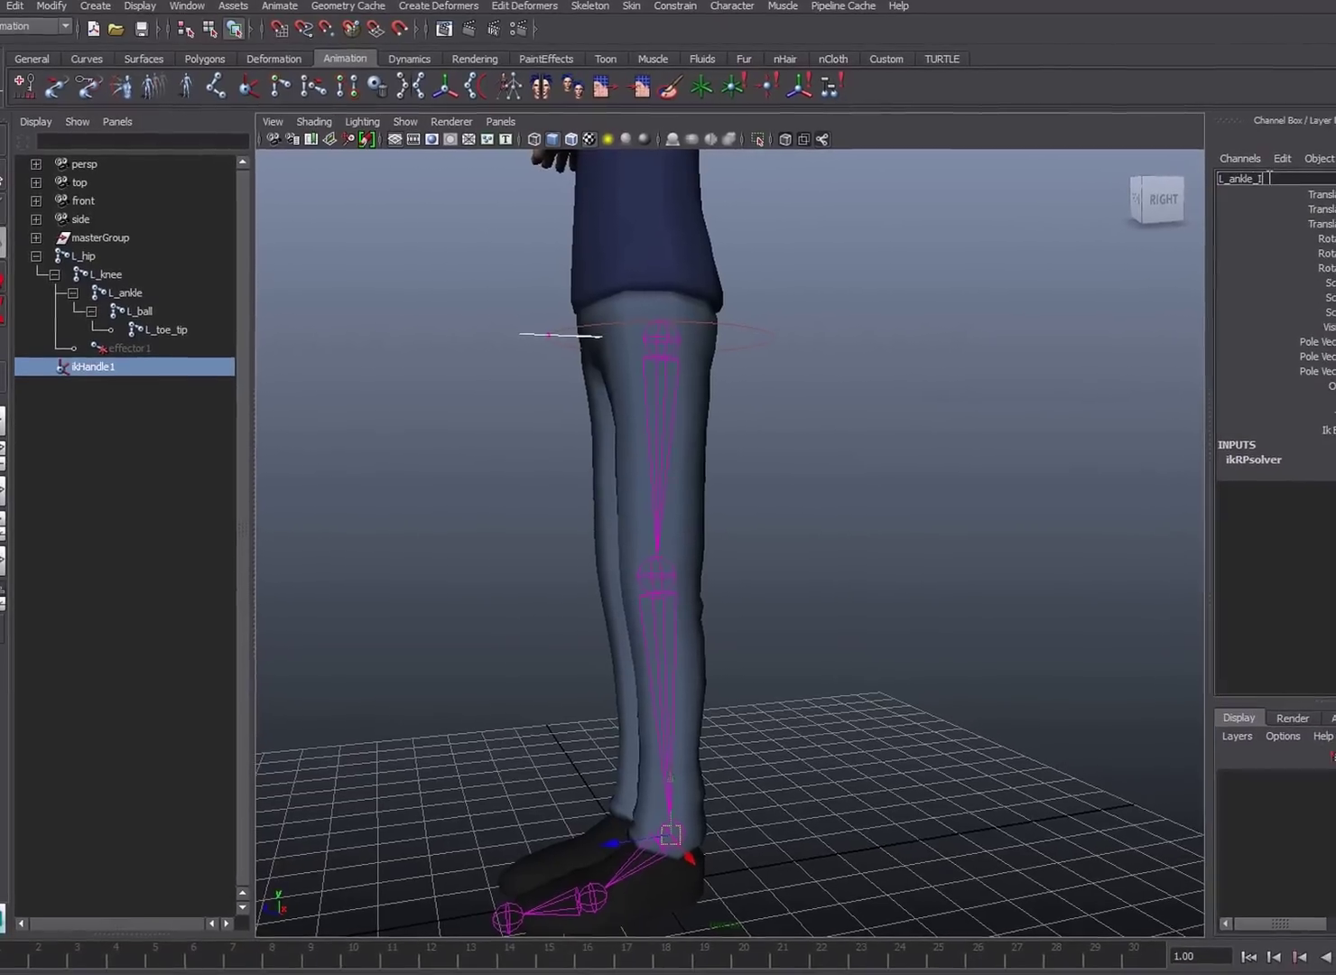
key("Return")
right_click_drag(847, 531, 642, 623, "alt")
left_click_drag(646, 682, 662, 395)
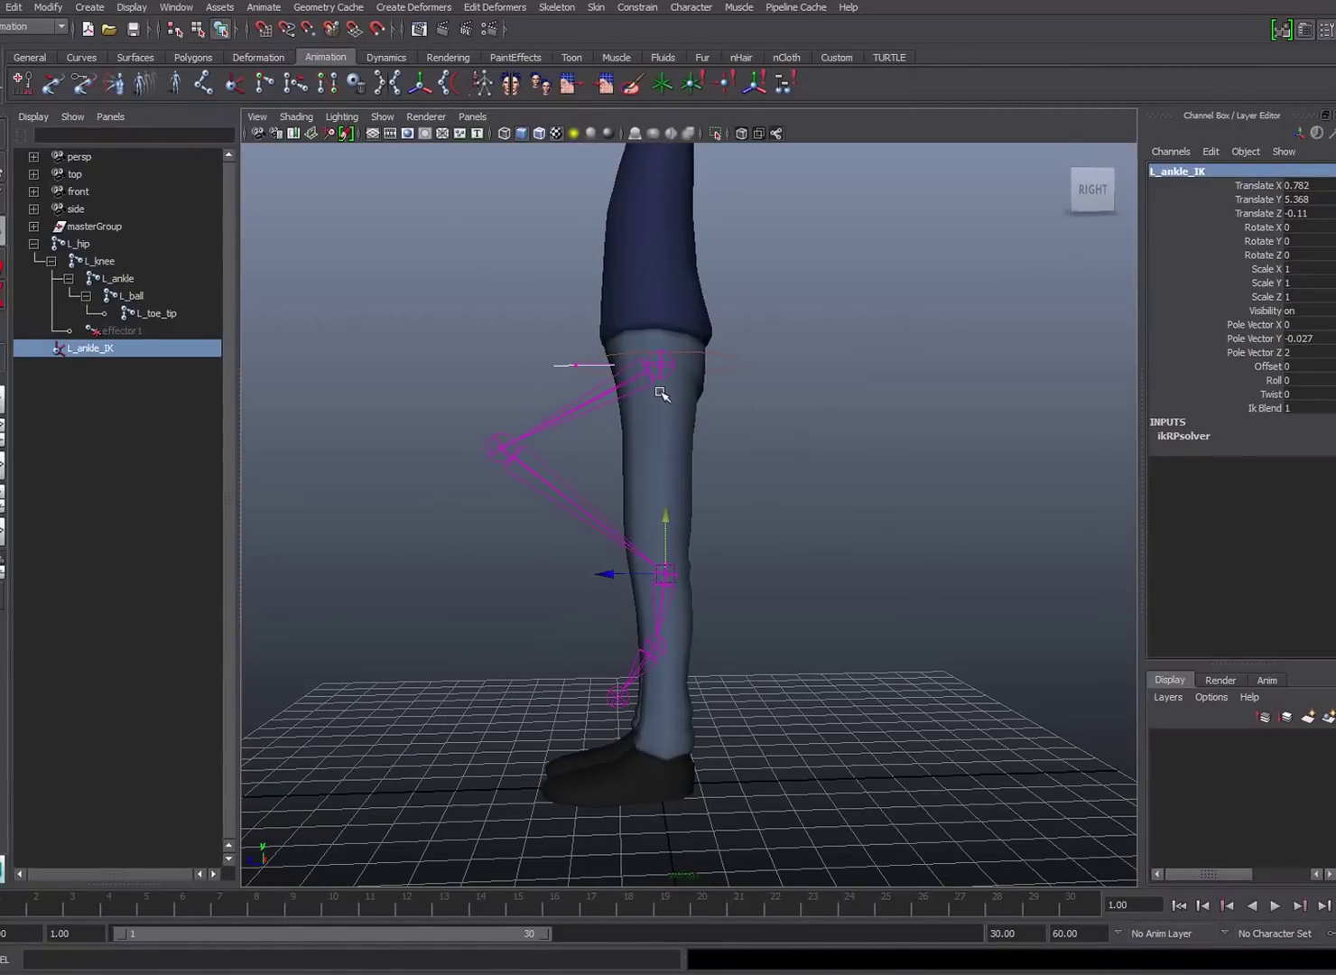
Undo the raise so L_ankle_IK returns to Translate Y 1.276, leaving the leg straight.
key("ctrl+z")
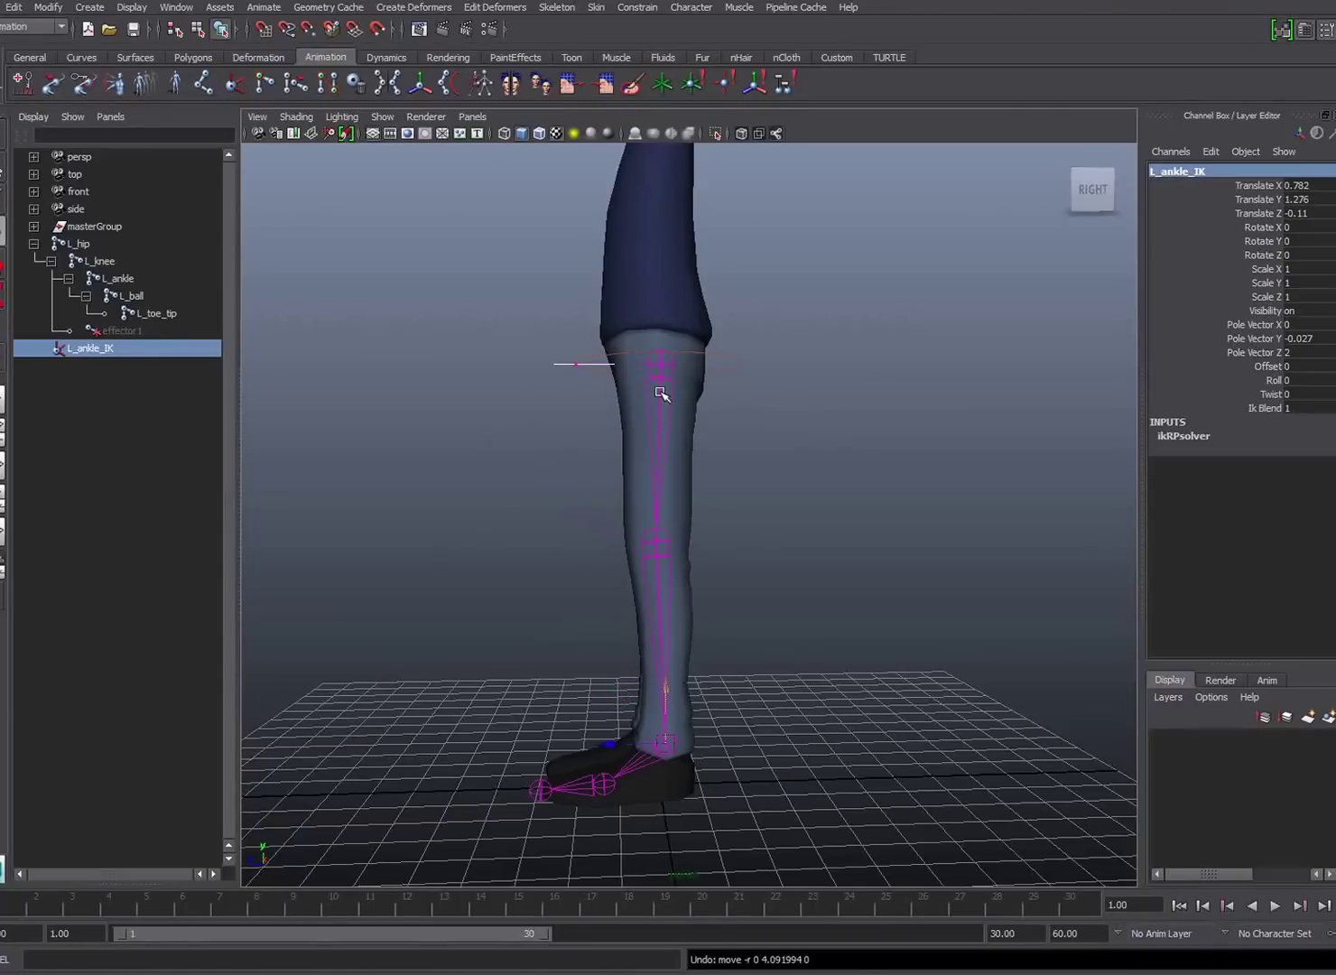
left_click_drag(656, 670, 604, 758, "alt")
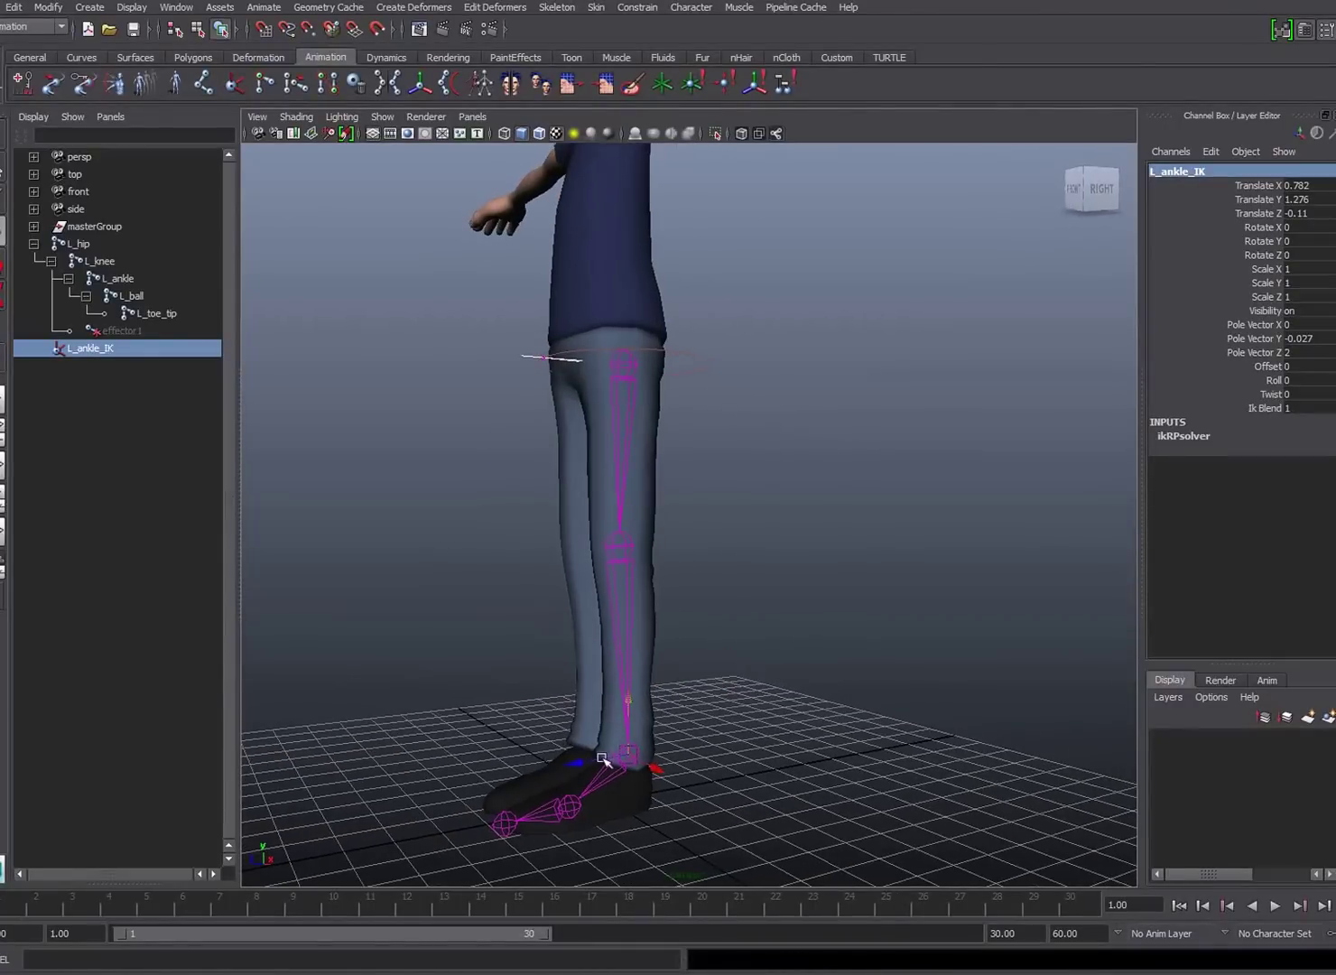
middle_click_drag(726, 700, 793, 567, "alt")
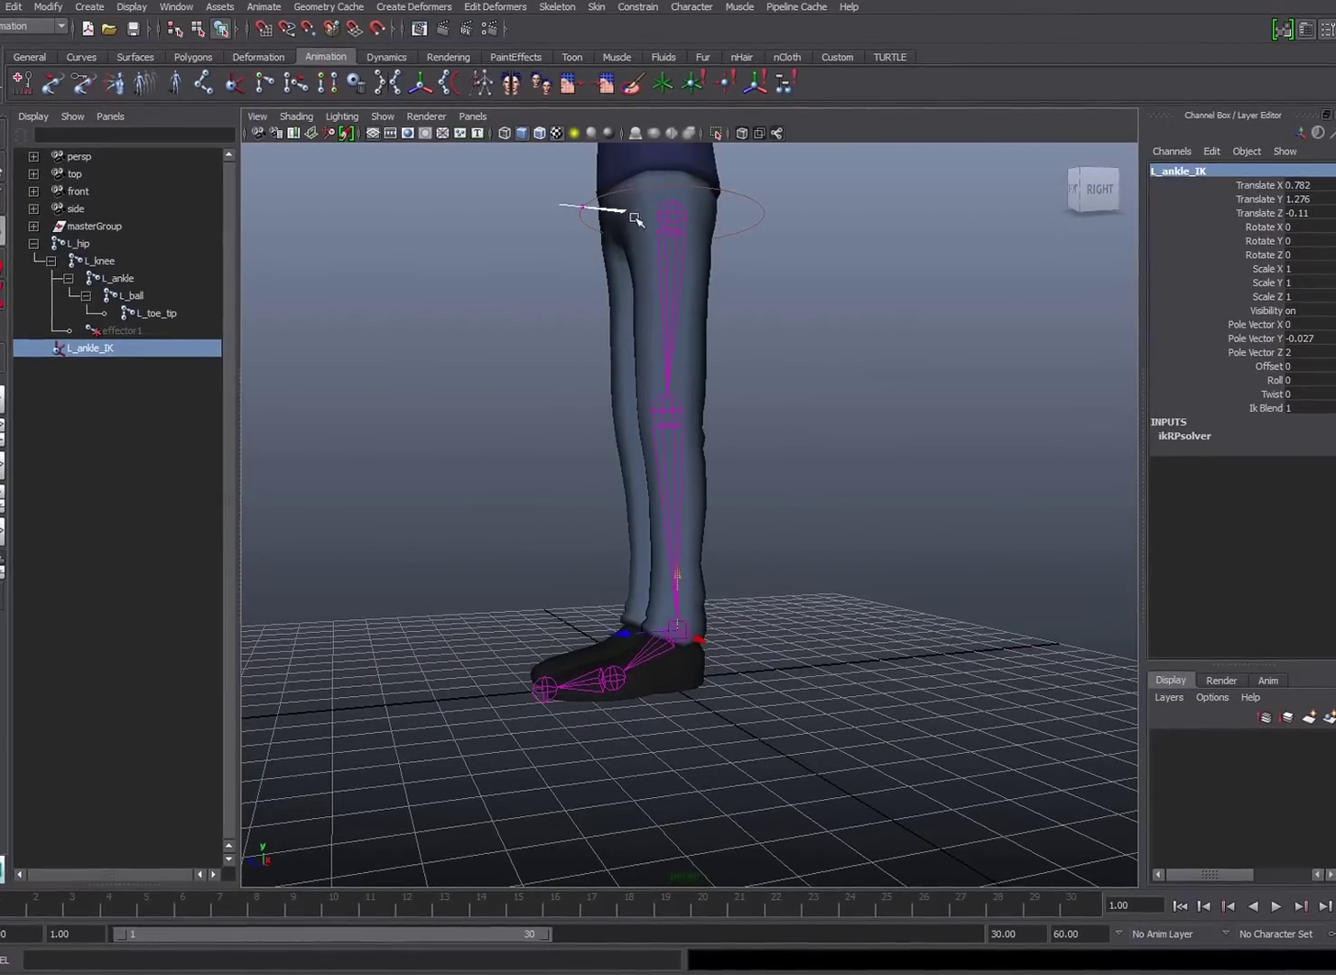
left_click(553, 8)
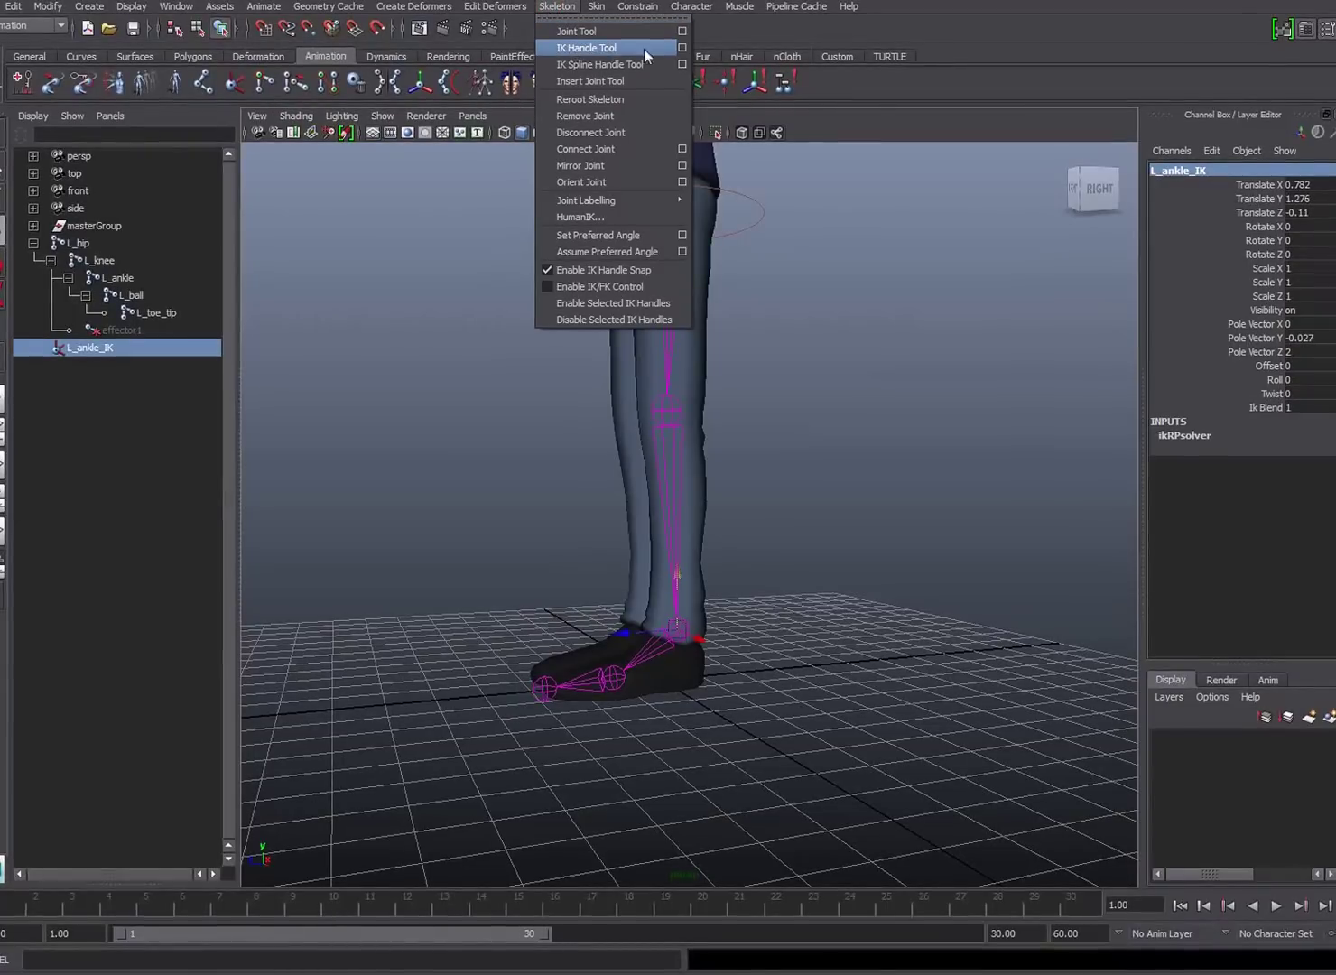
Switch to the Single-Chain Solver and create an IK handle from L_ankle to L_ball.
left_click(683, 47)
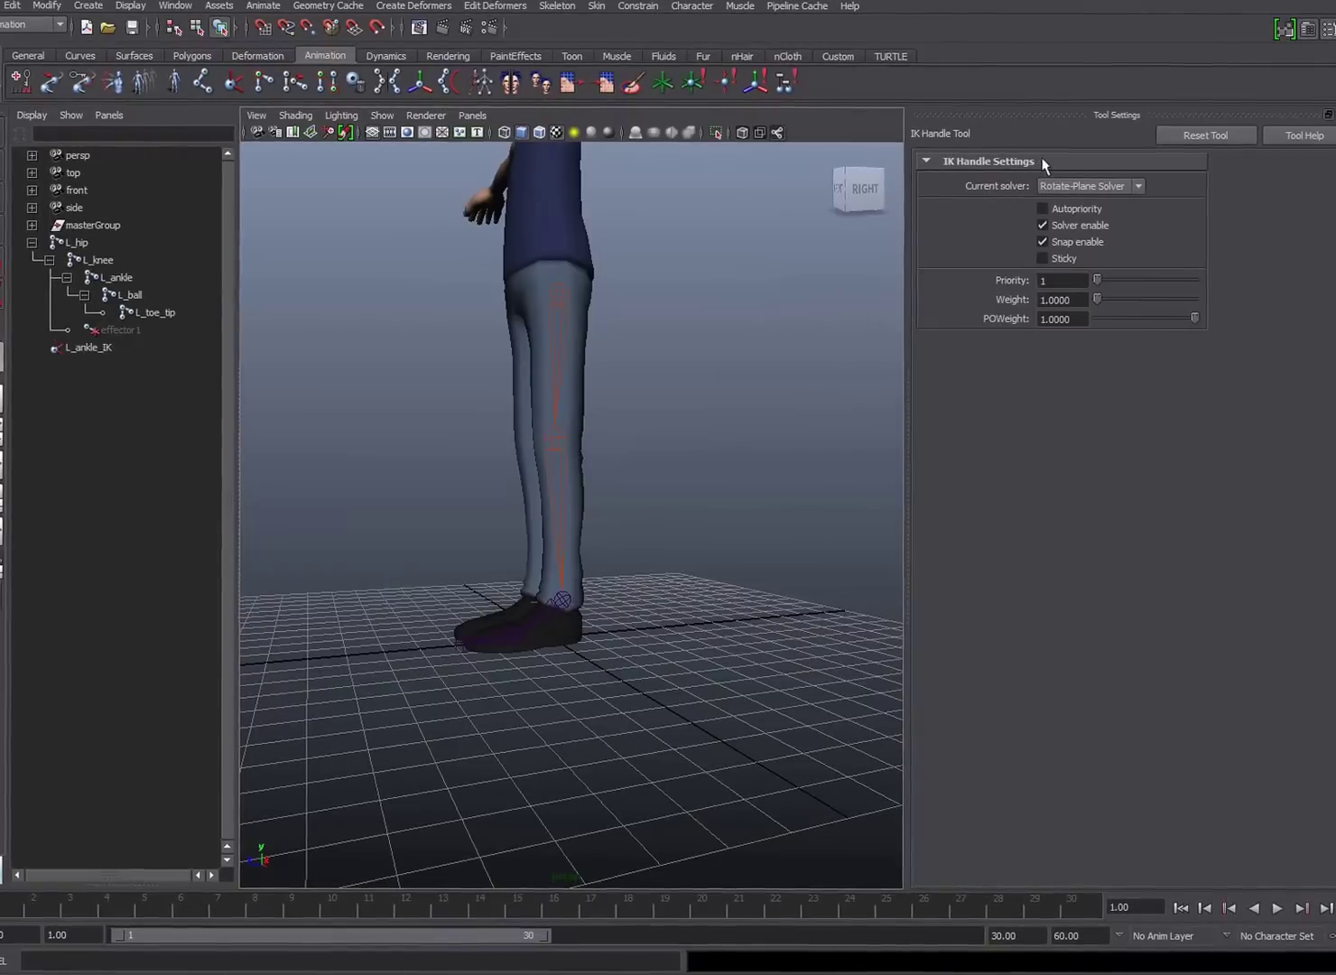
left_click(1088, 185)
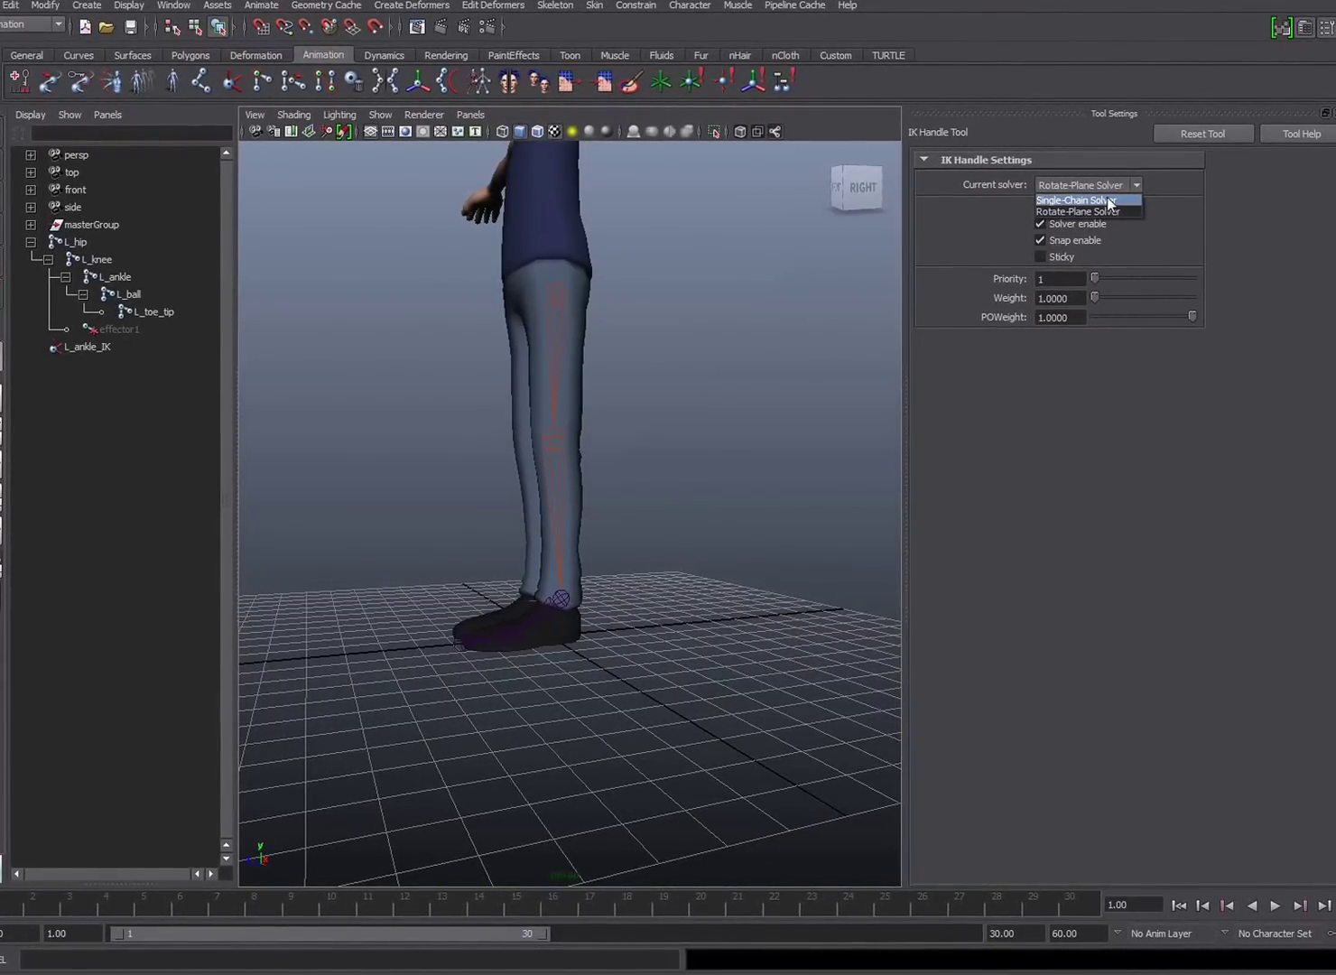
left_click(1108, 200)
scroll(644, 582, "up", 3)
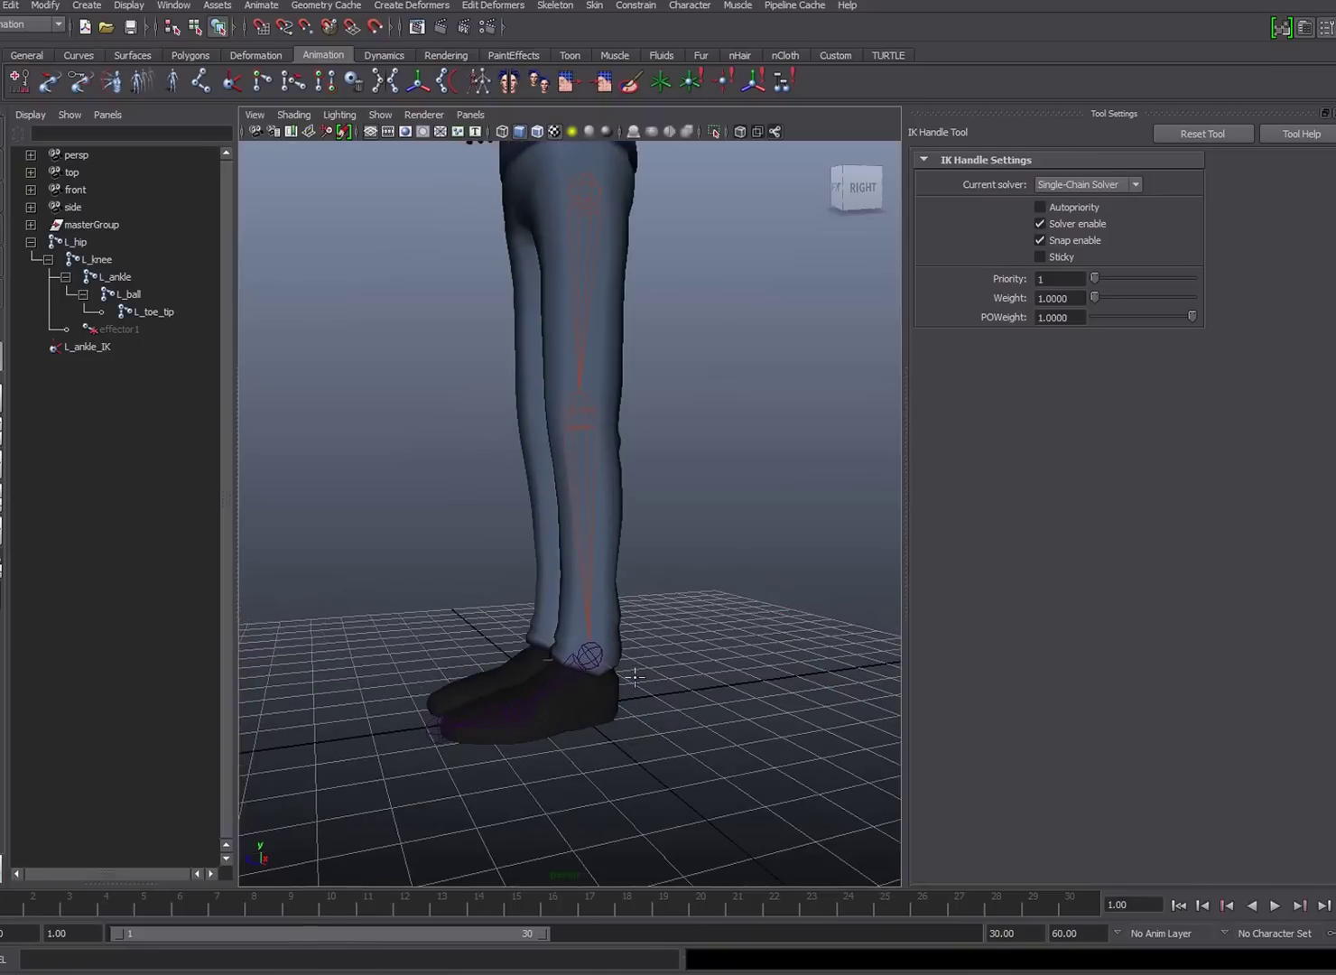
left_click(597, 650)
scroll(516, 720, "down", 2)
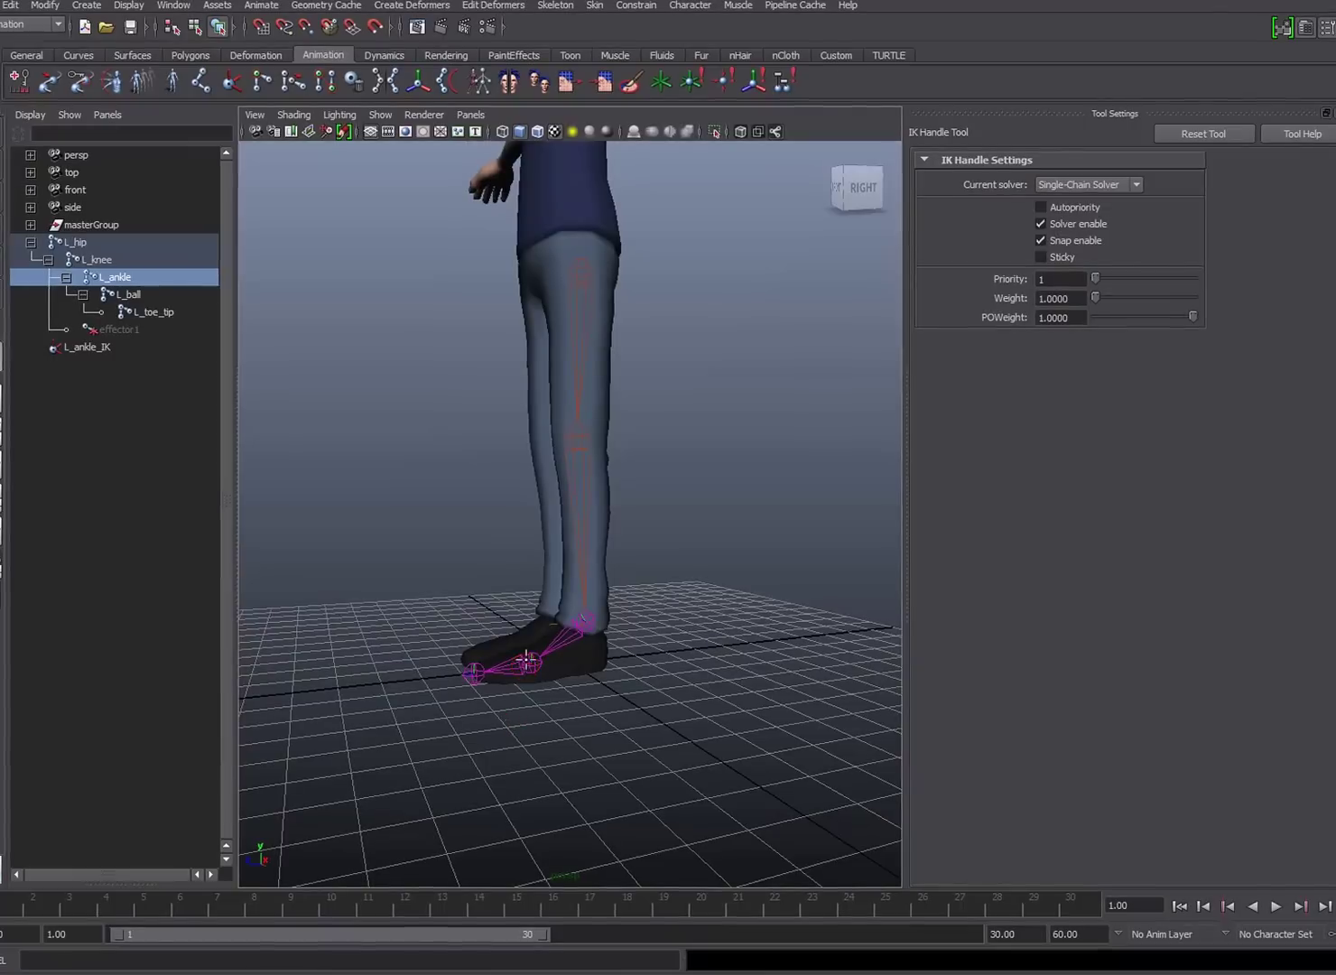
left_click(531, 663)
Create a second single-chain IK handle from L_ball to L_toe_tip.
key("y")
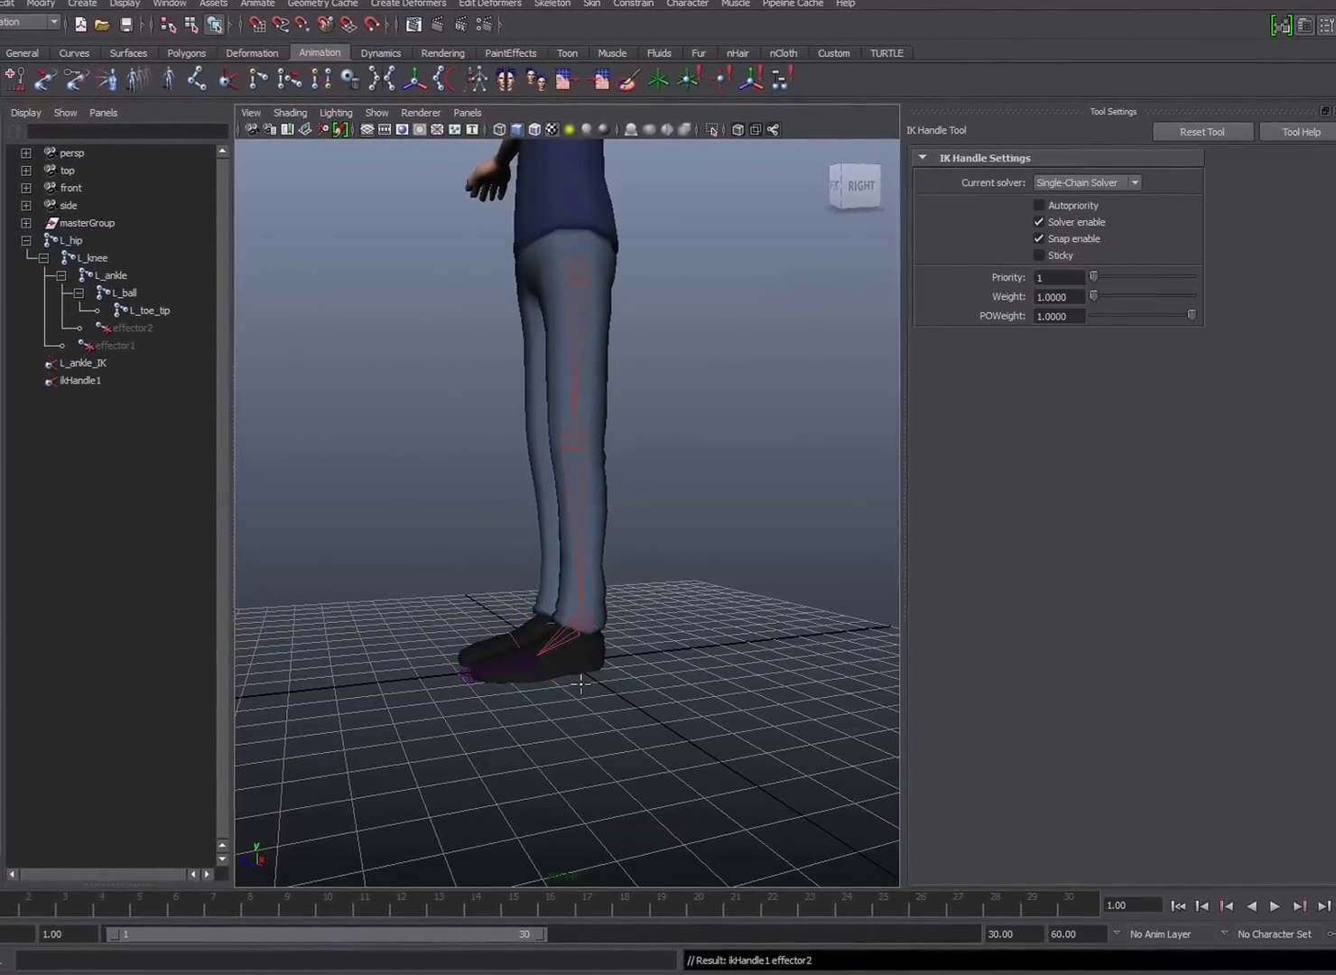
left_click(519, 661)
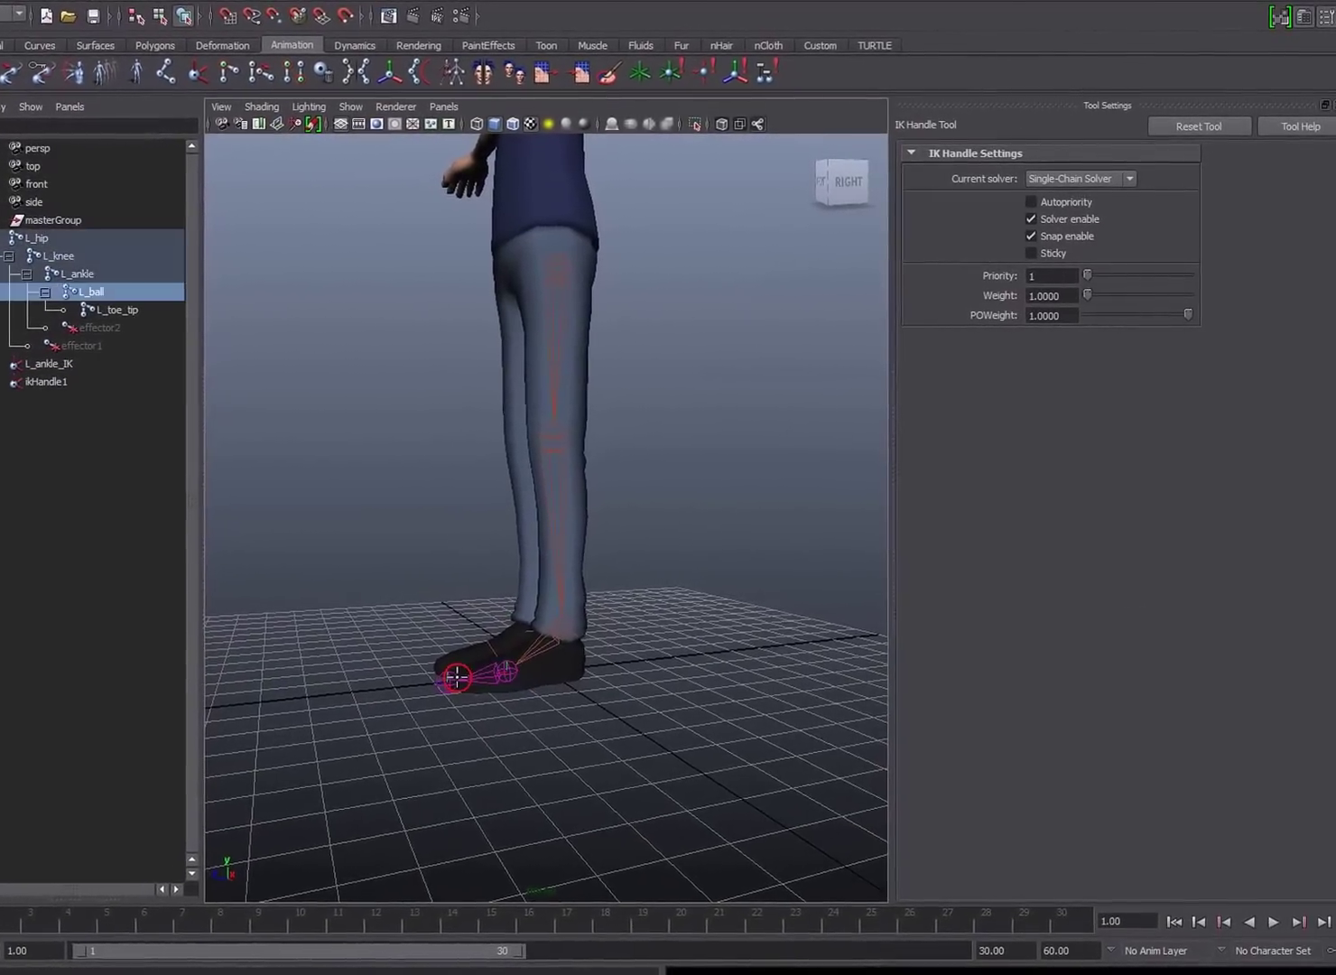
left_click(454, 677)
left_click(1330, 11)
Rename ikHandle2 to L_toe_IK and ikHandle1 to L_ball_IK.
left_click(1203, 158)
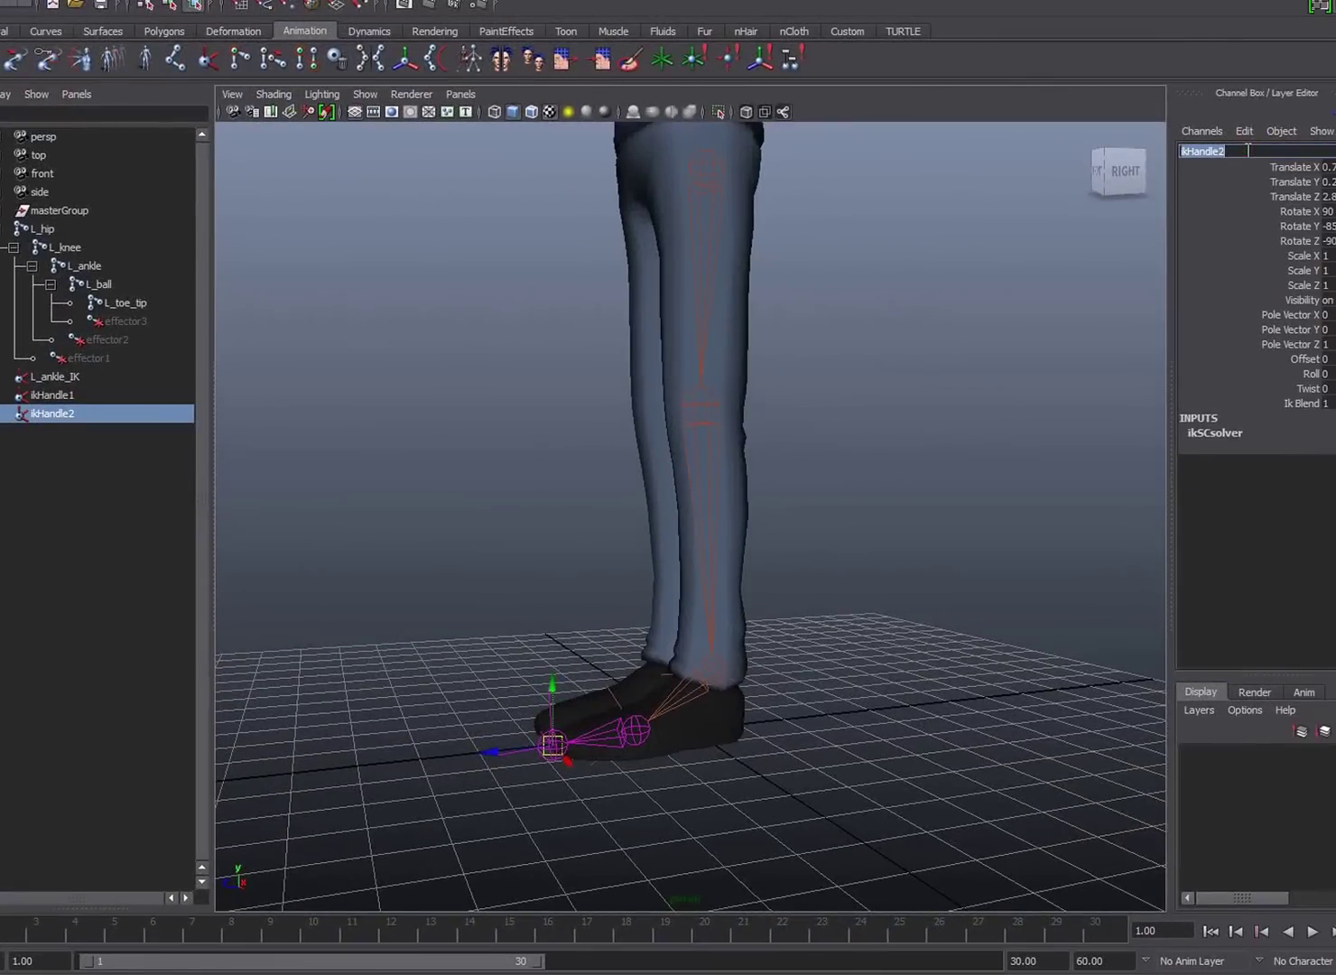
type("L_toe")
type("_IK")
key("Return")
left_click(77, 395)
left_click(1183, 152)
type("L_ball_IK")
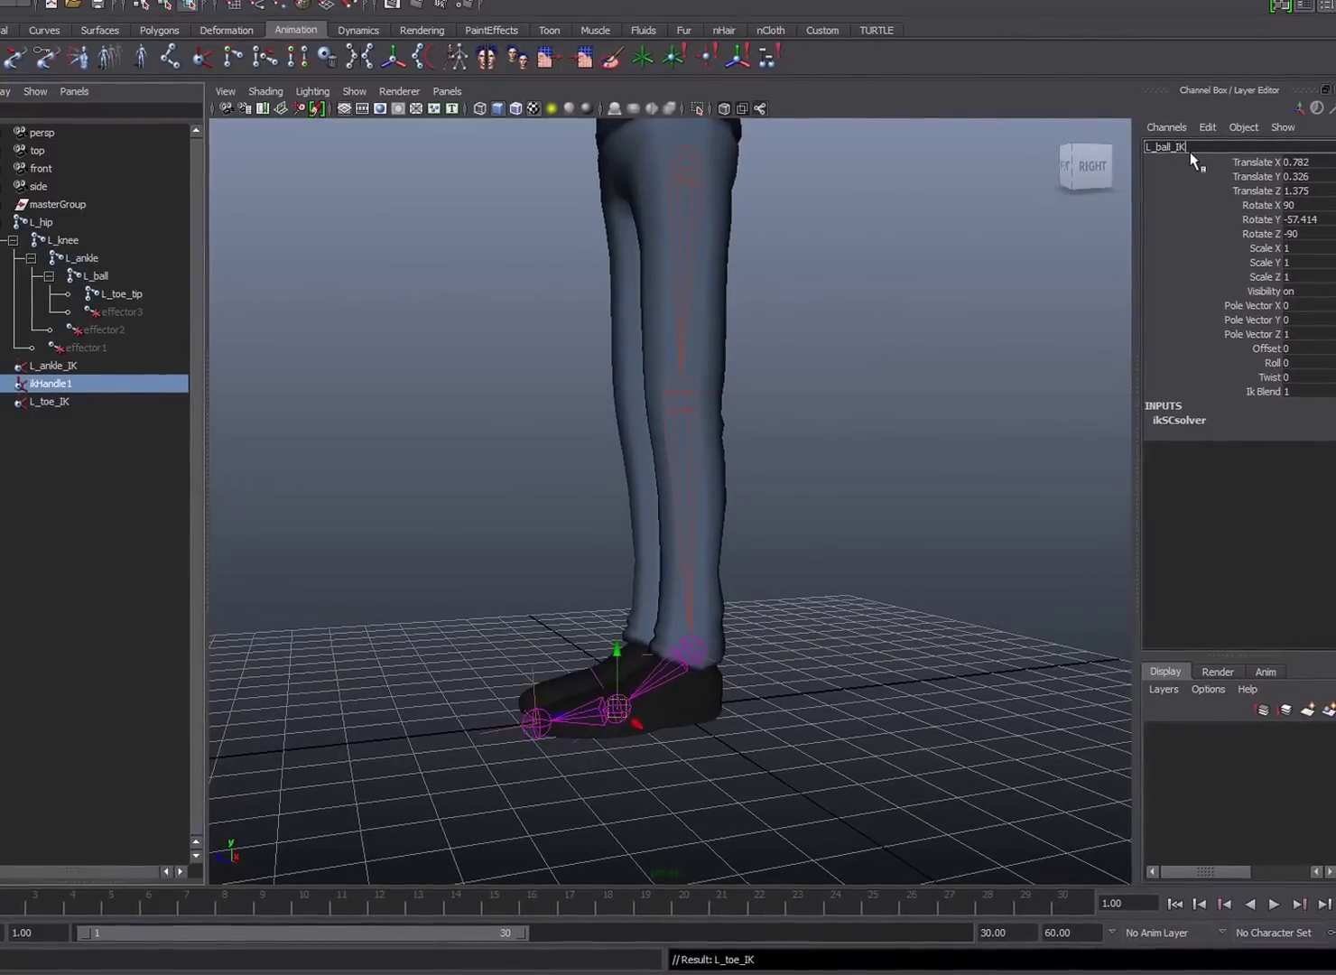
key("Return")
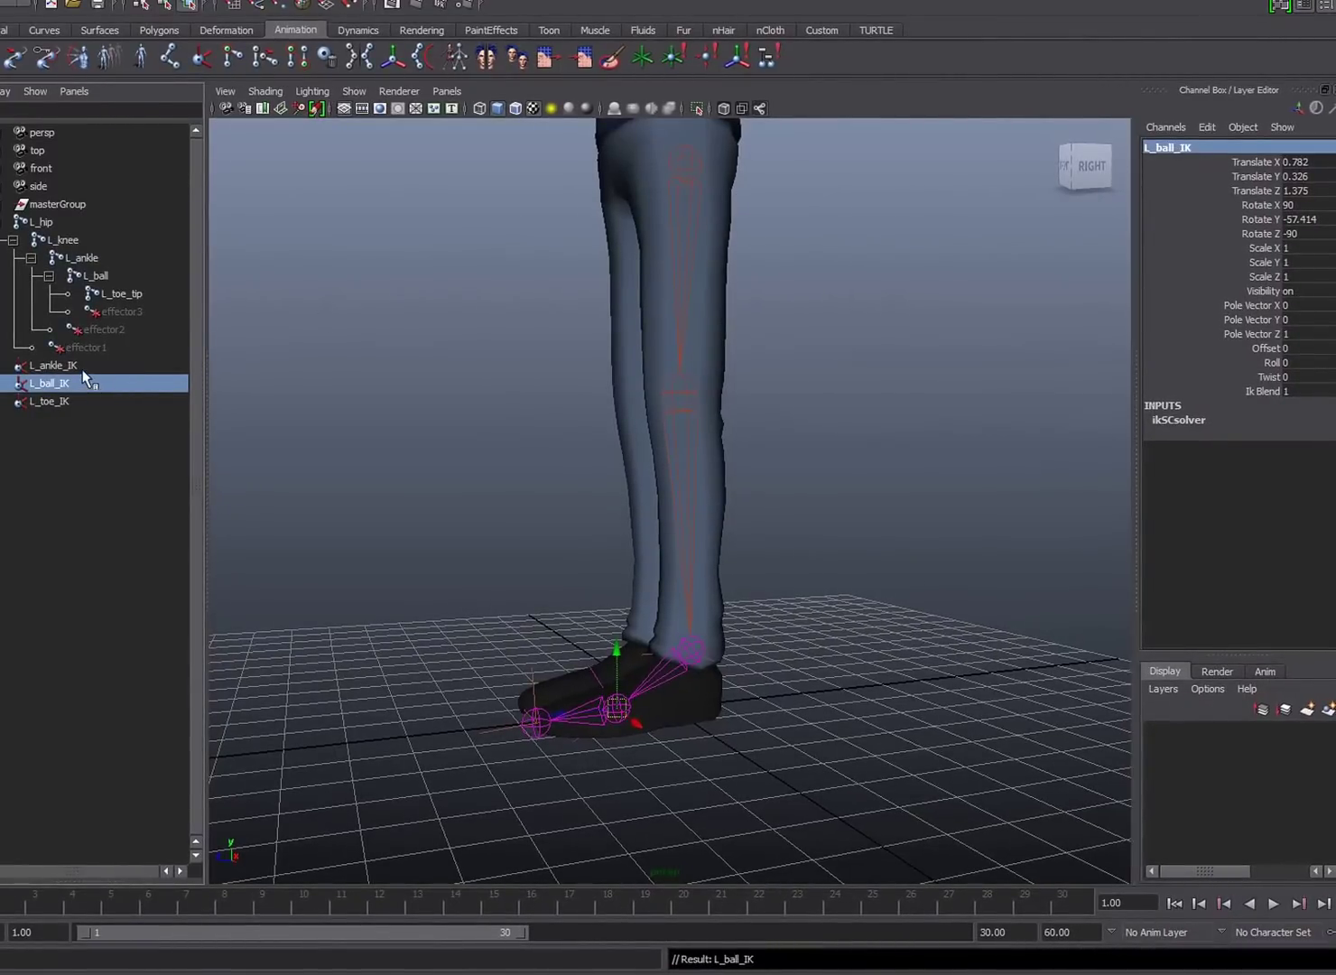
Lift all three IK handles together to test the leg bend, then undo.
left_click_drag(90, 366, 70, 401)
left_click_drag(536, 662, 547, 588)
key("ctrl+z")
key("ctrl+z")
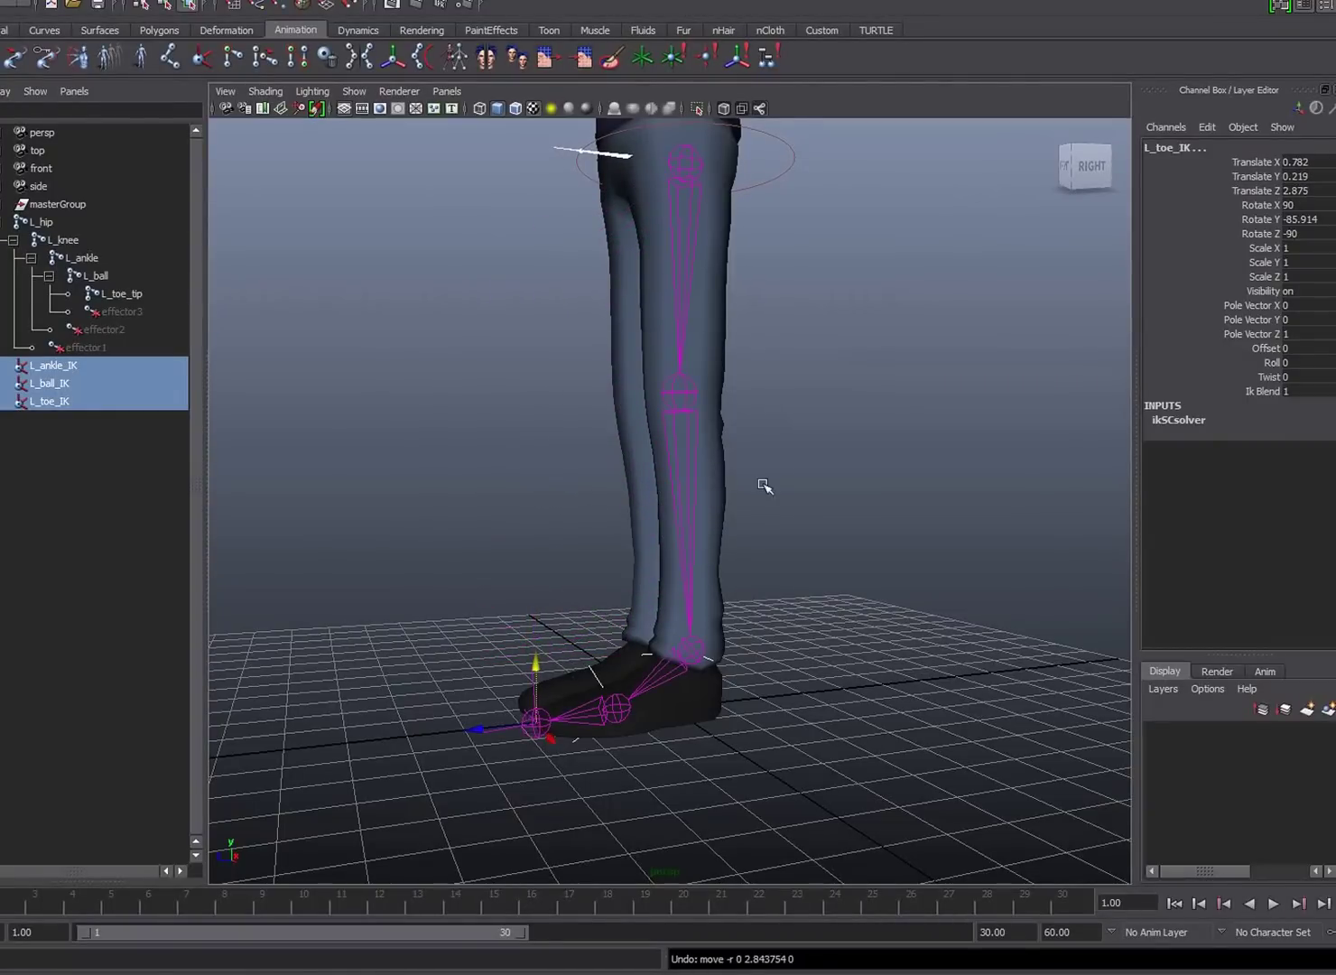
Select L_toe_IK, L_ball_IK and L_ankle_IK one at a time in the Outliner, then deselect.
left_click_drag(798, 501, 850, 469, "alt")
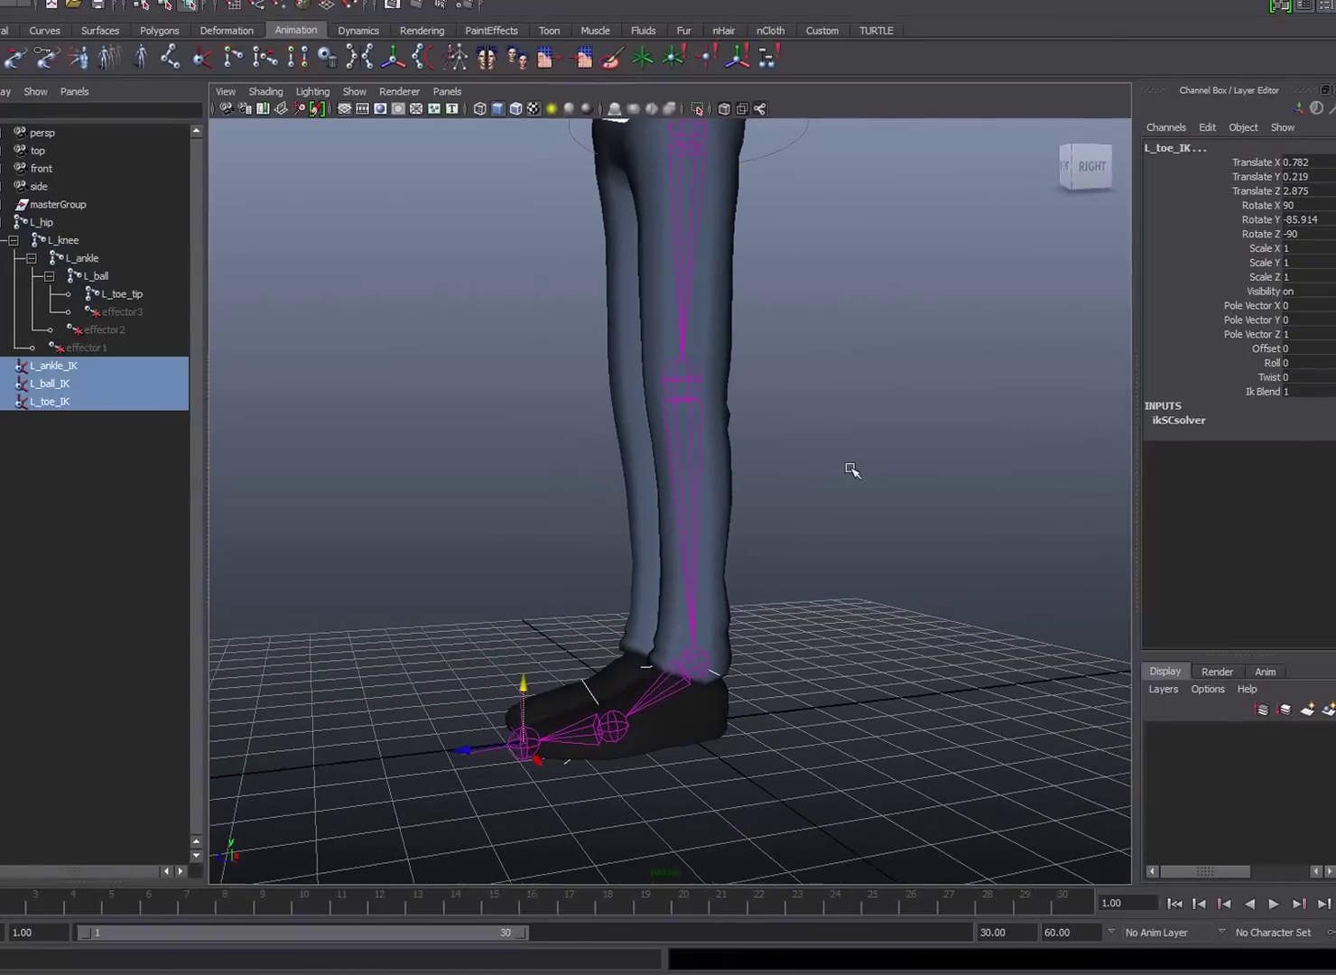
left_click(41, 401)
left_click(47, 383)
left_click(54, 364)
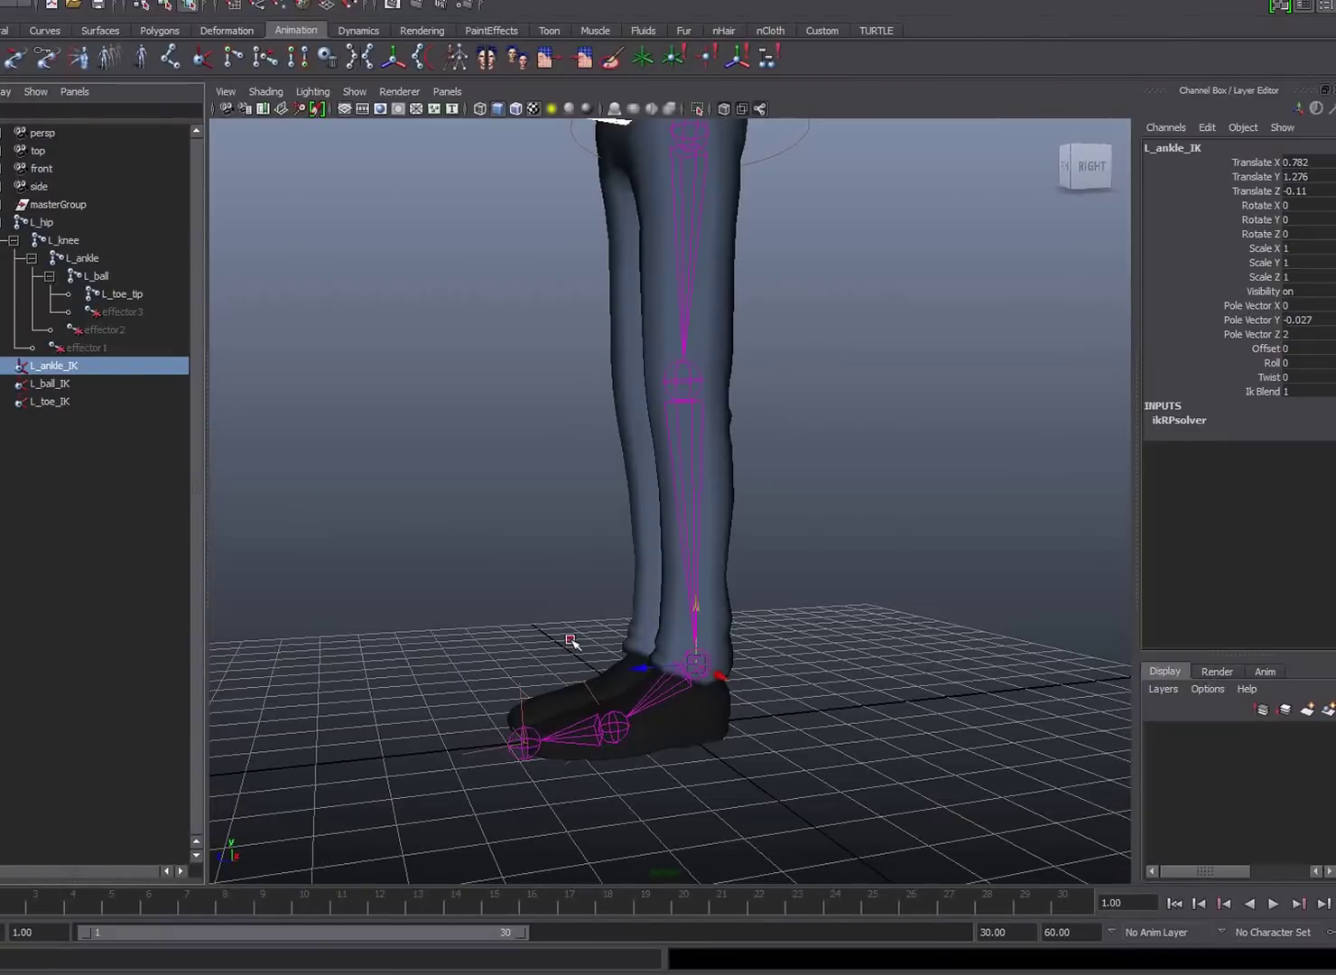
left_click(580, 704)
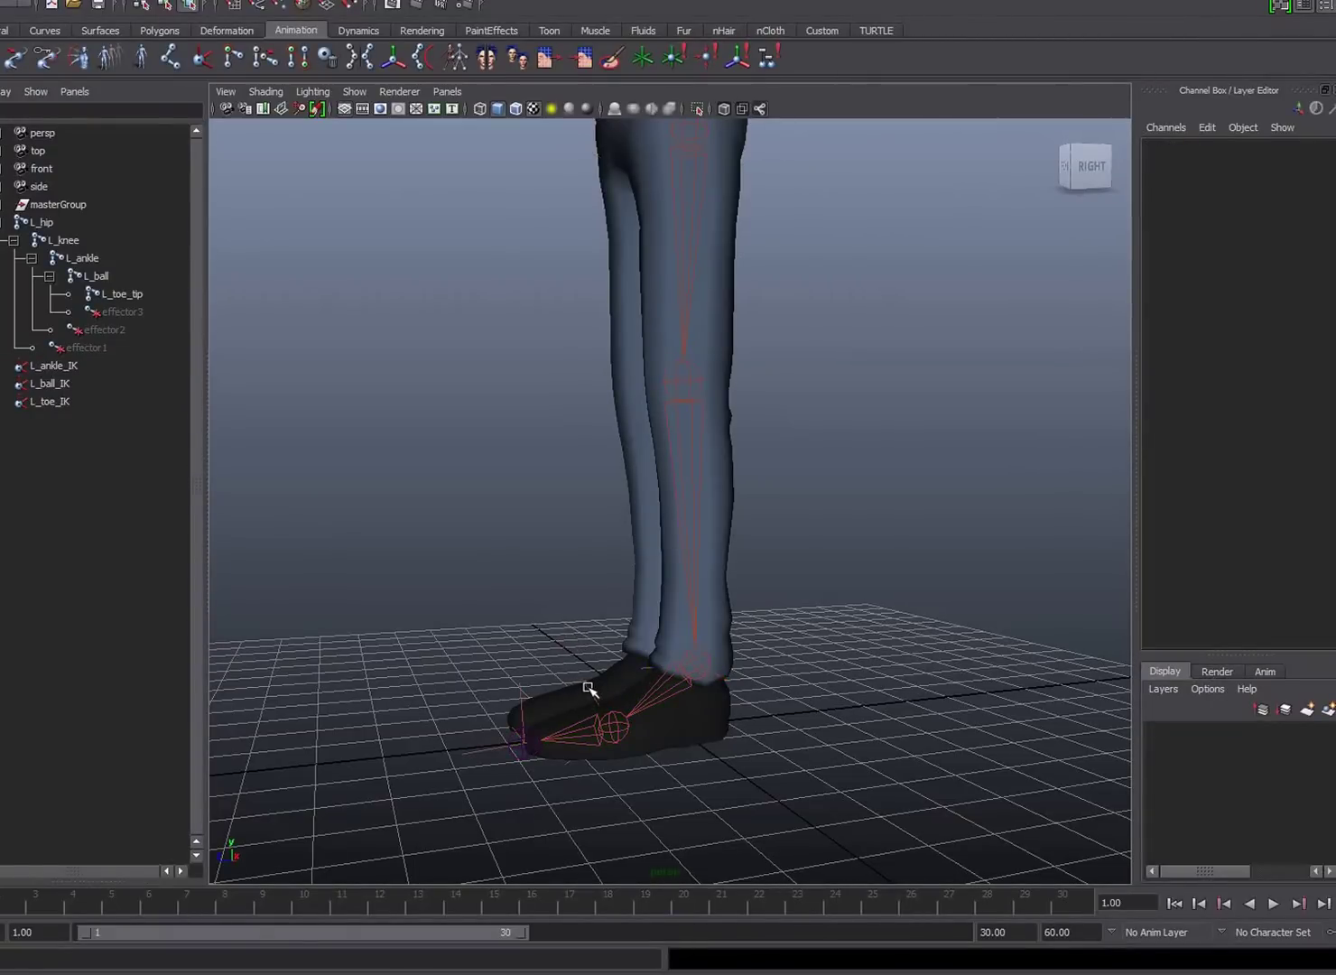
Pick L_ball_IK, L_ankle_IK and L_toe_IK in turn in the viewport, clearing the selection after.
left_click(590, 690)
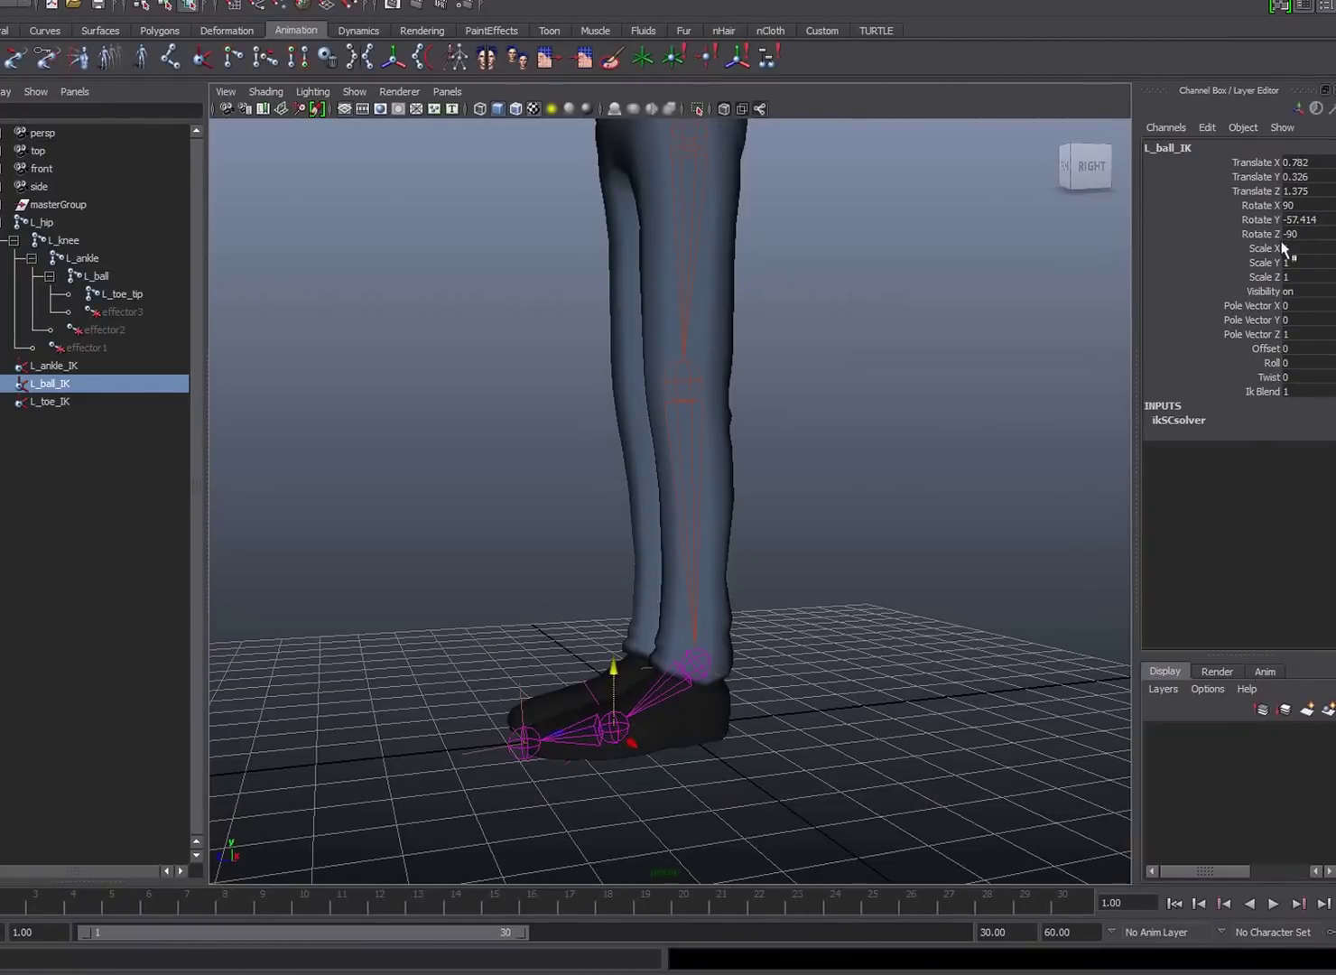
left_click_drag(793, 562, 877, 566, "alt")
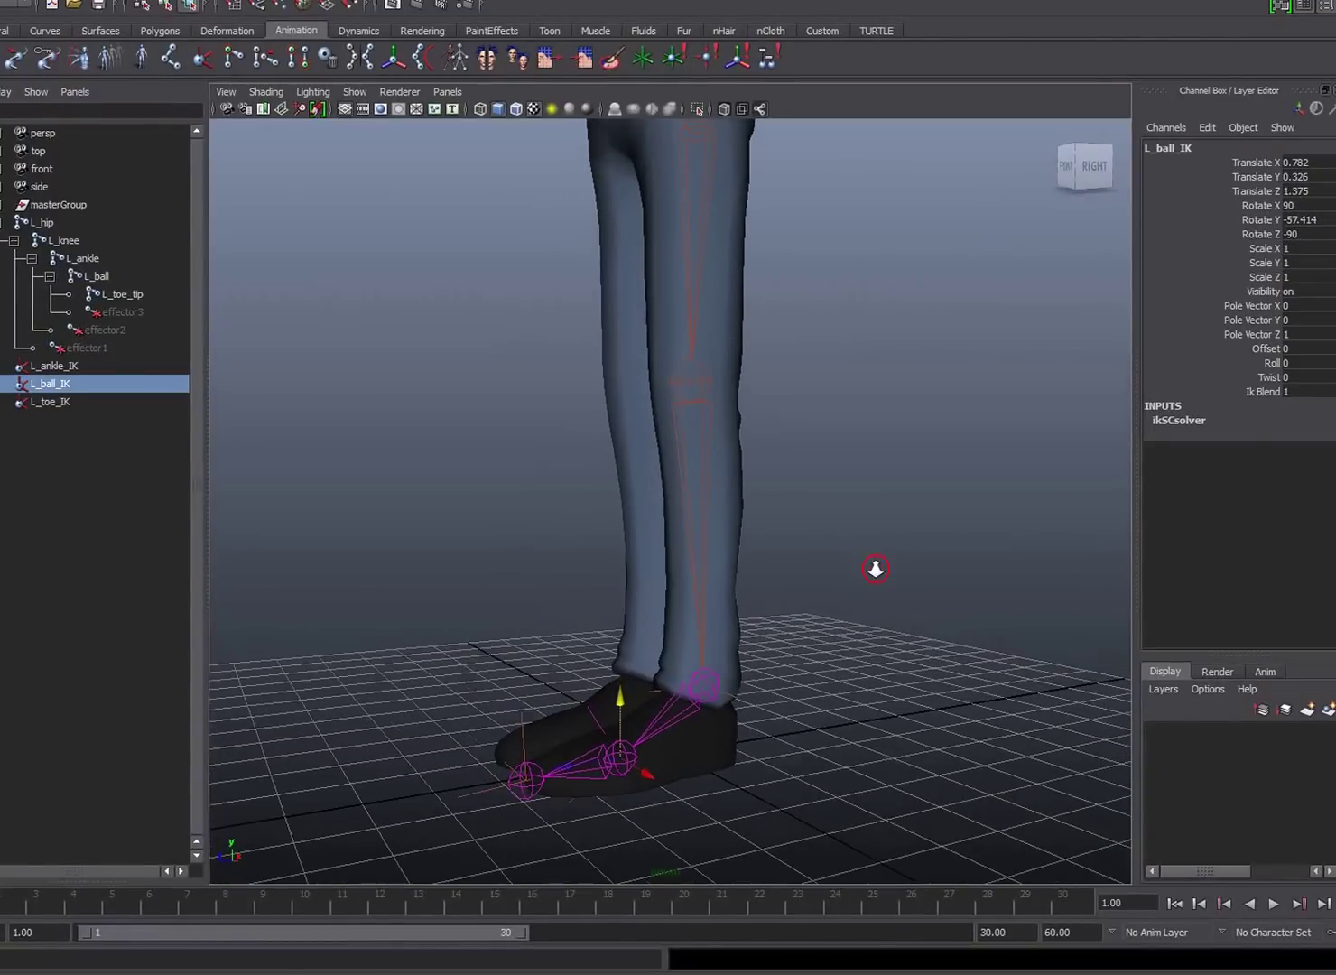
left_click(727, 691)
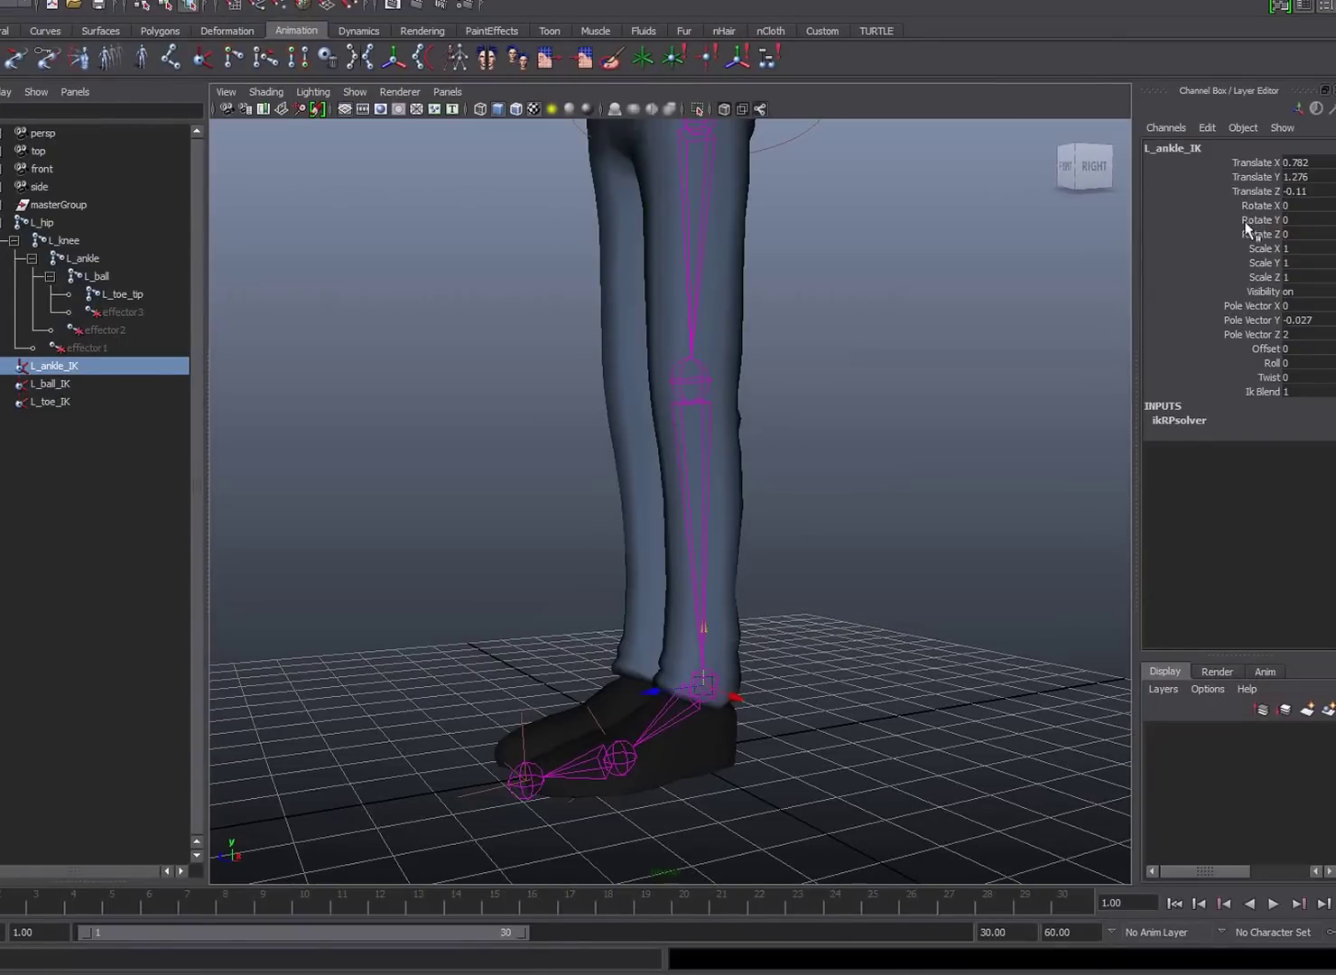
left_click(689, 738)
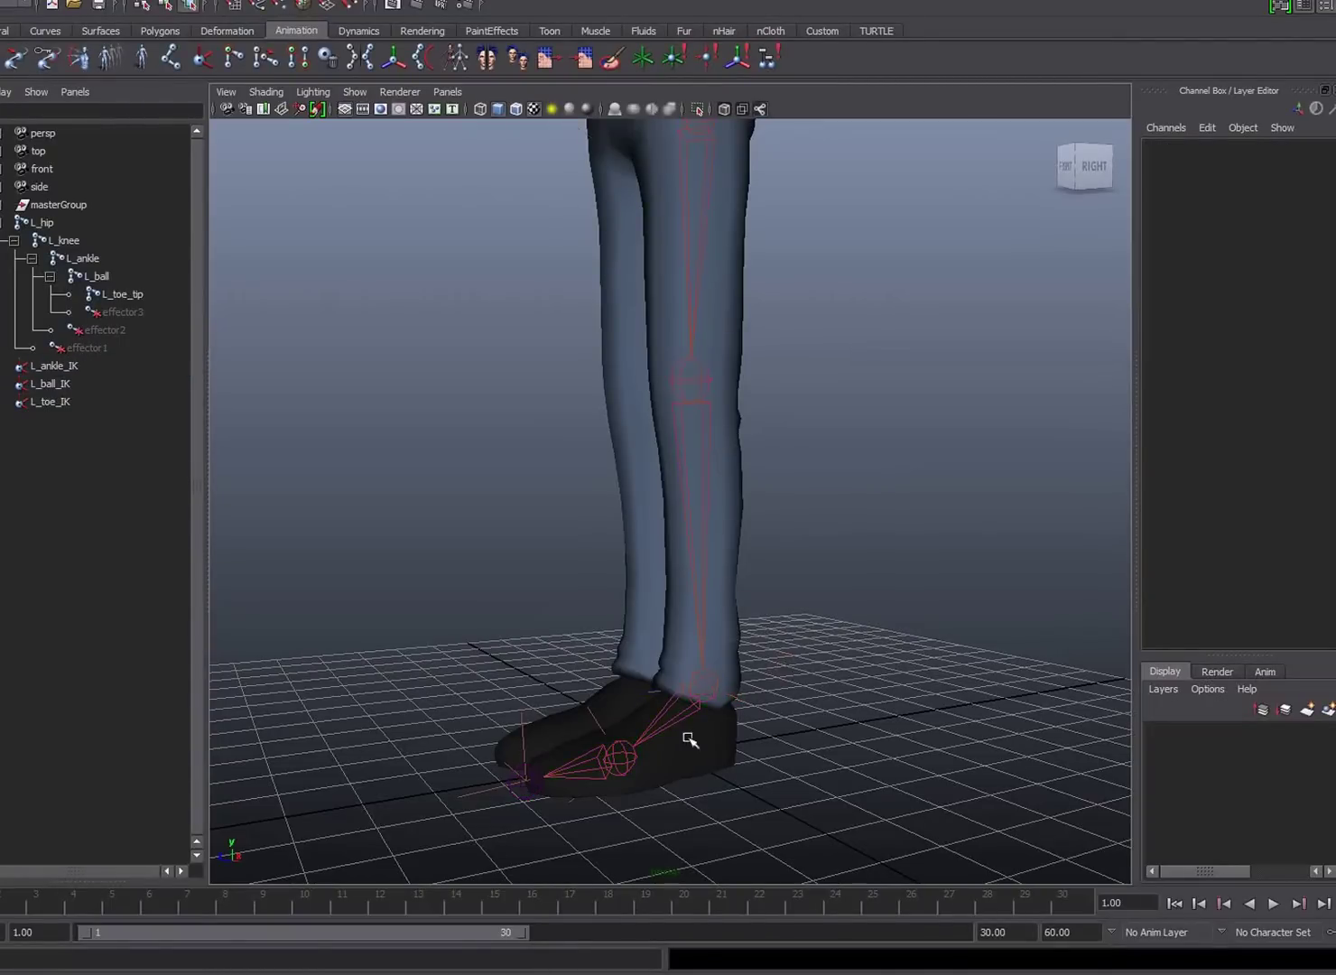
left_click(577, 720)
left_click(793, 688)
left_click(47, 32)
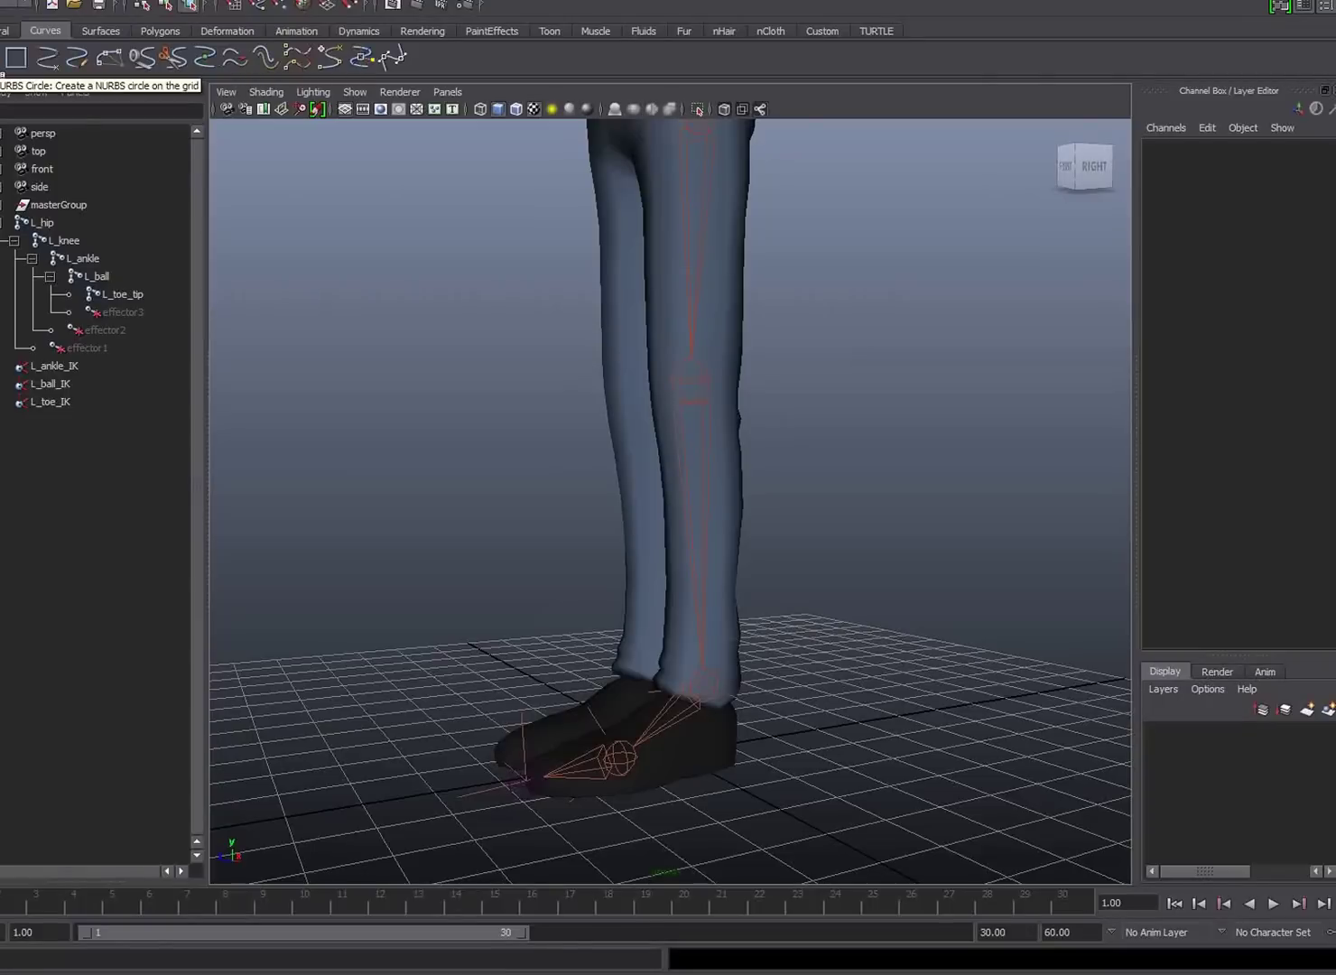
Create a new NURBS circle in the scene after toggling interactive creation.
left_click(16, 57)
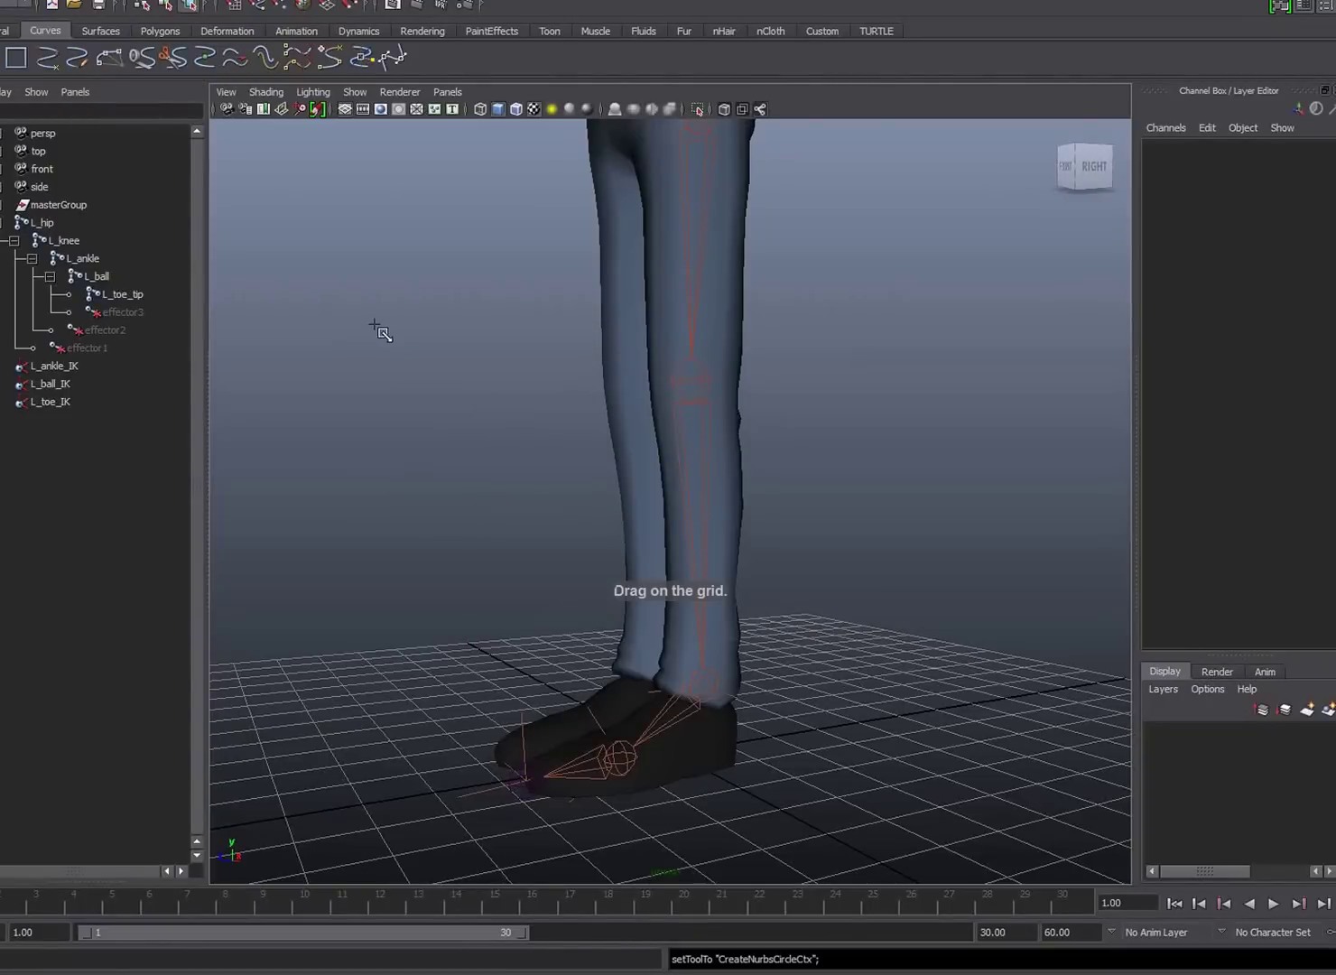
left_click(70, 2)
mouse_move(69, 7)
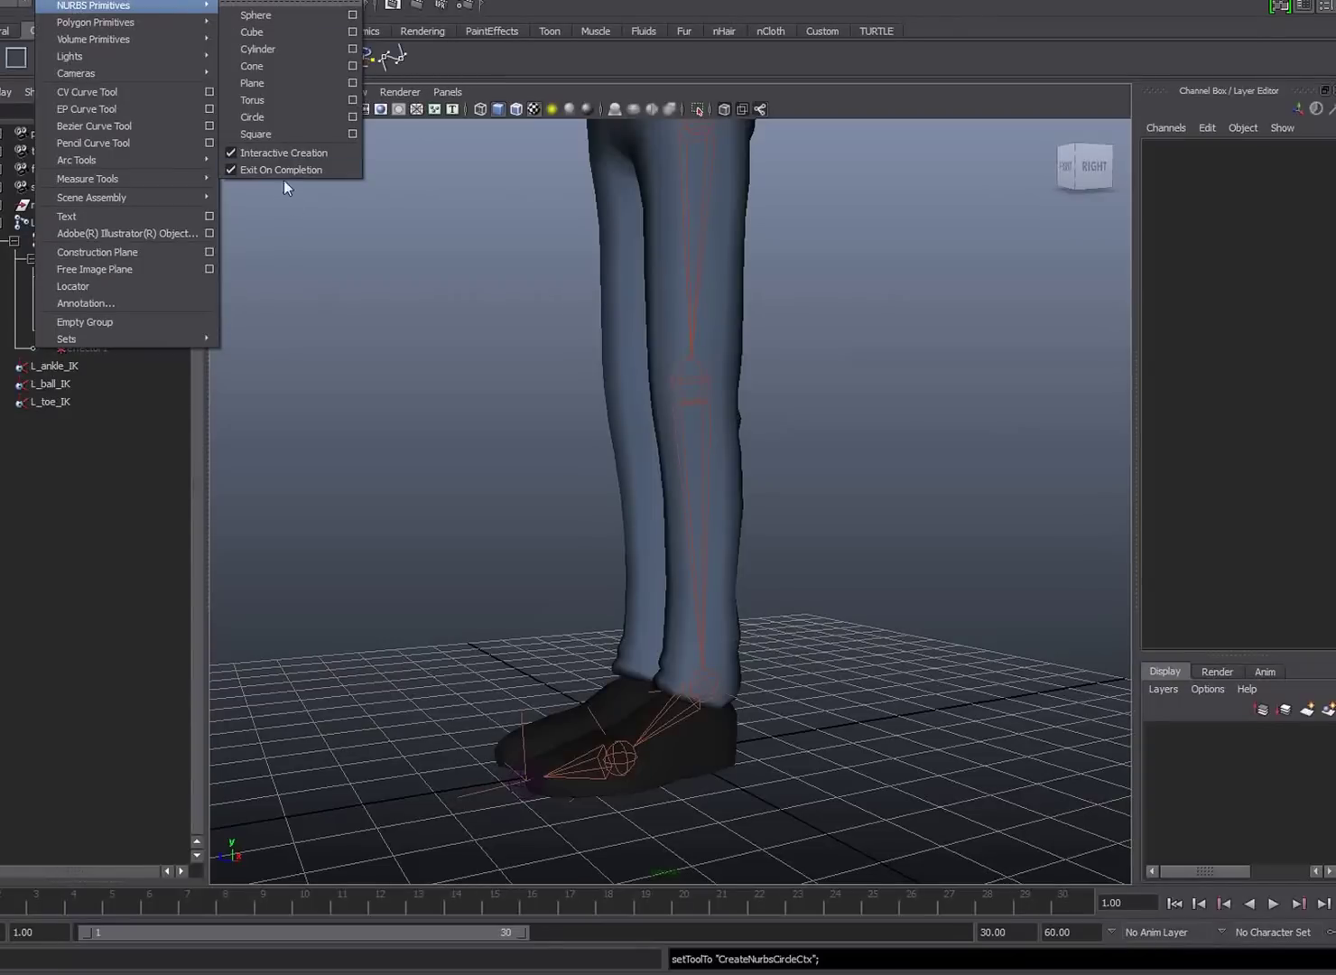
left_click(284, 153)
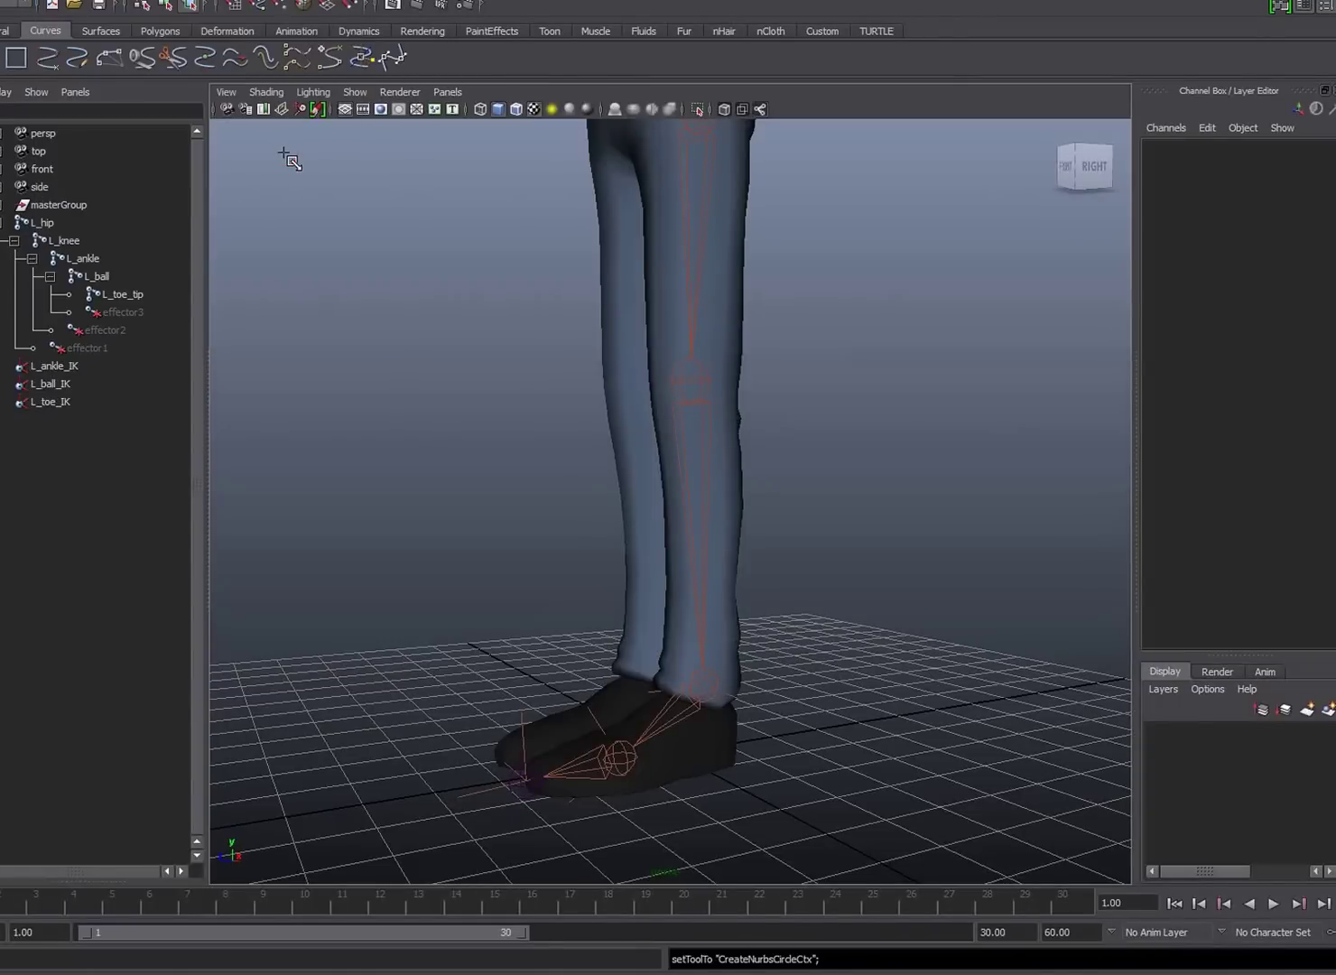
left_click(1, 63)
Move the circle along X to Translate X 2.607, then switch to Top view.
left_click_drag(579, 539, 805, 589, "alt")
middle_click_drag(802, 569, 747, 531, "alt")
right_click_drag(747, 532, 887, 532, "alt")
left_click_drag(887, 533, 886, 575, "alt")
key("space")
right_click_drag(650, 542, 324, 528, "alt")
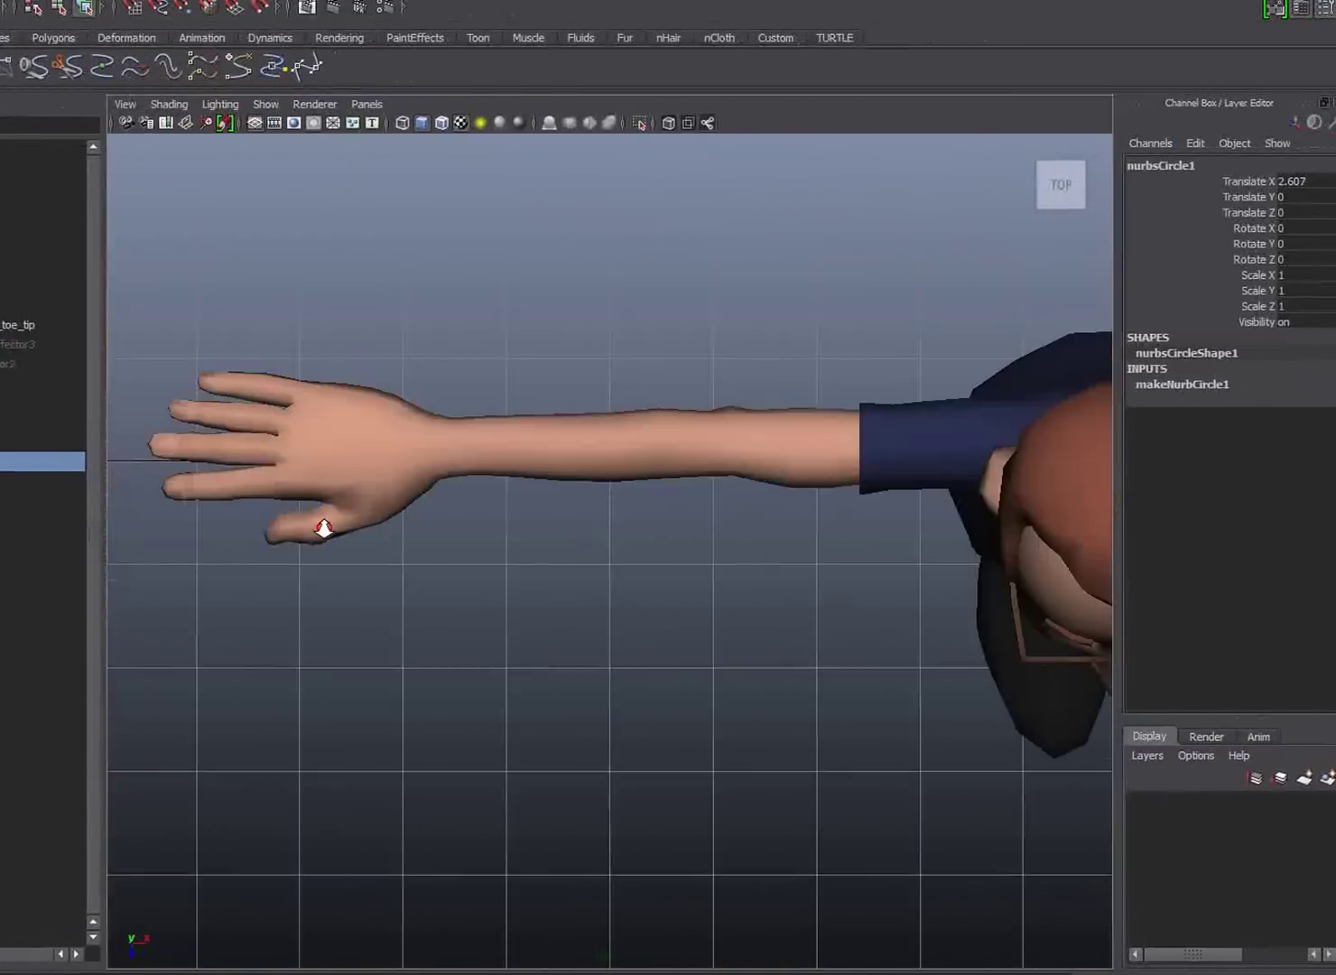
scroll(689, 614, "down", 5)
scroll(943, 629, "up", 4)
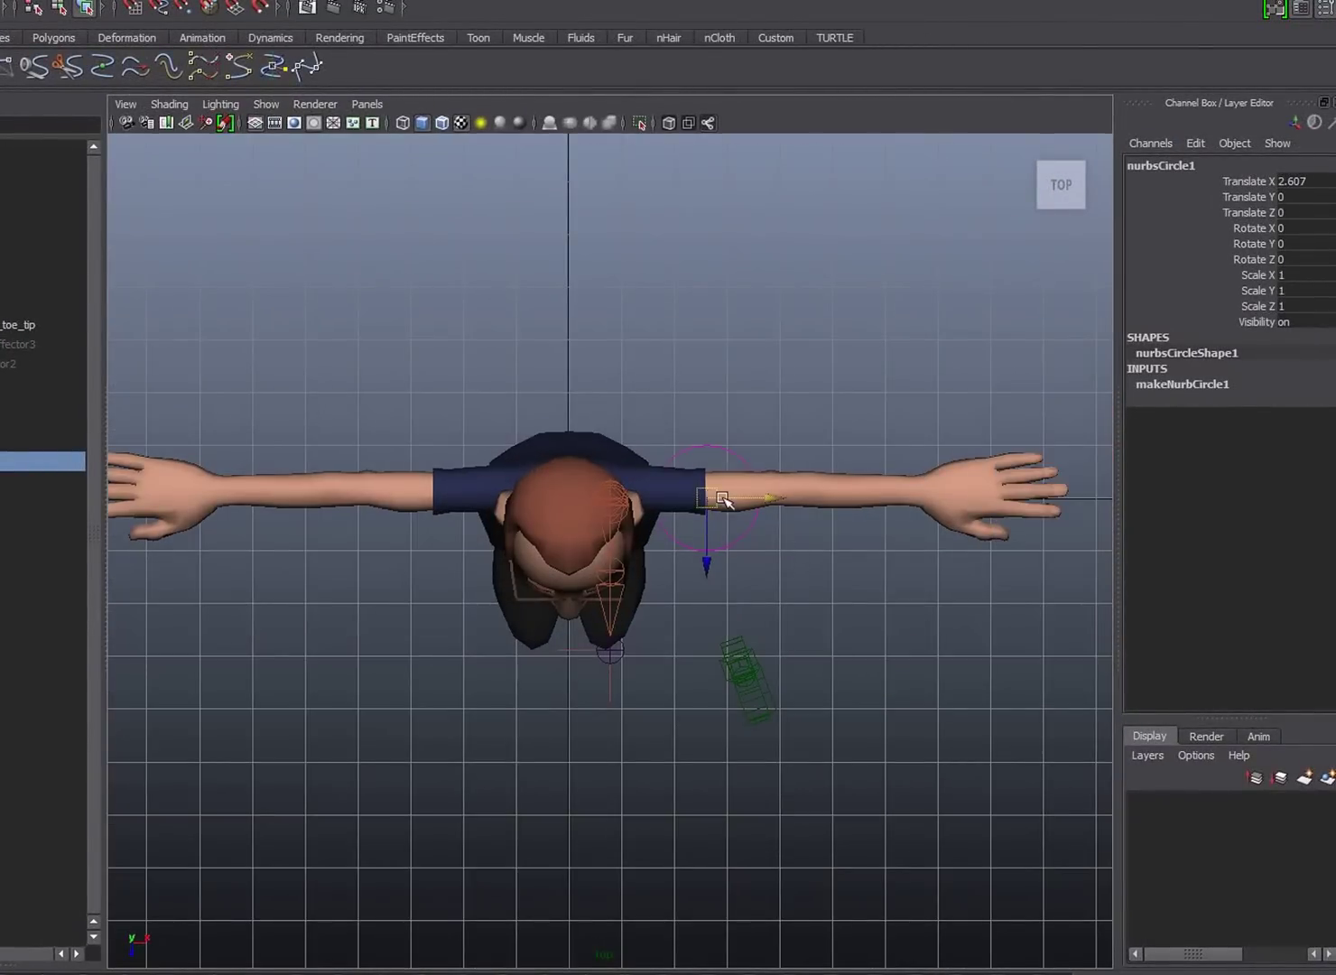
Place the circle under the left shoe, scaled to 2.052 in Z and dropped to ground level.
left_click_drag(709, 499, 695, 558)
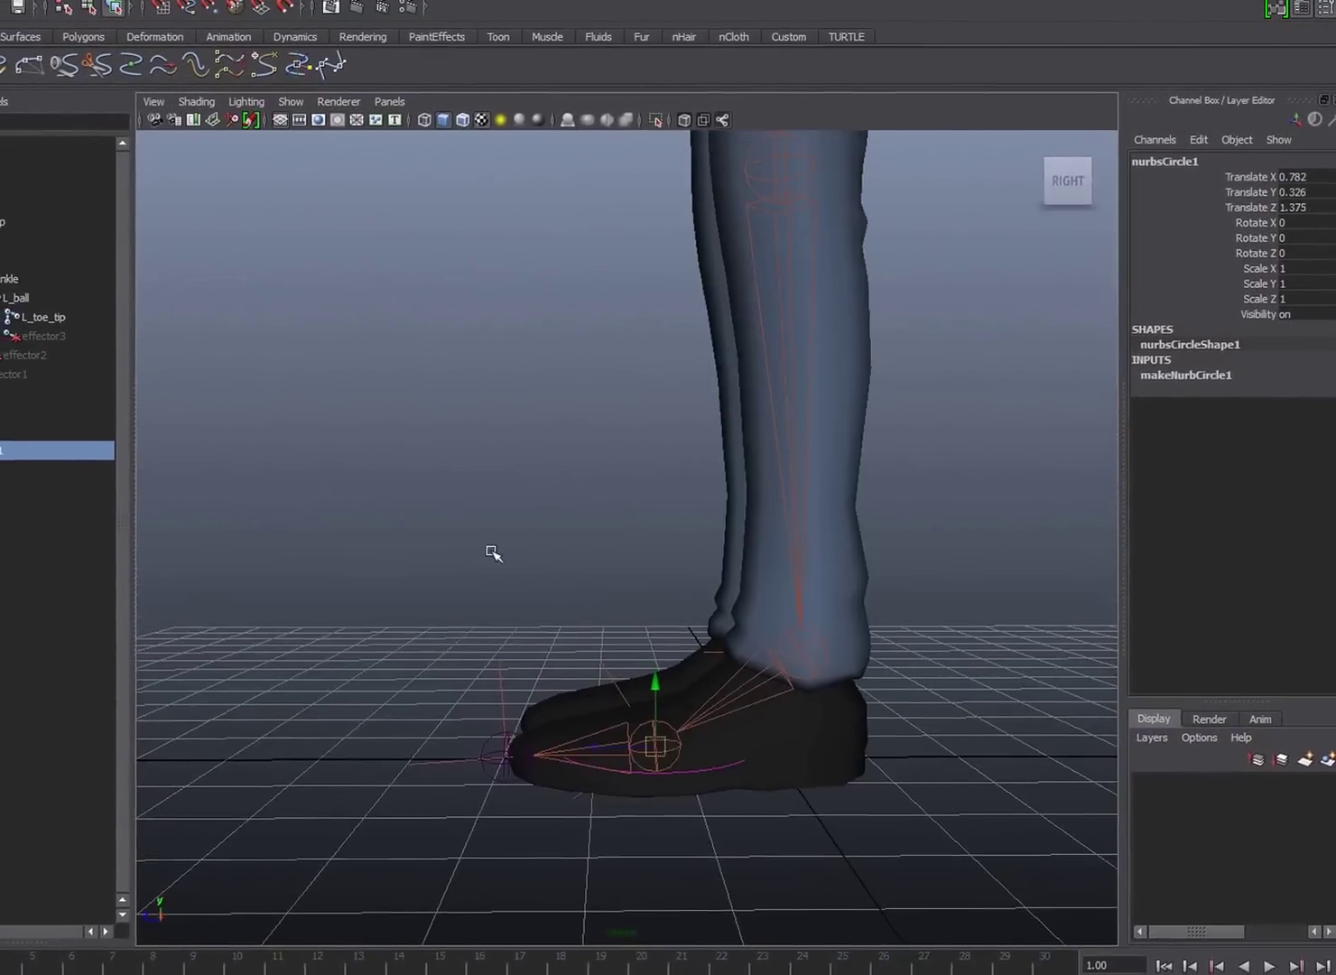
left_click_drag(600, 716, 512, 716)
left_click_drag(521, 719, 695, 671, "alt")
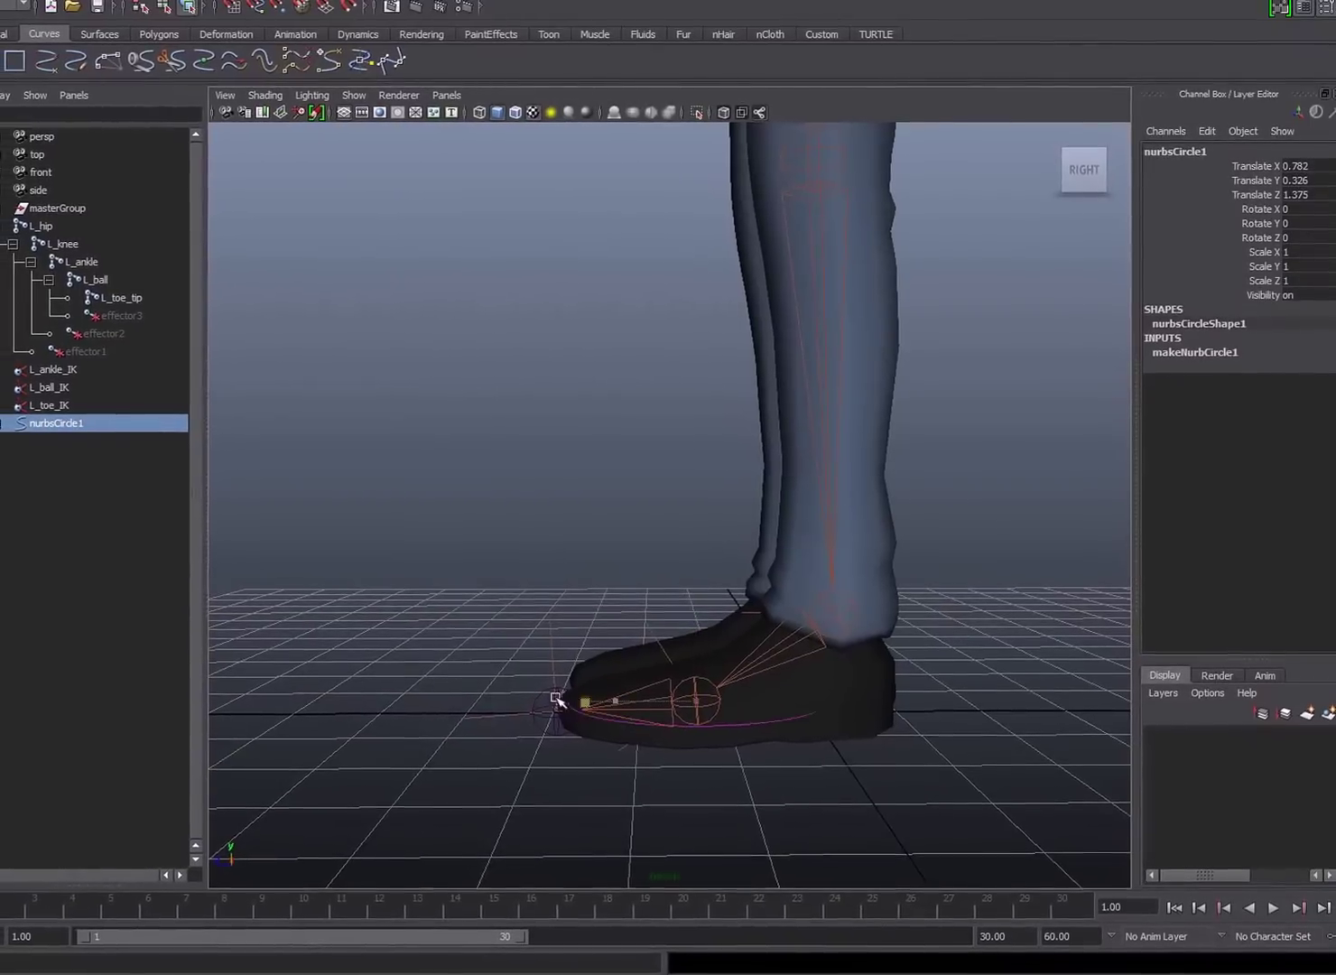
left_click_drag(767, 625, 748, 536)
key("space")
middle_click_drag(720, 531, 722, 363, "alt")
right_click_drag(885, 399, 920, 525, "alt")
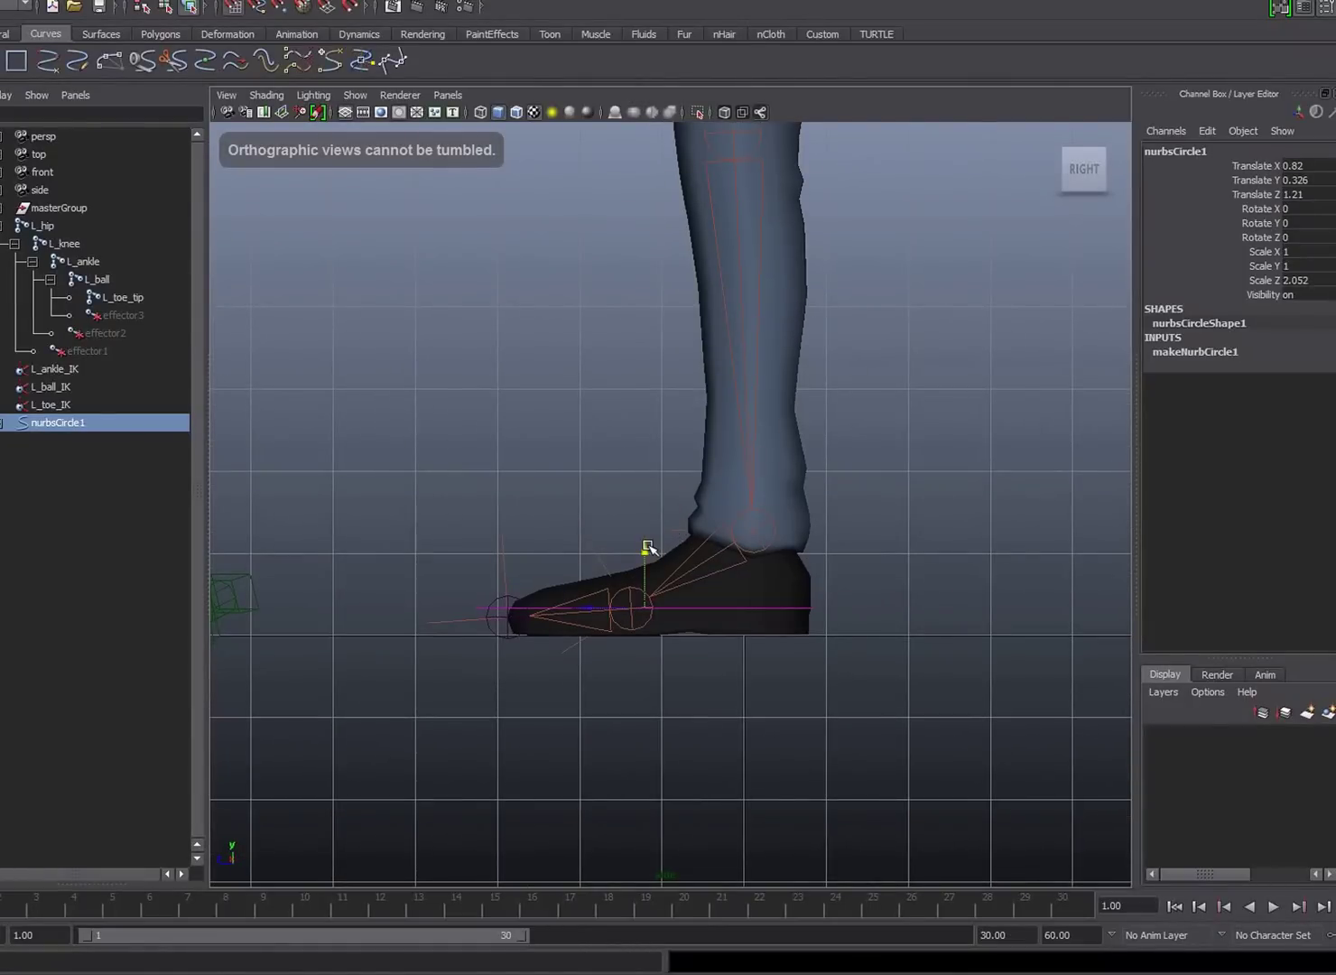
left_click_drag(644, 551, 798, 553)
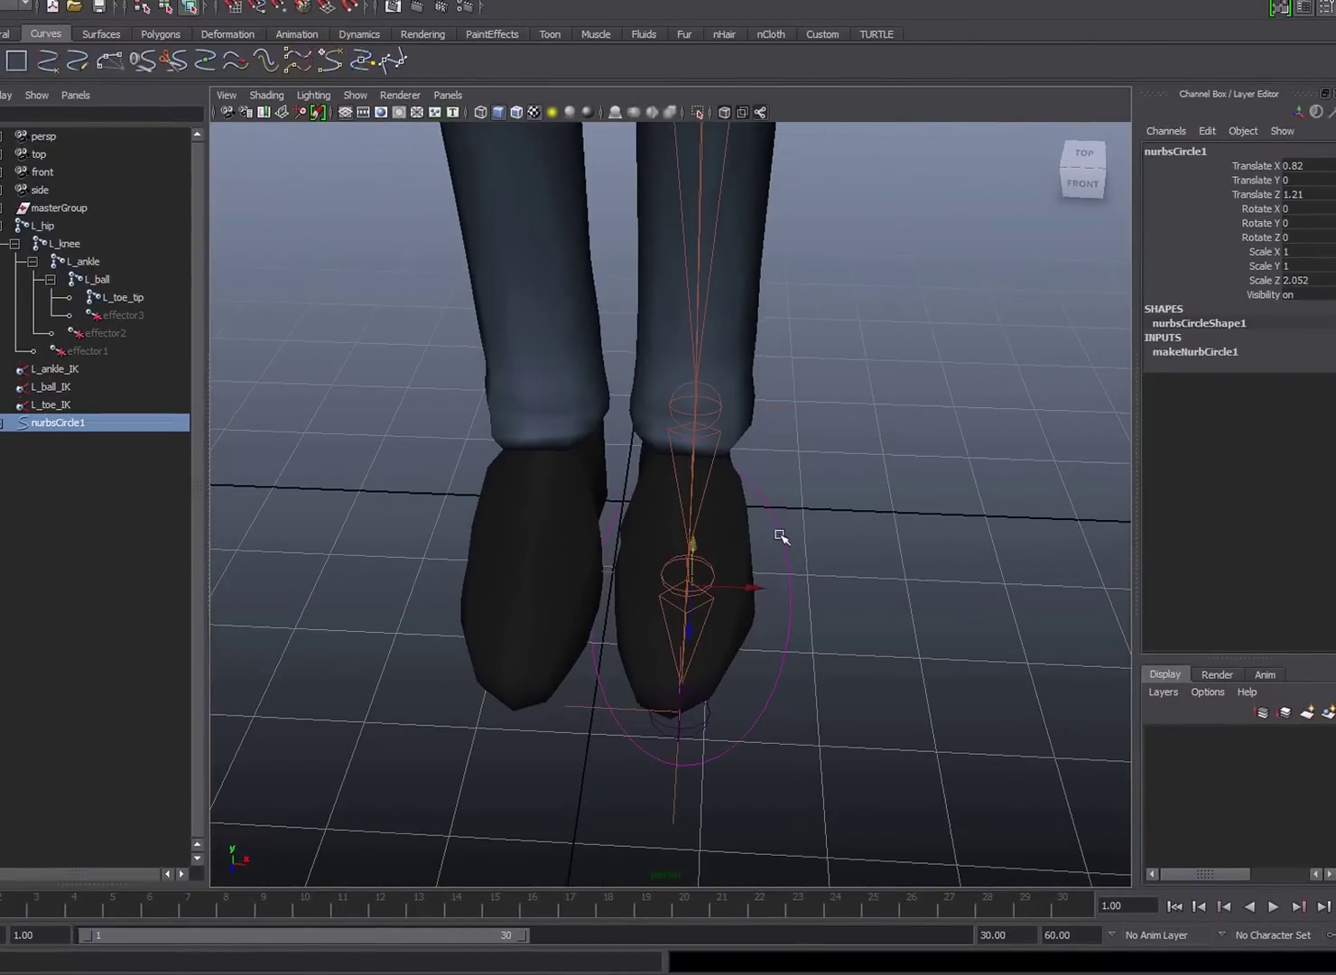
Move the circle's control vertices in wireframe so the oval outlines the shoe and toe.
right_click(781, 536)
left_click(691, 536)
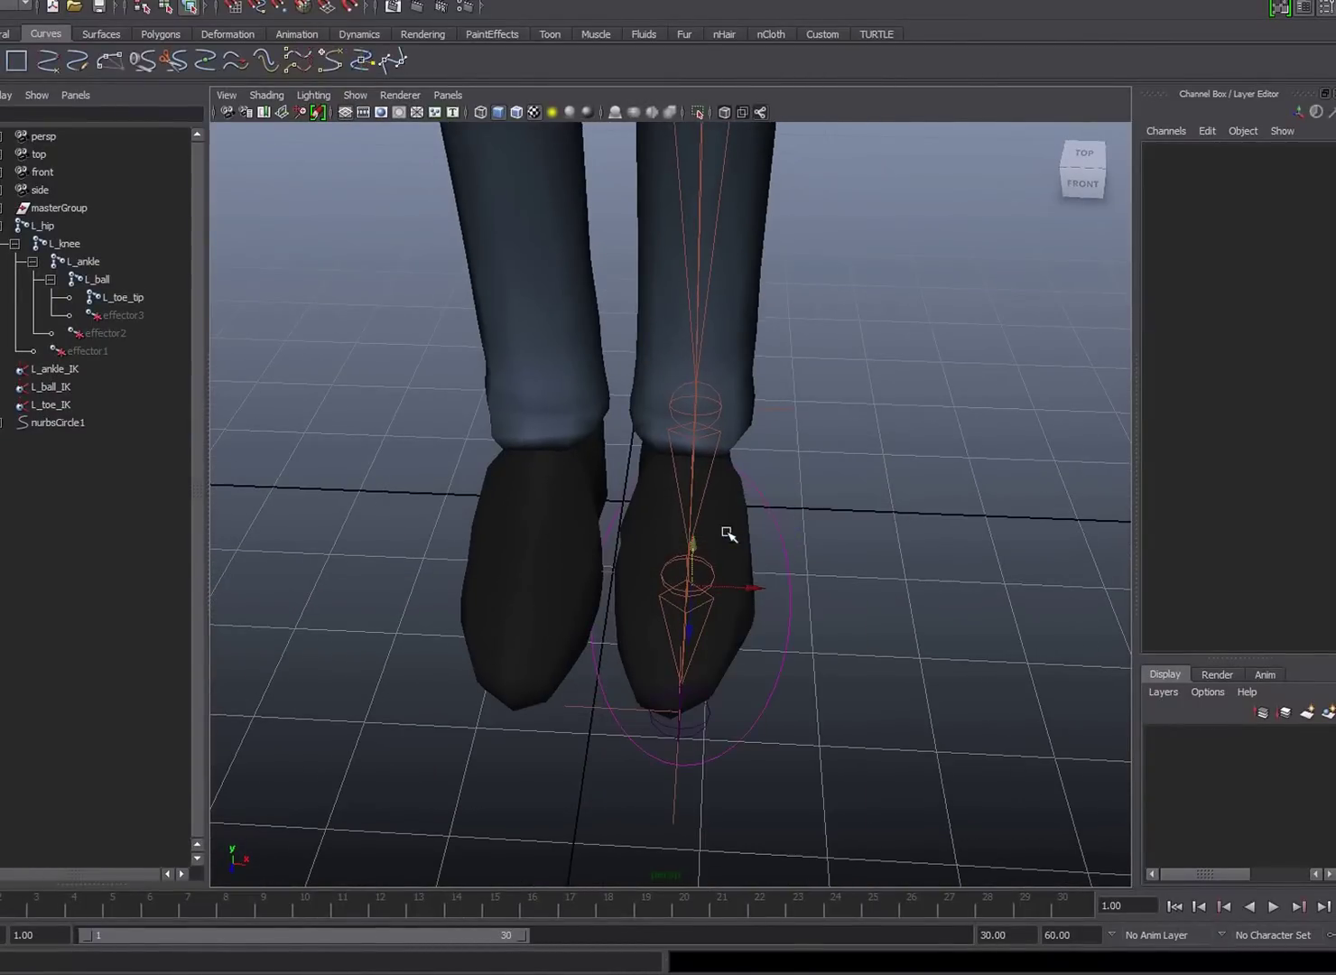
key("4")
left_click_drag(545, 573, 684, 608)
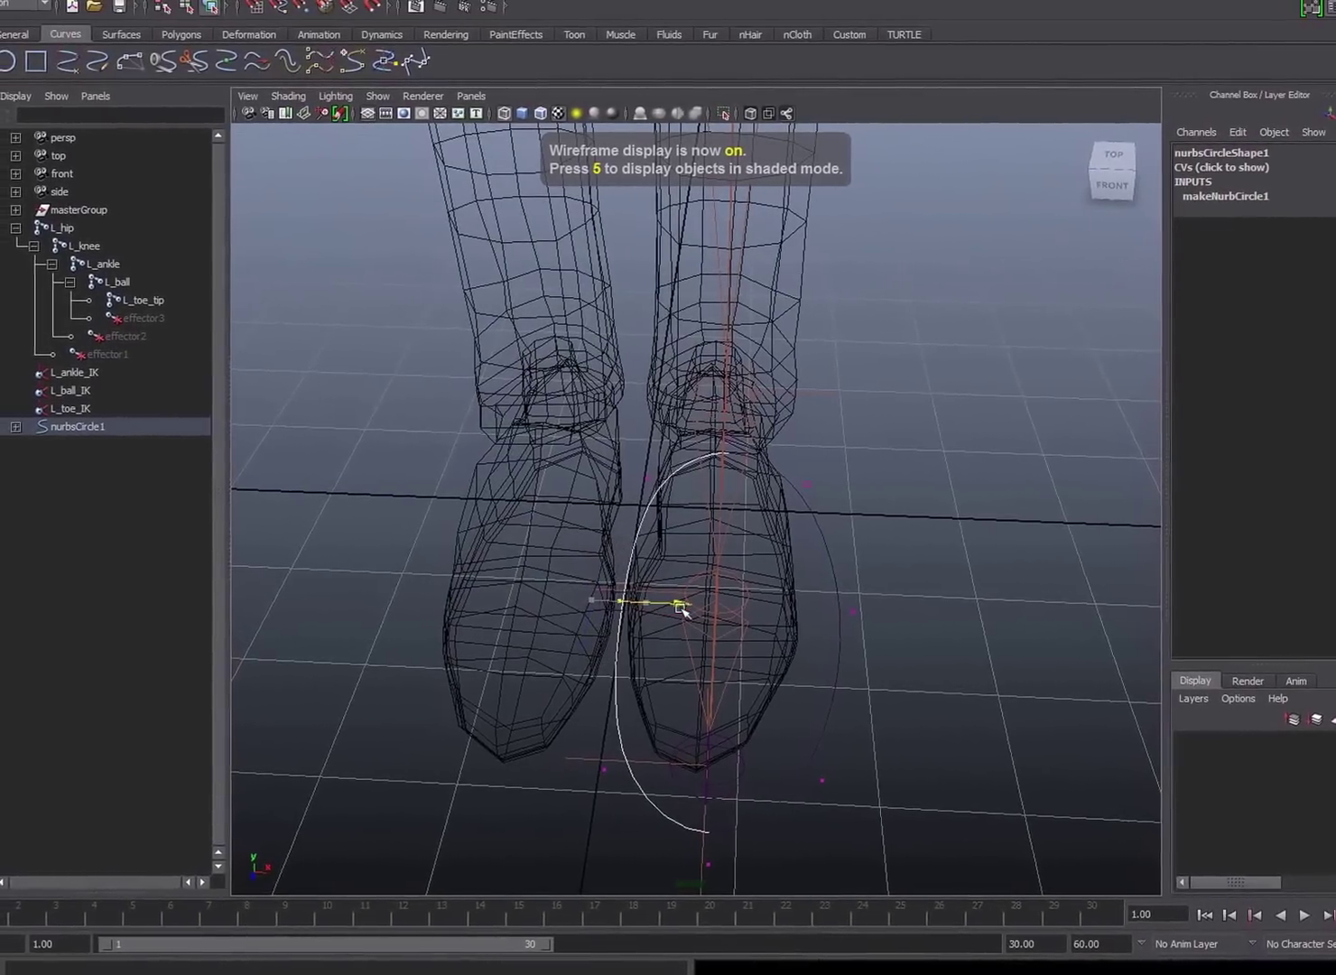
left_click_drag(840, 460, 739, 483, "alt")
middle_click_drag(930, 496, 952, 496, "alt")
middle_click_drag(919, 501, 912, 389, "alt")
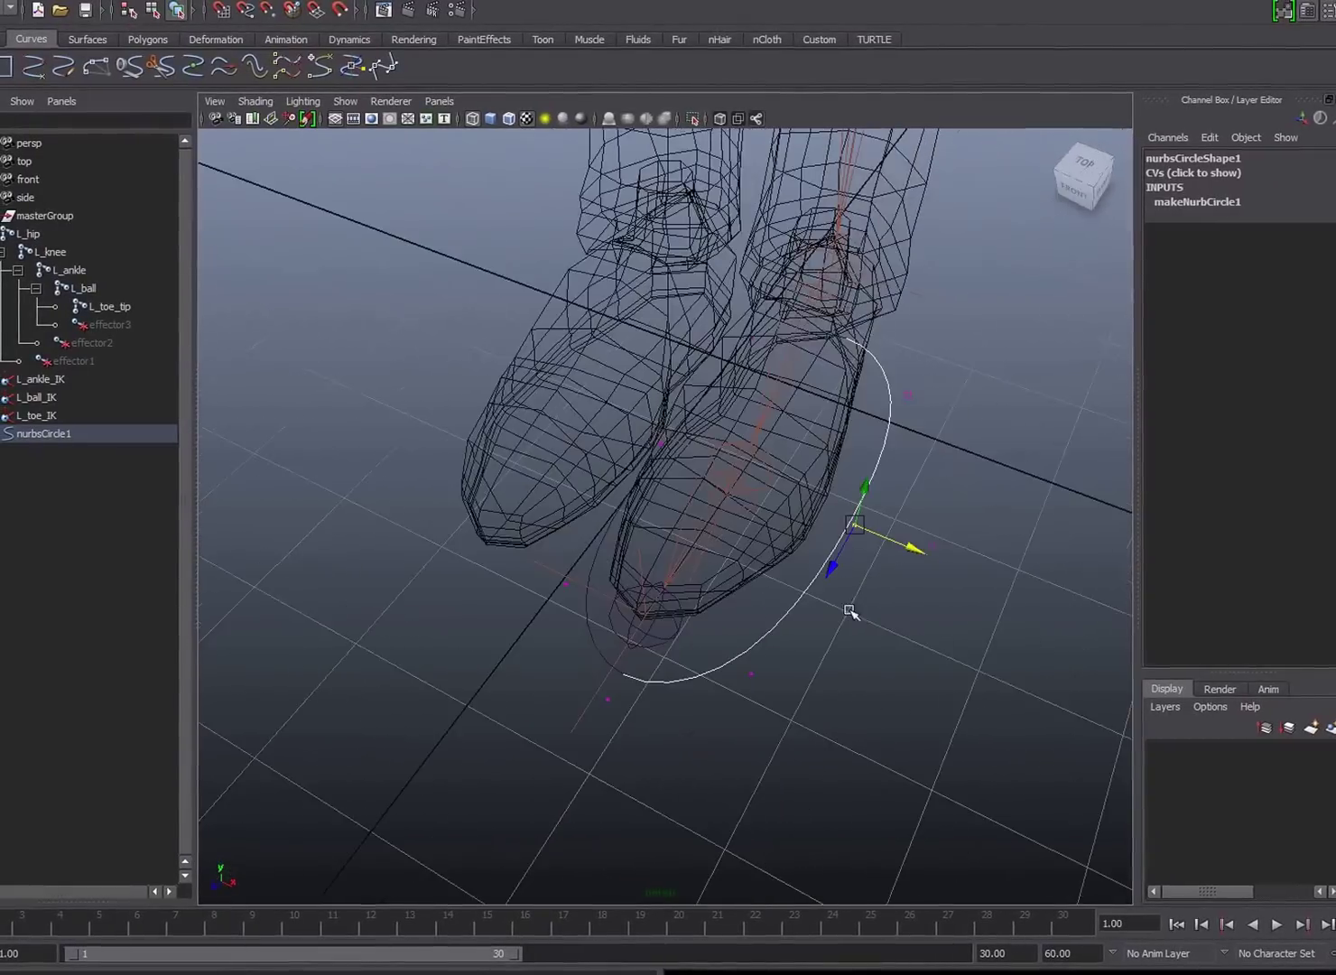
left_click_drag(735, 648, 790, 696)
left_click(638, 687)
left_click_drag(593, 684, 649, 721)
left_click_drag(567, 725, 596, 636, "alt")
Rename the circle to L_foot_CTRL in the Channel Box.
key("F8")
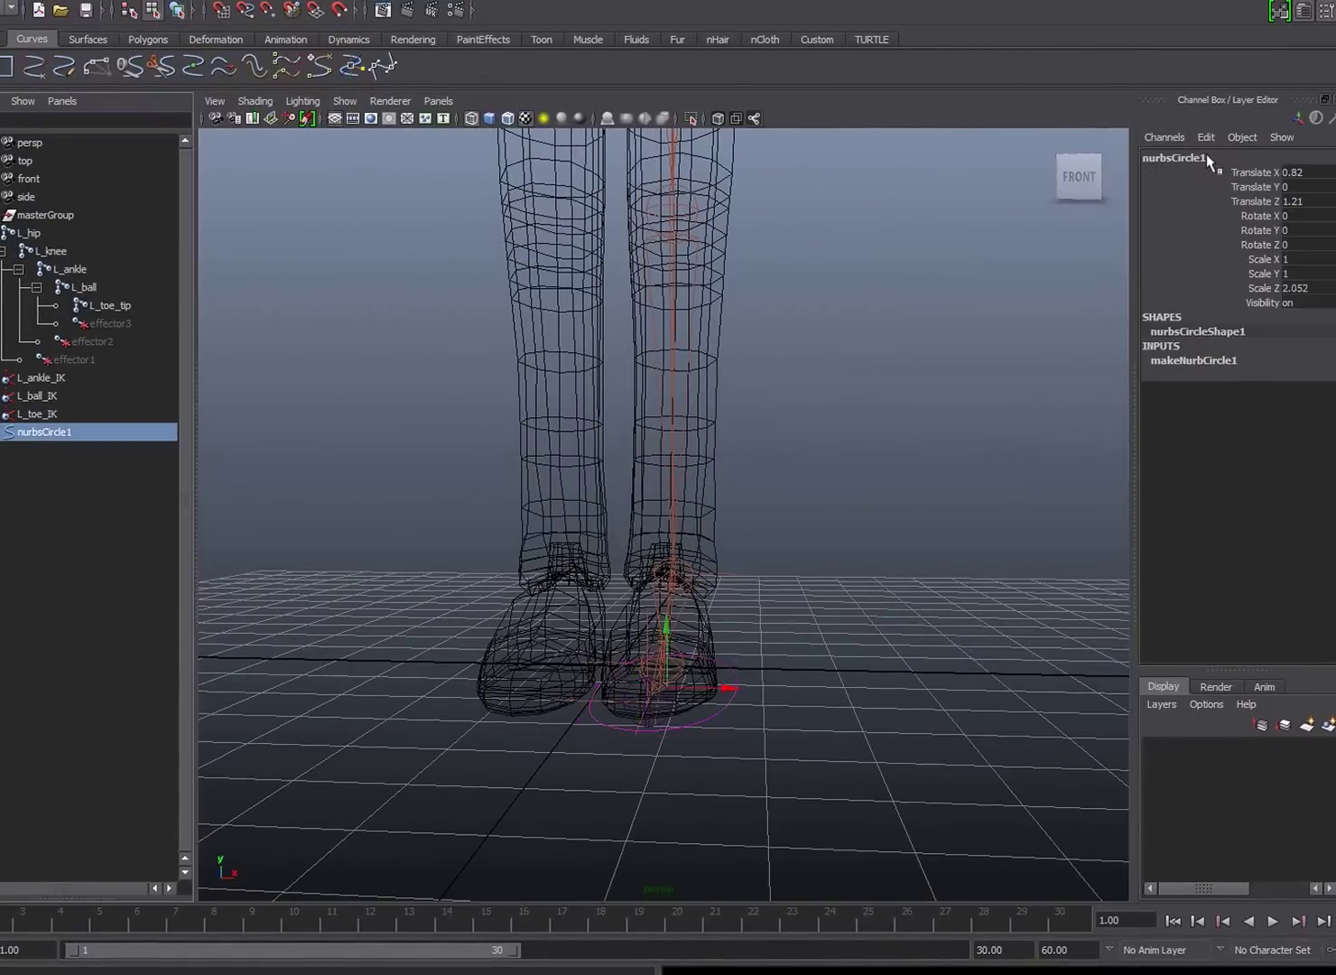
left_click(1174, 158)
type("L_foot_CTRL")
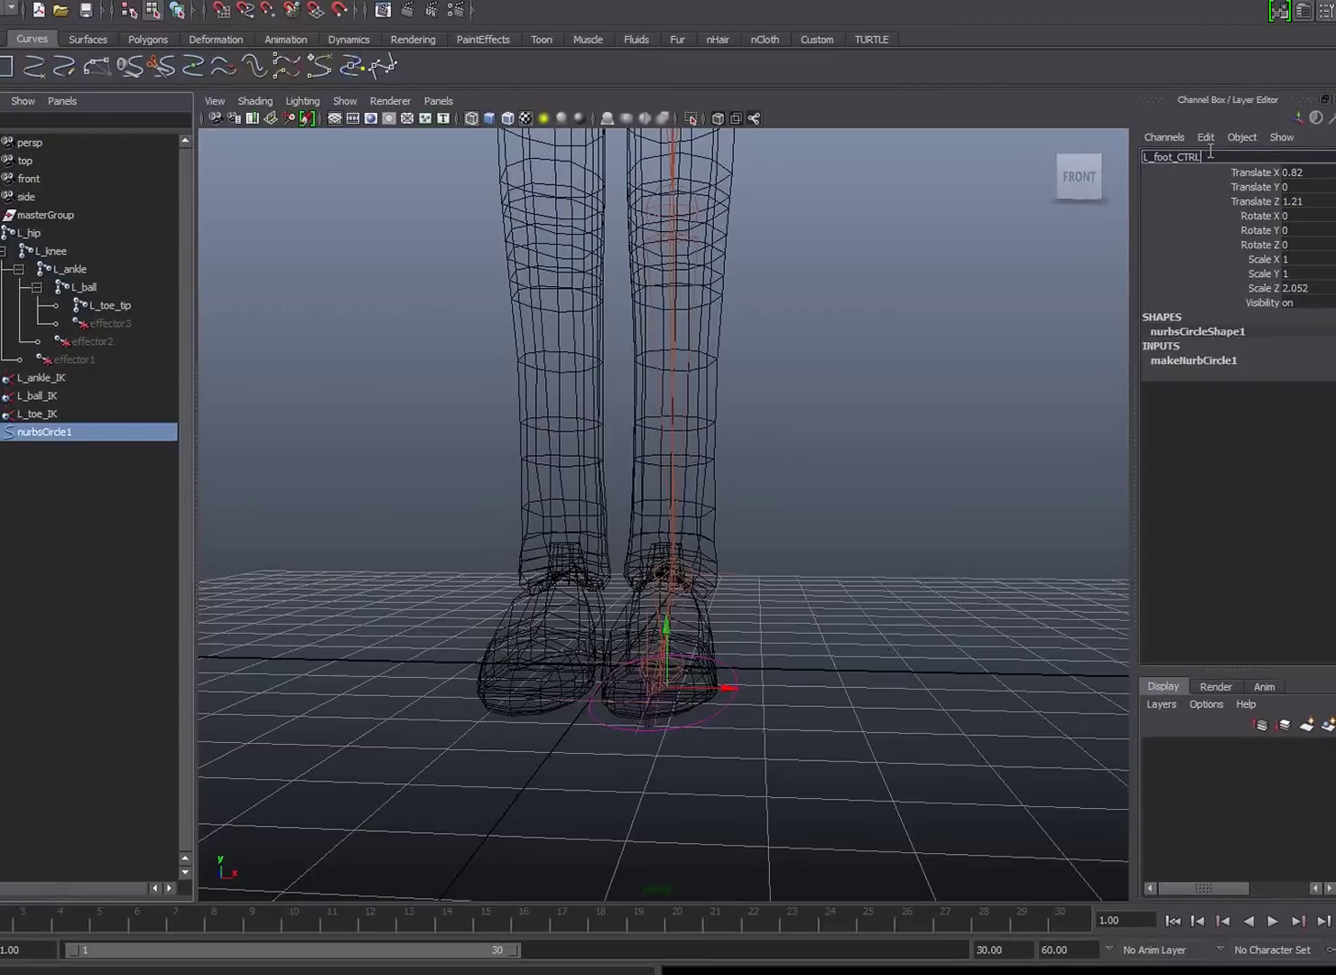
key("Return")
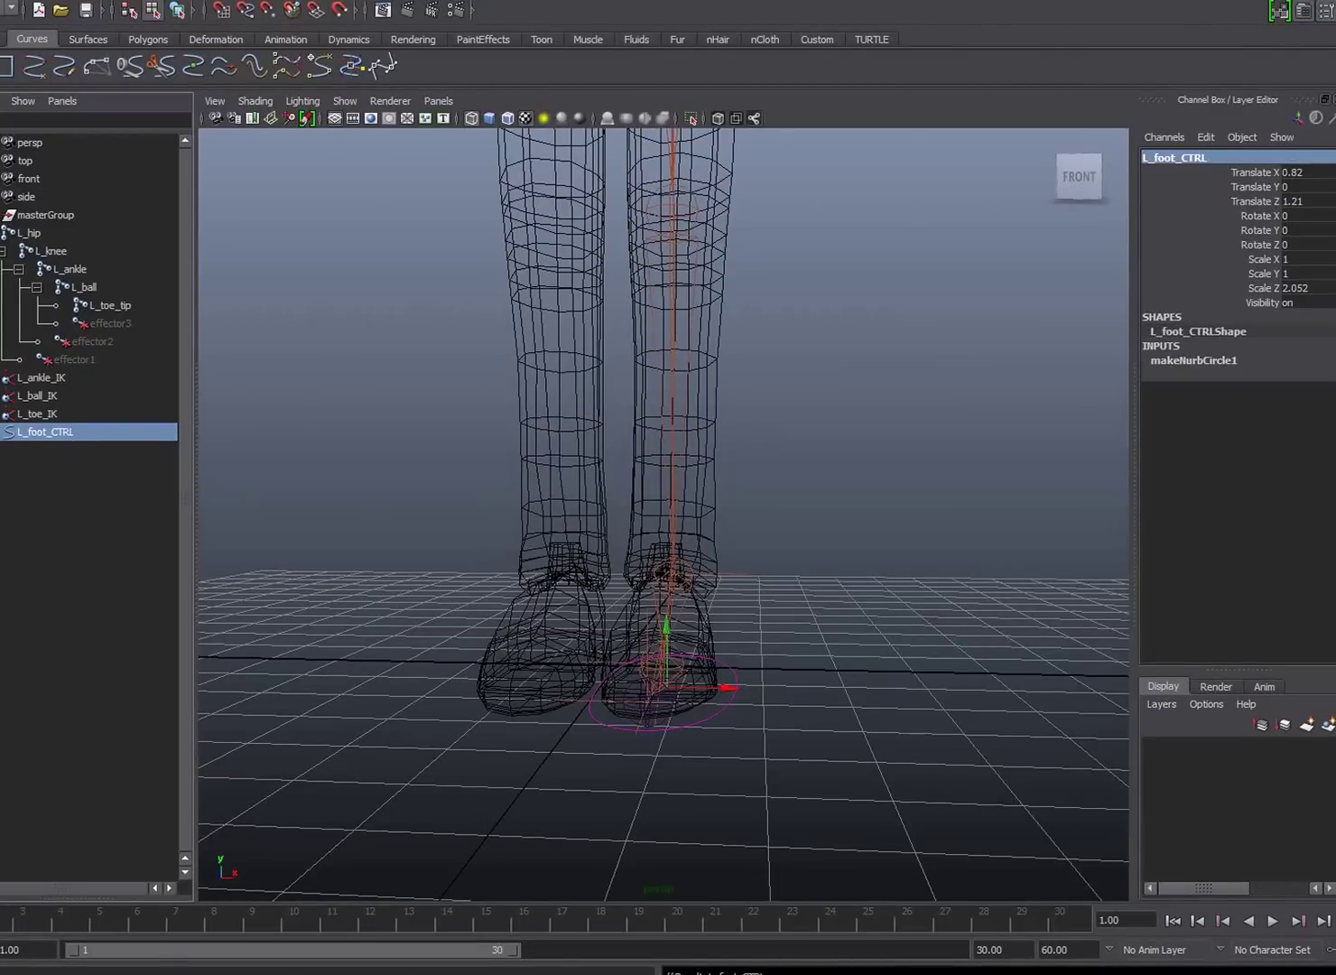
Check the L_foot_CTRLShape node in the Outliner, then hide shape nodes again.
left_click(4, 432)
left_click(60, 450)
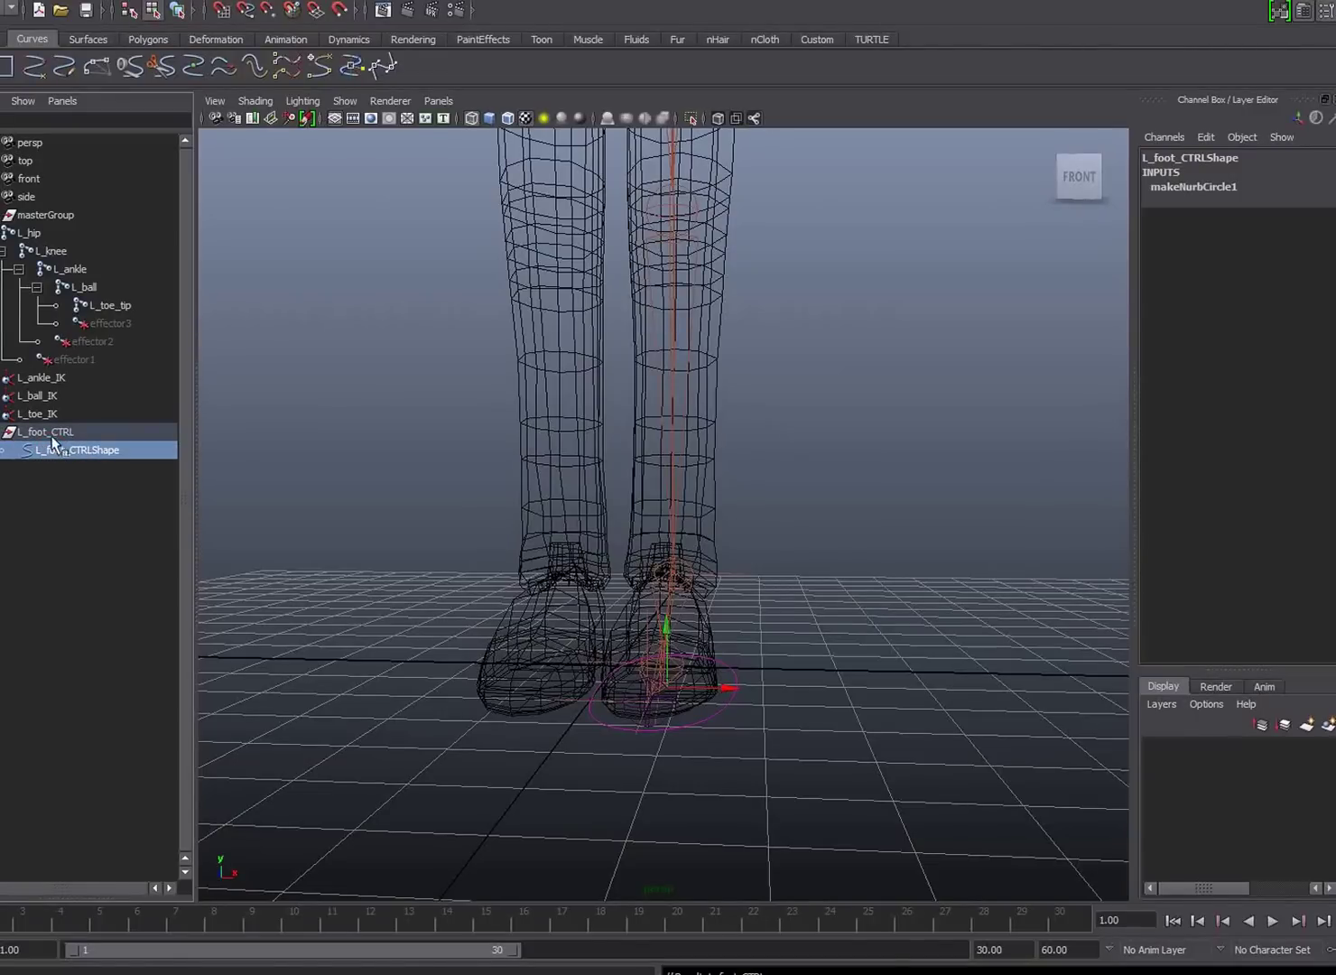
left_click(56, 432)
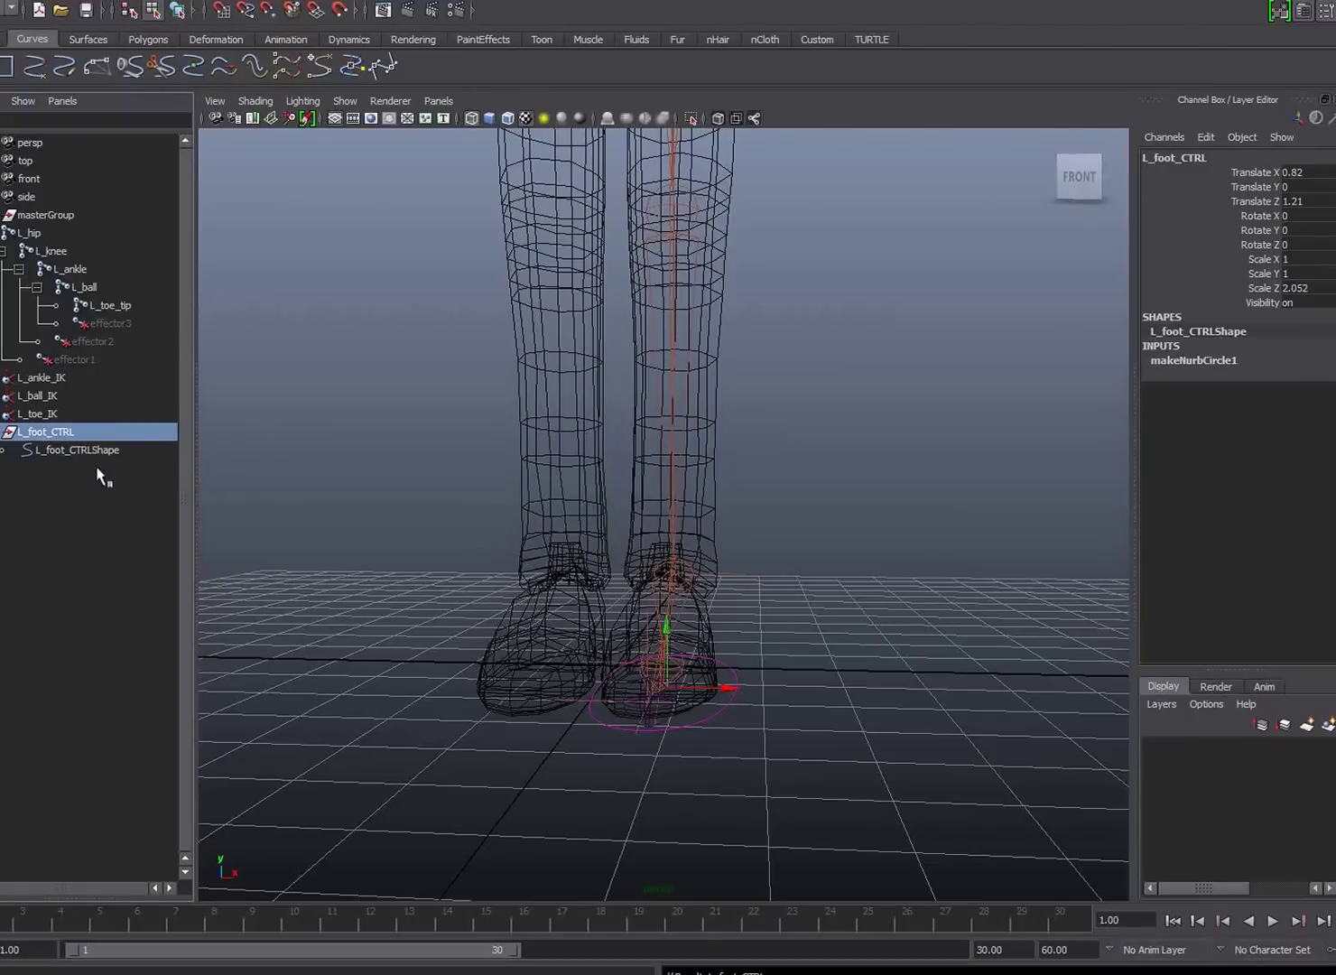
left_click(56, 450)
left_click(56, 433)
left_click(1, 102)
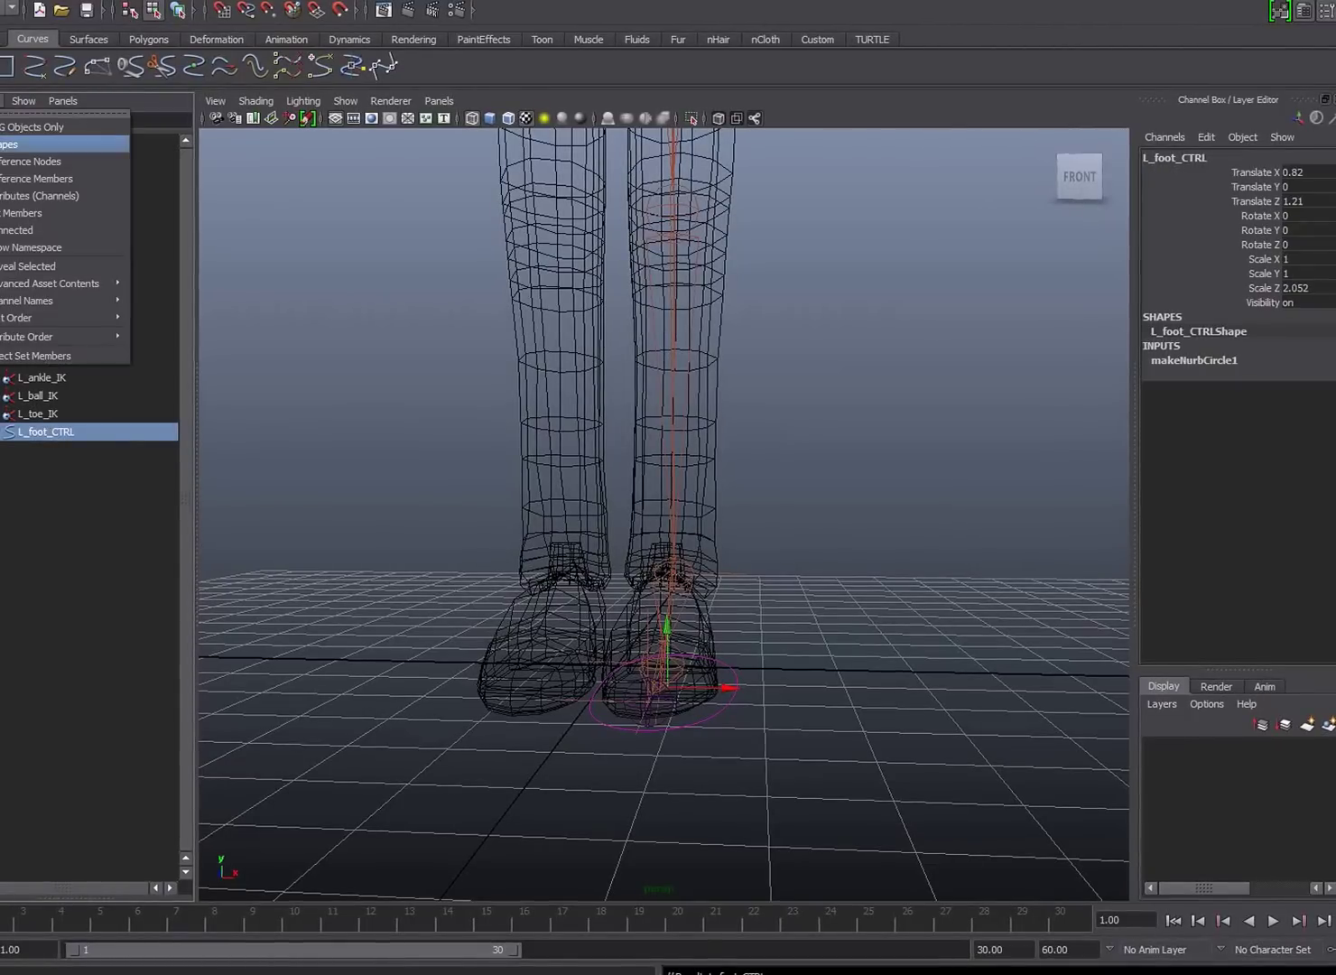
left_click(1, 144)
left_click(902, 650)
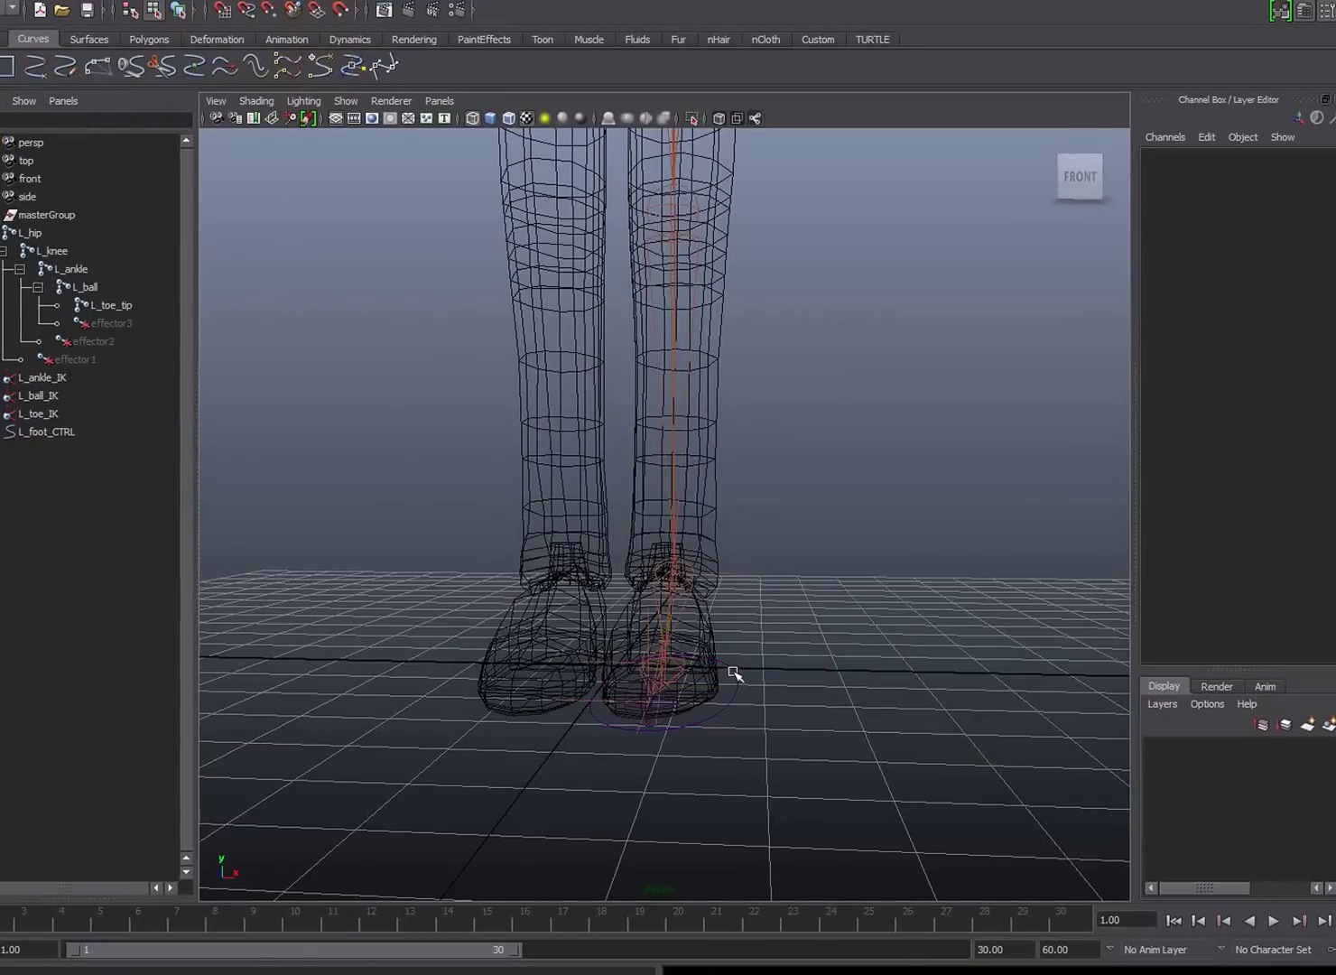
Test-move the foot control circle along X and undo the move.
right_click_drag(735, 672, 739, 679)
middle_click_drag(748, 673, 755, 693, "alt")
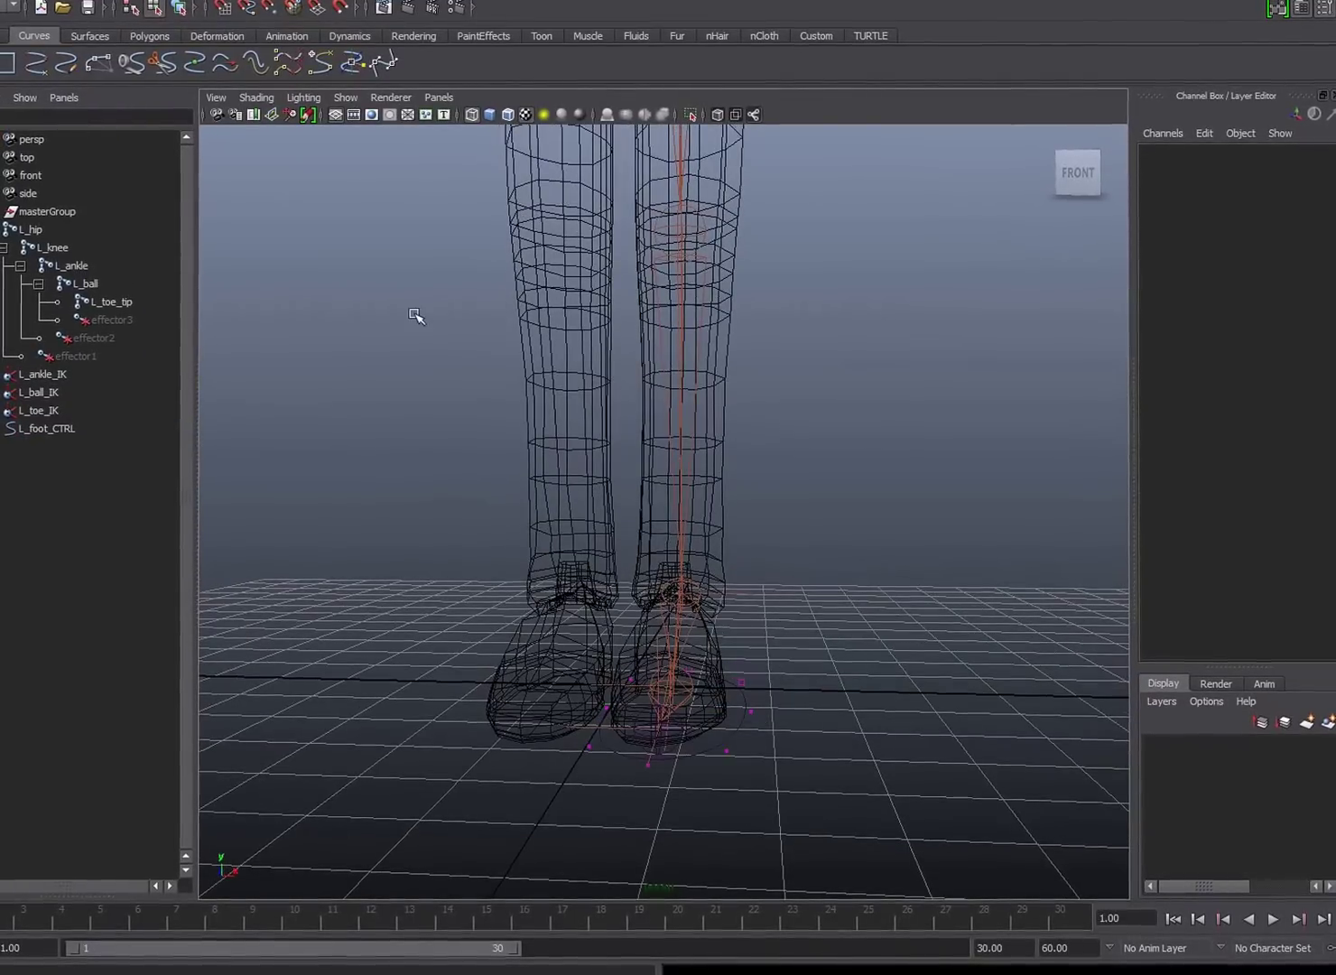
left_click(178, 11)
left_click_drag(675, 591, 687, 657, "alt")
left_click_drag(734, 625, 743, 626)
key("ctrl+z")
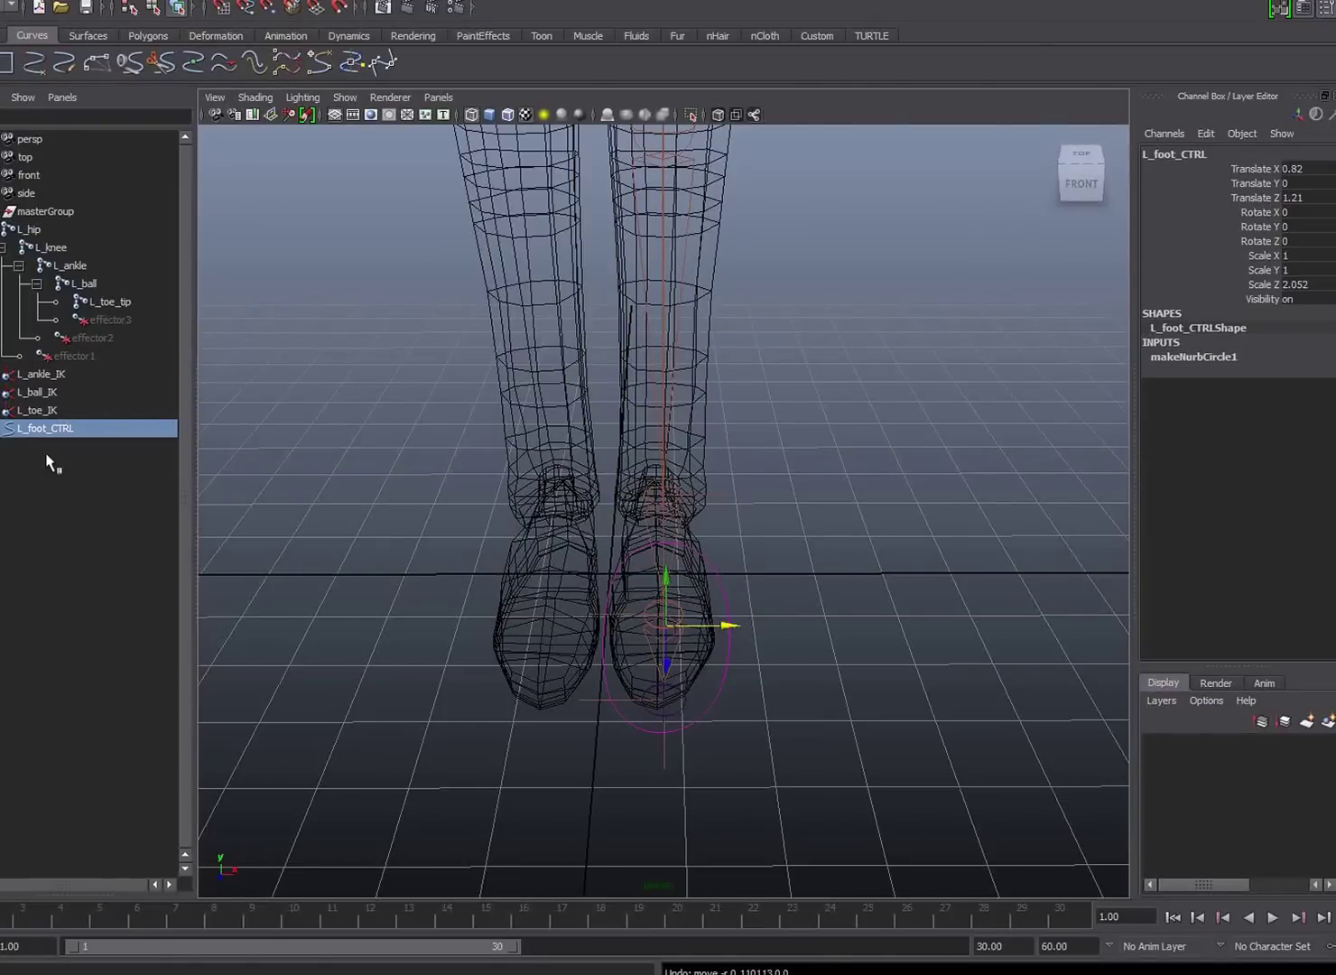
Parent L_toe_IK, L_ball_IK and L_ankle_IK under L_foot_CTRL, test the leg, then undo.
left_click(47, 411)
left_click(50, 375, "shift")
mouse_move(46, 399)
middle_mouse_down()
mouse_move(47, 430)
mouse_move(35, 430)
middle_mouse_up()
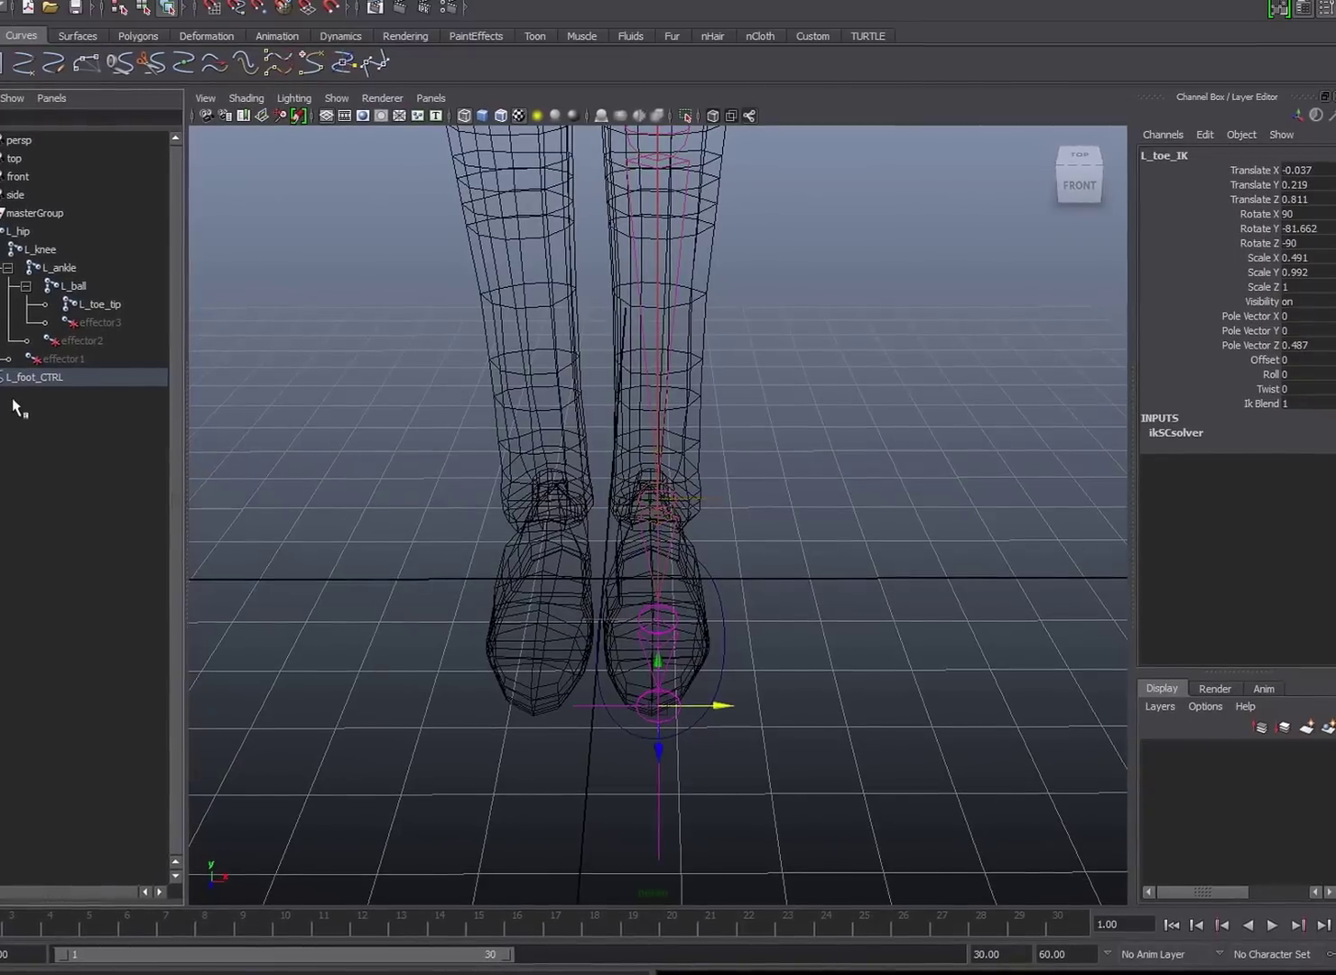
left_click(41, 381)
left_click_drag(782, 587, 719, 397, "alt")
key("ctrl+z")
left_click_drag(682, 486, 827, 610)
right_click_drag(661, 602, 623, 637, "alt")
middle_click_drag(623, 636, 607, 760, "alt")
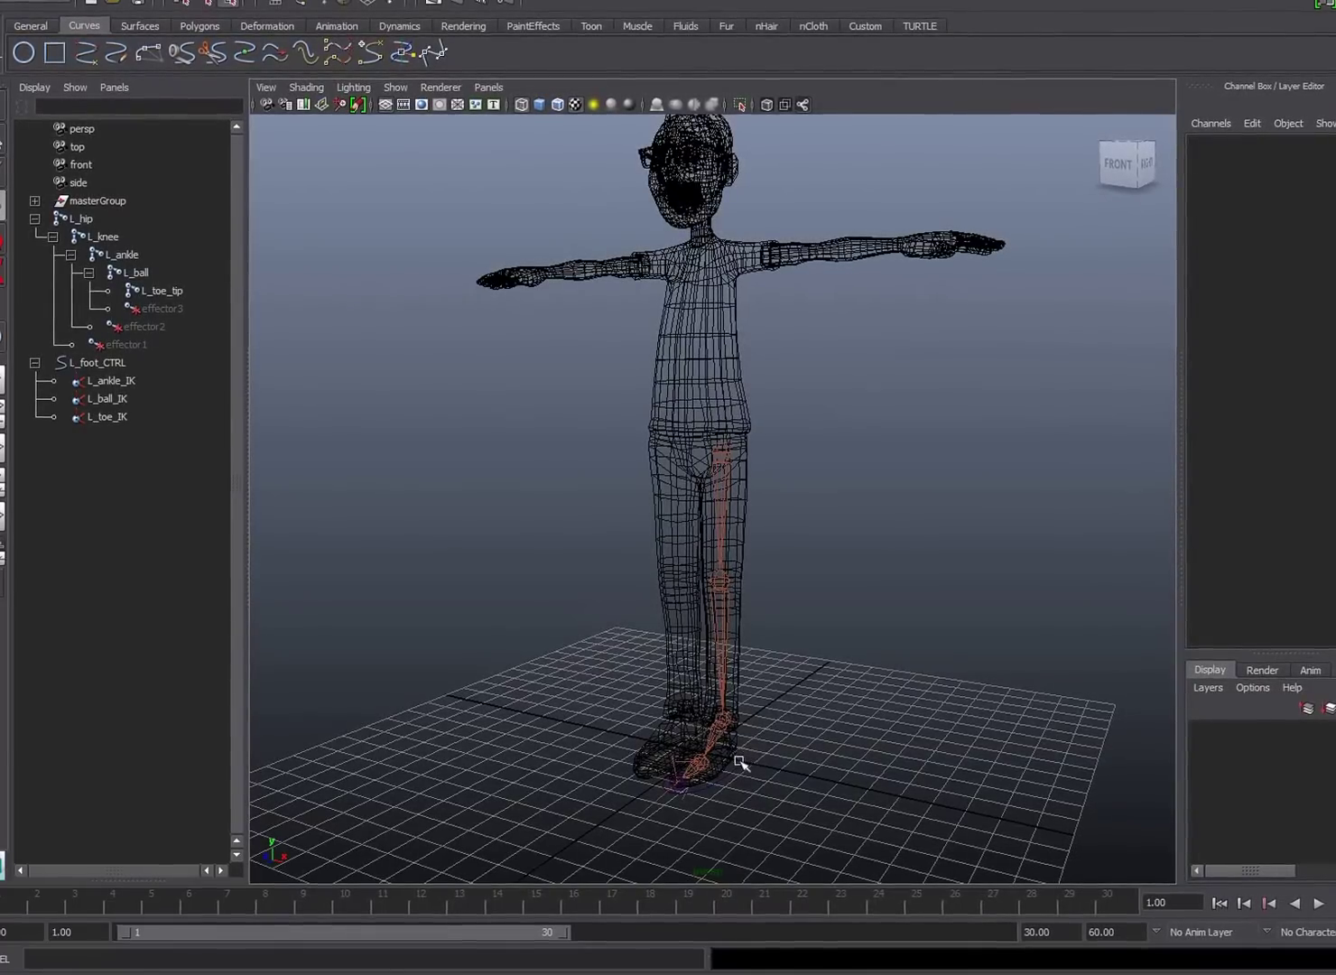
Unparent L_ankle_IK, L_ball_IK and L_toe_IK from L_foot_CTRL to the Outliner's top level.
left_click(741, 758)
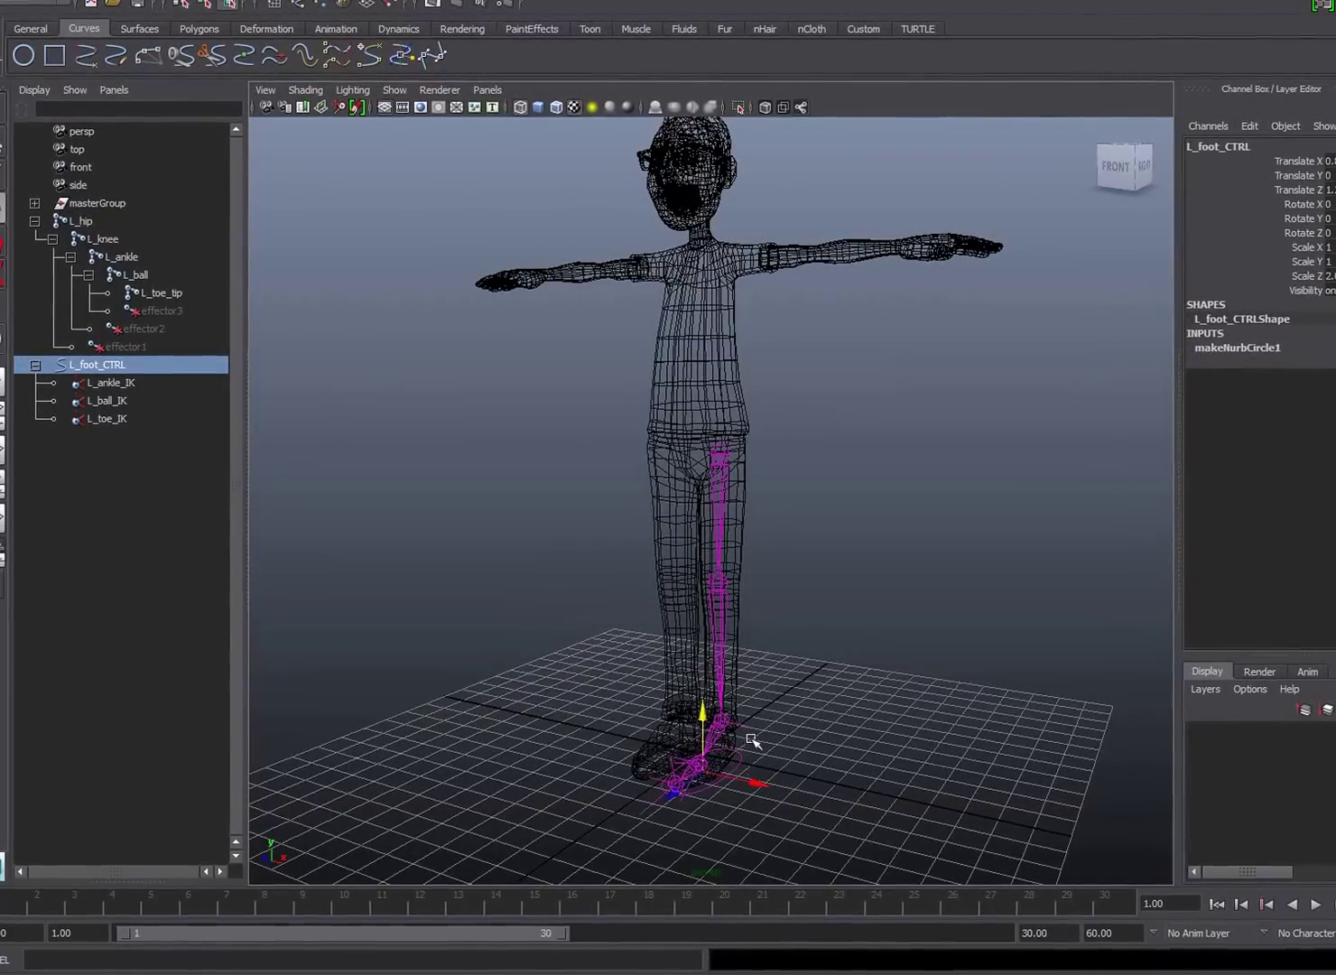
right_click_drag(805, 722, 999, 639, "alt")
left_click_drag(999, 638, 1054, 467, "alt")
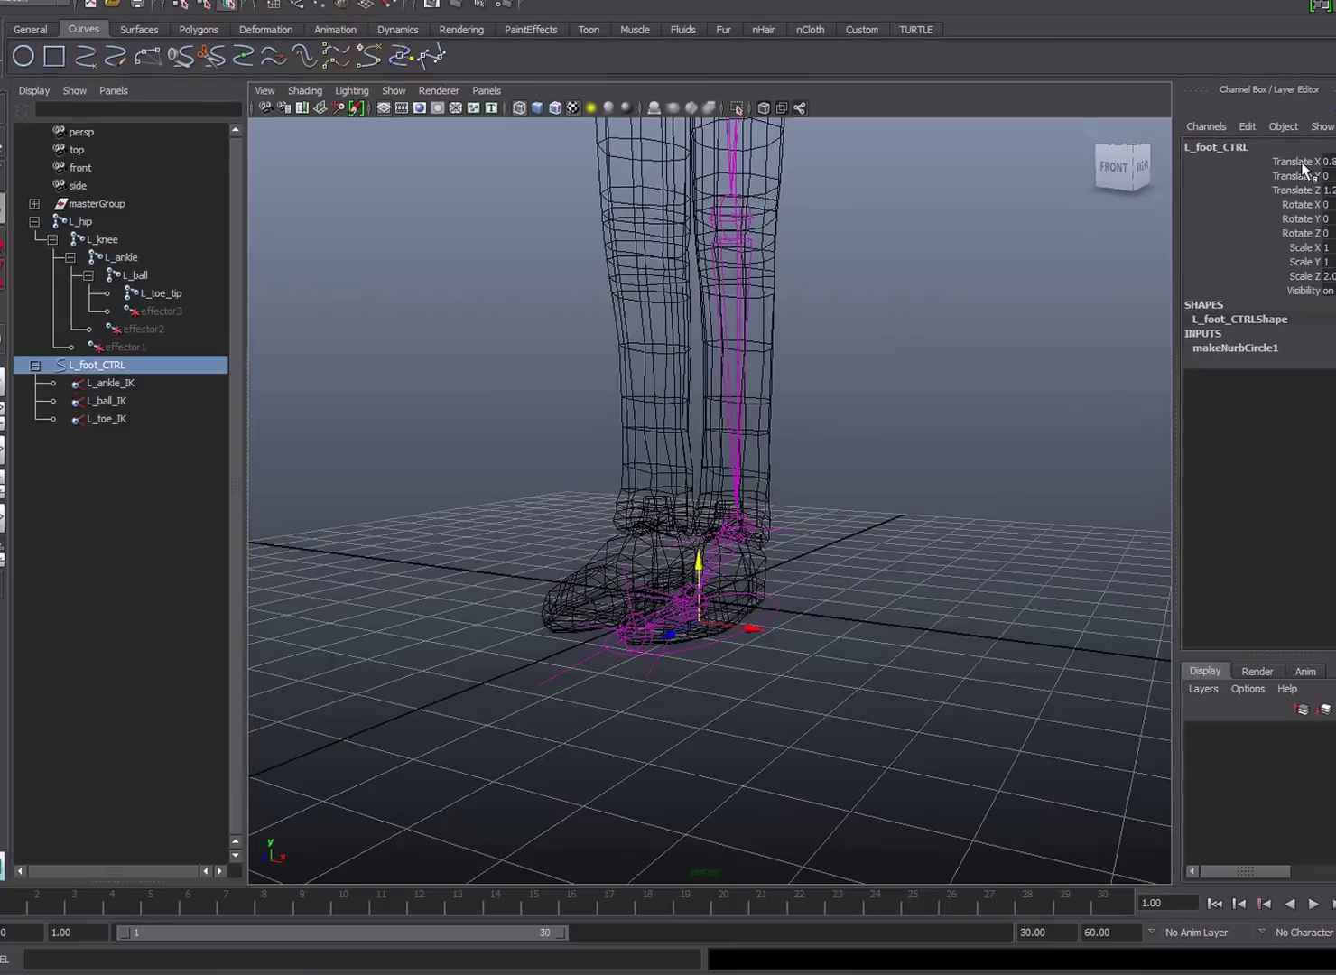
left_click_drag(817, 525, 838, 557, "alt")
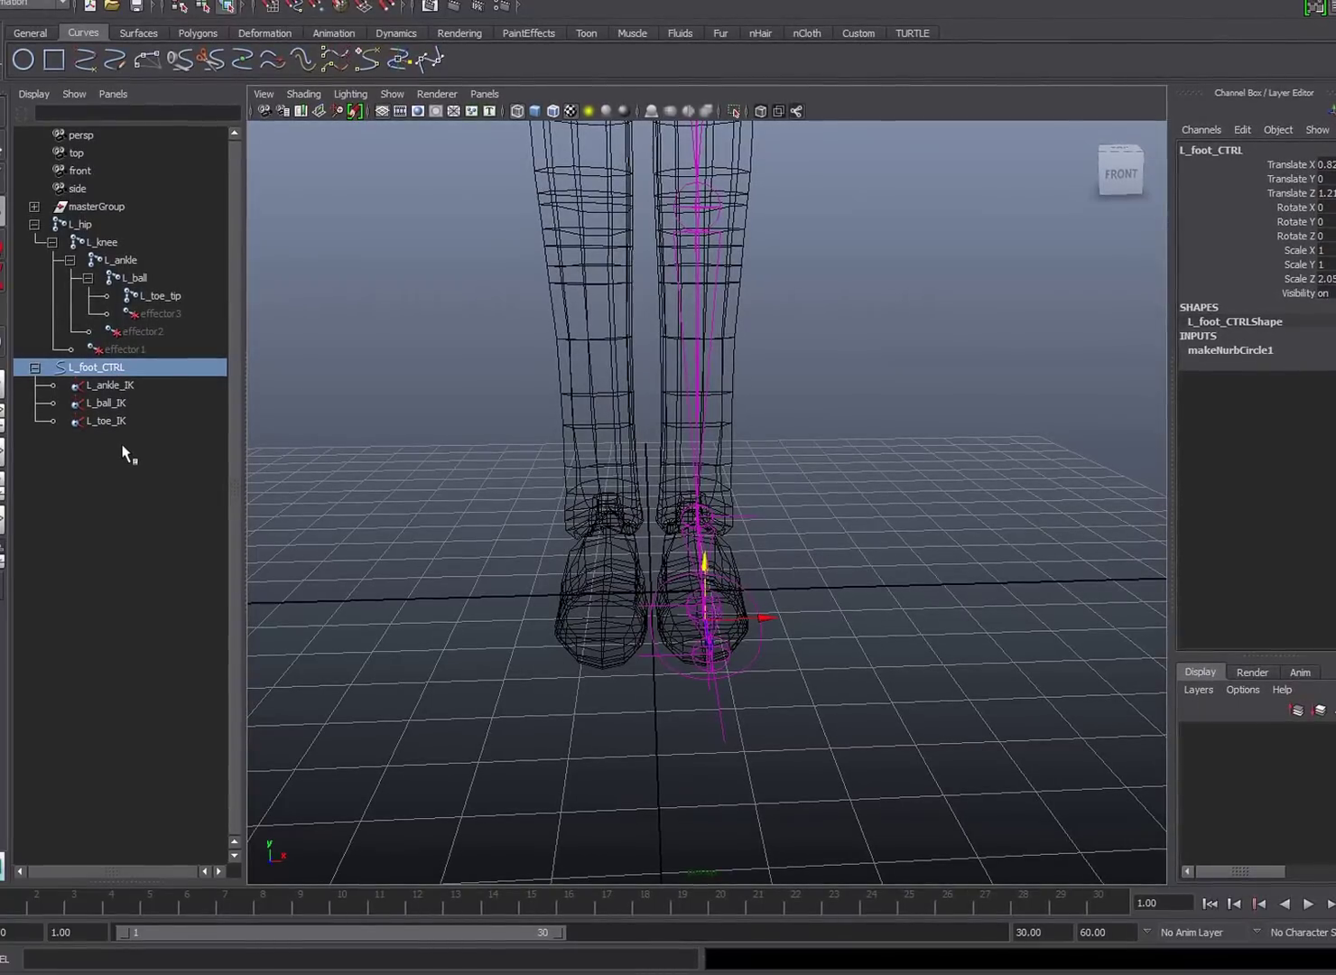
left_click_drag(118, 393, 124, 424)
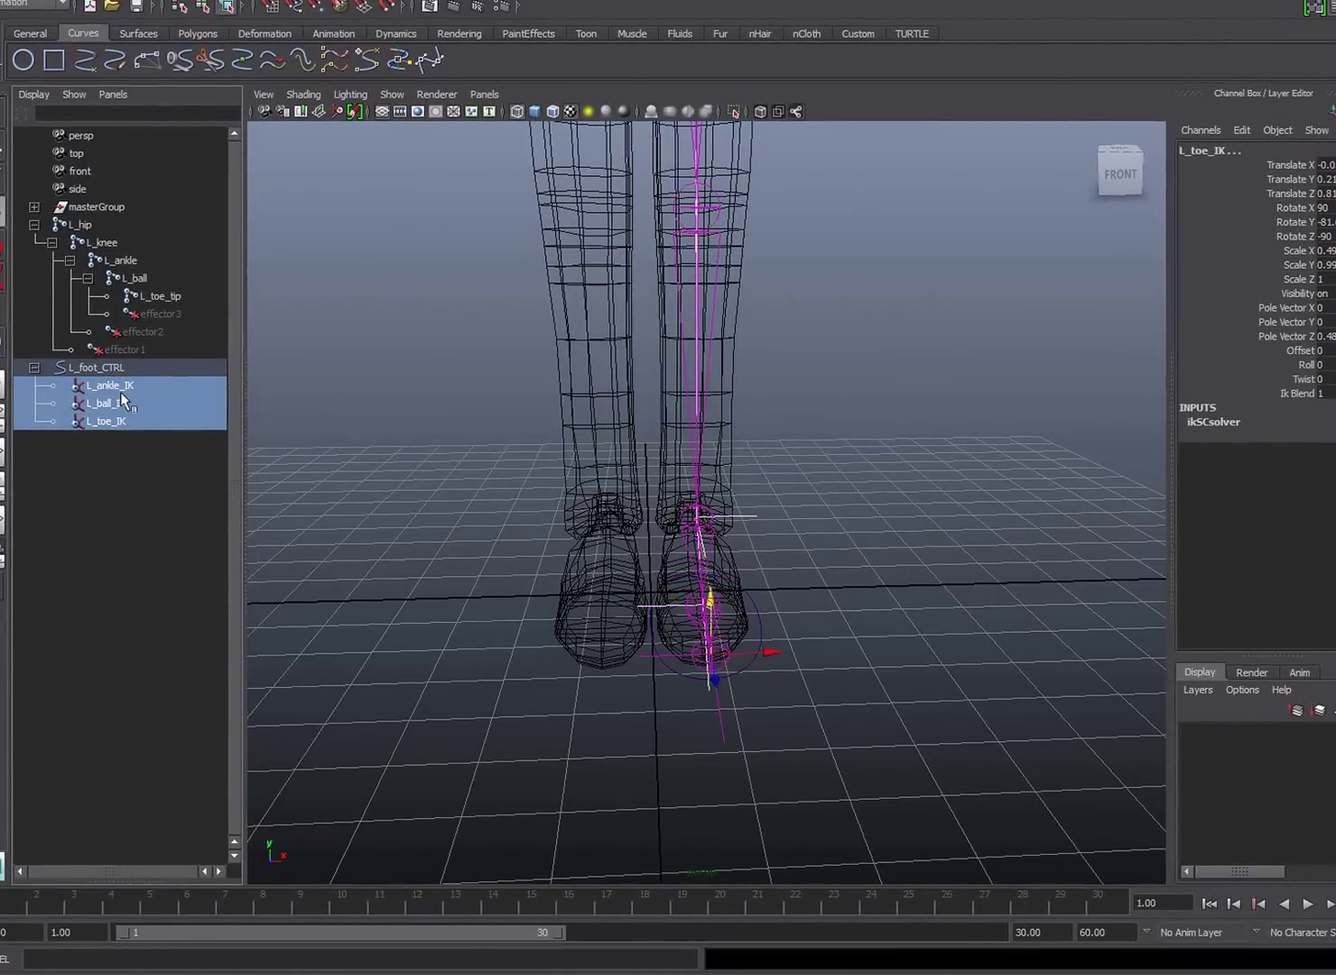
middle_click_drag(116, 398, 87, 470)
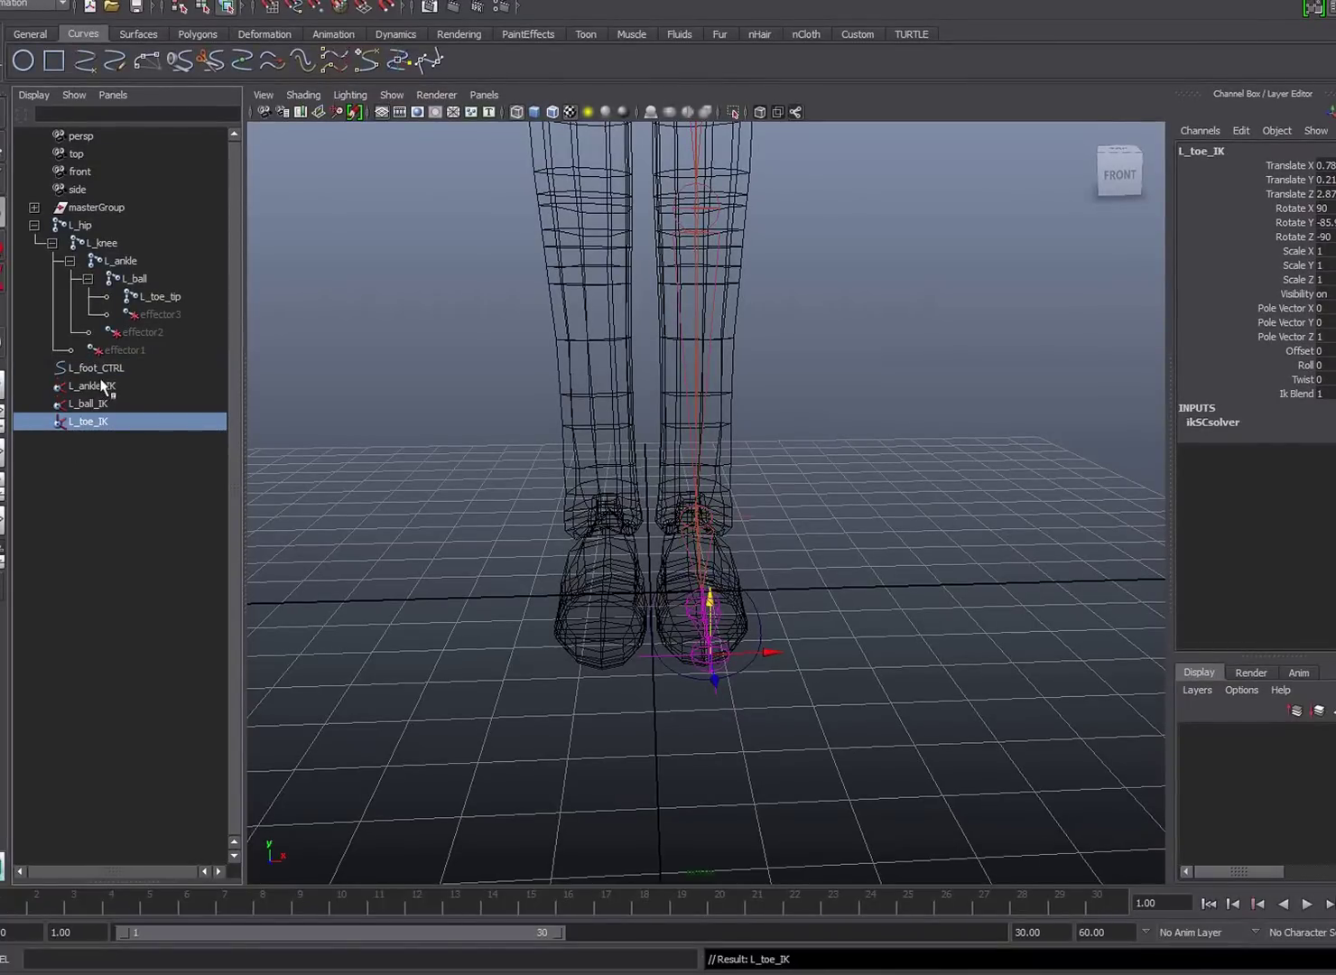
left_click(786, 611)
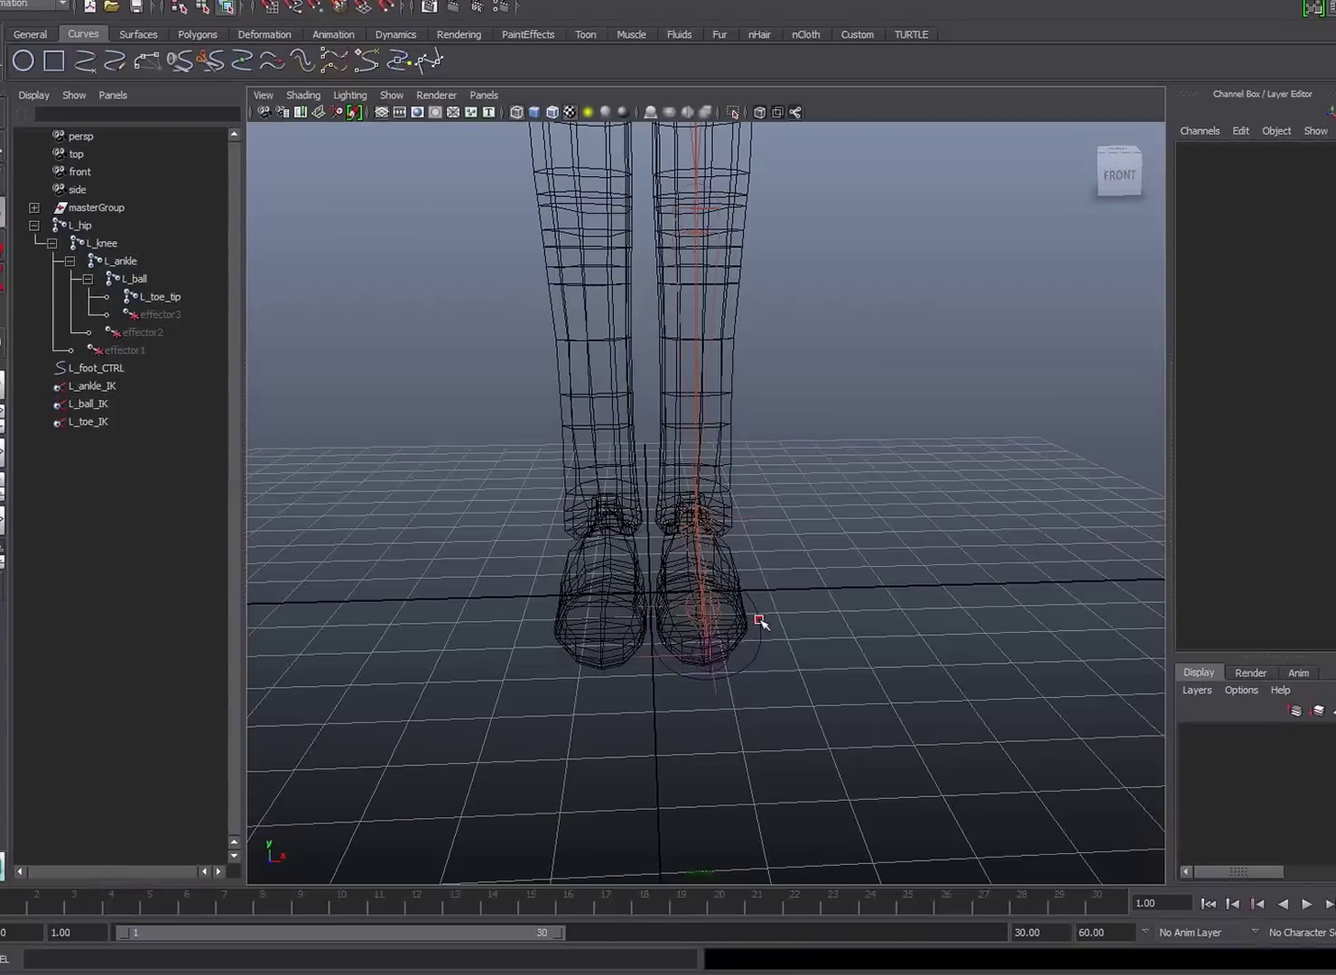
left_click(761, 620)
Freeze L_foot_CTRL's transformations and delete its construction history.
left_click(77, 1)
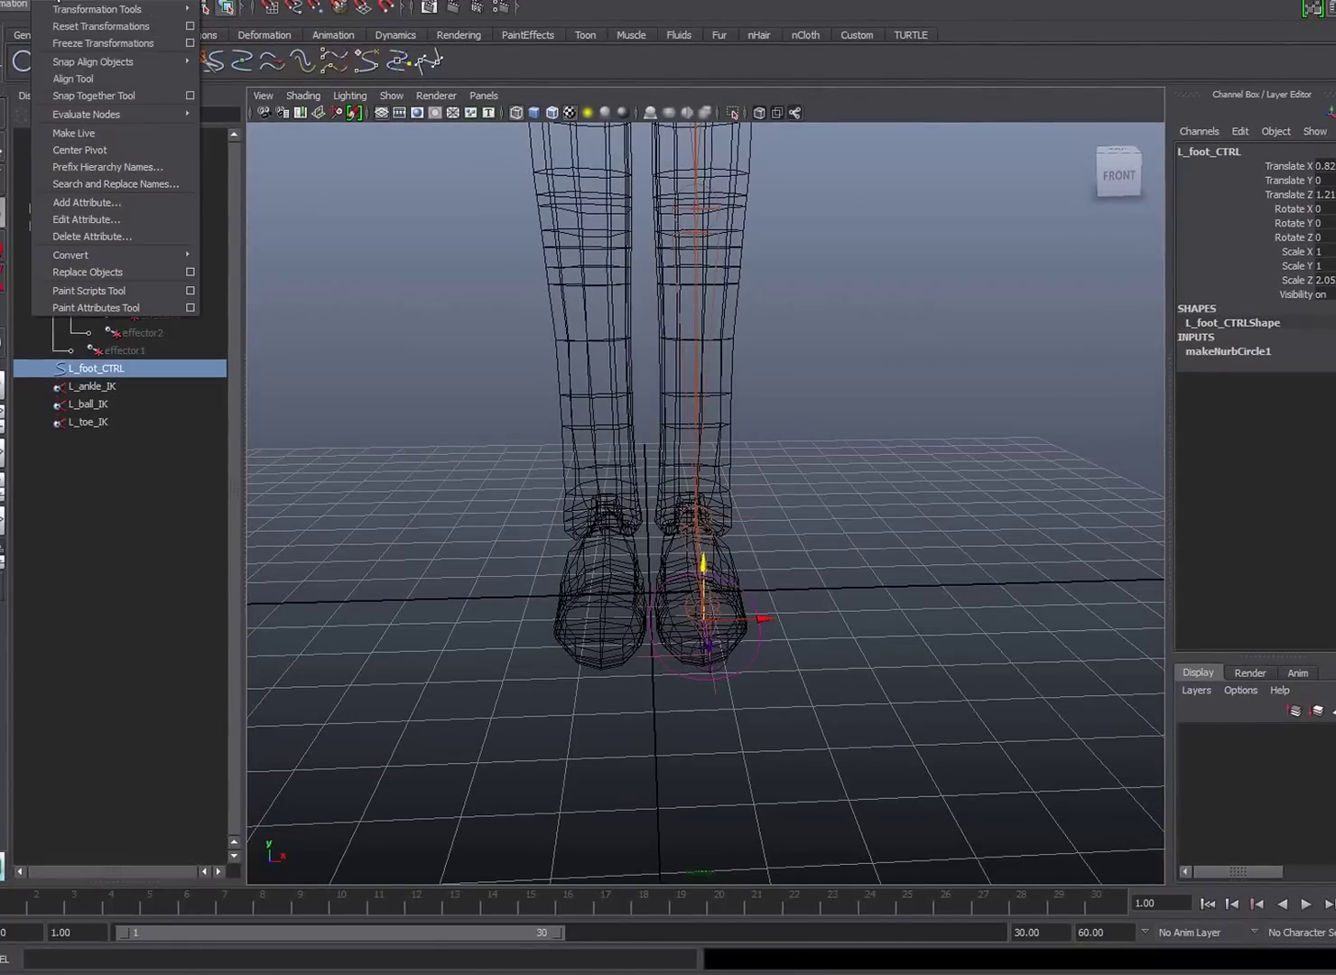
left_click(80, 44)
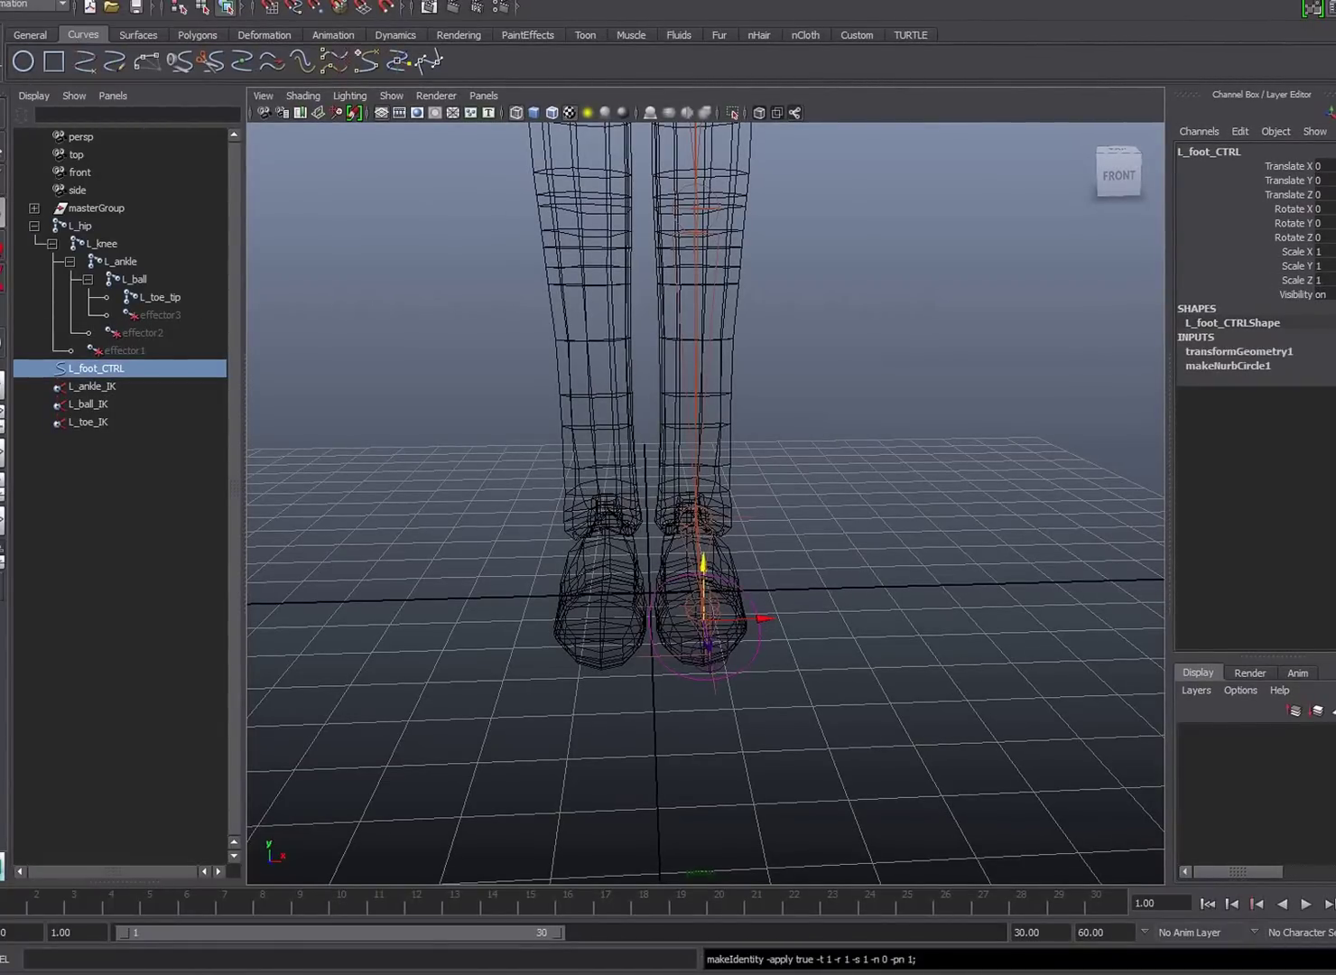
left_click(41, 2)
mouse_move(45, 170)
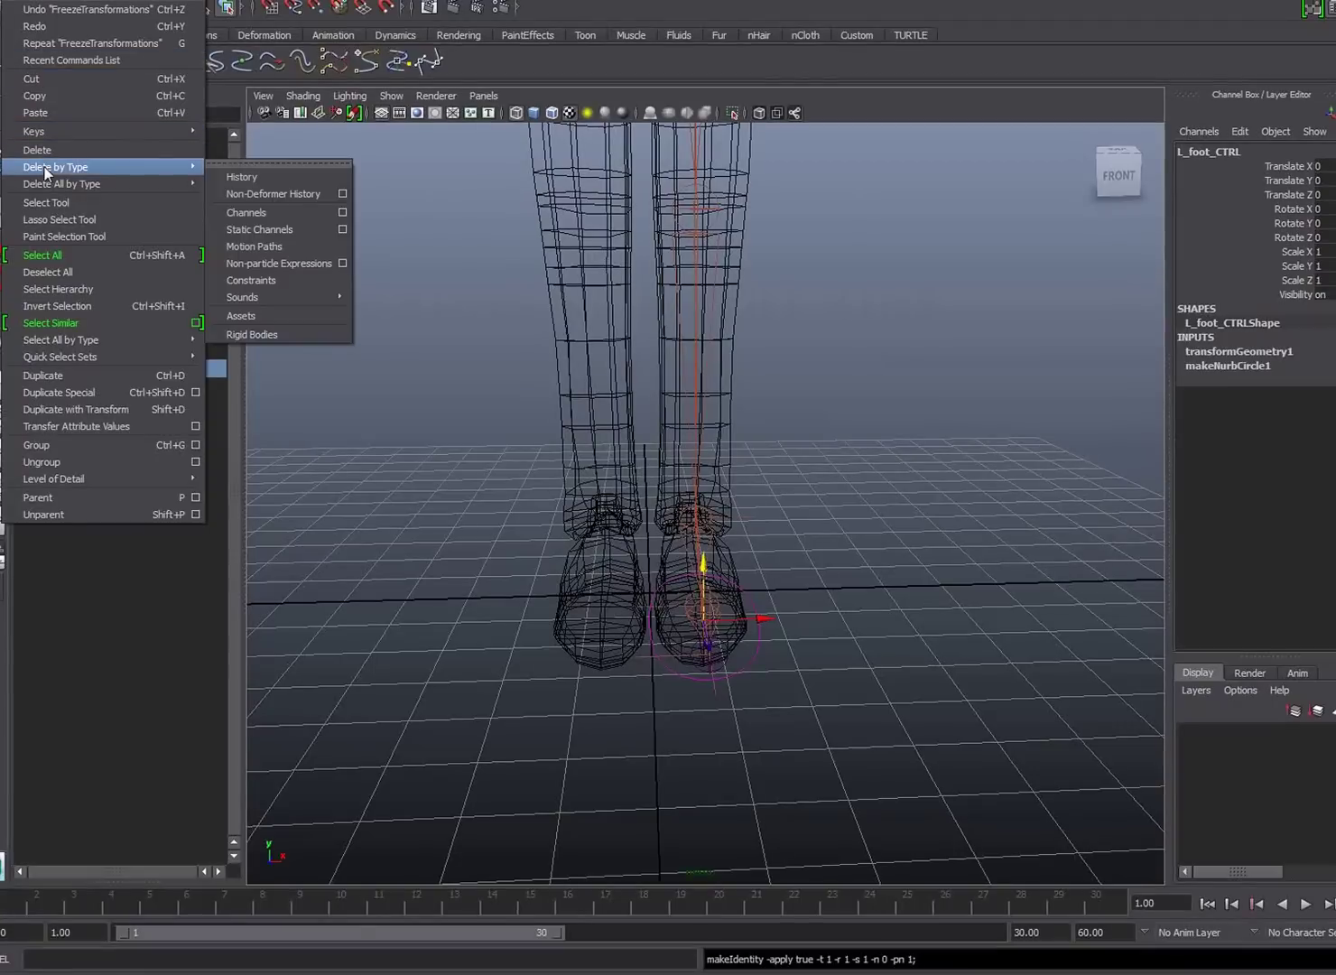
left_click(236, 177)
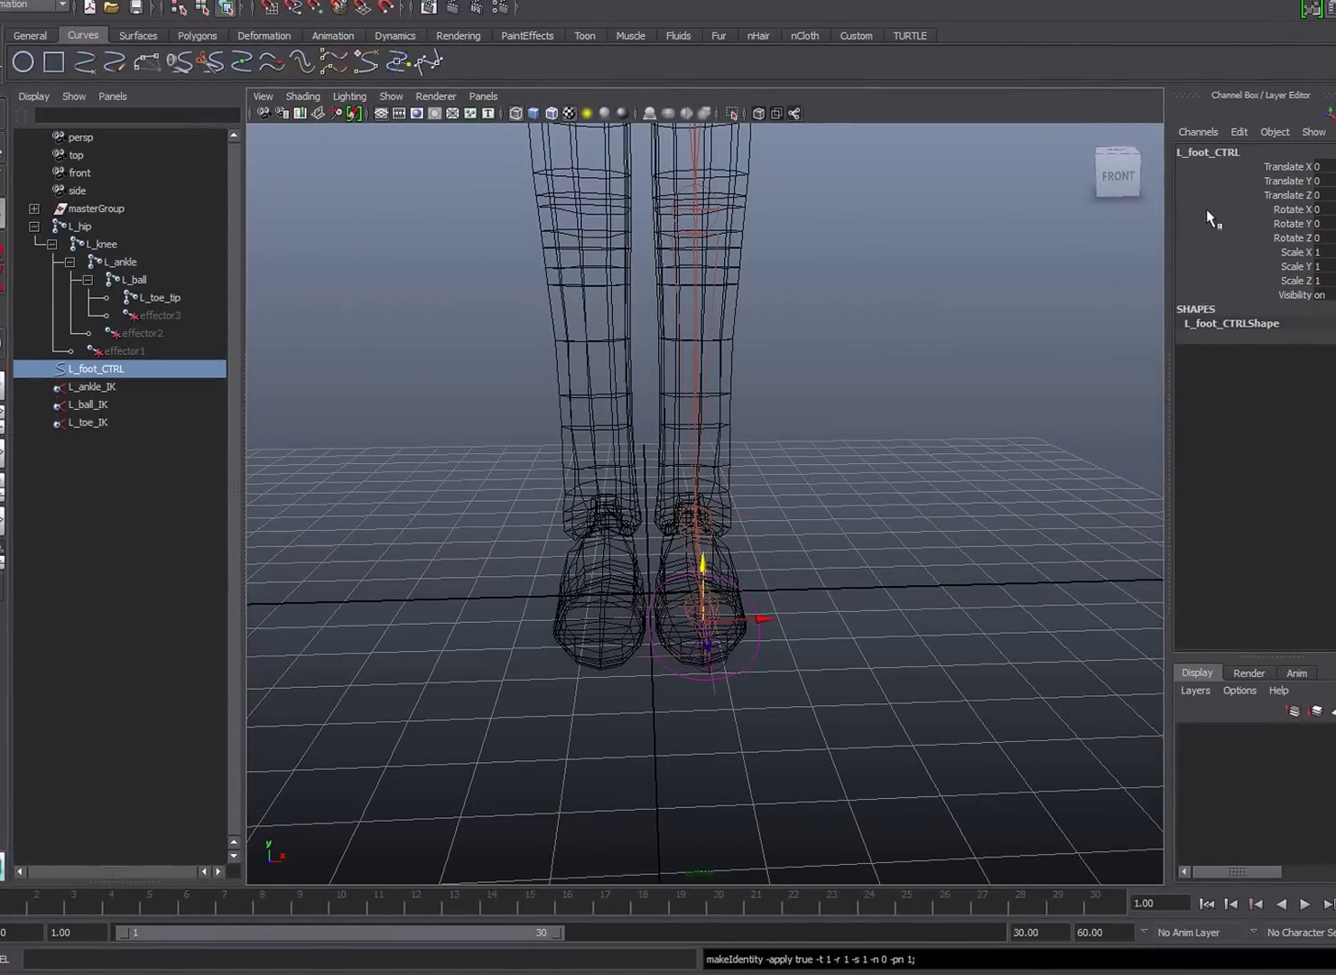
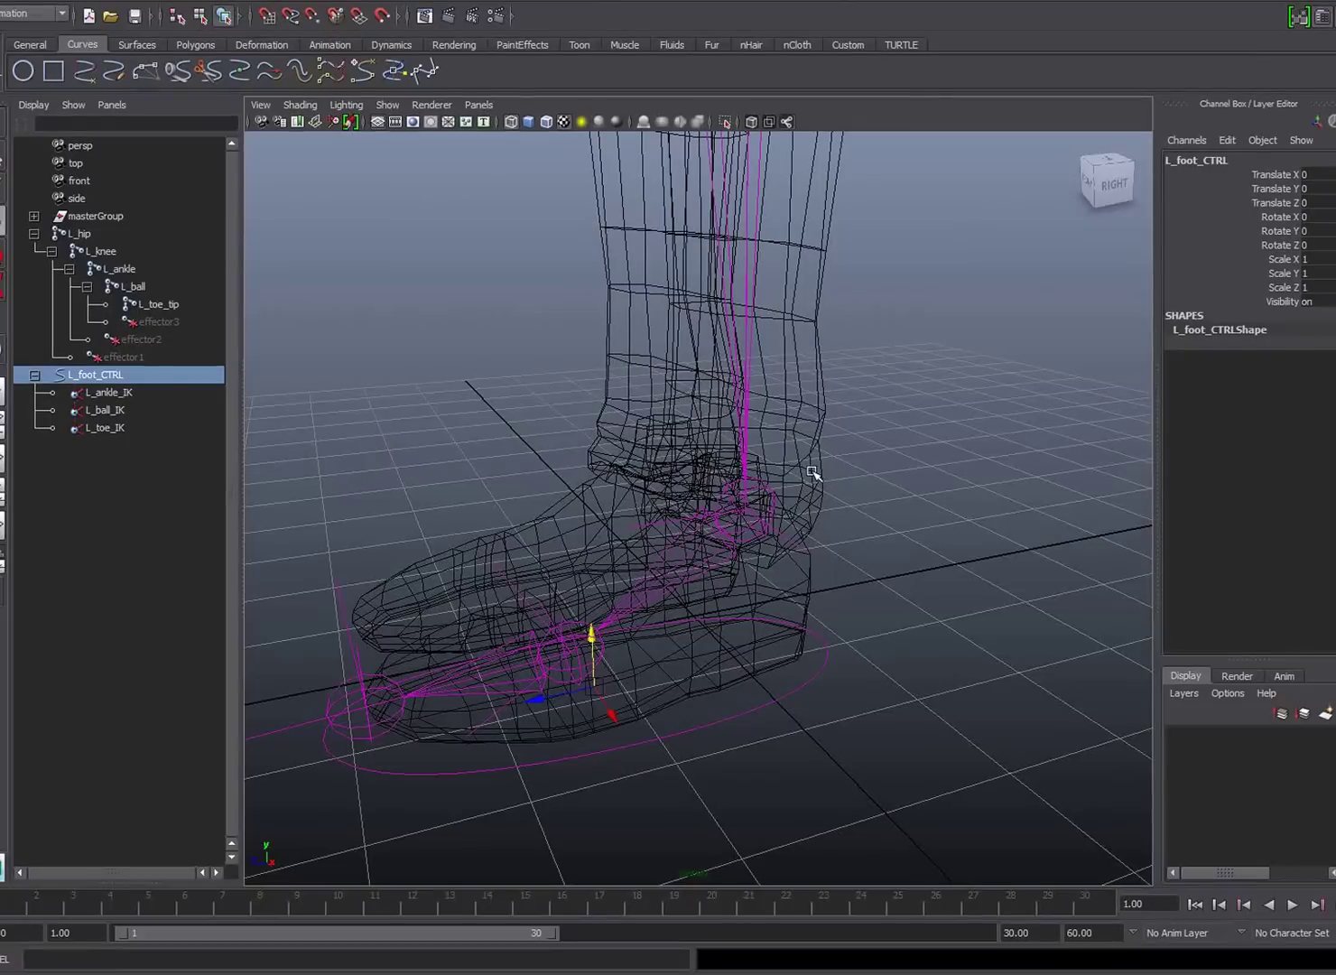
Check the ankle, ball and toe IK handles, then select L_ball_IK and L_toe_IK together.
left_click(98, 394)
left_click(86, 430)
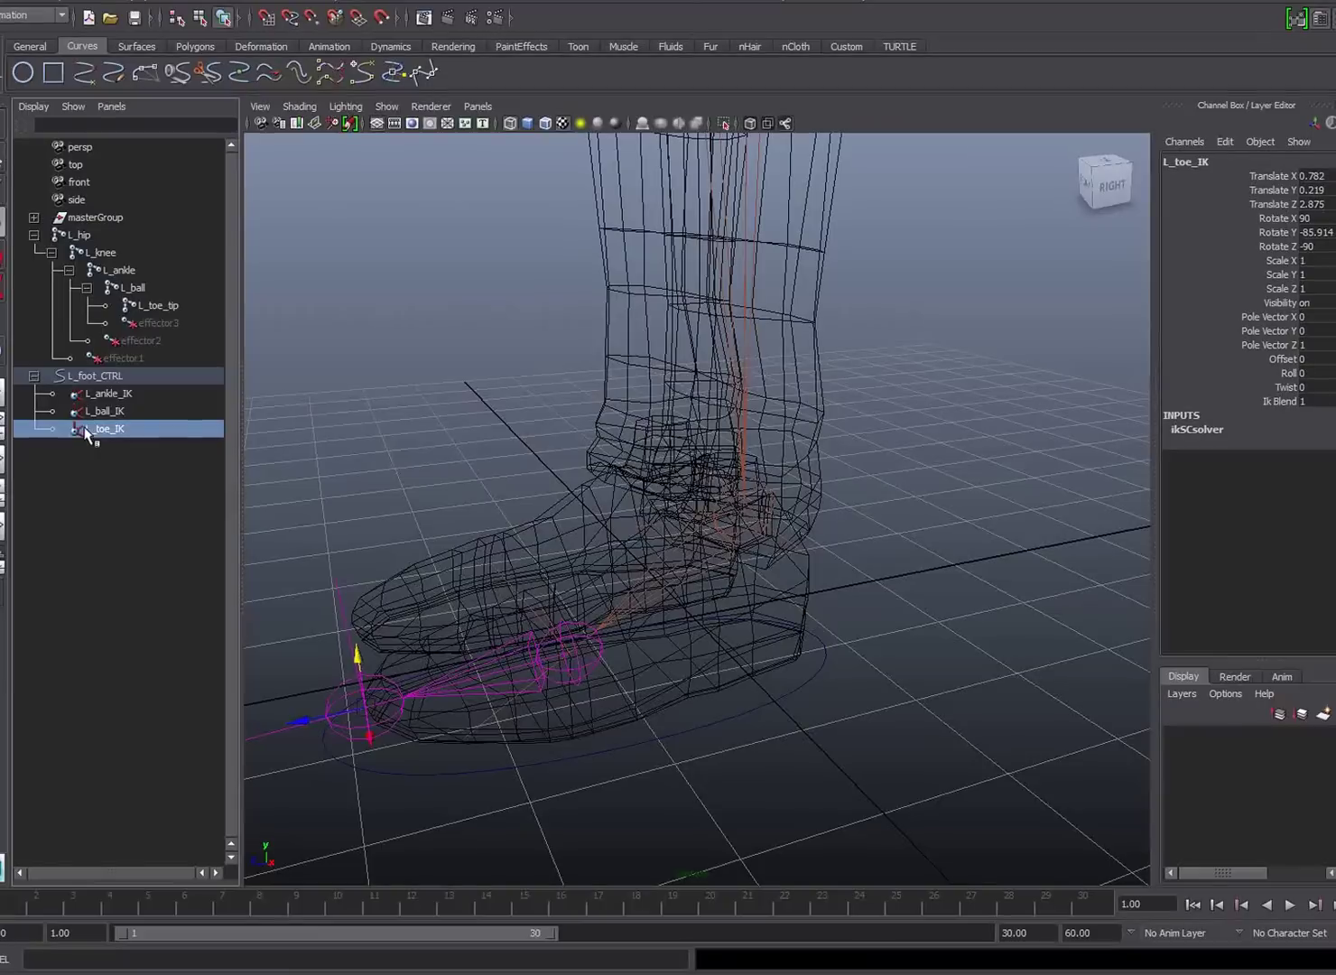
left_click(100, 412)
left_click(98, 394)
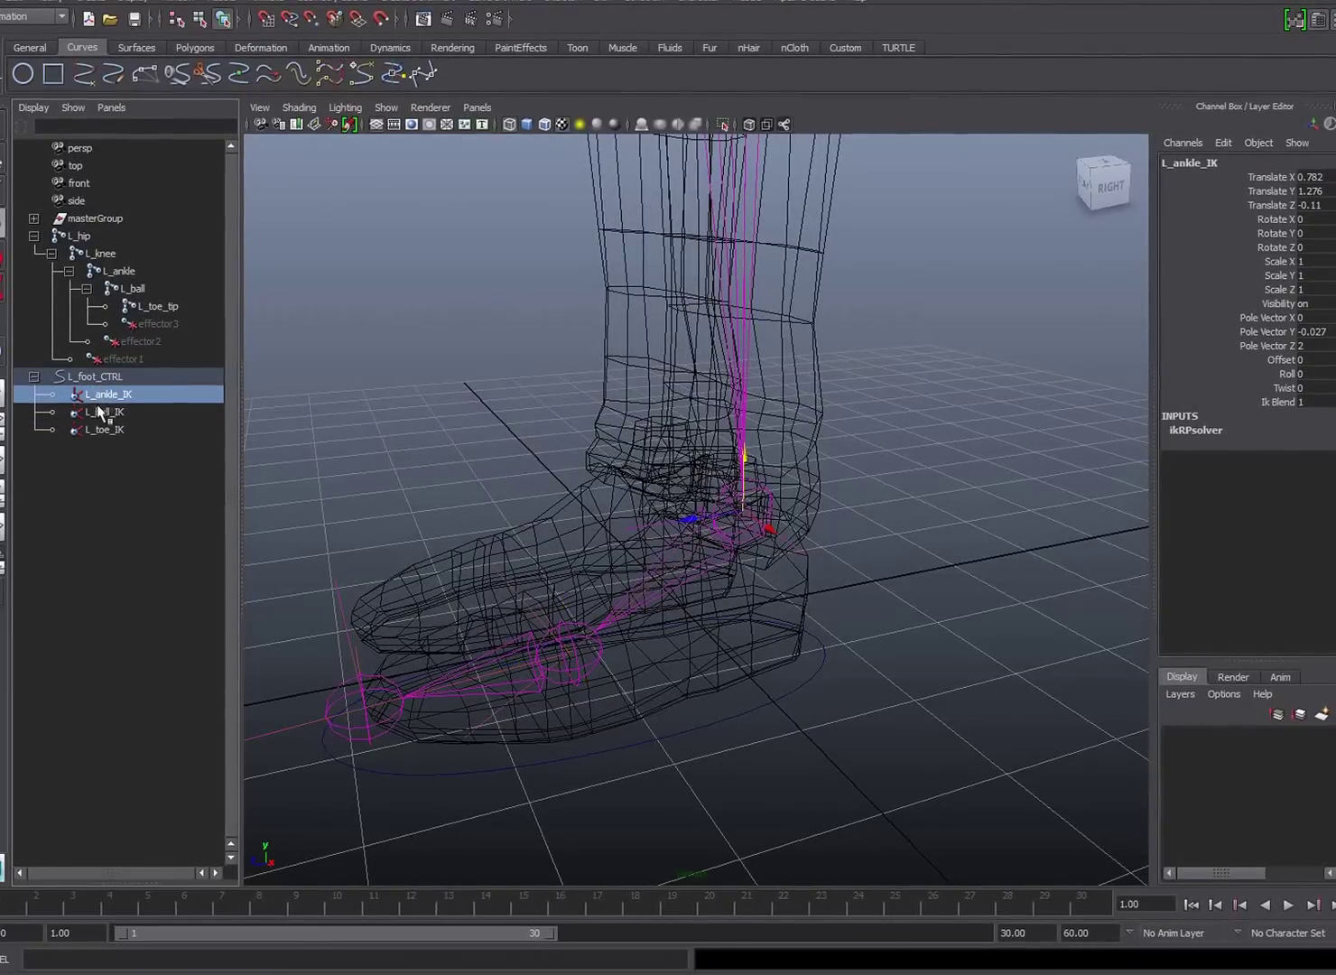
left_click(97, 420)
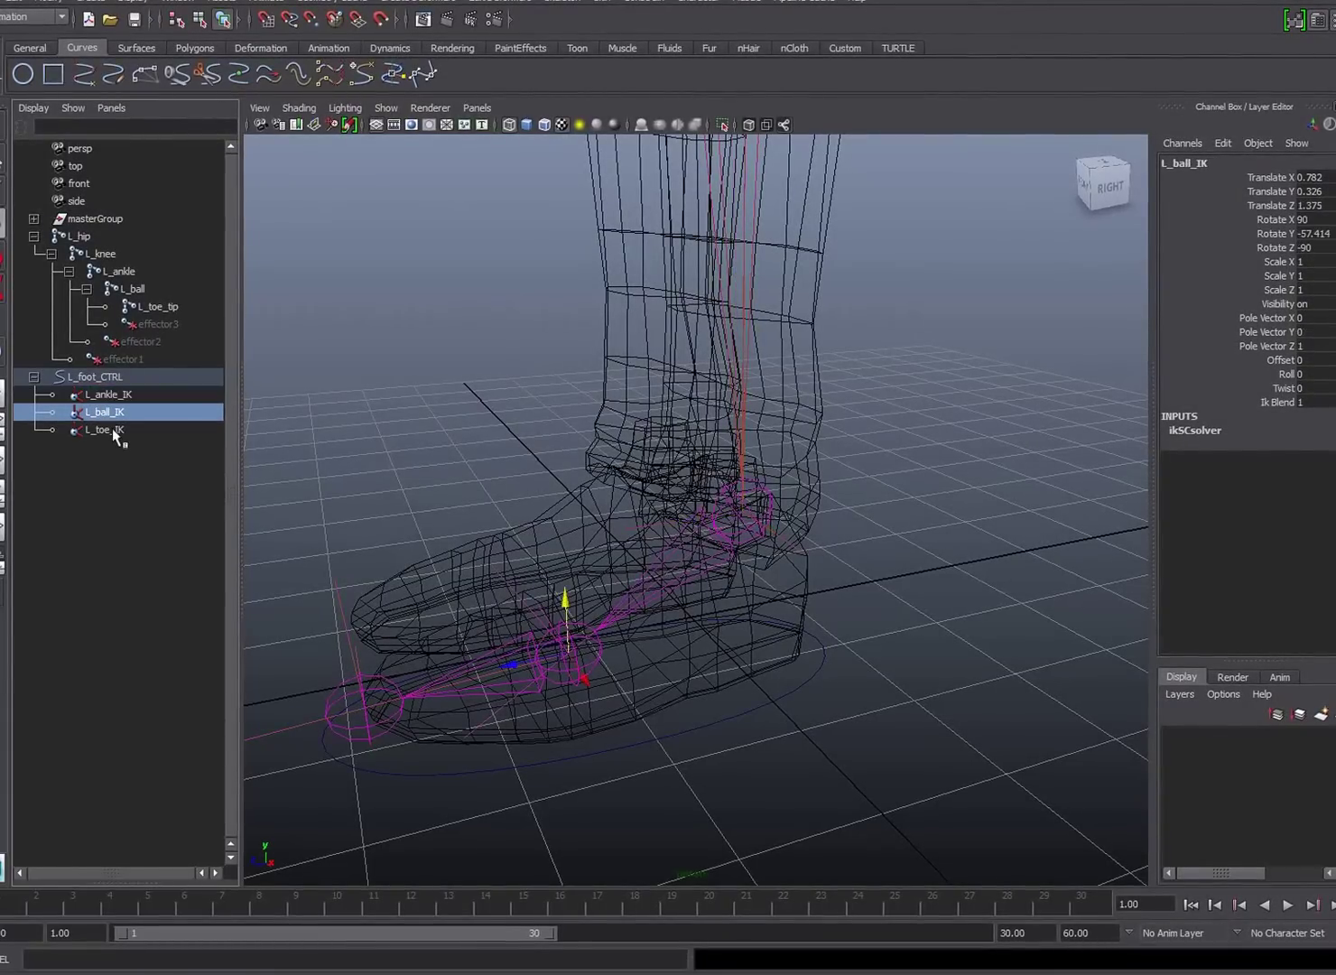
left_click(109, 431, "shift")
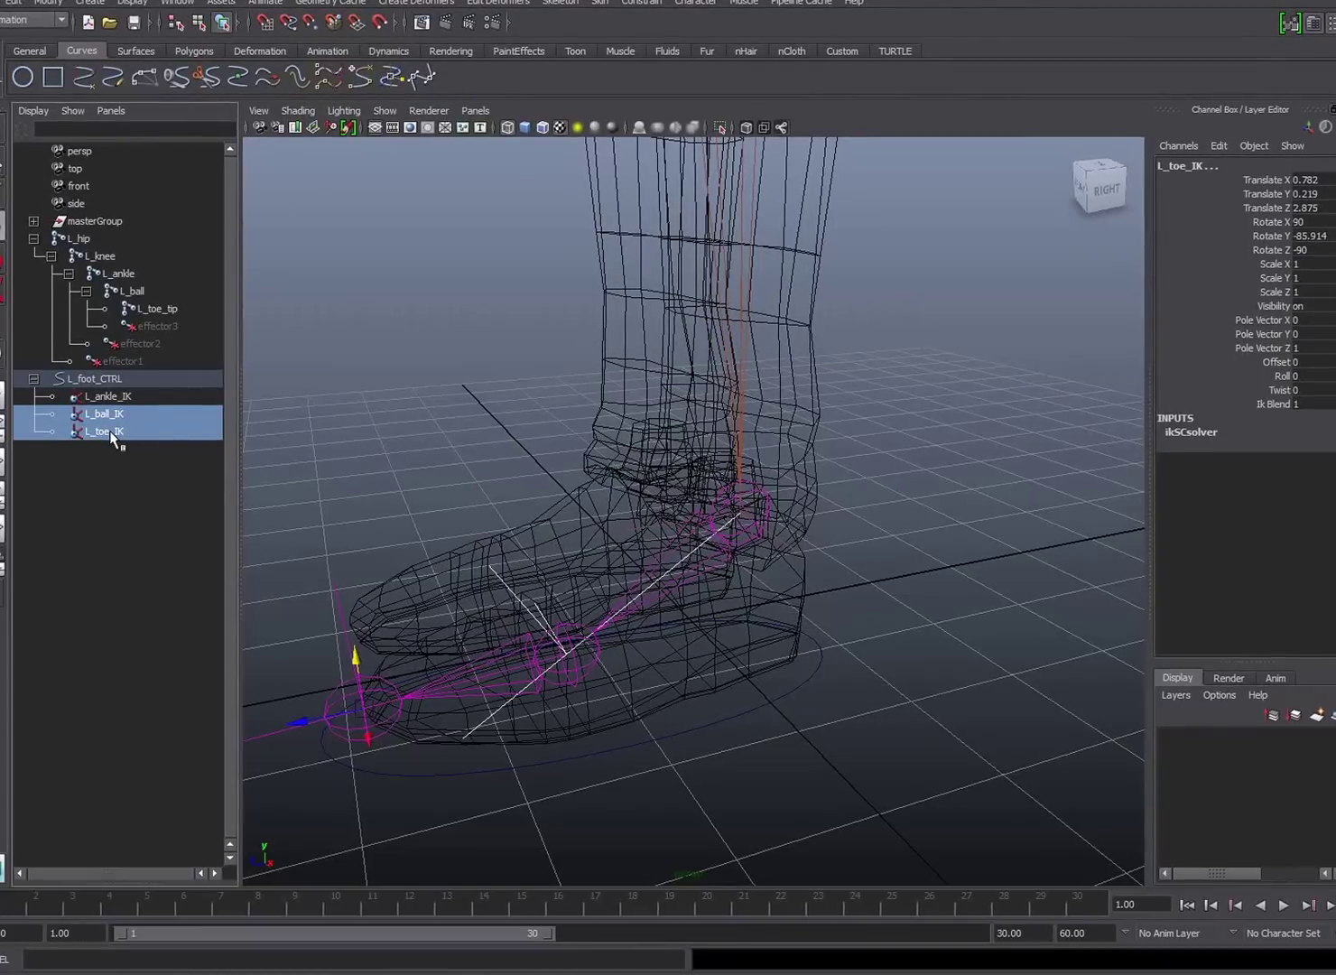
Group L_ball_IK and L_toe_IK, move the pivot to the ball joint, and name it L_toeTap_pivot.
key("ctrl+g")
left_click(51, 413)
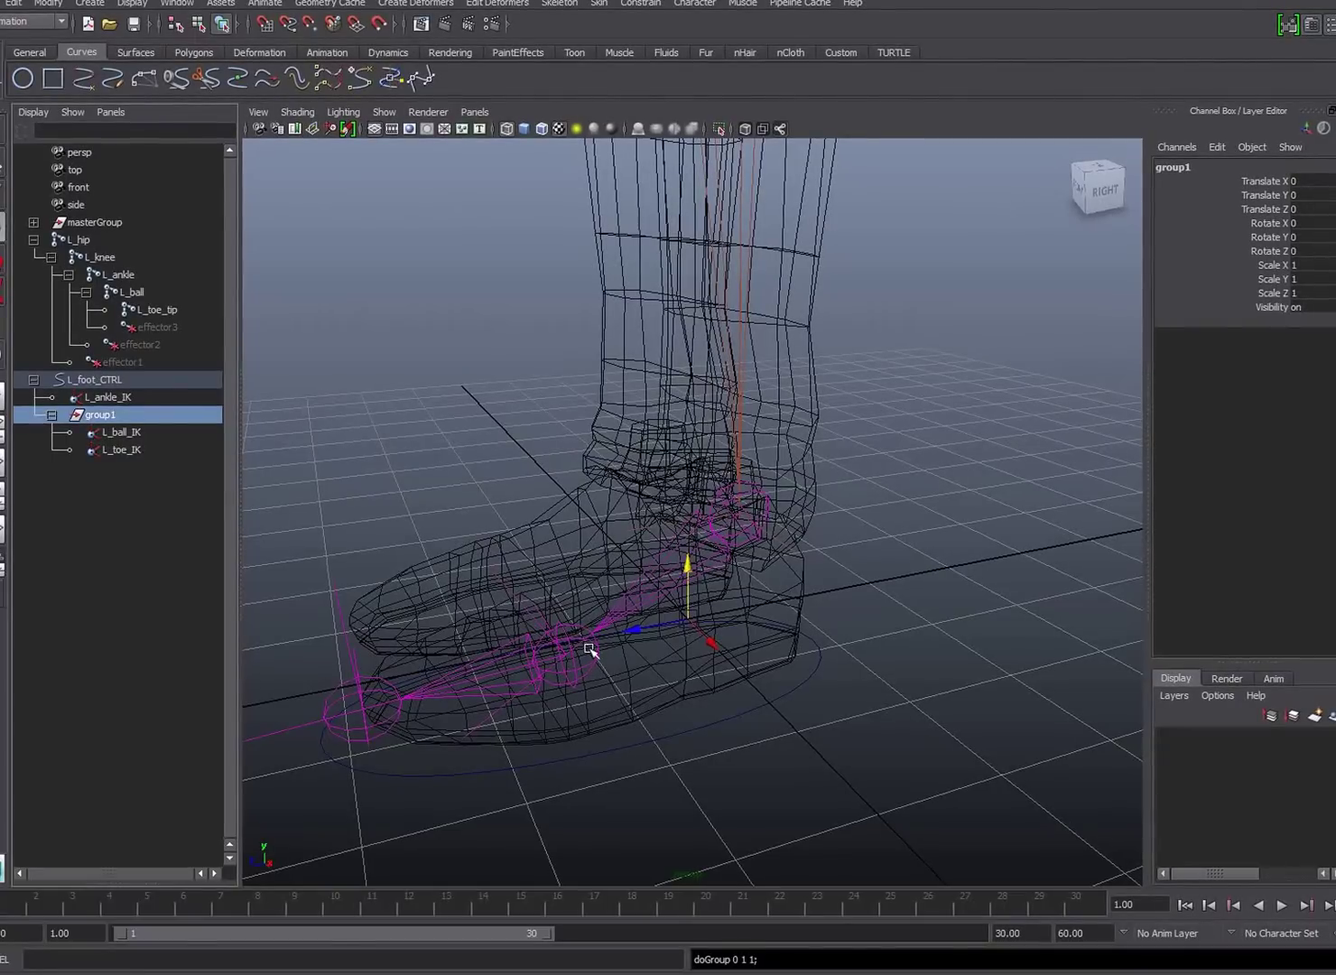
key("Insert")
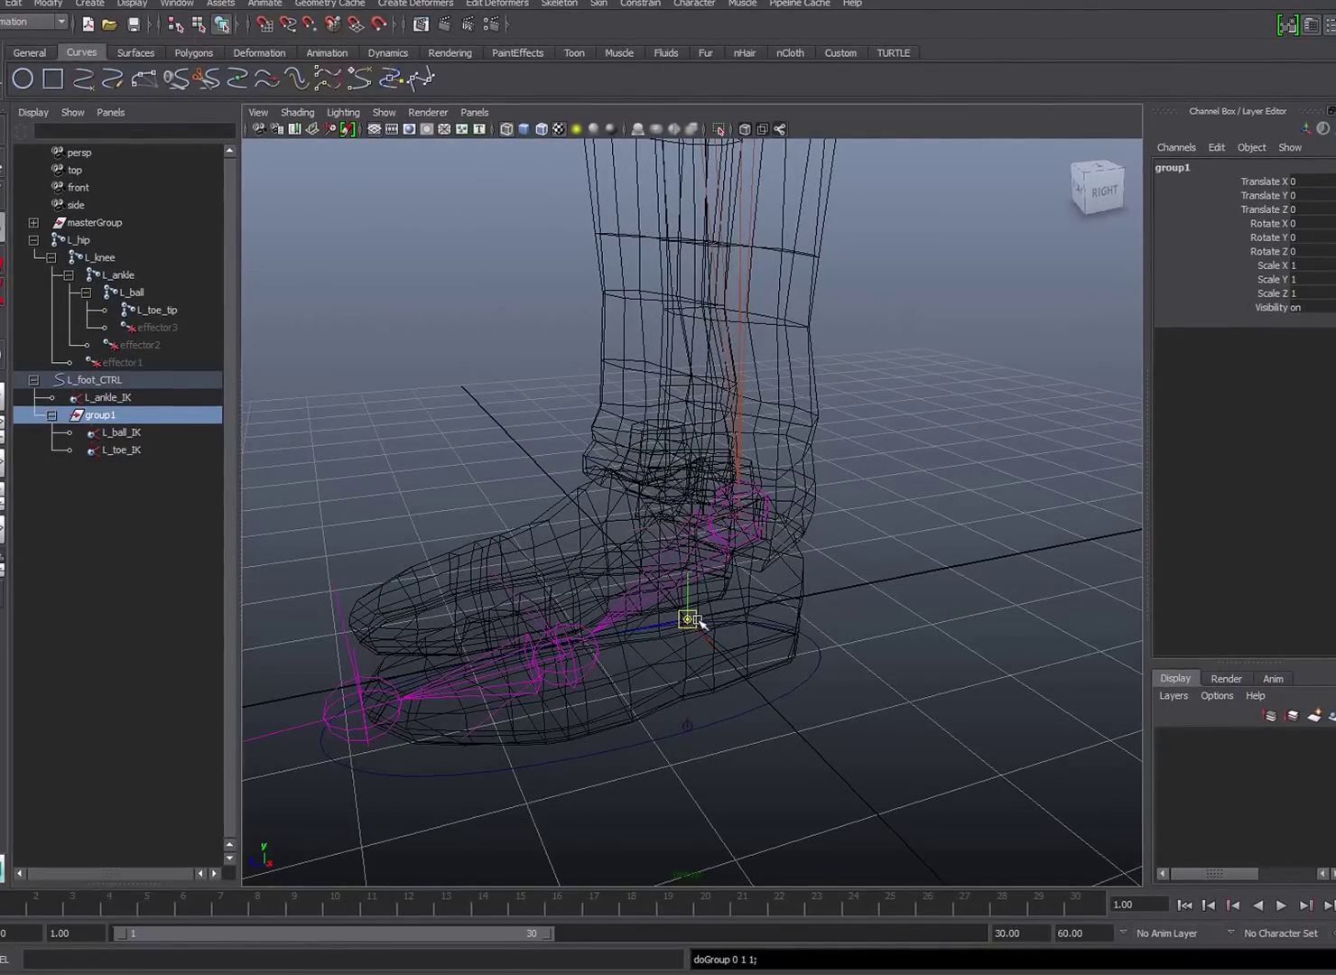
left_click_drag(700, 621, 629, 600)
double_click(1186, 168)
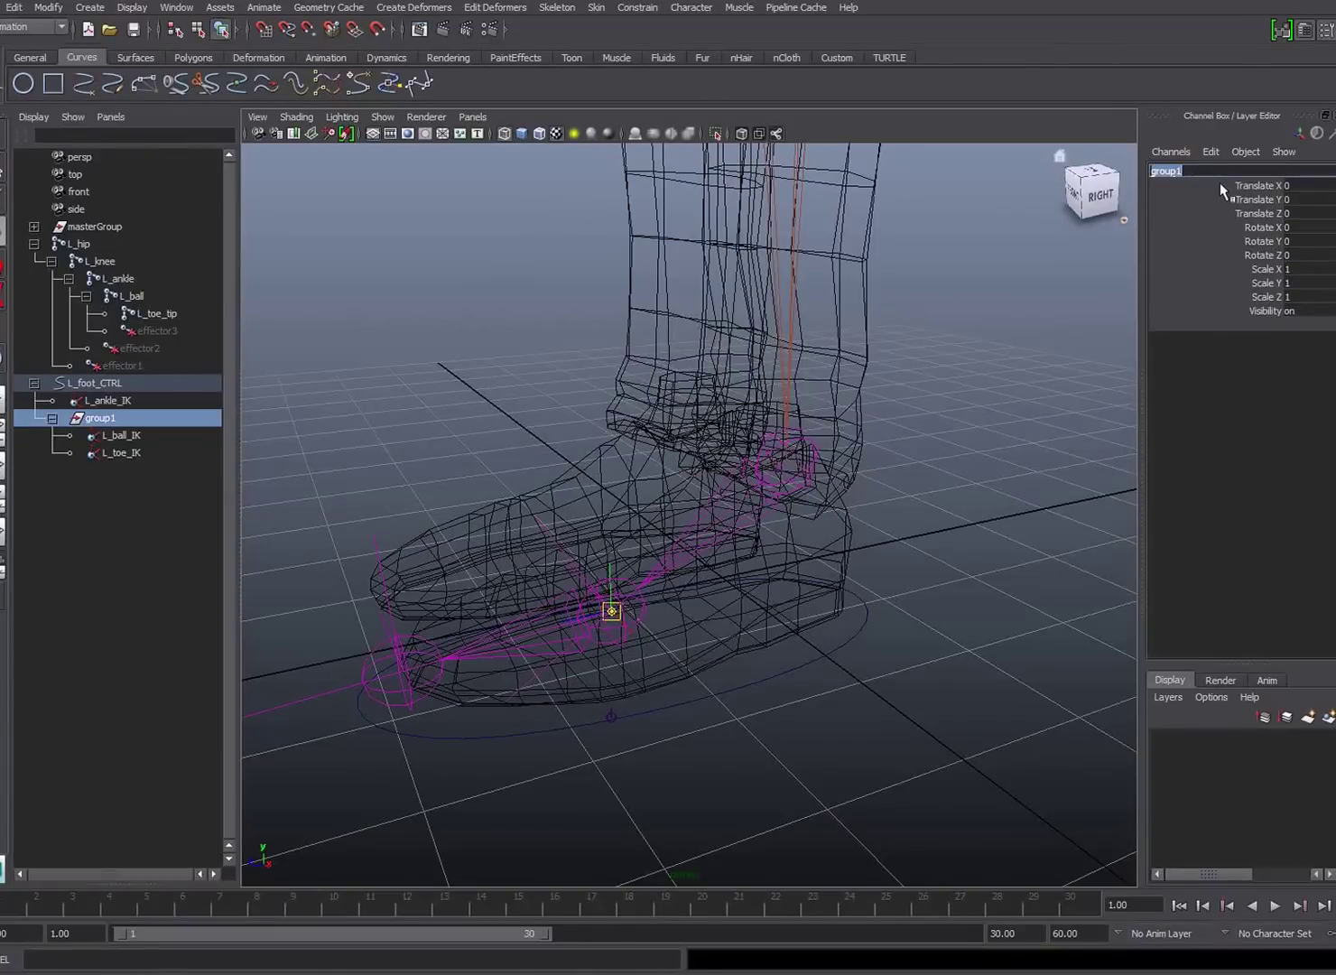
type("L_toeTap_pivot")
key("Return")
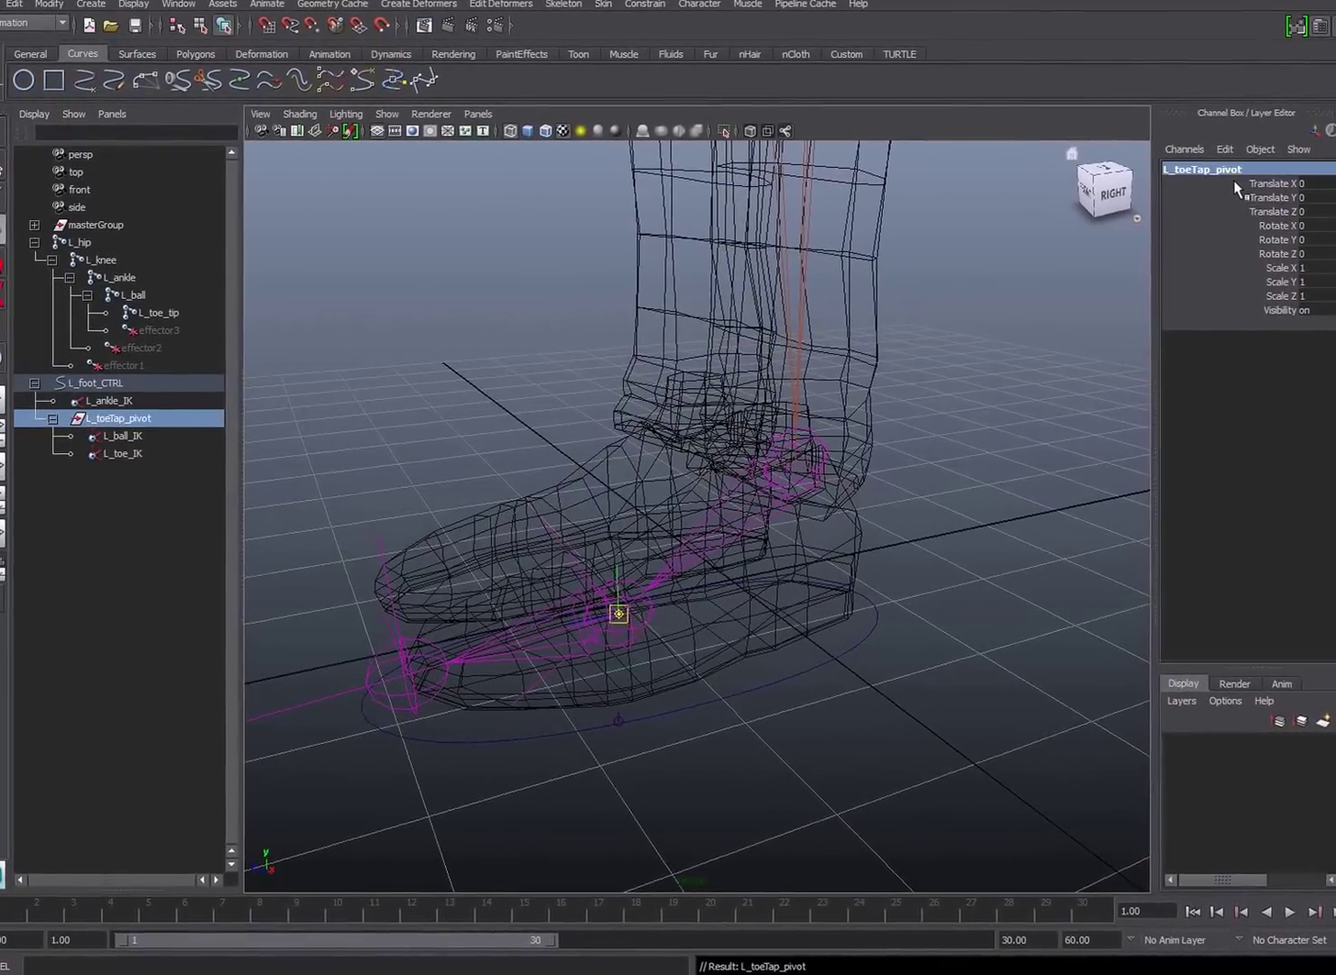
Test-rotate the toe around L_toeTap_pivot, undoing each try, then select L_ankle_IK.
left_click_drag(821, 505, 847, 504, "alt")
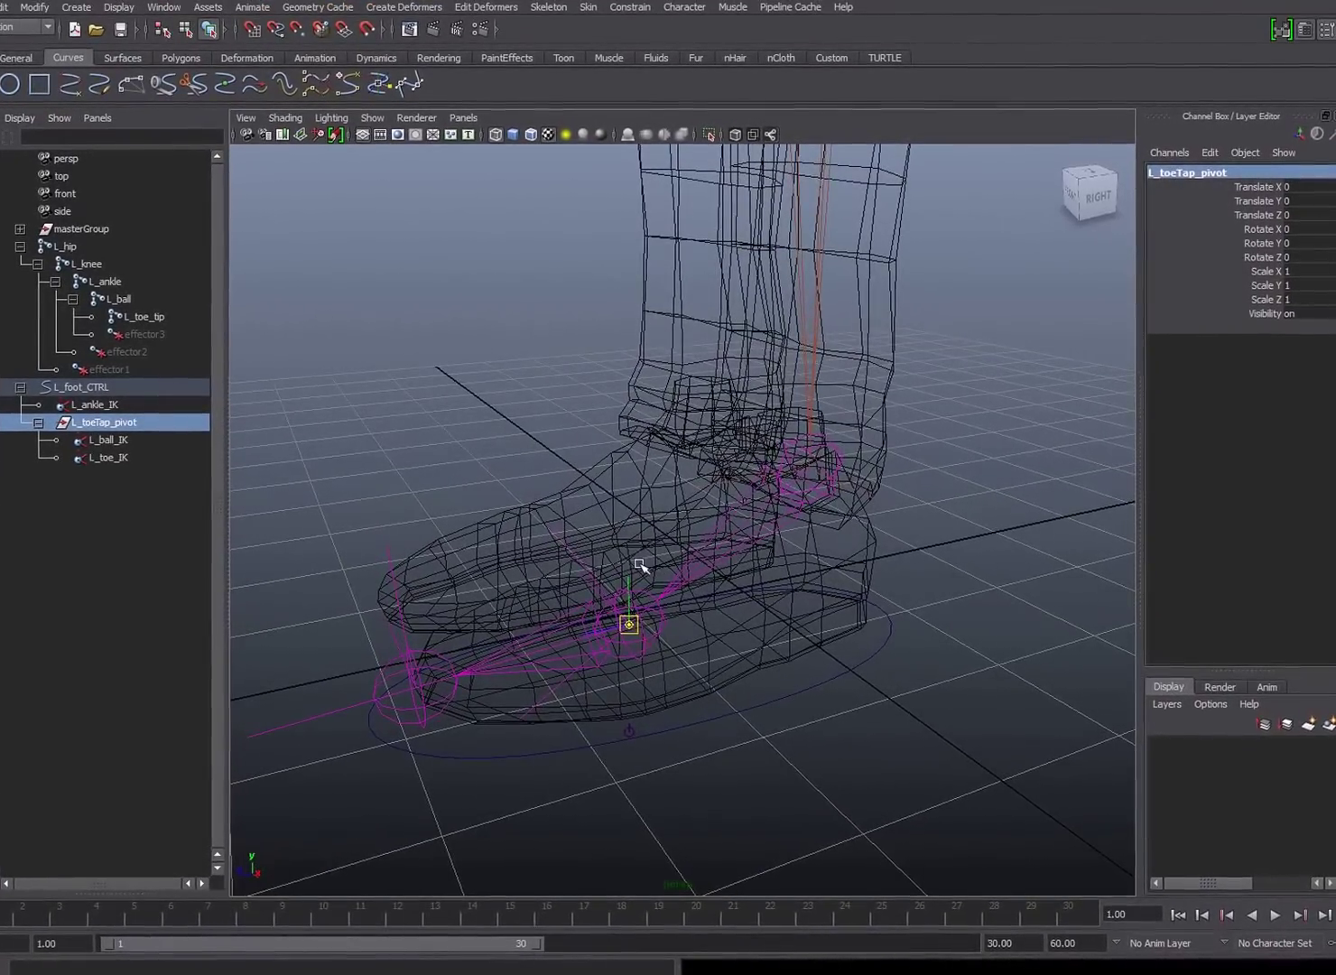
key("e")
left_click_drag(597, 561, 632, 560)
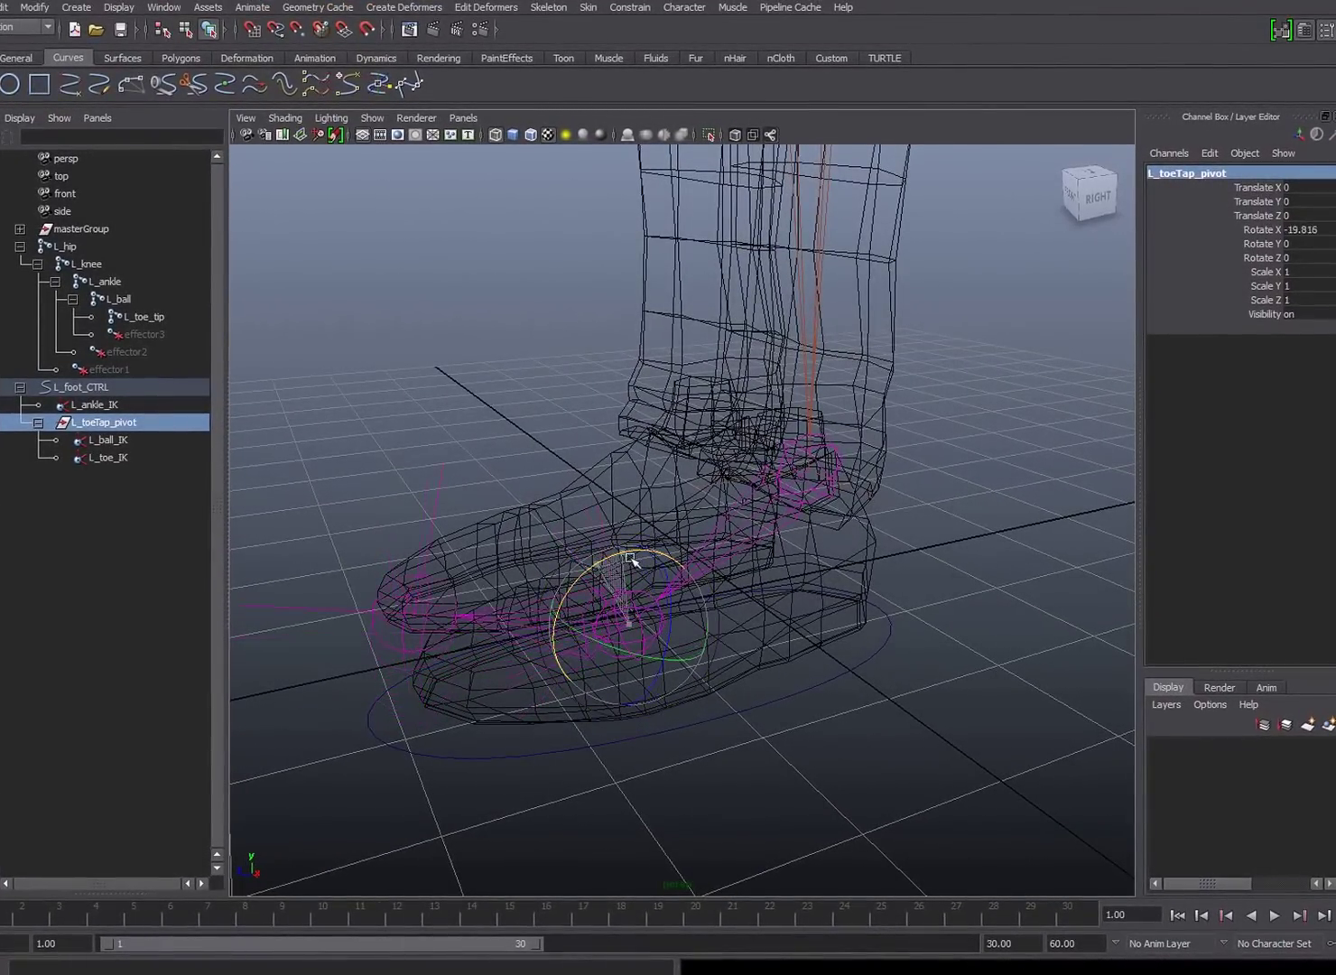
key("ctrl+z")
key("ctrl+z")
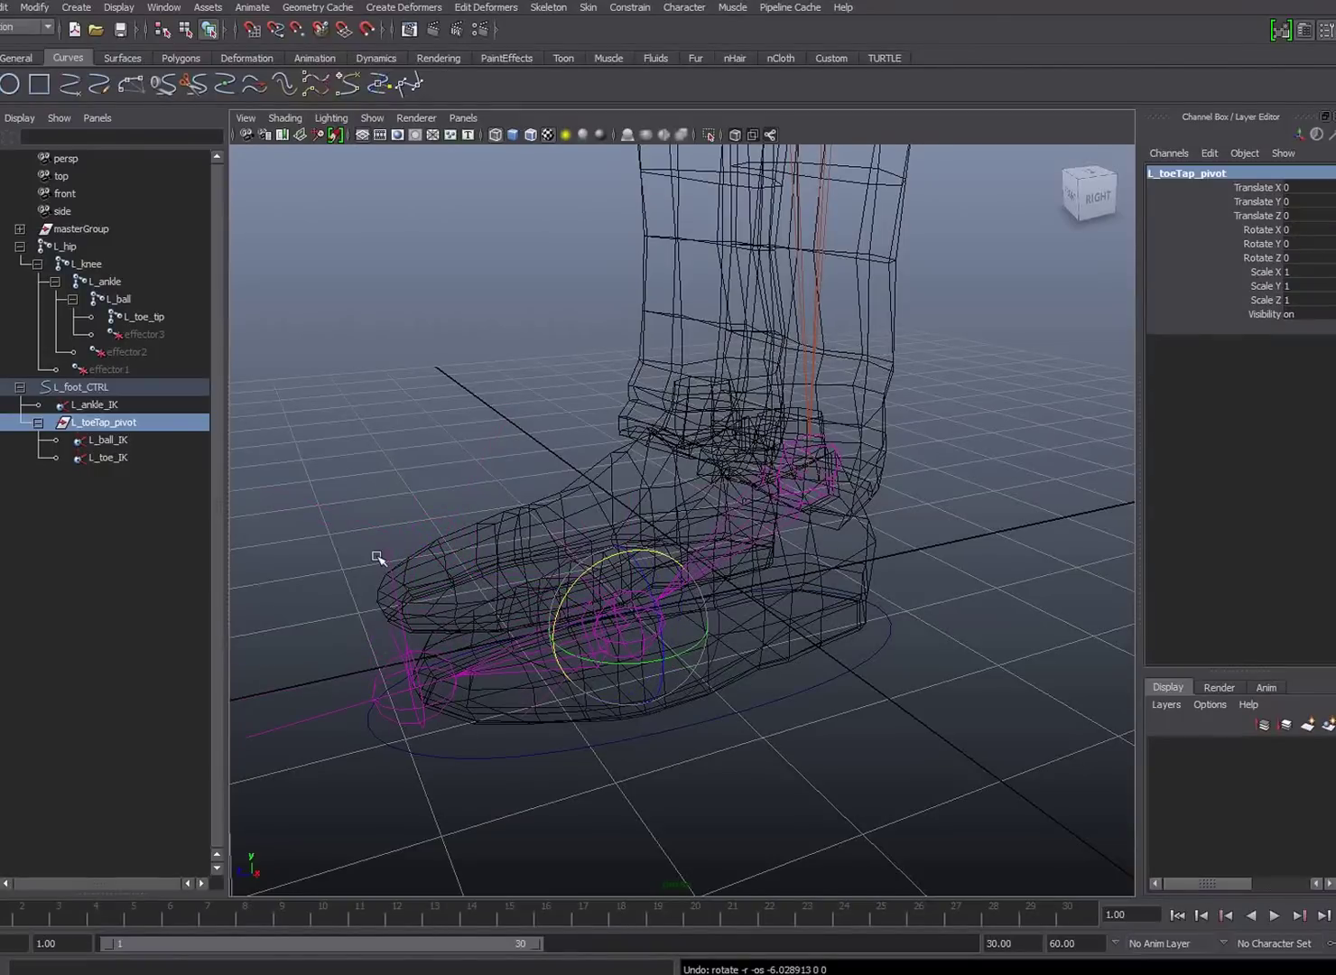
left_click_drag(588, 570, 627, 558)
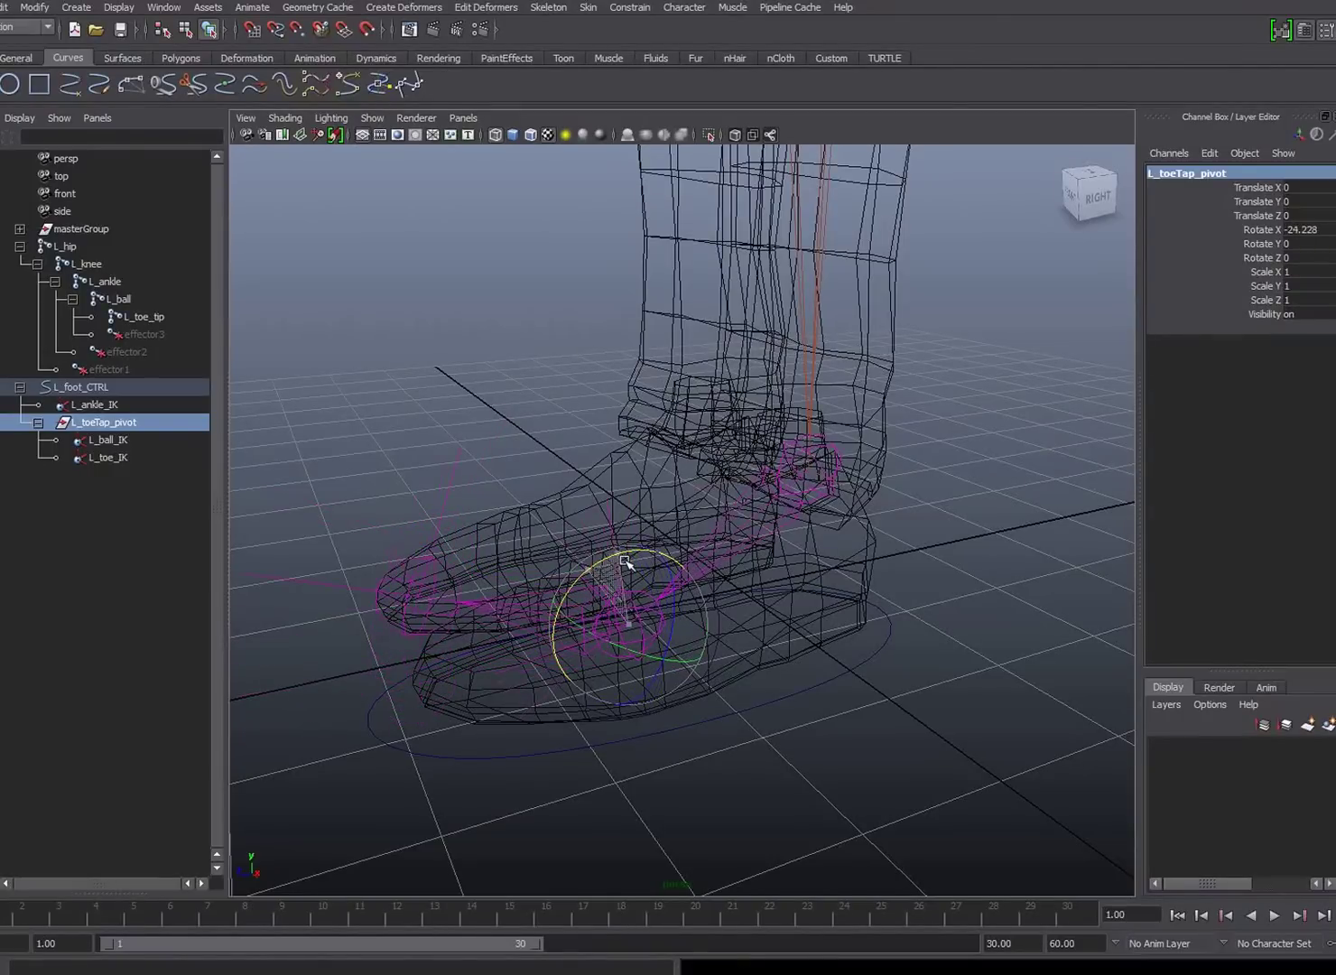
key("ctrl+z")
key("ctrl+z")
key("ctrl+z")
key("ctrl+z")
key("ctrl+z")
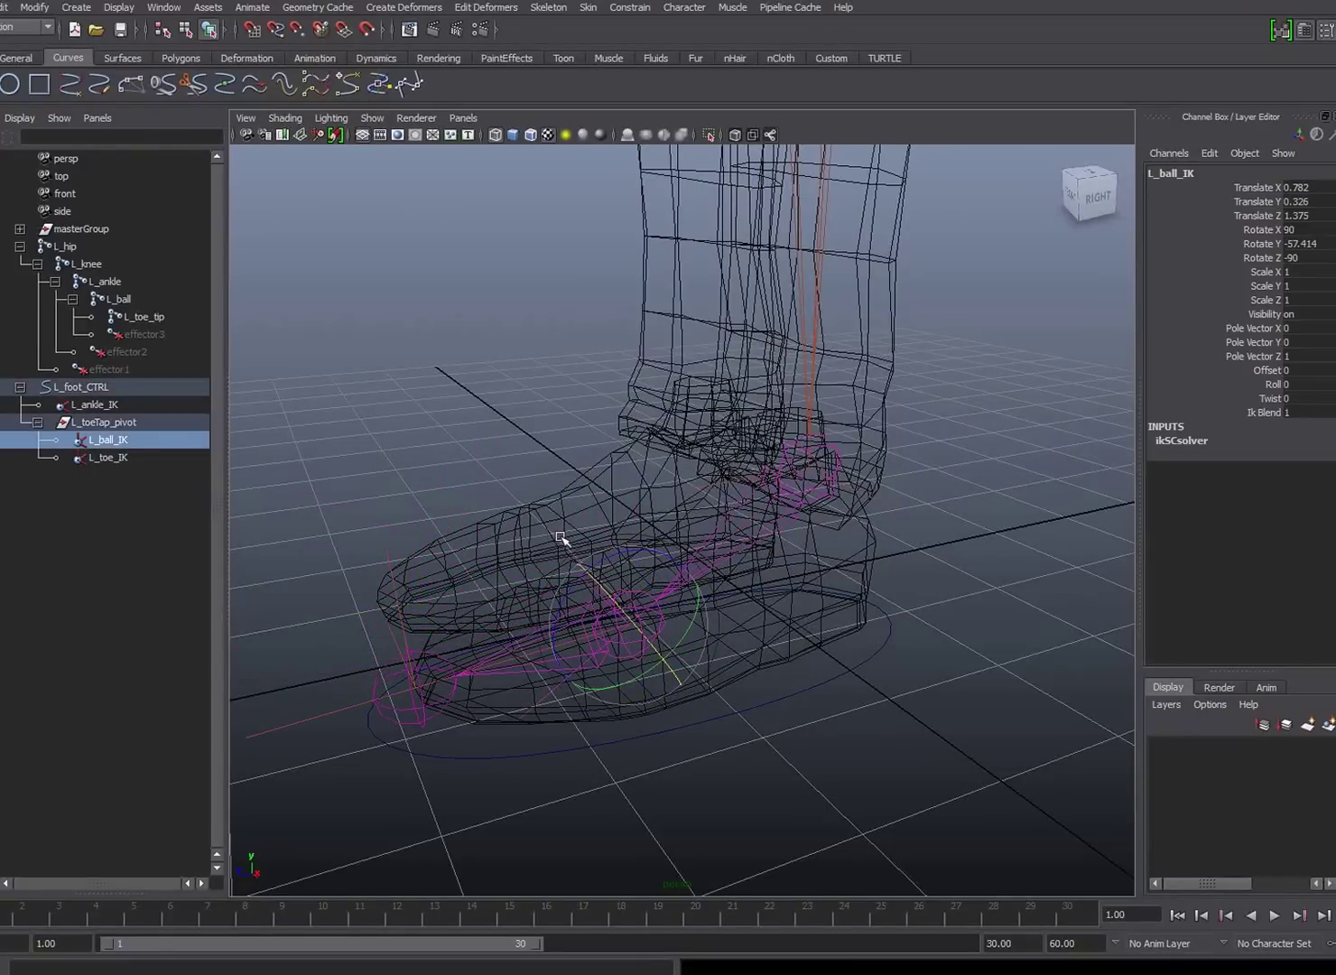
left_click_drag(594, 559, 674, 568)
key("ctrl+z")
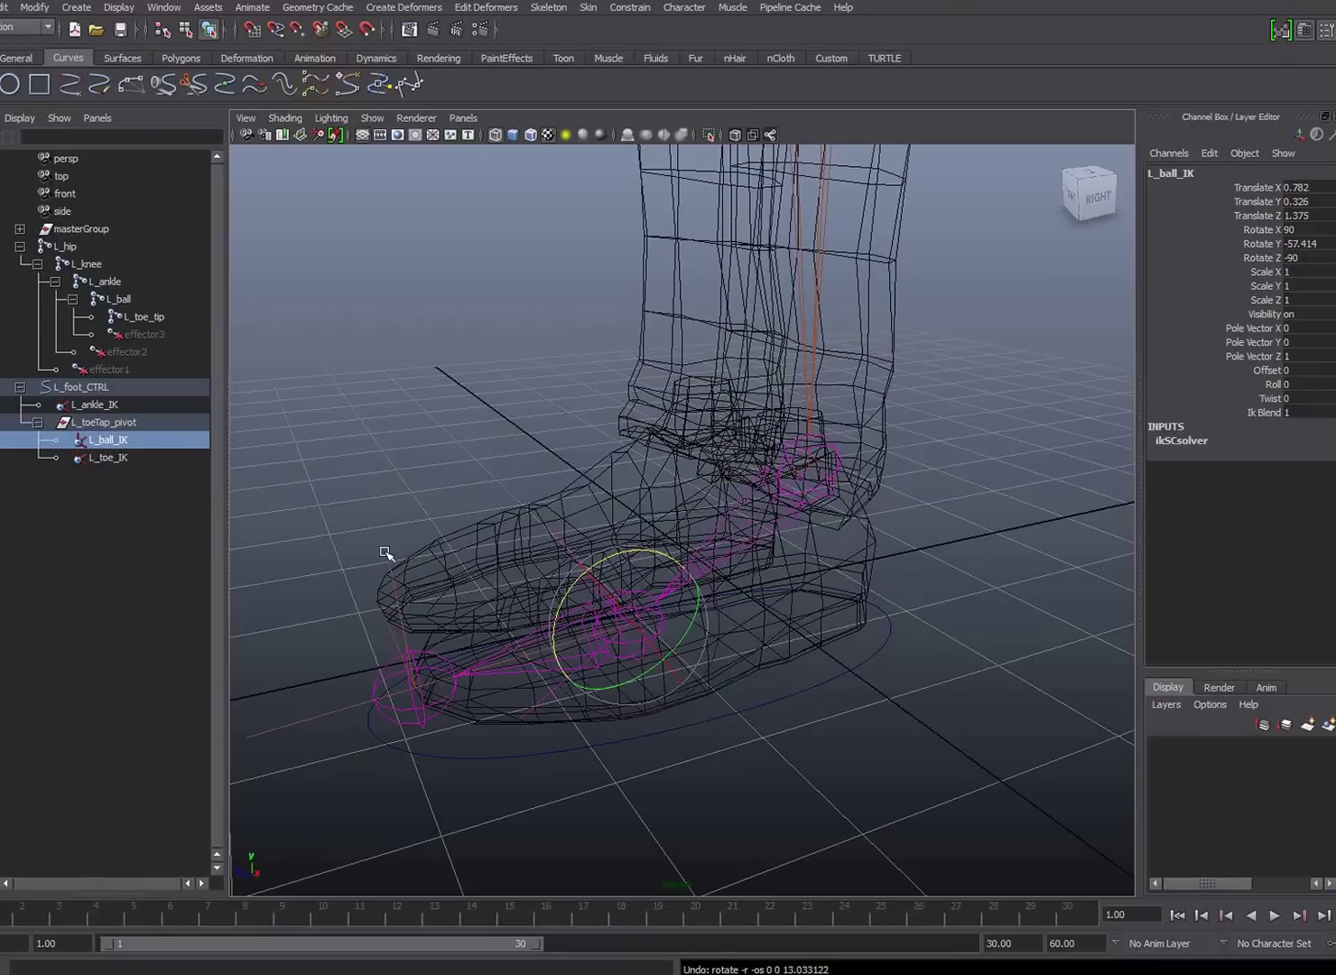
left_click(114, 422)
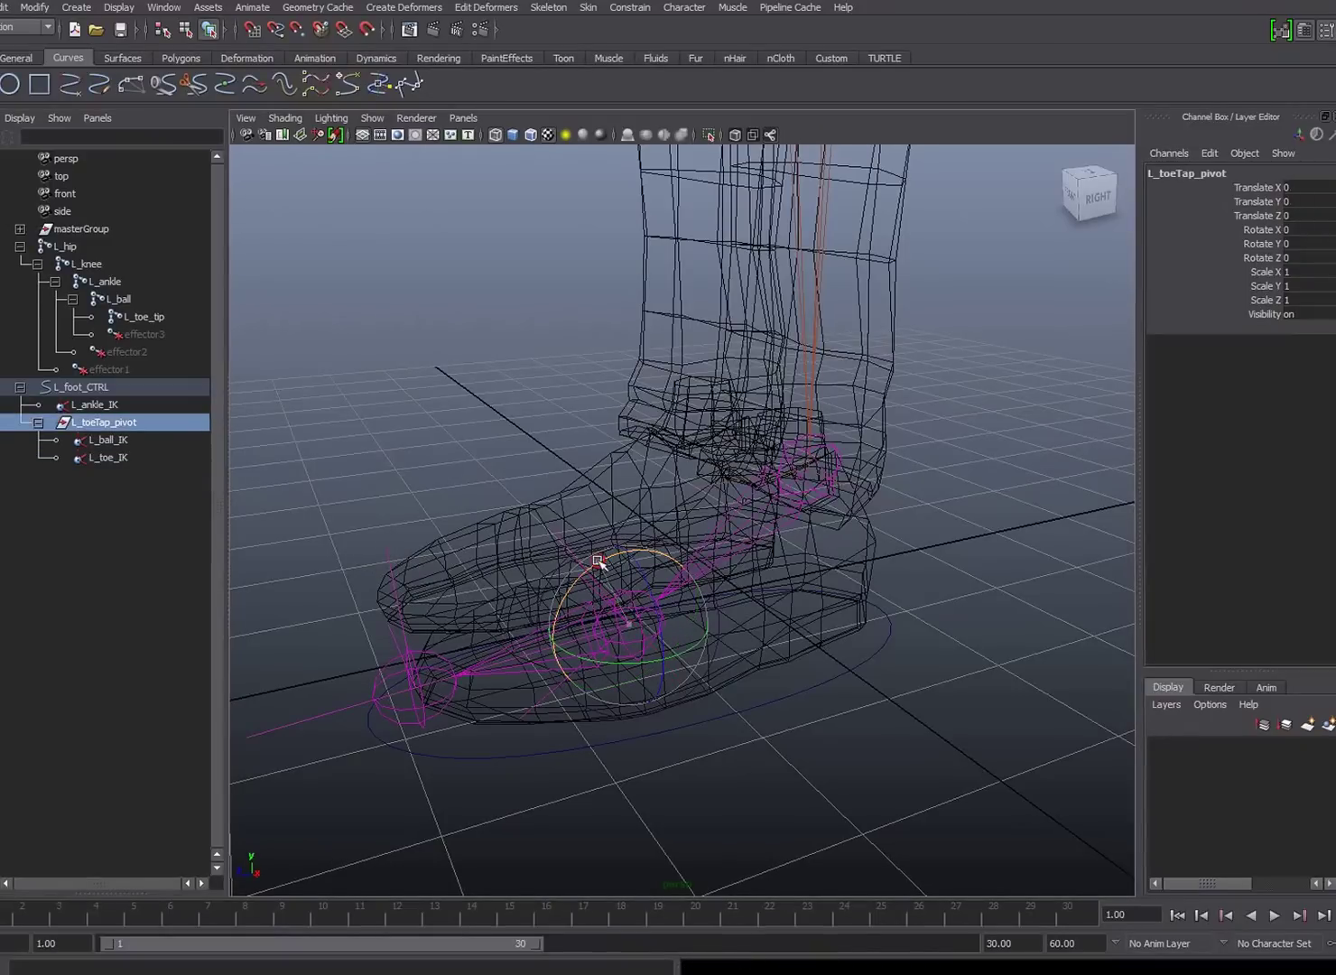
mouse_move(611, 554)
left_mouse_down()
mouse_move(658, 539)
mouse_move(597, 583)
left_mouse_up()
key("ctrl+z")
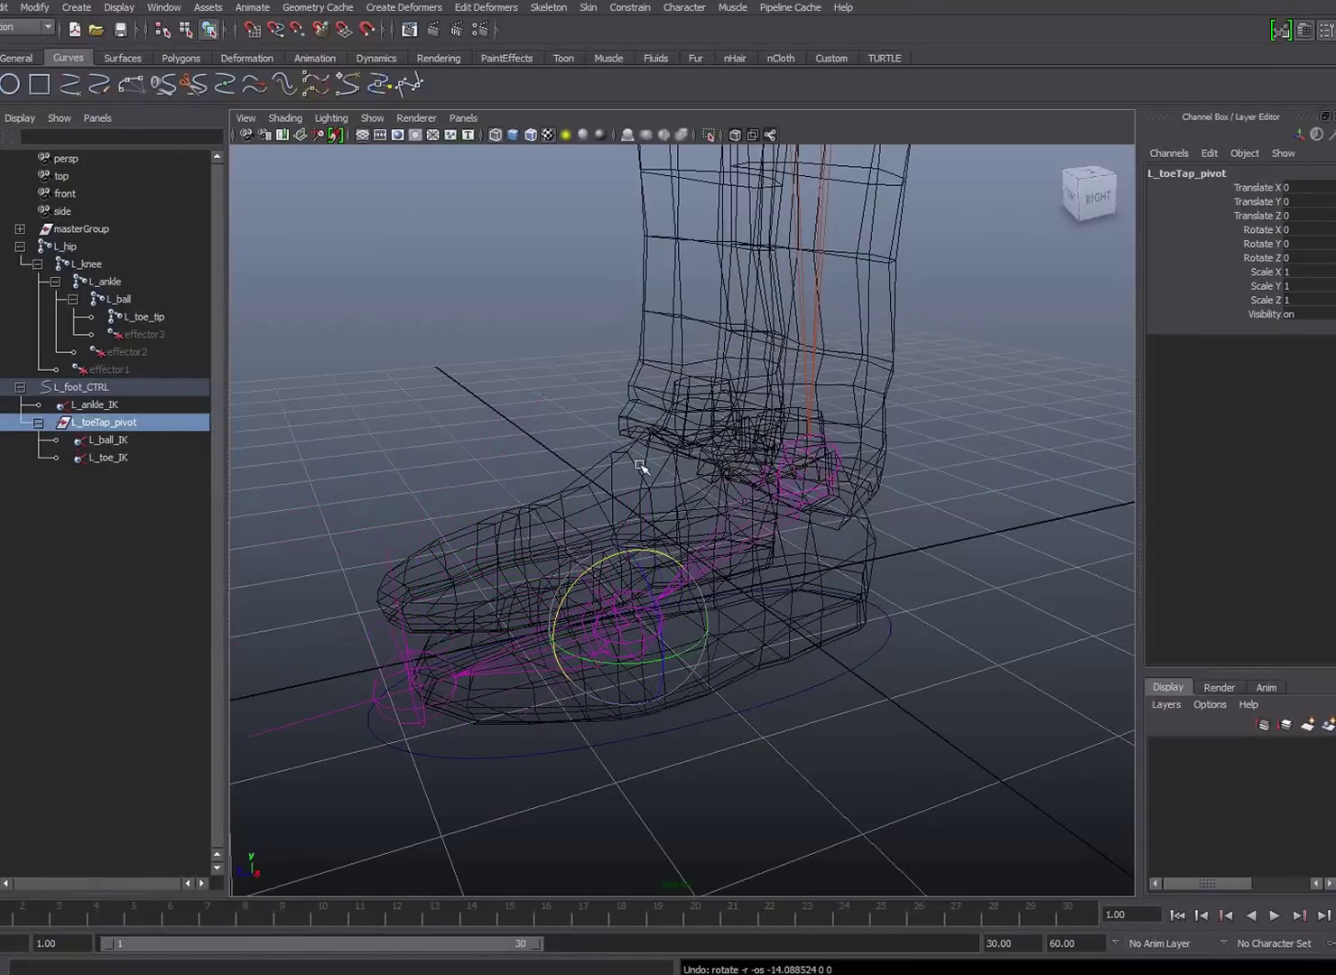
left_click(95, 405)
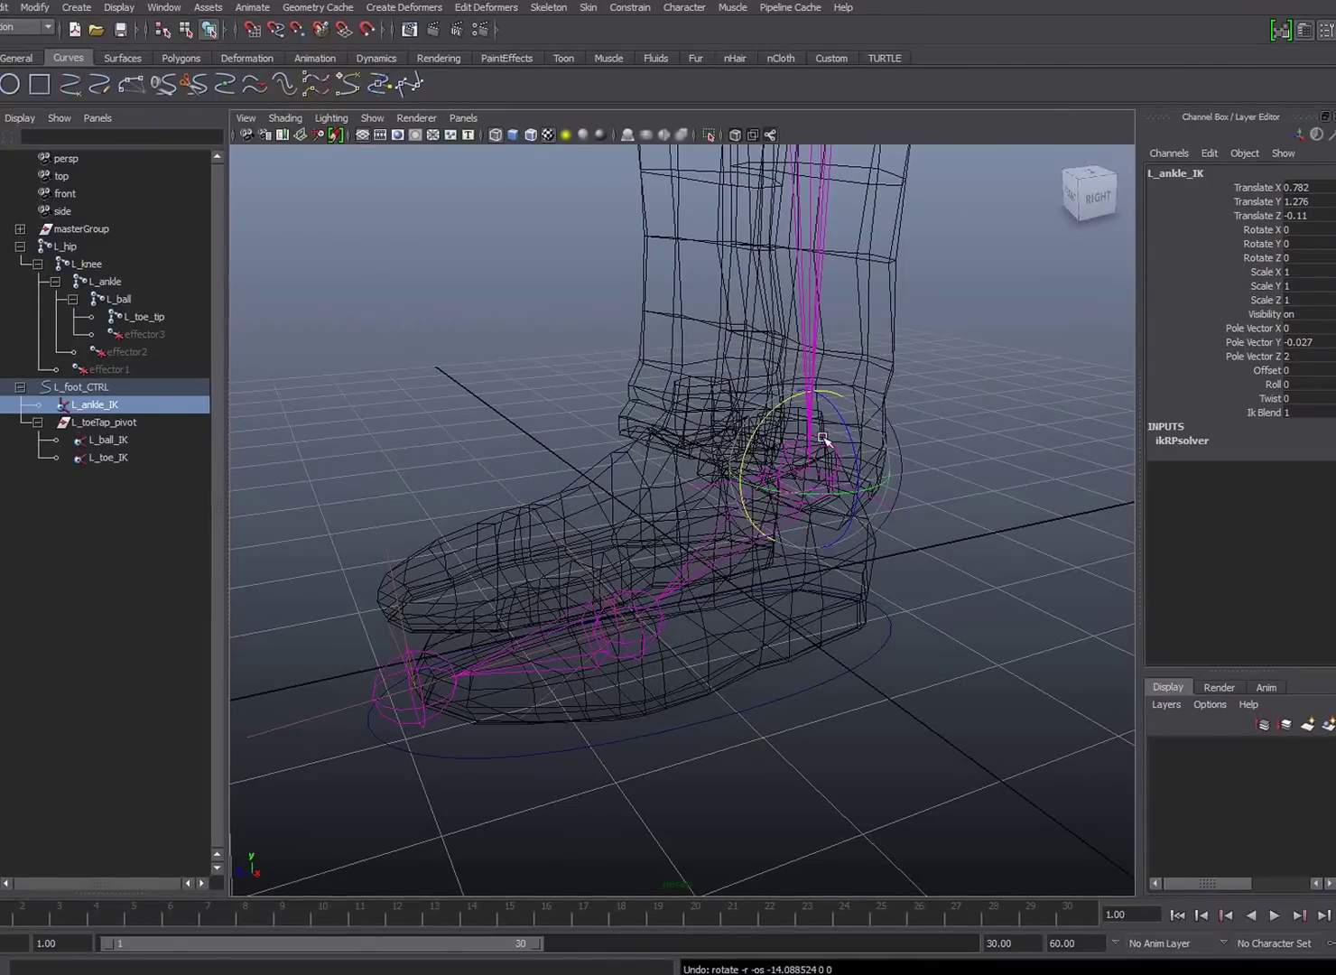
Group L_ankle_IK alone, snap its pivot to the ball of the foot, and test-rotate then undo.
key("ctrl+g")
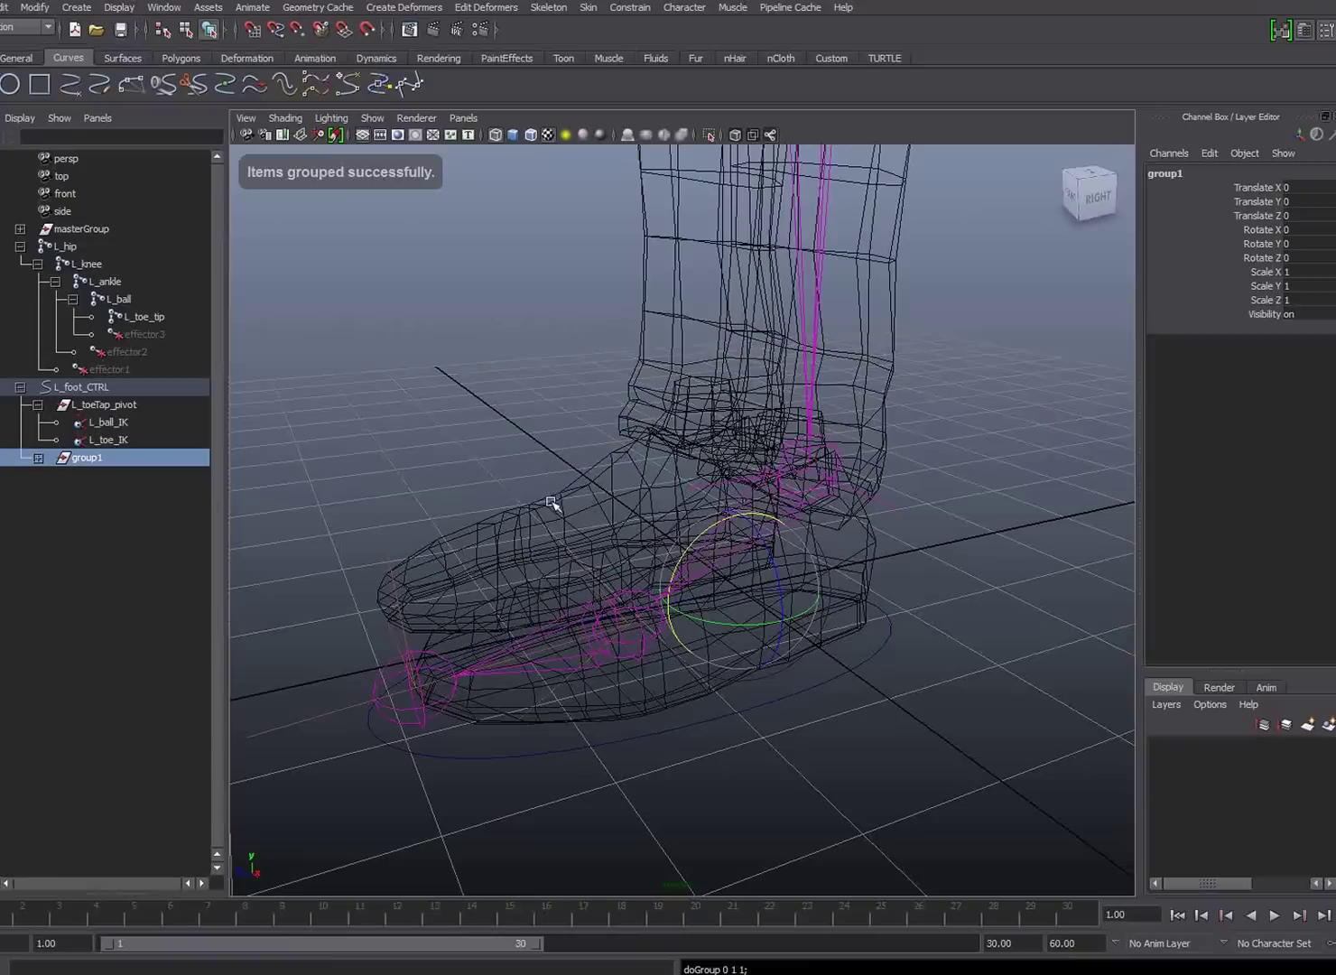
left_click(38, 457)
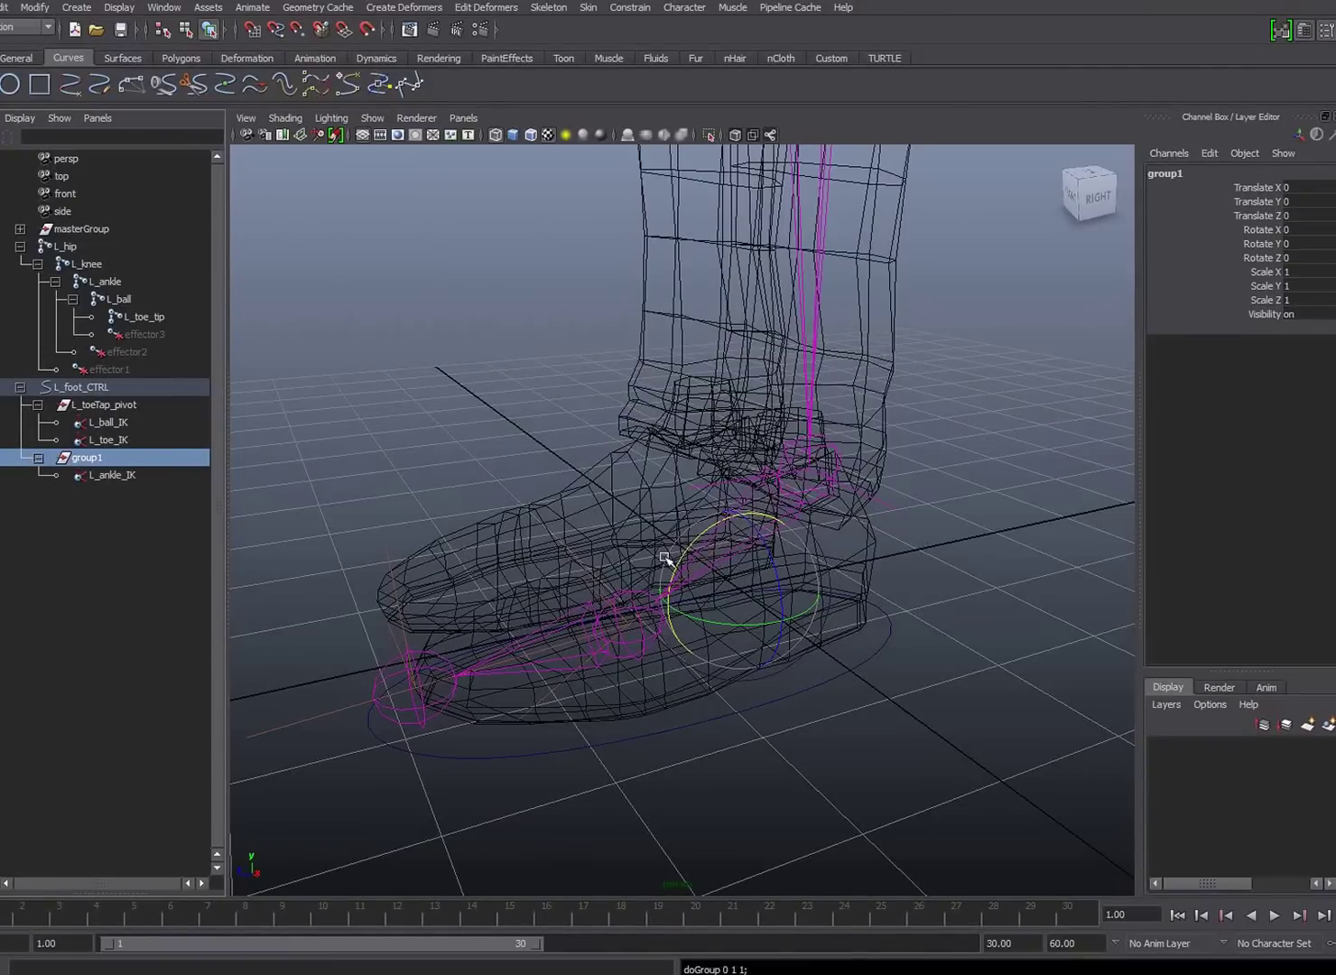
key("w")
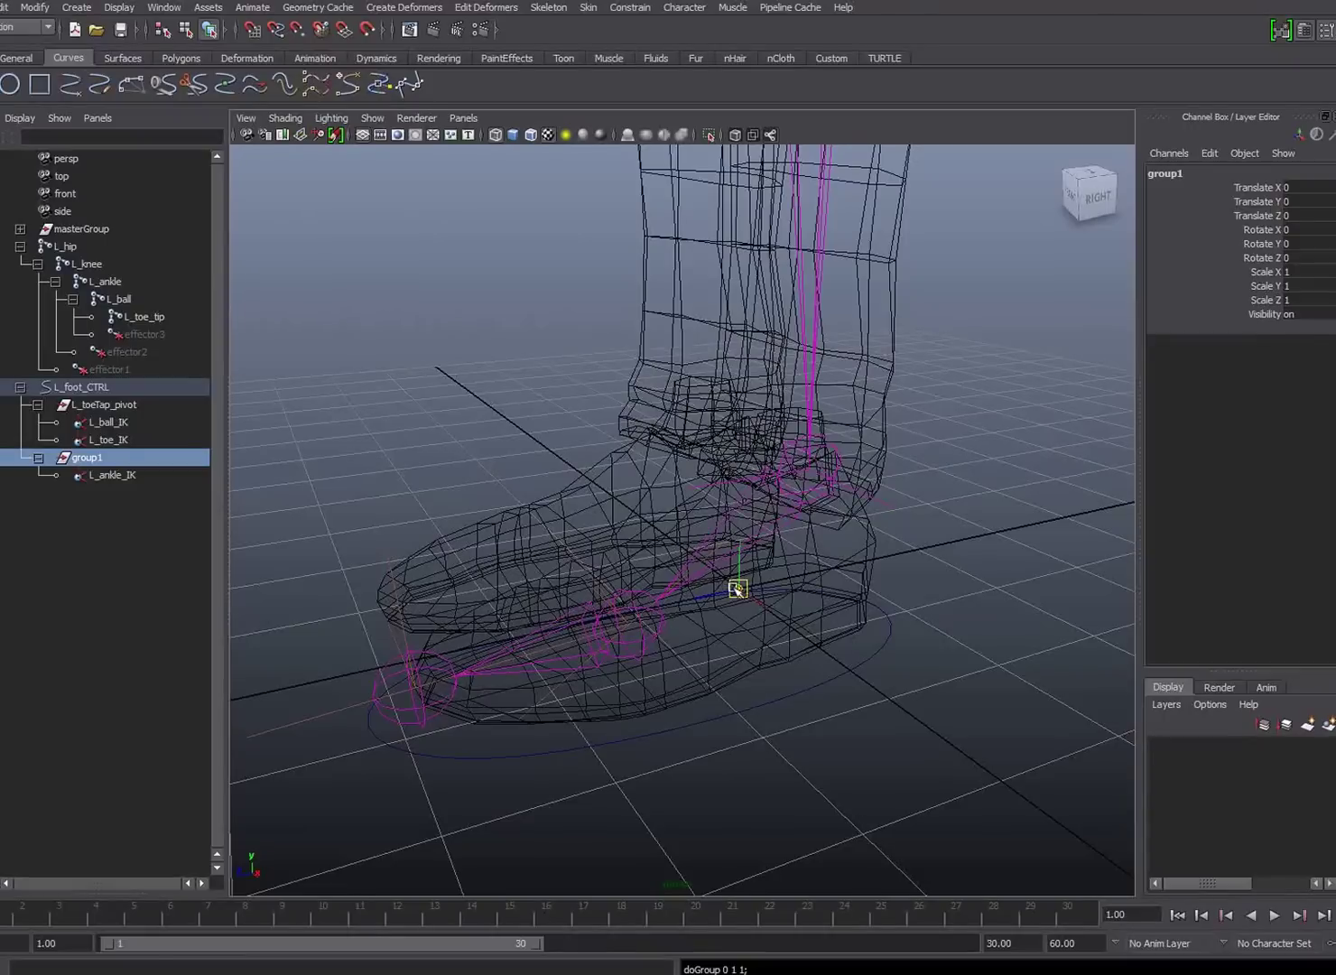
left_click_drag(743, 594, 629, 625)
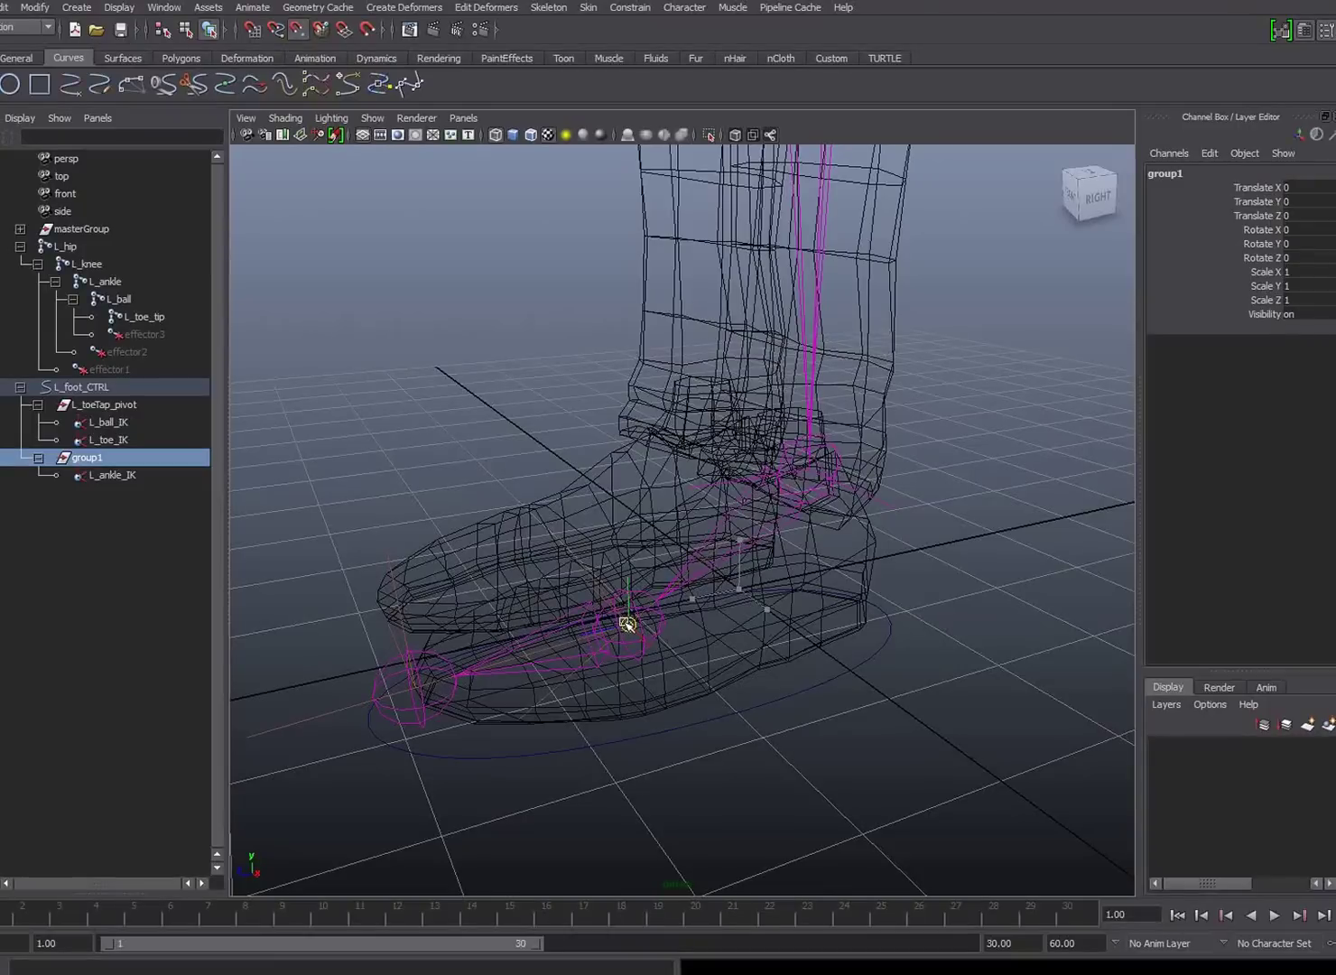
left_click_drag(626, 624, 629, 625)
left_click_drag(629, 627, 627, 624)
key("Insert")
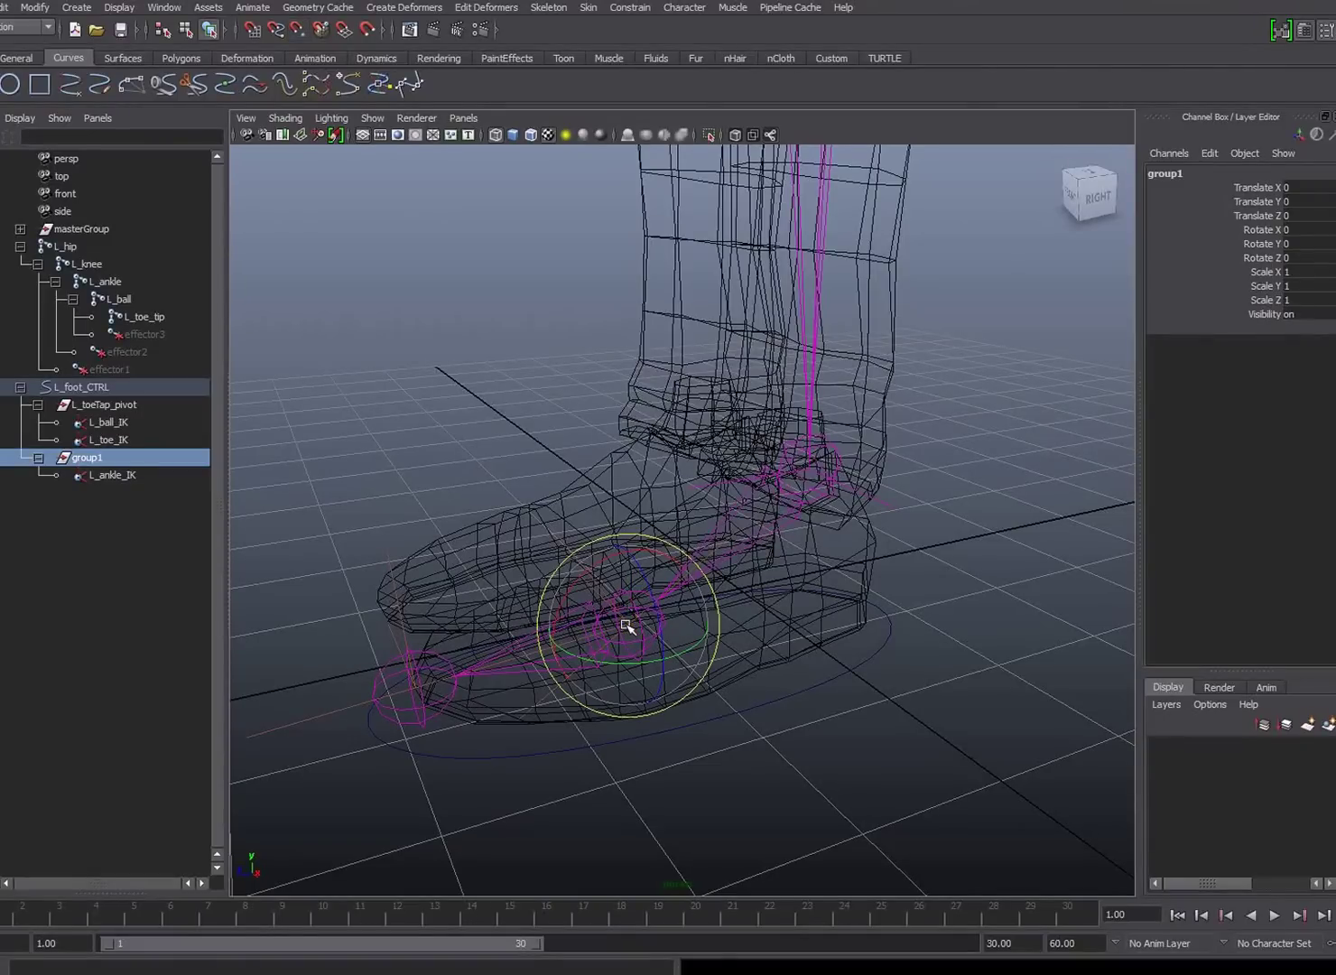
mouse_move(599, 561)
left_mouse_down()
mouse_move(560, 591)
mouse_move(606, 574)
left_mouse_up()
key("ctrl+z")
Rename the ankle group L_heelPeel_pivot.
middle_click_drag(705, 521, 692, 585, "alt")
scroll(692, 585, "down", 1)
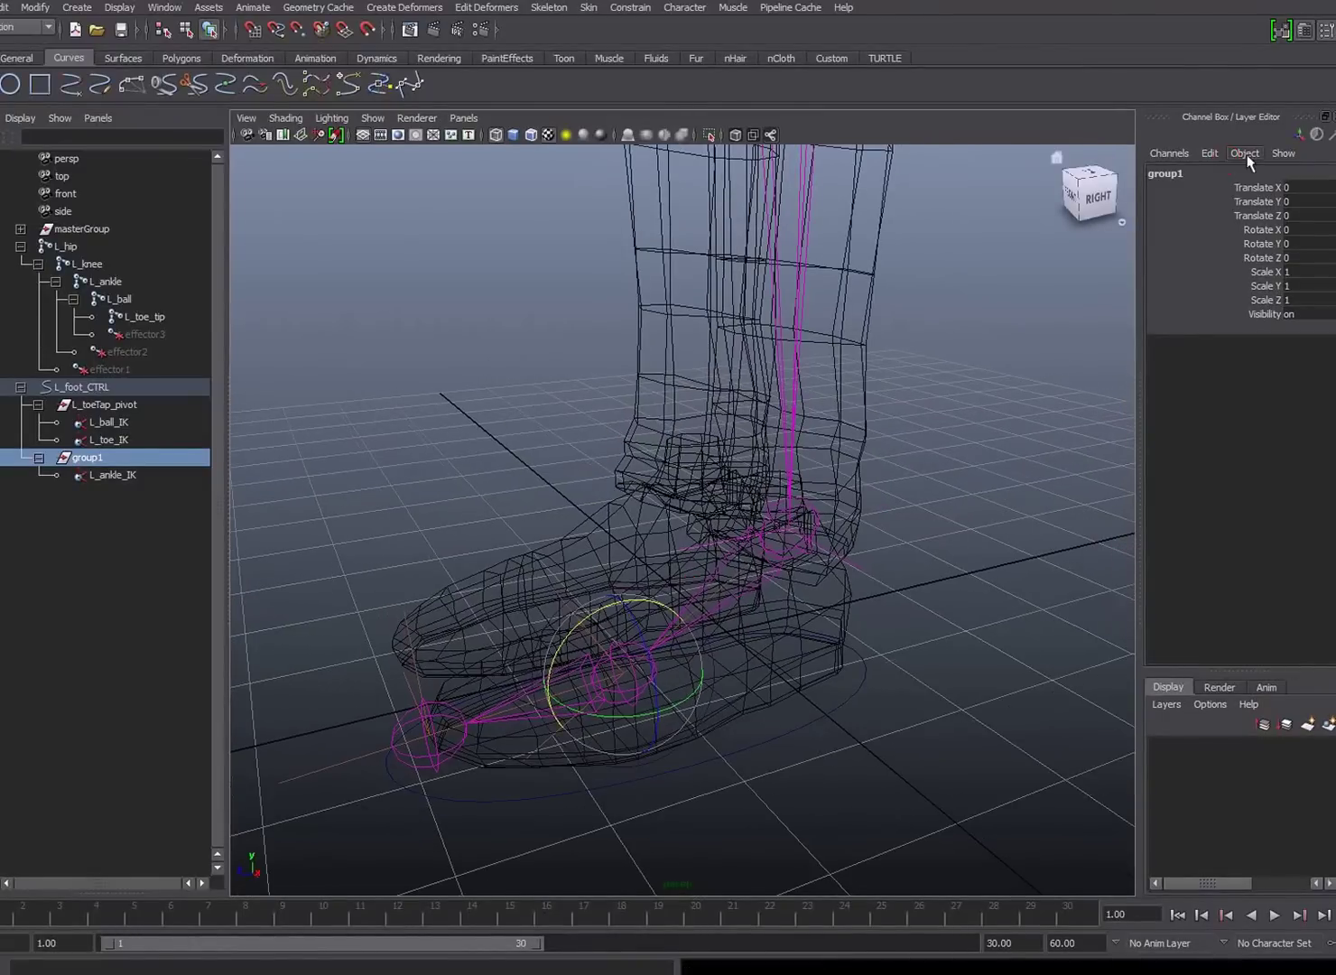
left_click(1165, 181)
double_click(1178, 173)
type("L_heelPeel_pivot")
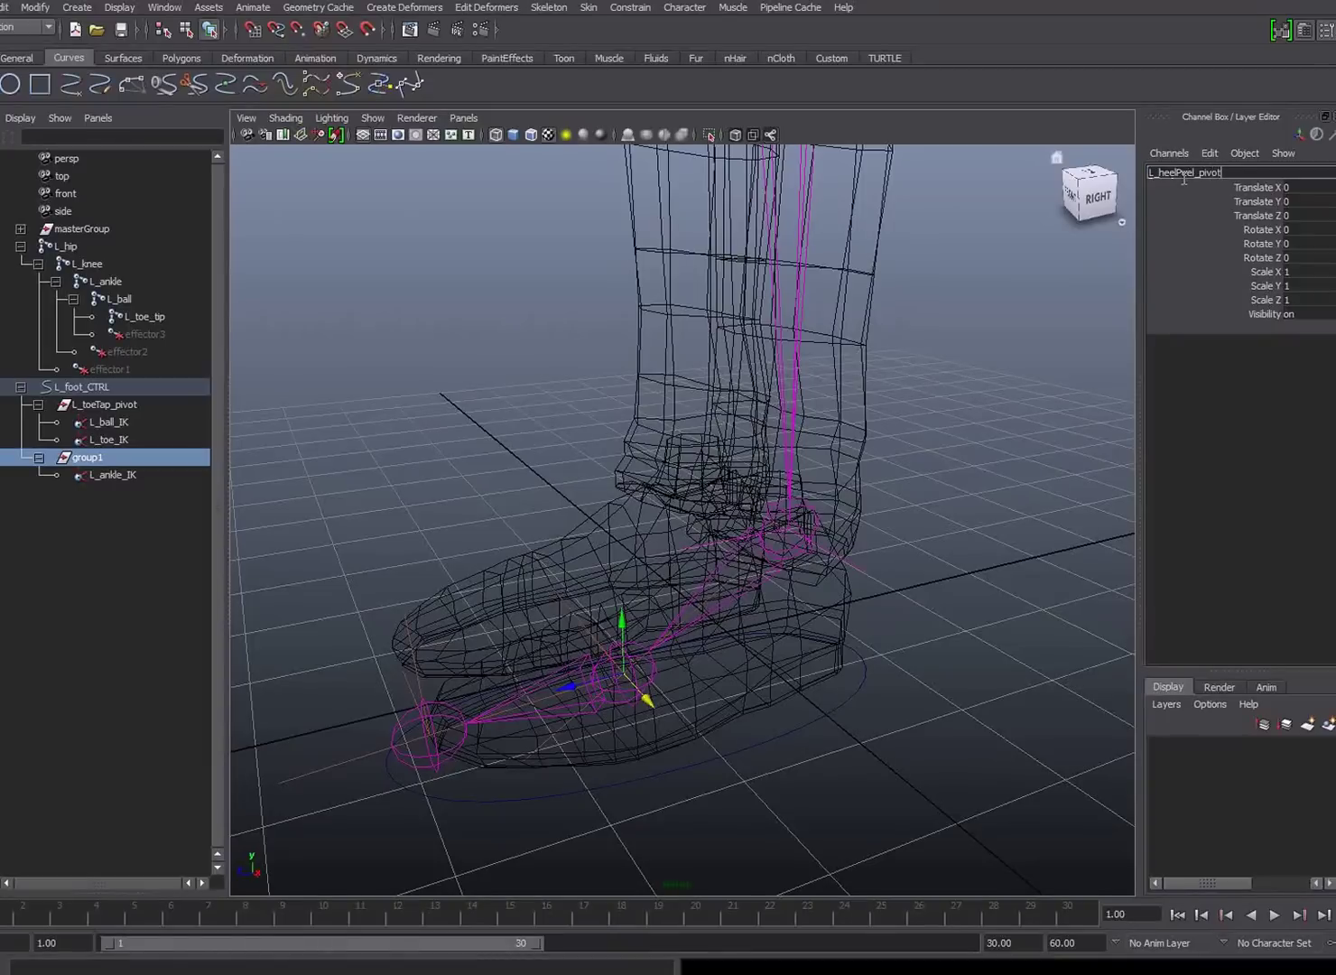
key("Return")
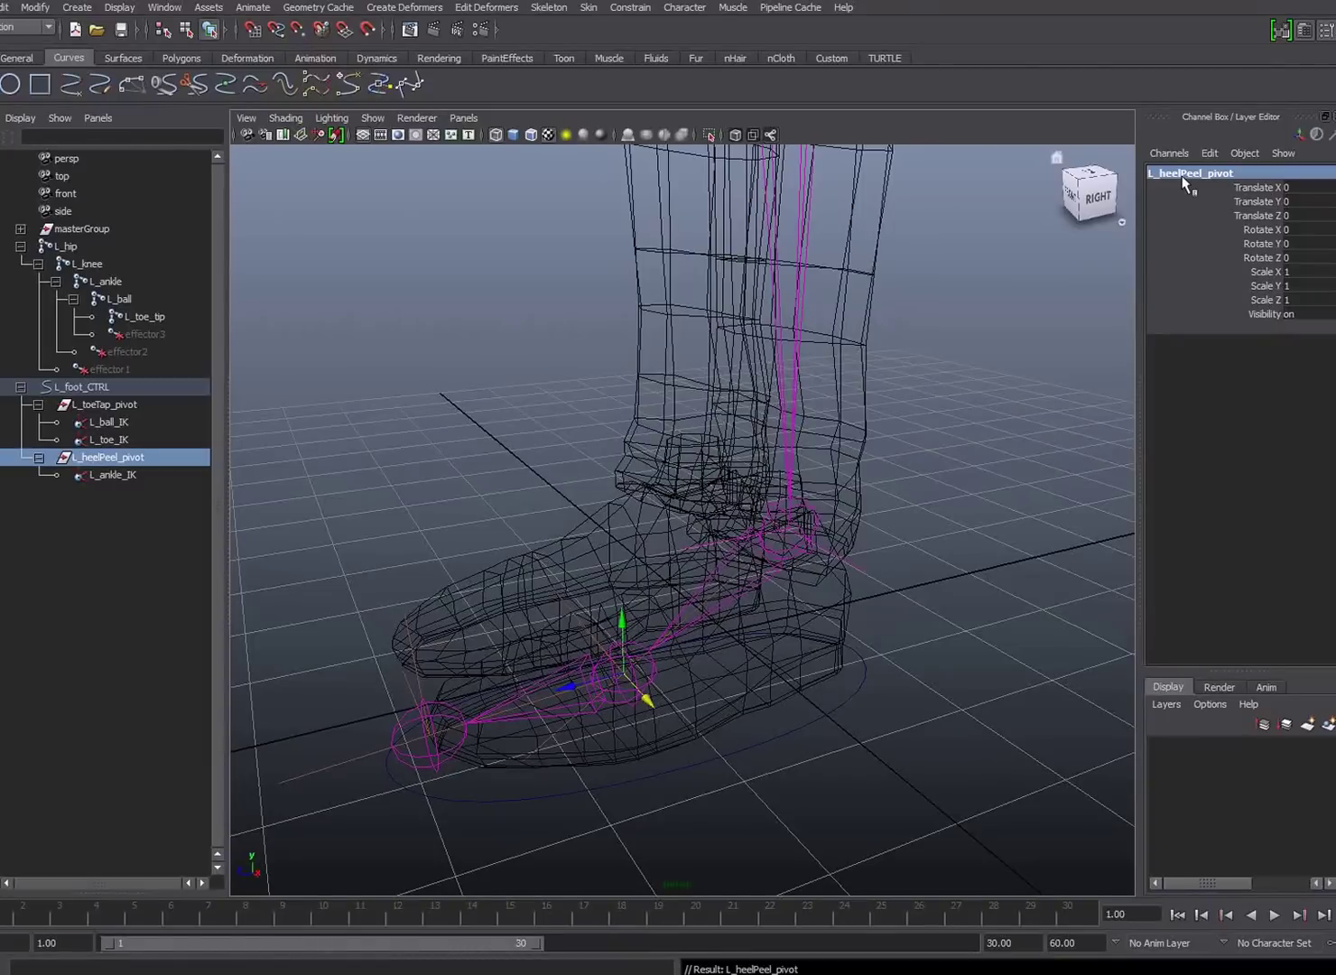
Raise L_foot_CTRL to test the rig, then undo the move.
key("Up")
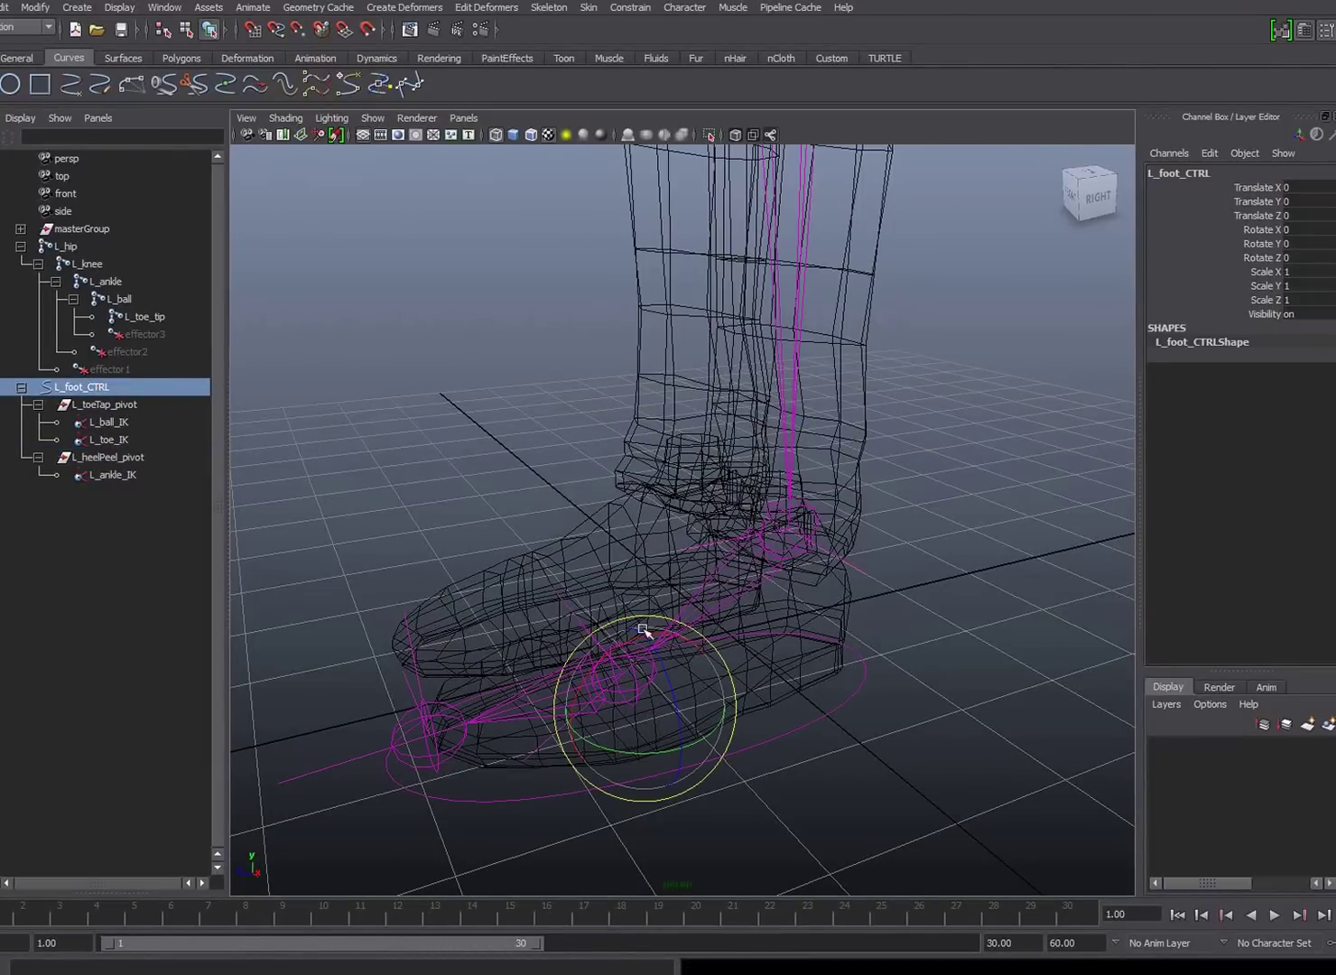
key("w")
left_click_drag(645, 630, 691, 661)
key("ctrl+z")
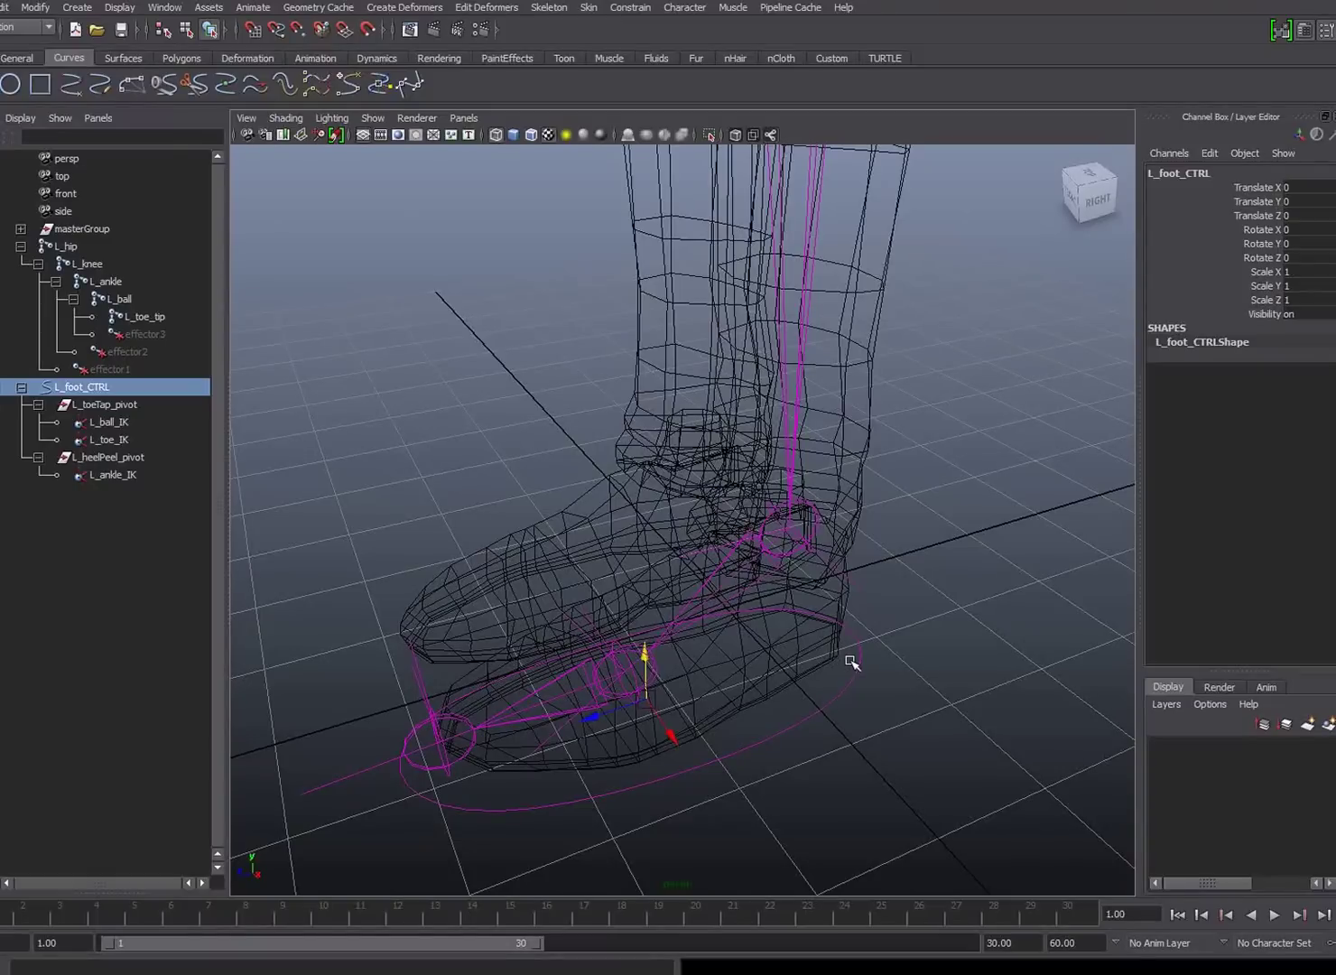
key("r")
left_click_drag(597, 715, 778, 682)
left_click_drag(780, 682, 734, 636, "alt")
key("space")
right_click_drag(907, 652, 1052, 687, "alt")
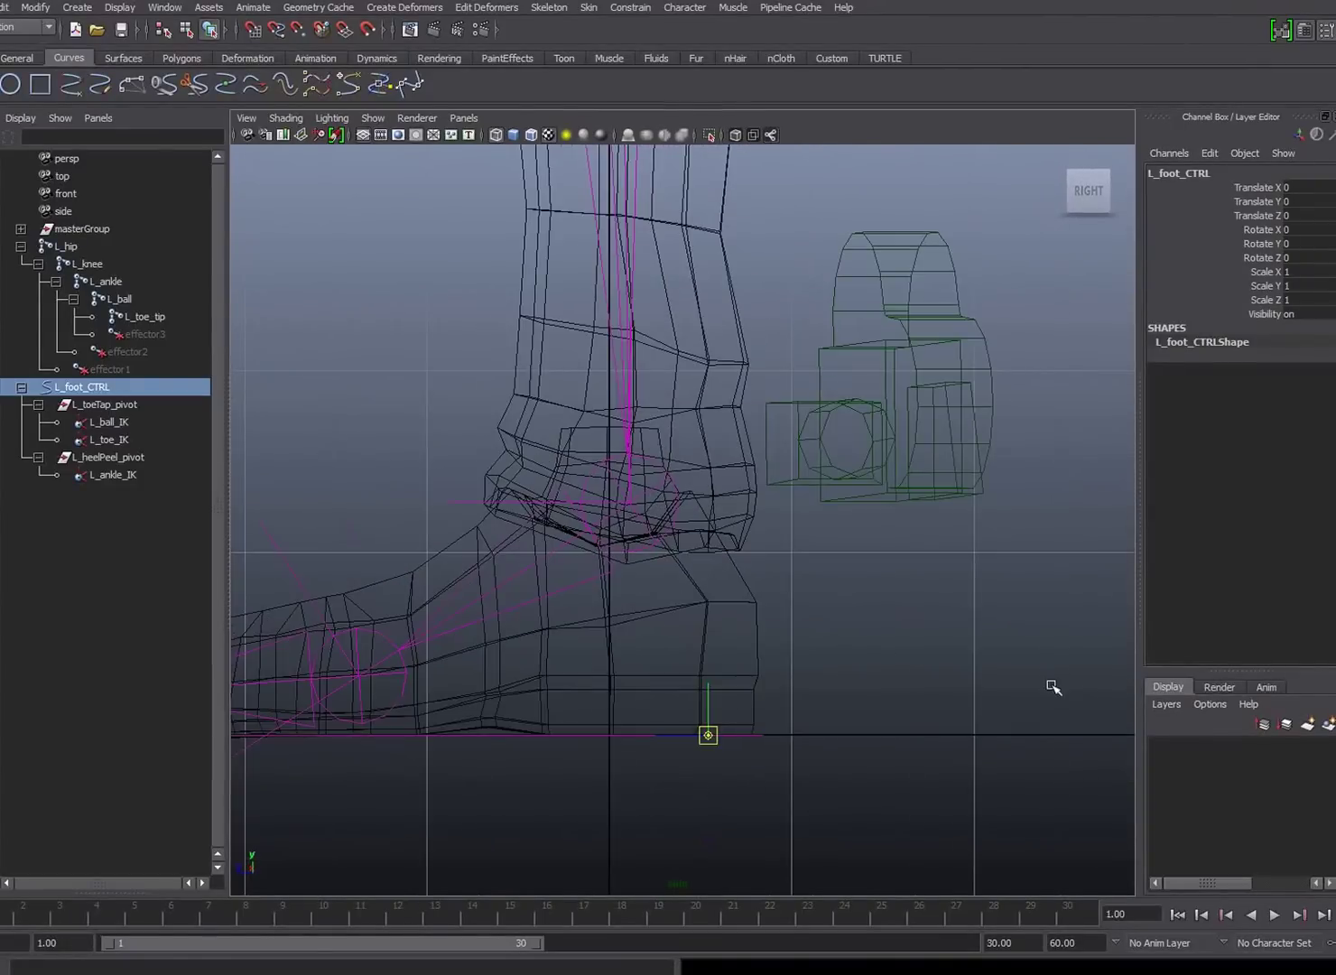
left_click_drag(674, 736, 719, 738)
middle_click_drag(736, 685, 764, 630, "alt")
right_click_drag(782, 673, 798, 679, "alt")
key("space")
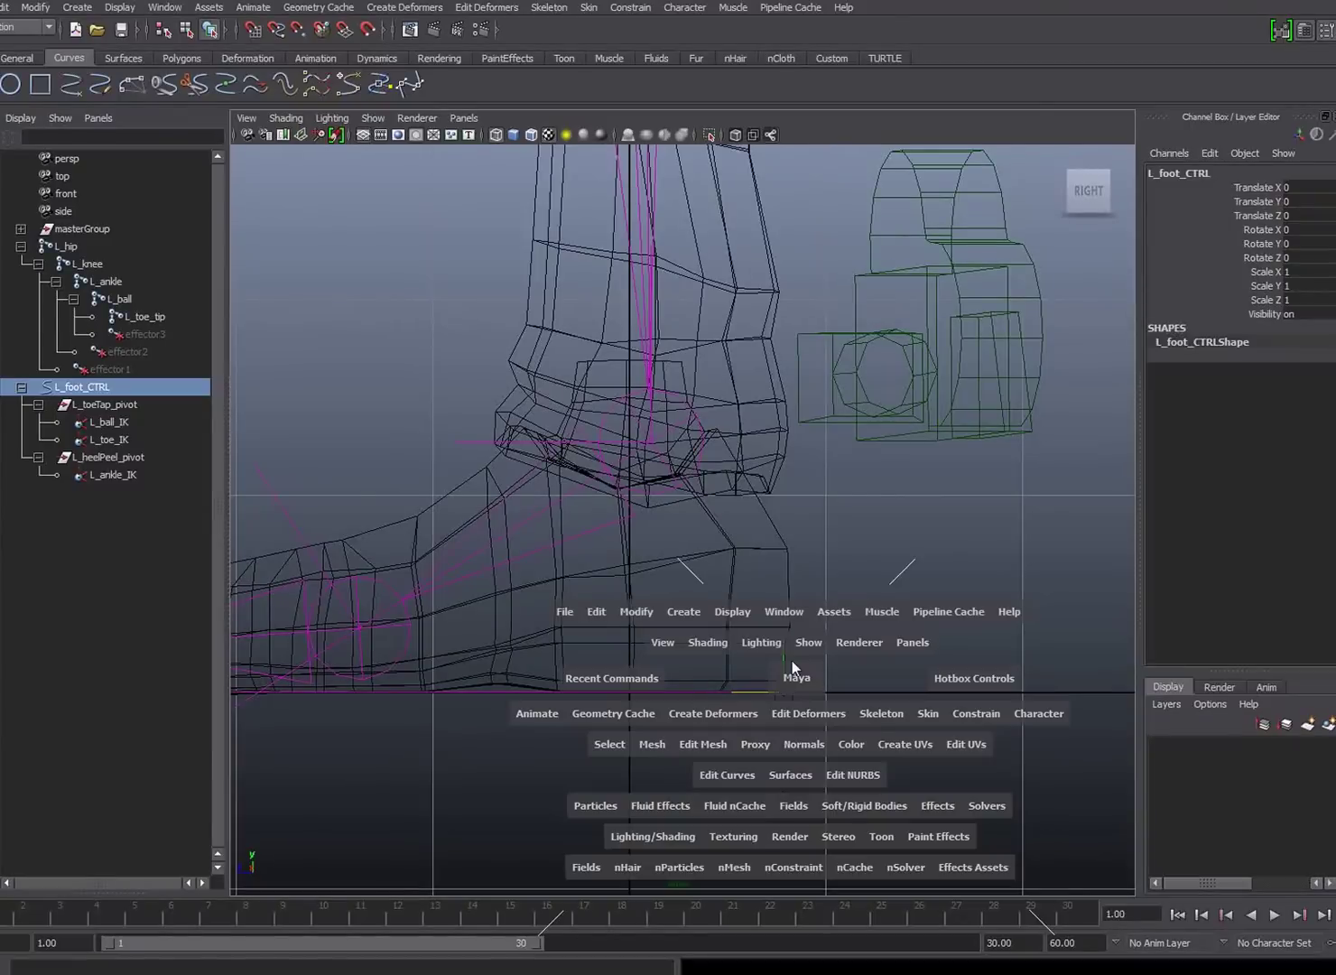
left_click_drag(794, 668, 780, 734)
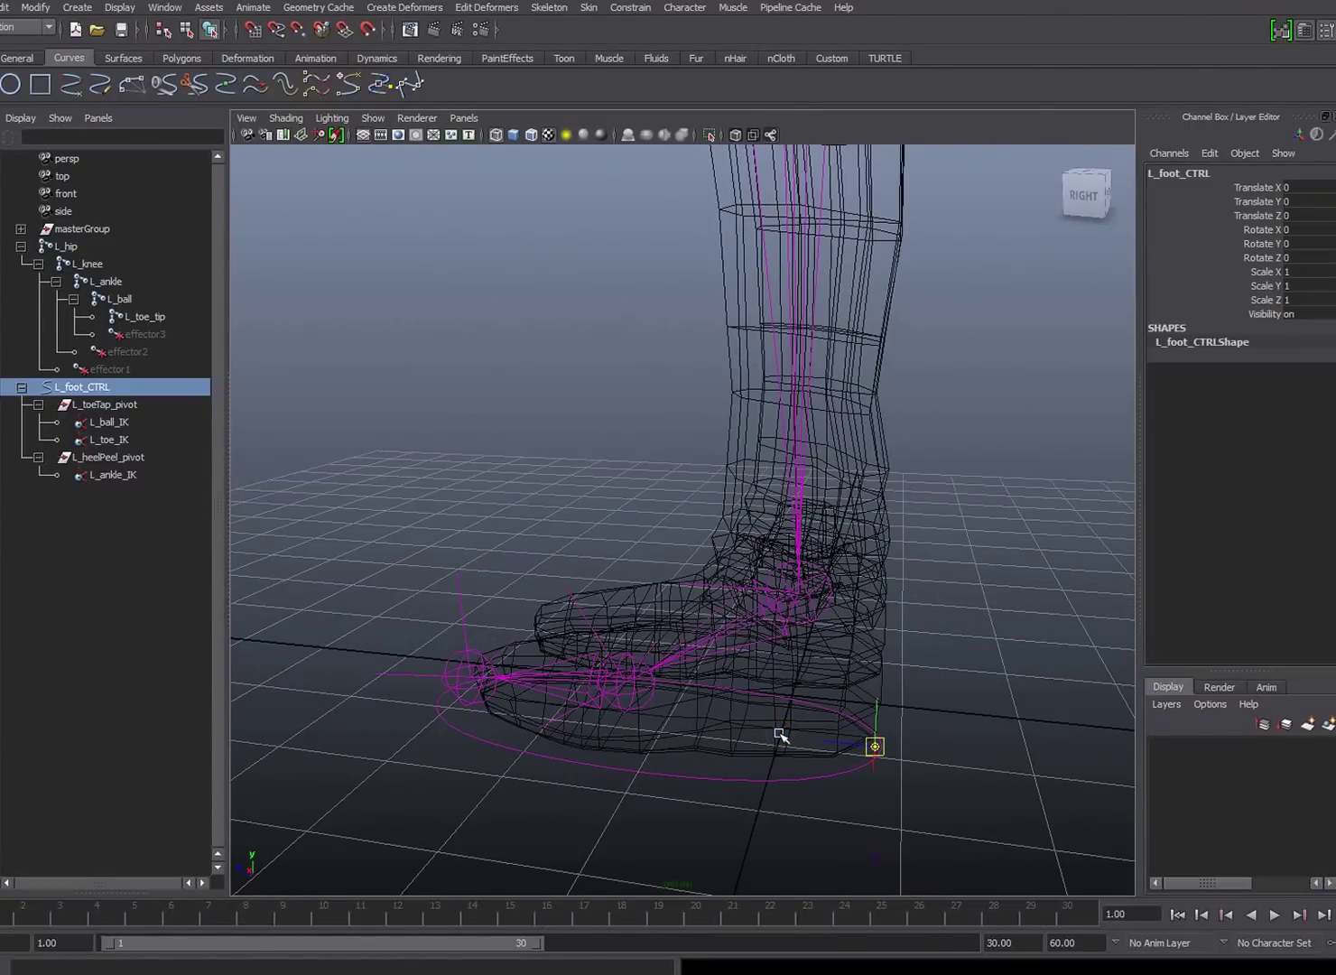
key("e")
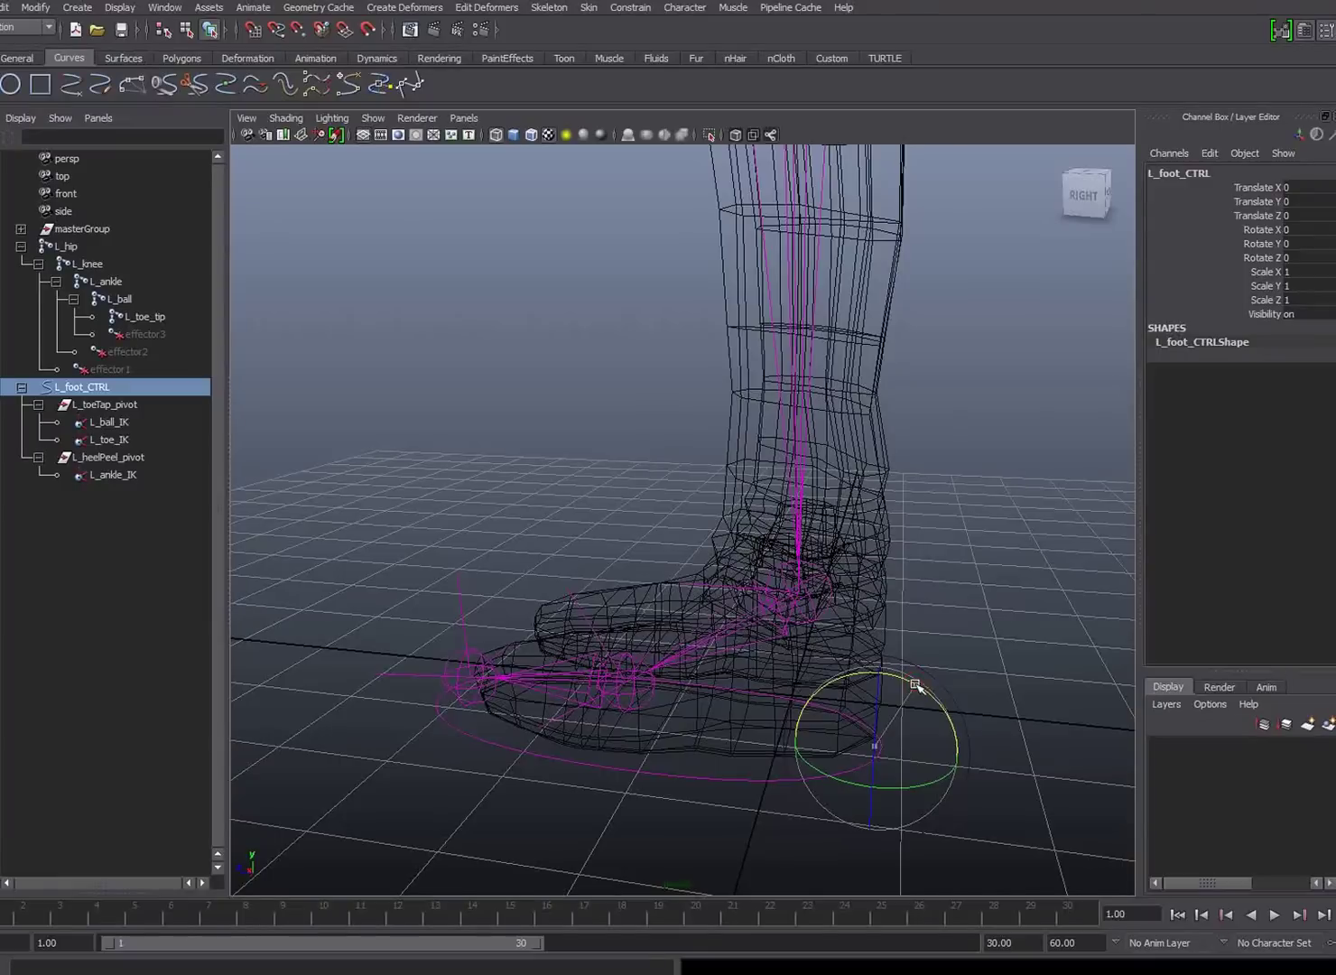
left_click_drag(915, 684, 945, 705)
key("ctrl+z")
key("ctrl+z")
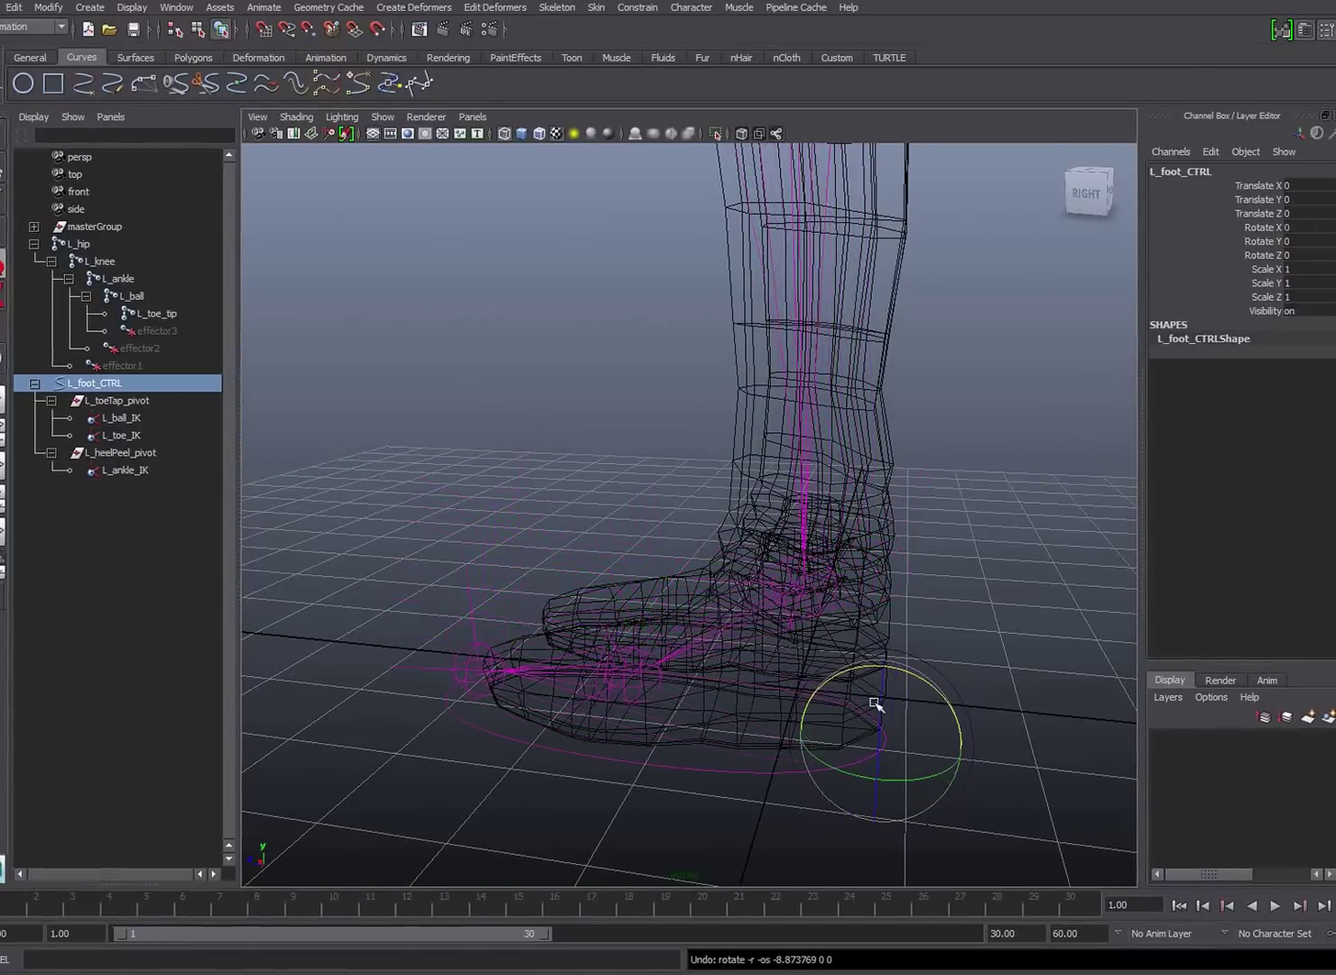
left_click_drag(723, 722, 756, 722, "alt")
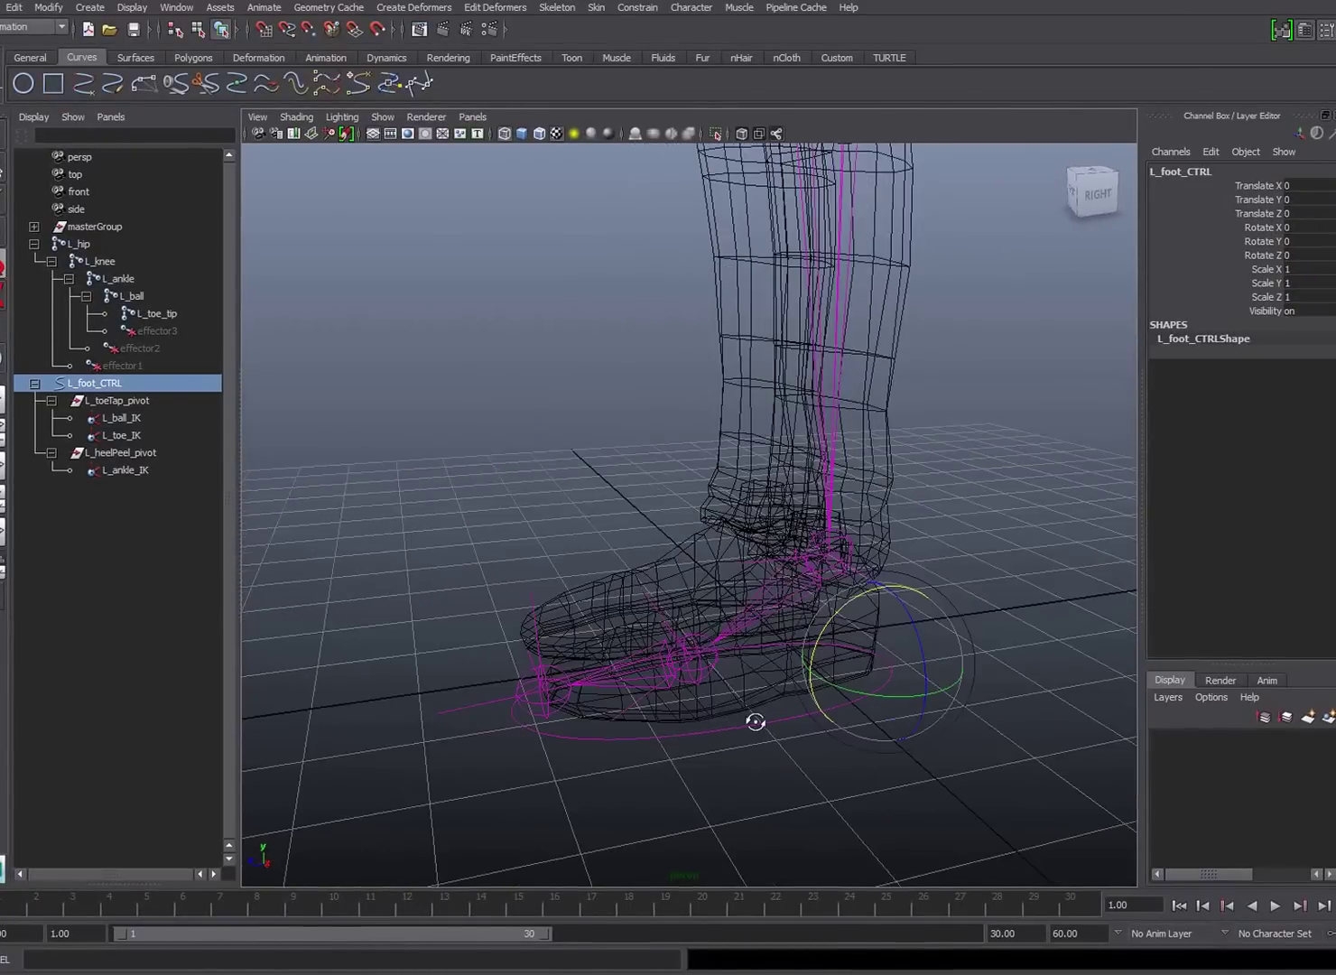
left_click(113, 453)
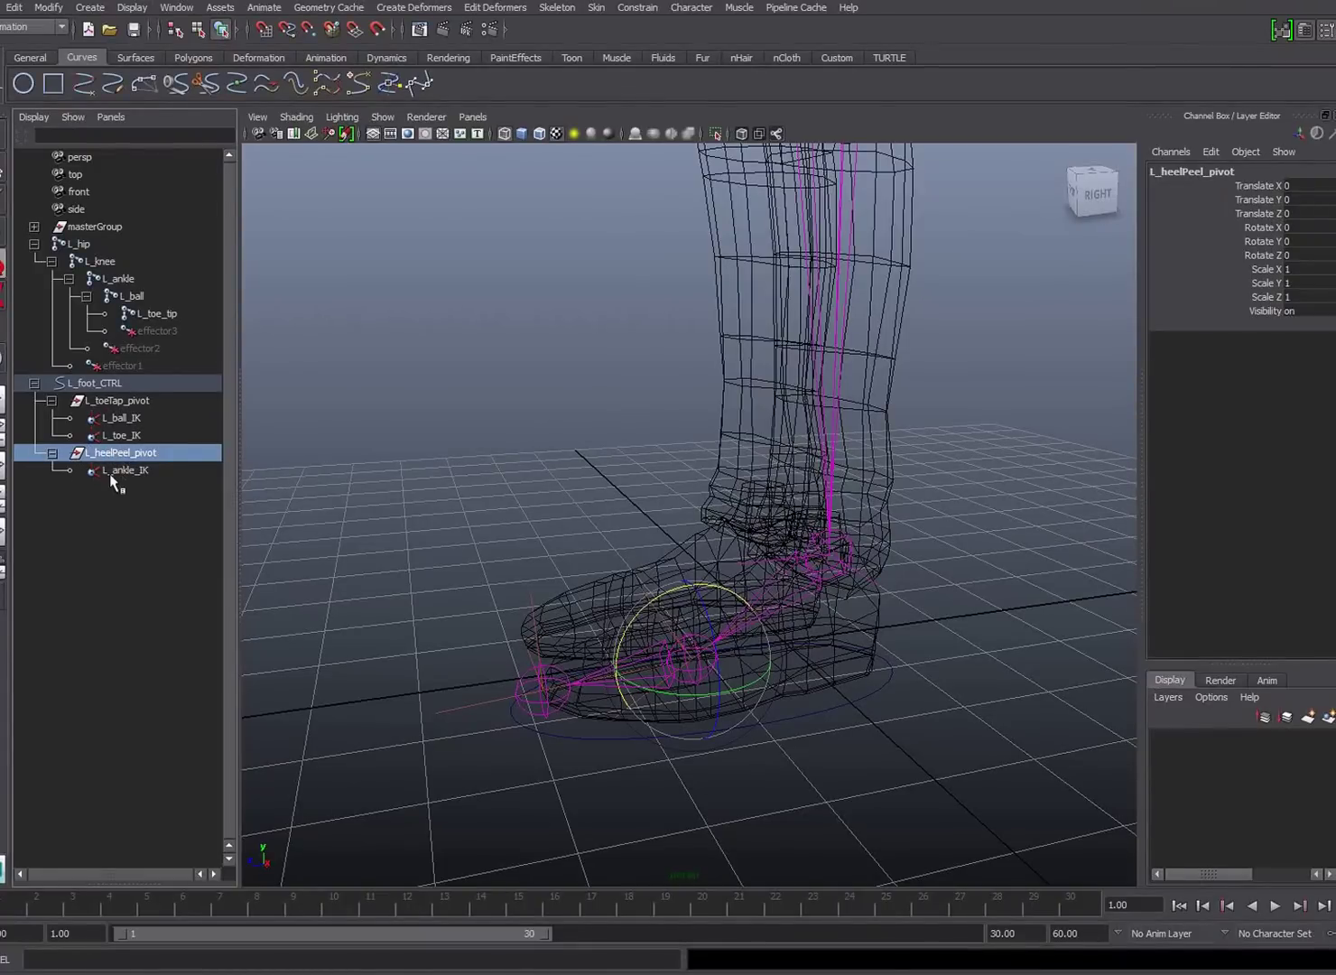
Group L_heelPeel_pivot and L_toeTap_pivot and snap the new group's pivot onto the ball joint.
left_click(131, 399, "ctrl")
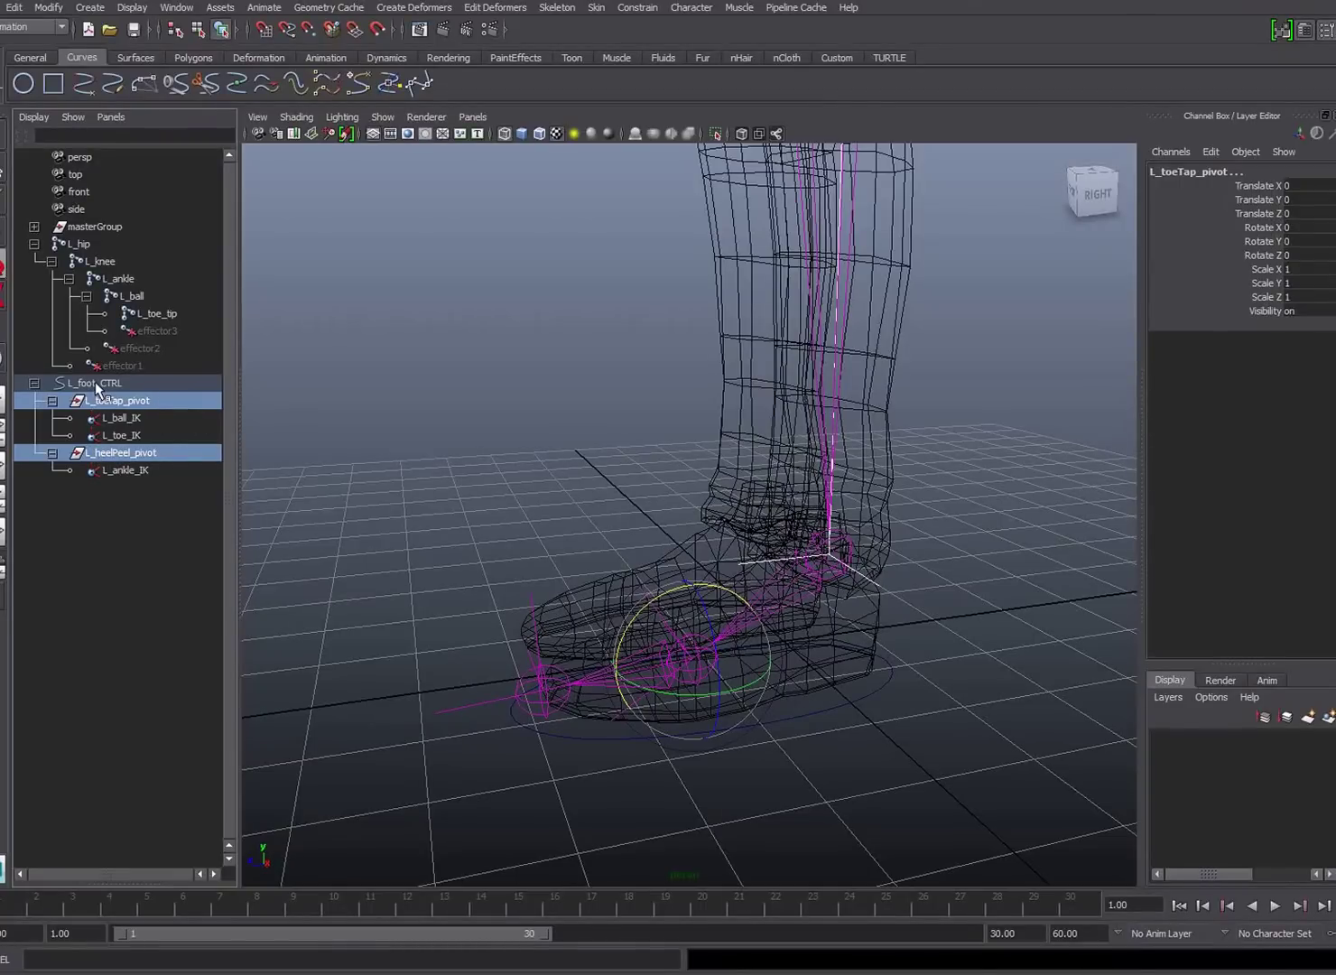
key("ctrl+g")
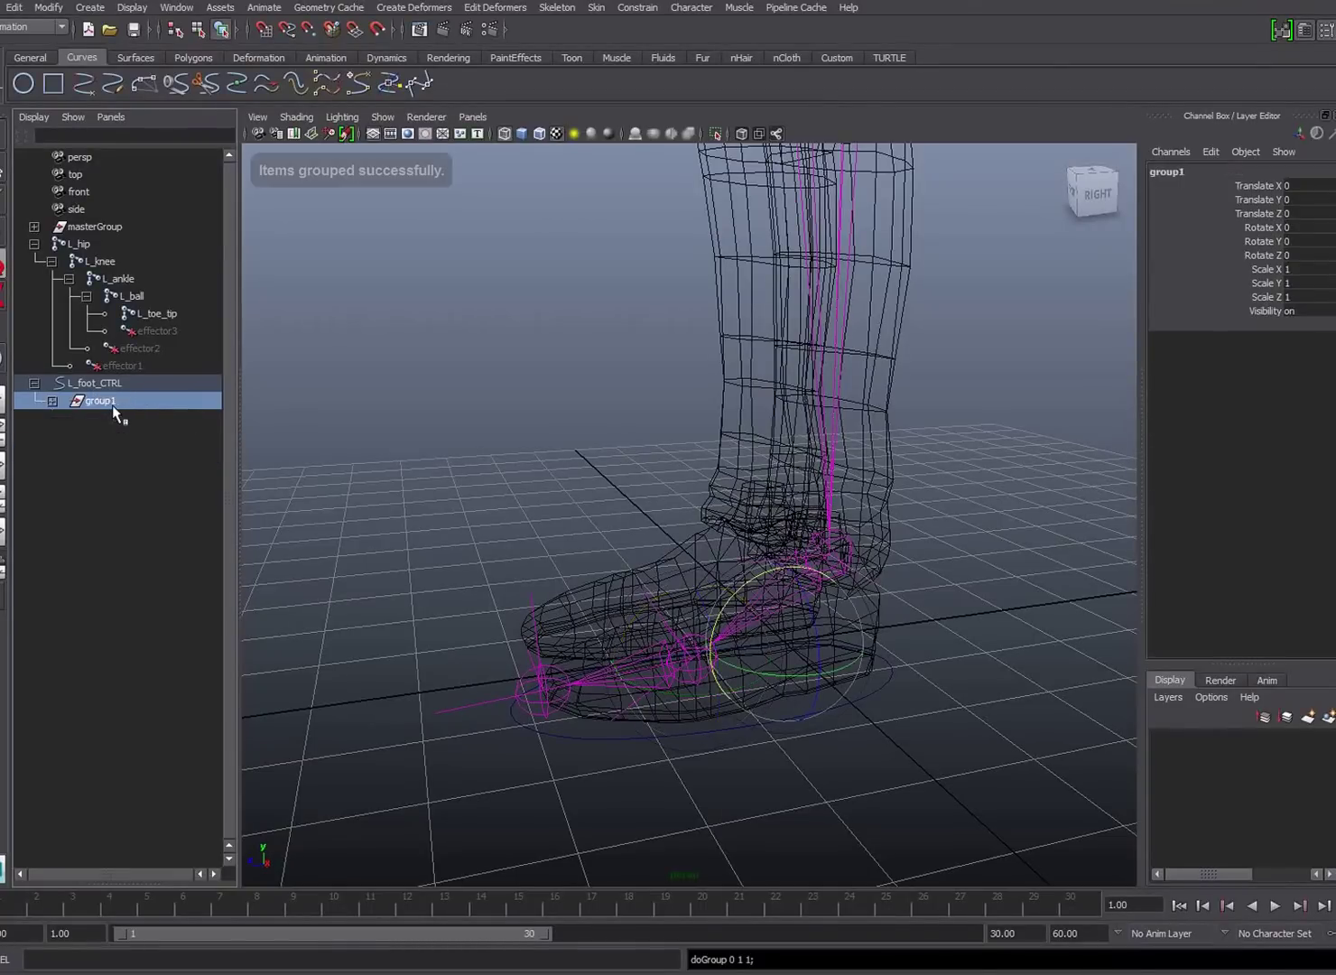
left_click(51, 401)
left_click(68, 420)
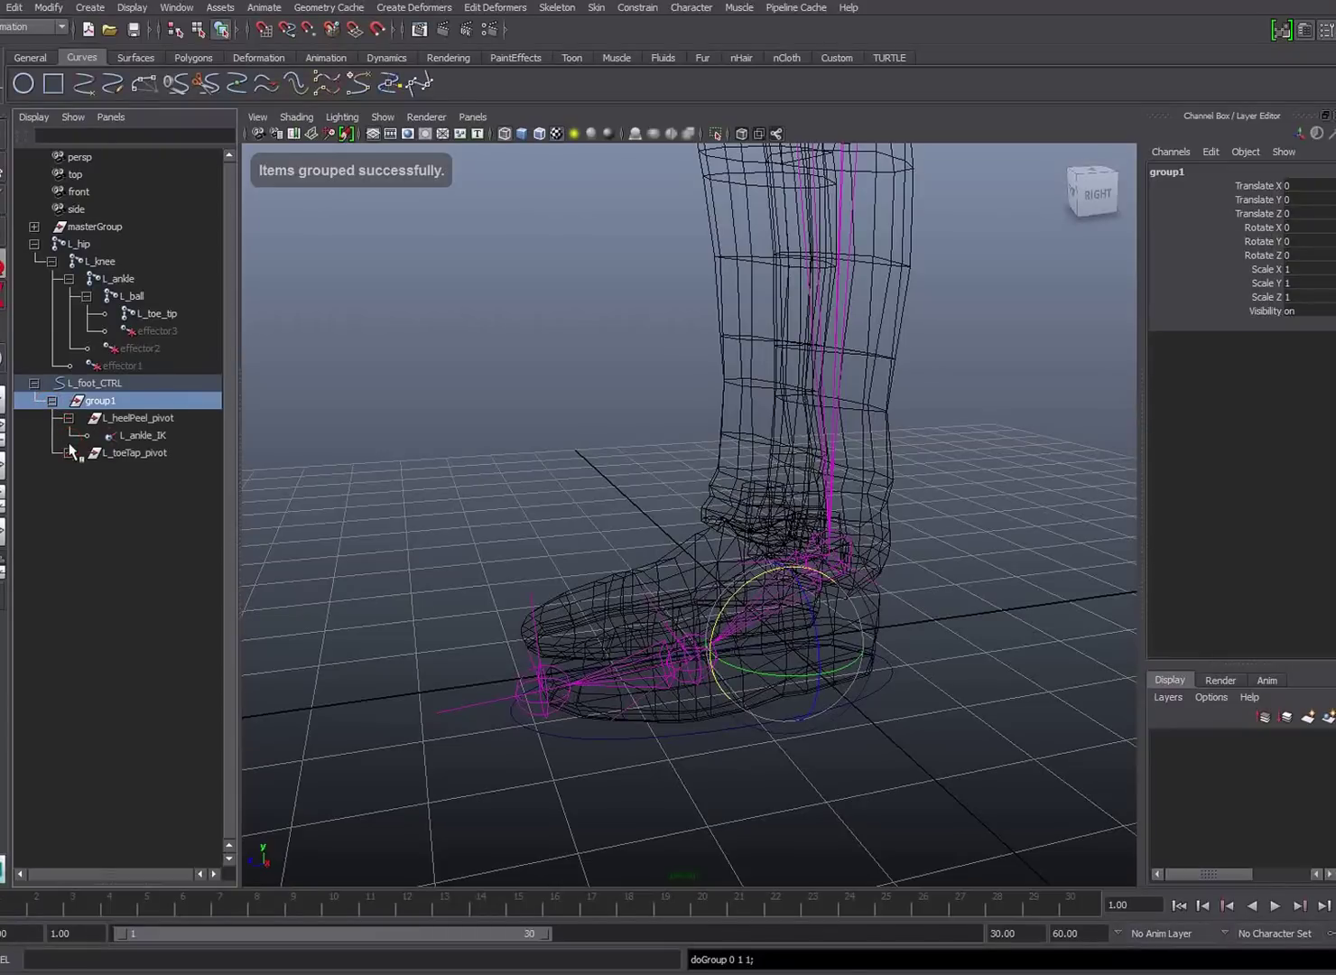
left_click(69, 452)
key("Insert")
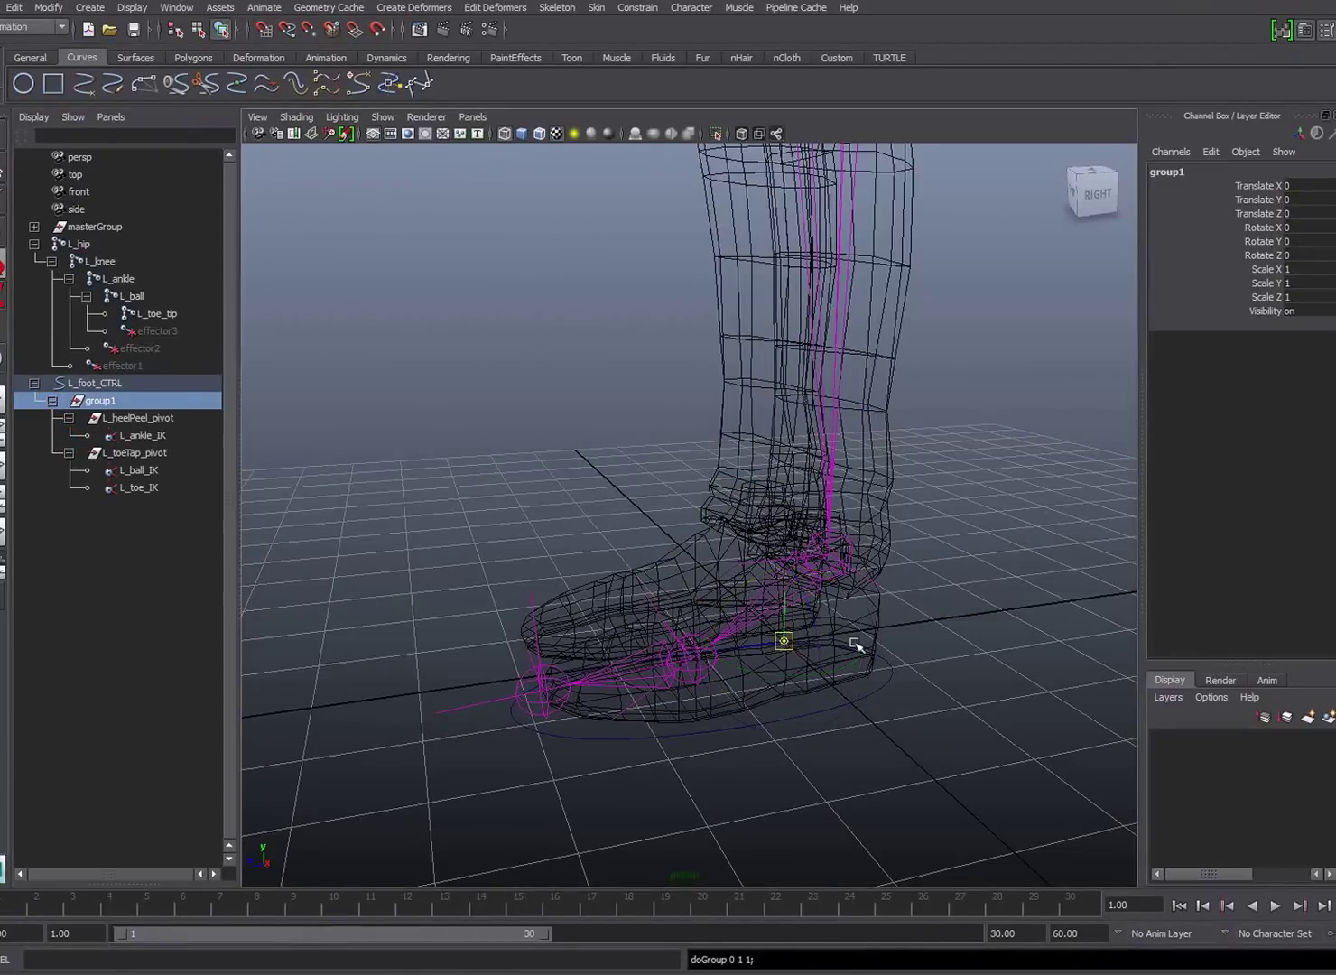
key("v")
left_click_drag(783, 635, 849, 707)
right_click_drag(850, 707, 713, 690, "alt")
key("Insert")
key("v")
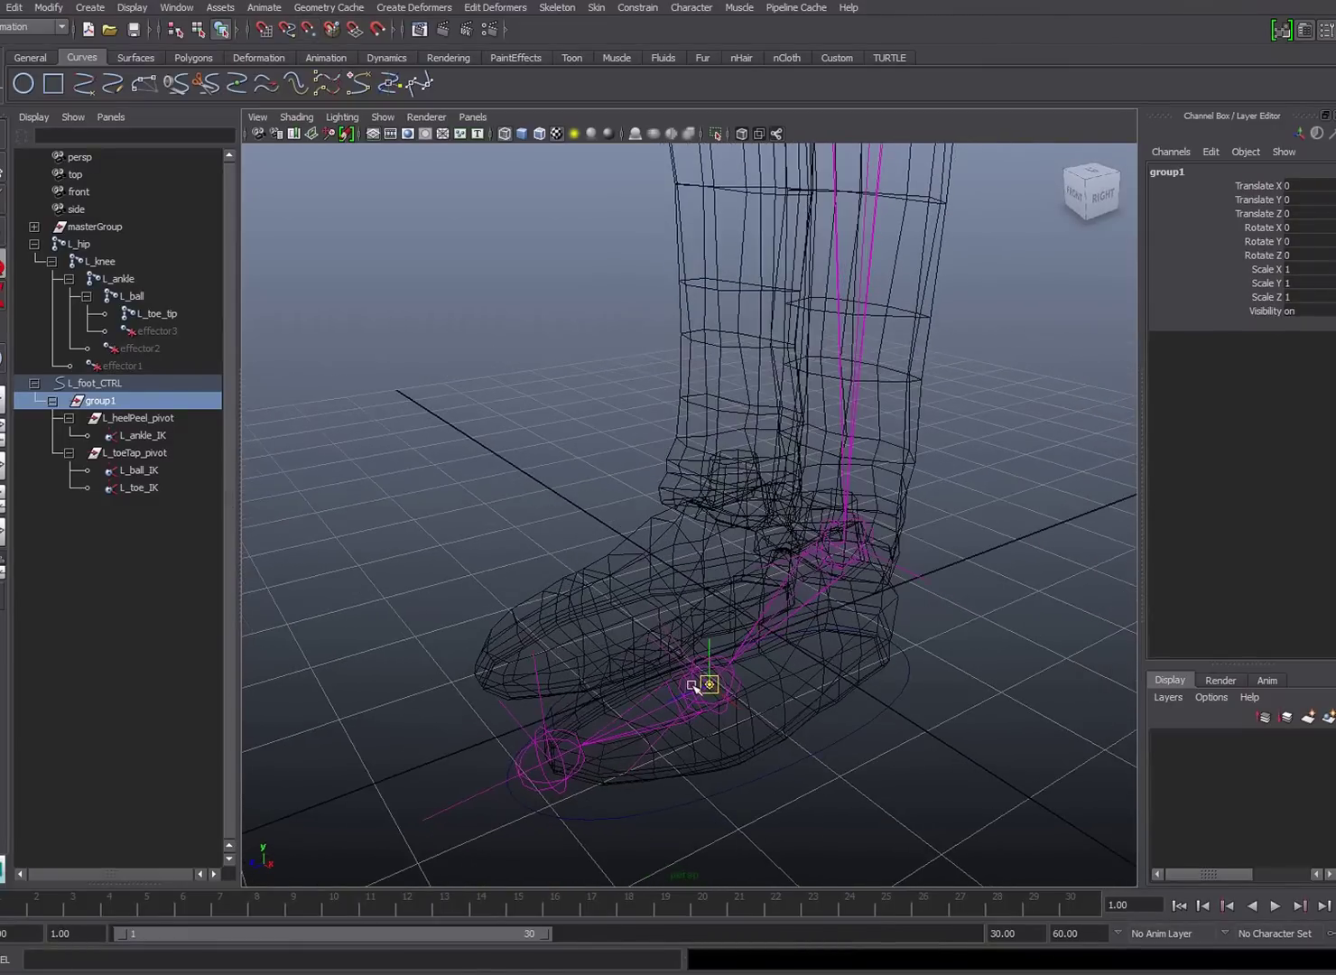
Test-swivel the group around Y and undo, rename it L_swivel_pivot, then group it again.
key("e")
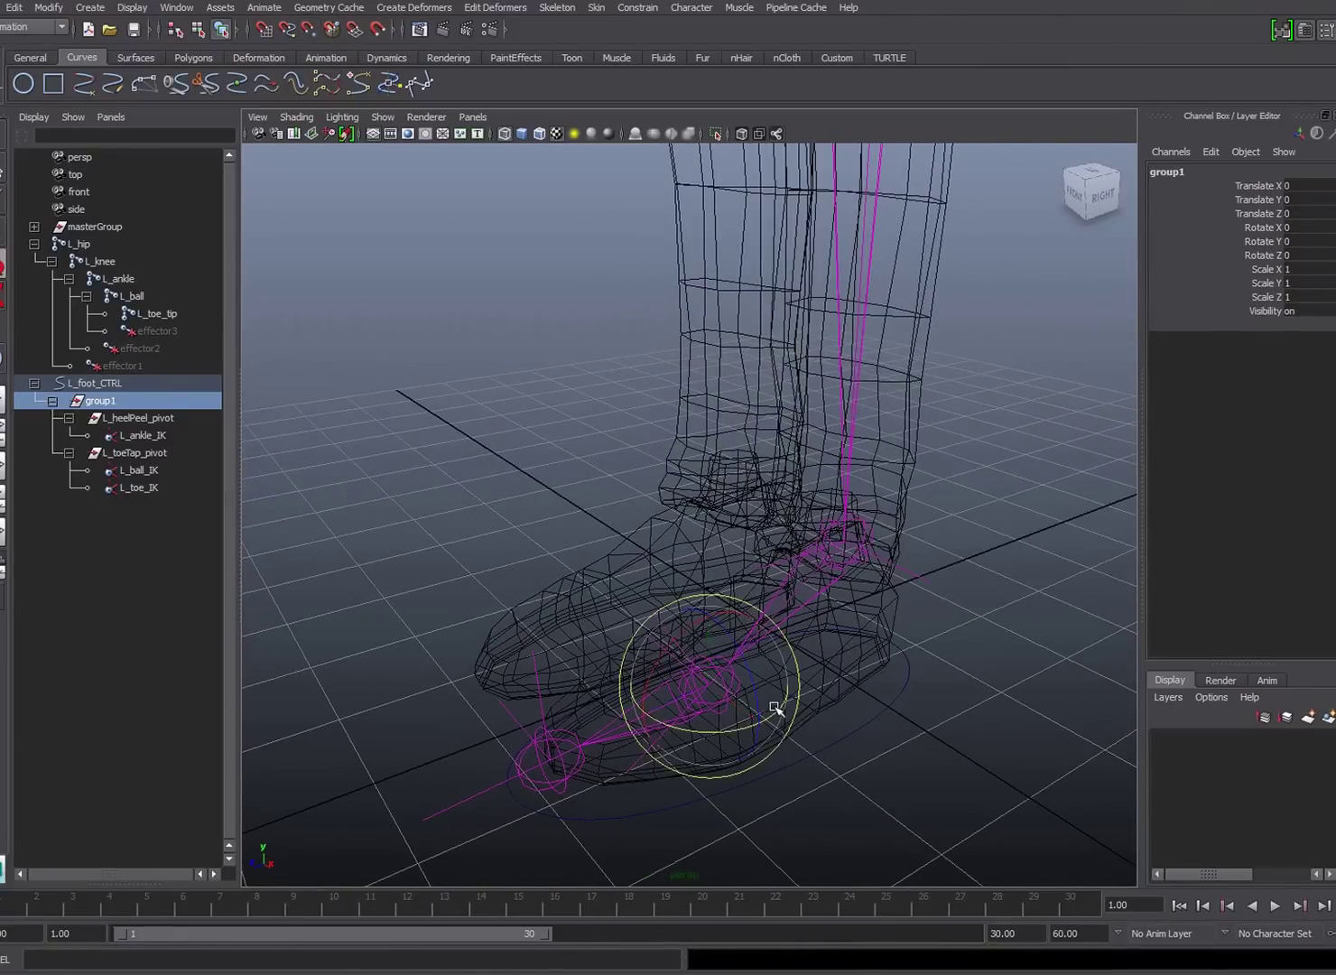
left_click_drag(728, 728, 766, 690)
key("ctrl+z")
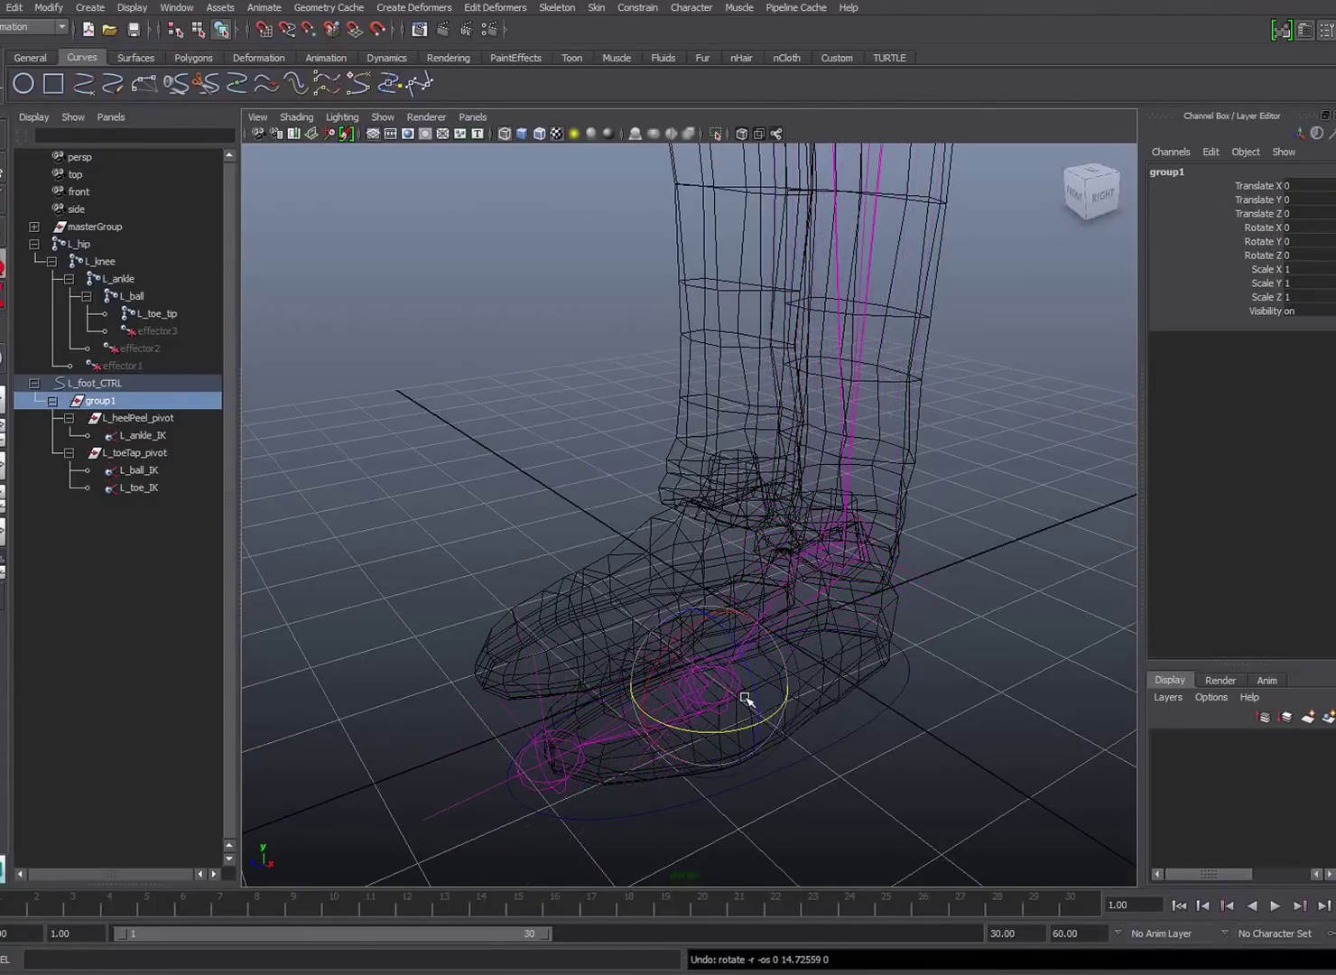
left_click(1165, 172)
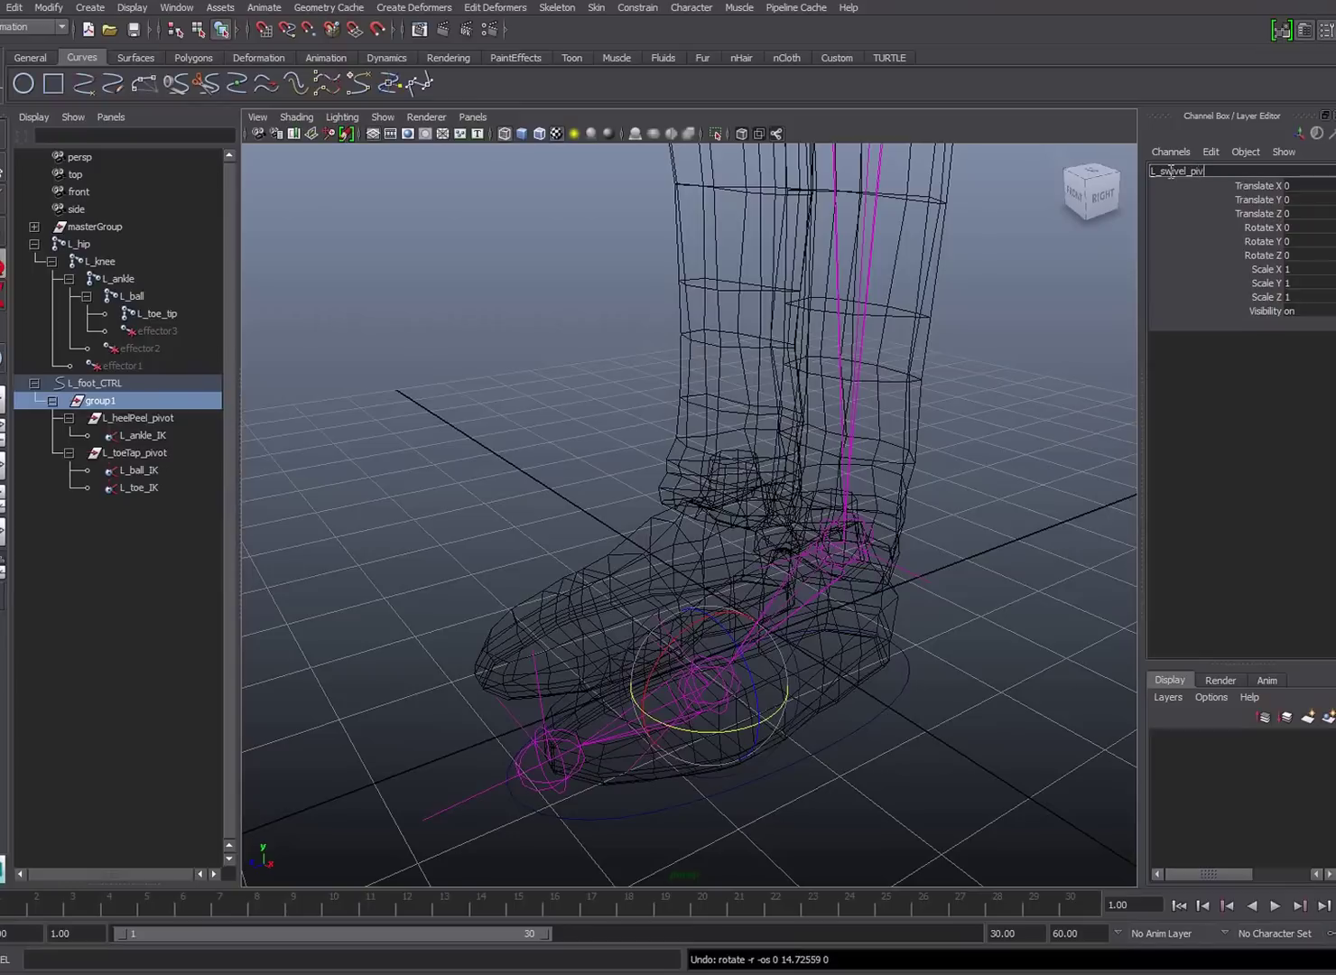
type("ot")
key("Return")
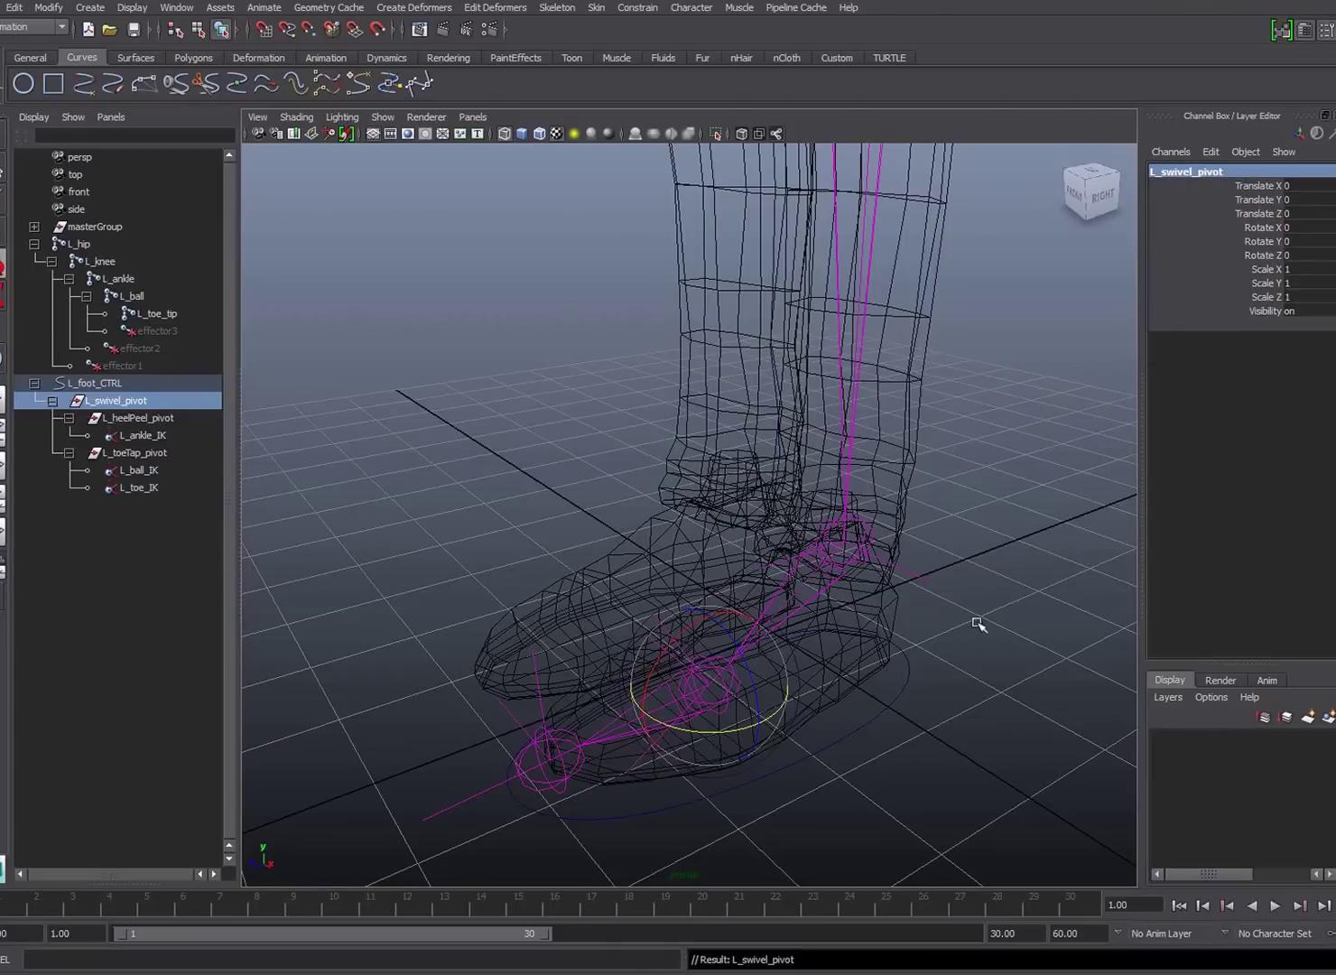
left_click_drag(975, 623, 915, 624, "alt")
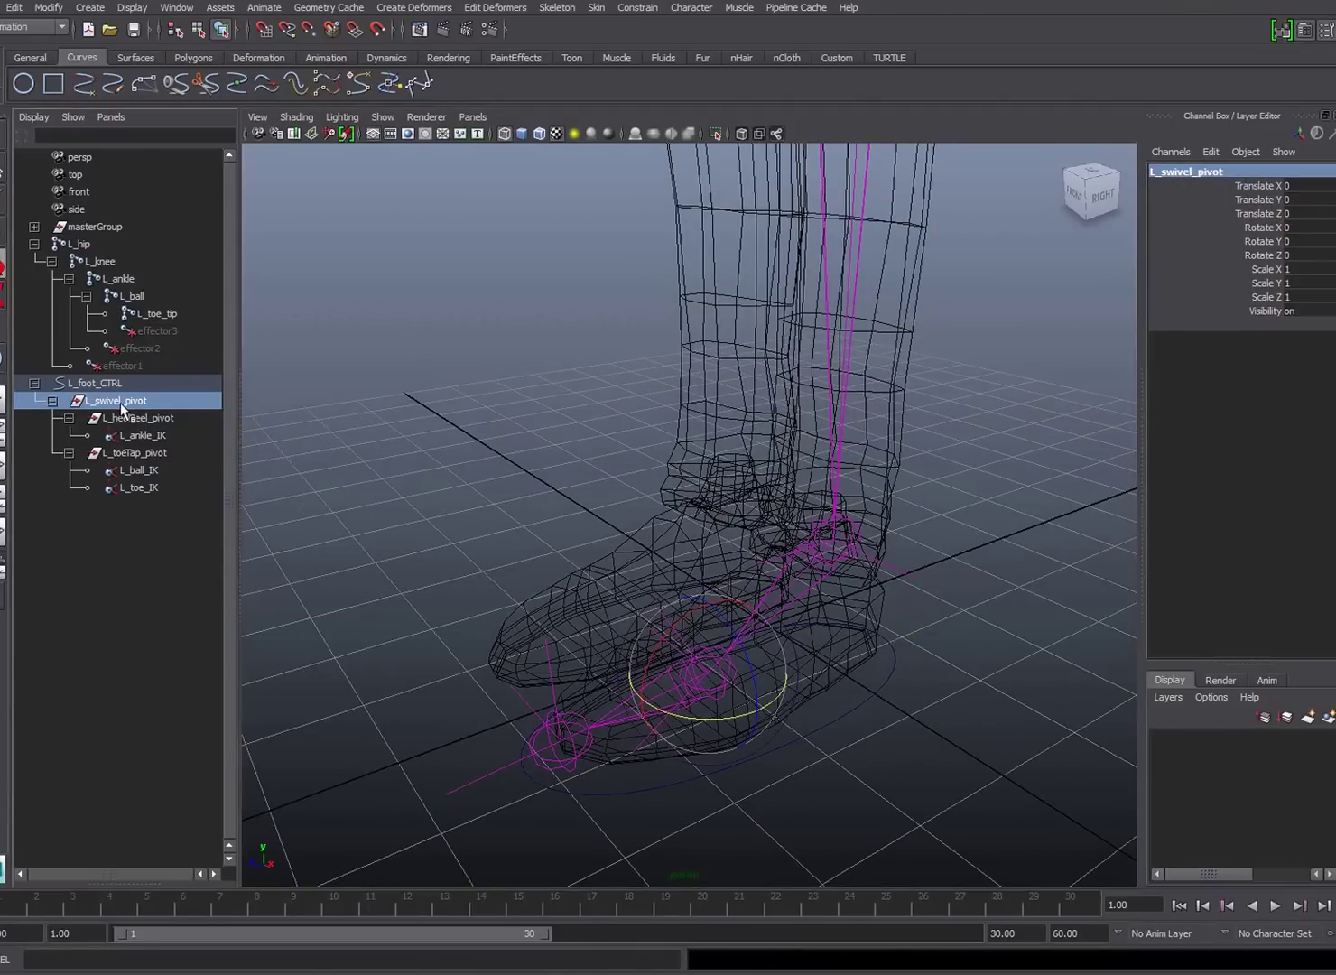
key("ctrl+g")
Expand the new group1 hierarchy and select group1 wrapping L_swivel_pivot.
left_click(53, 401)
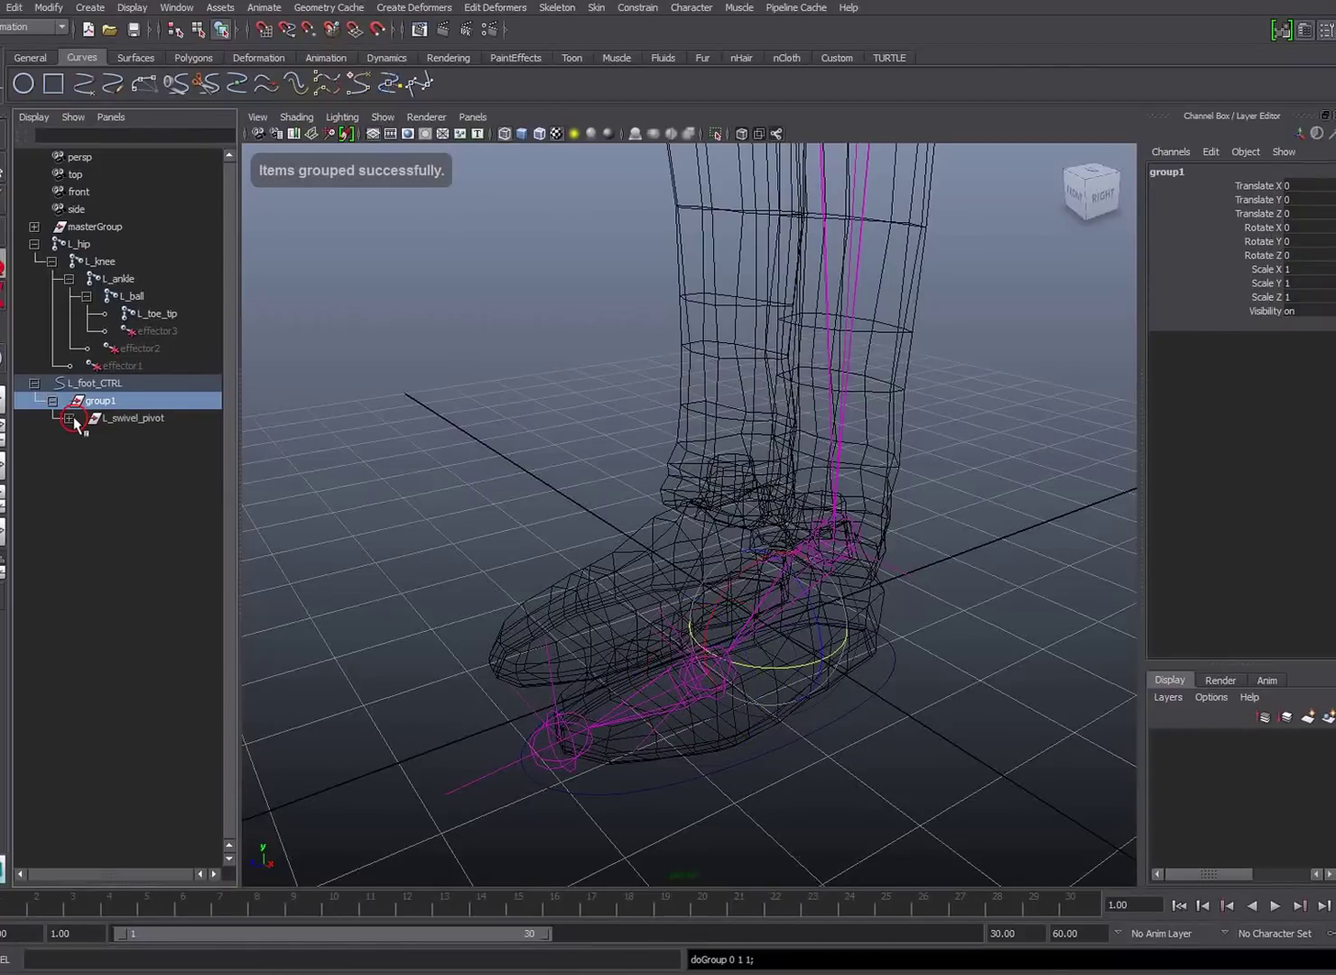
left_click(69, 419)
left_click(86, 435)
left_click(85, 471)
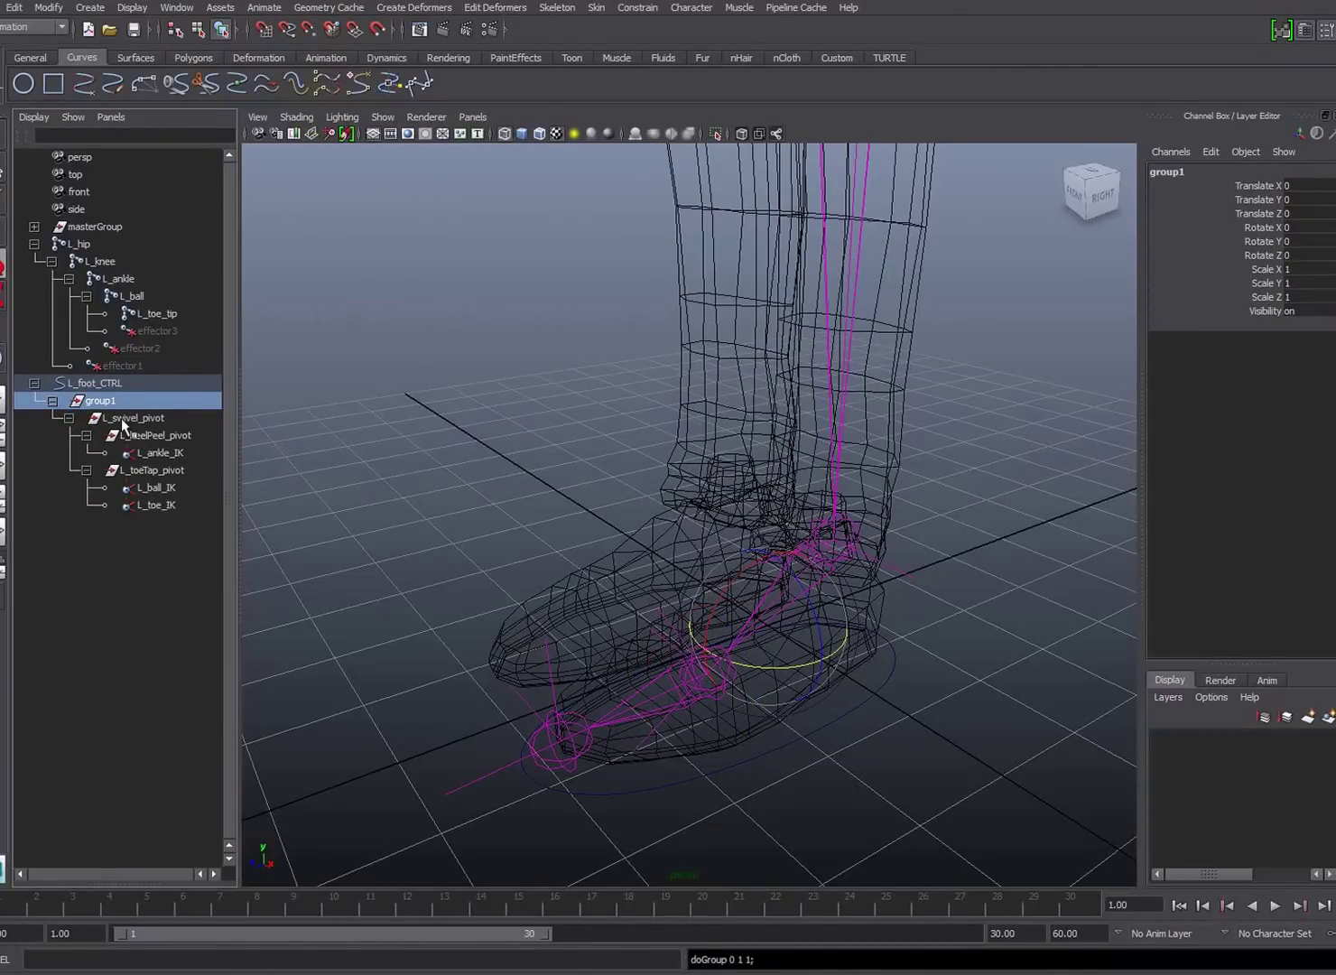
left_click(121, 419)
left_click(103, 404)
left_click(110, 420)
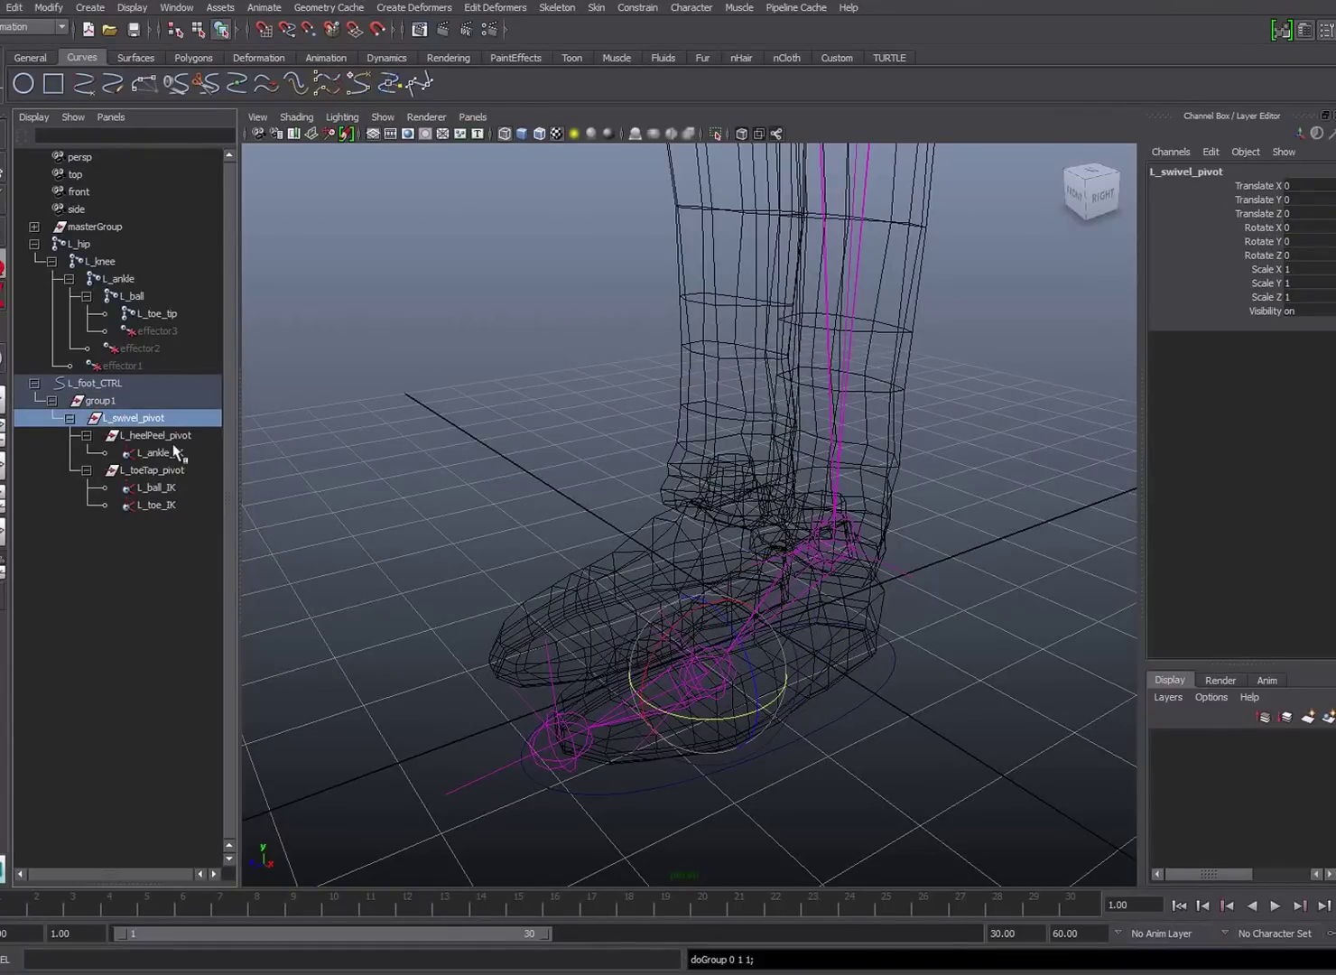
left_click(102, 403)
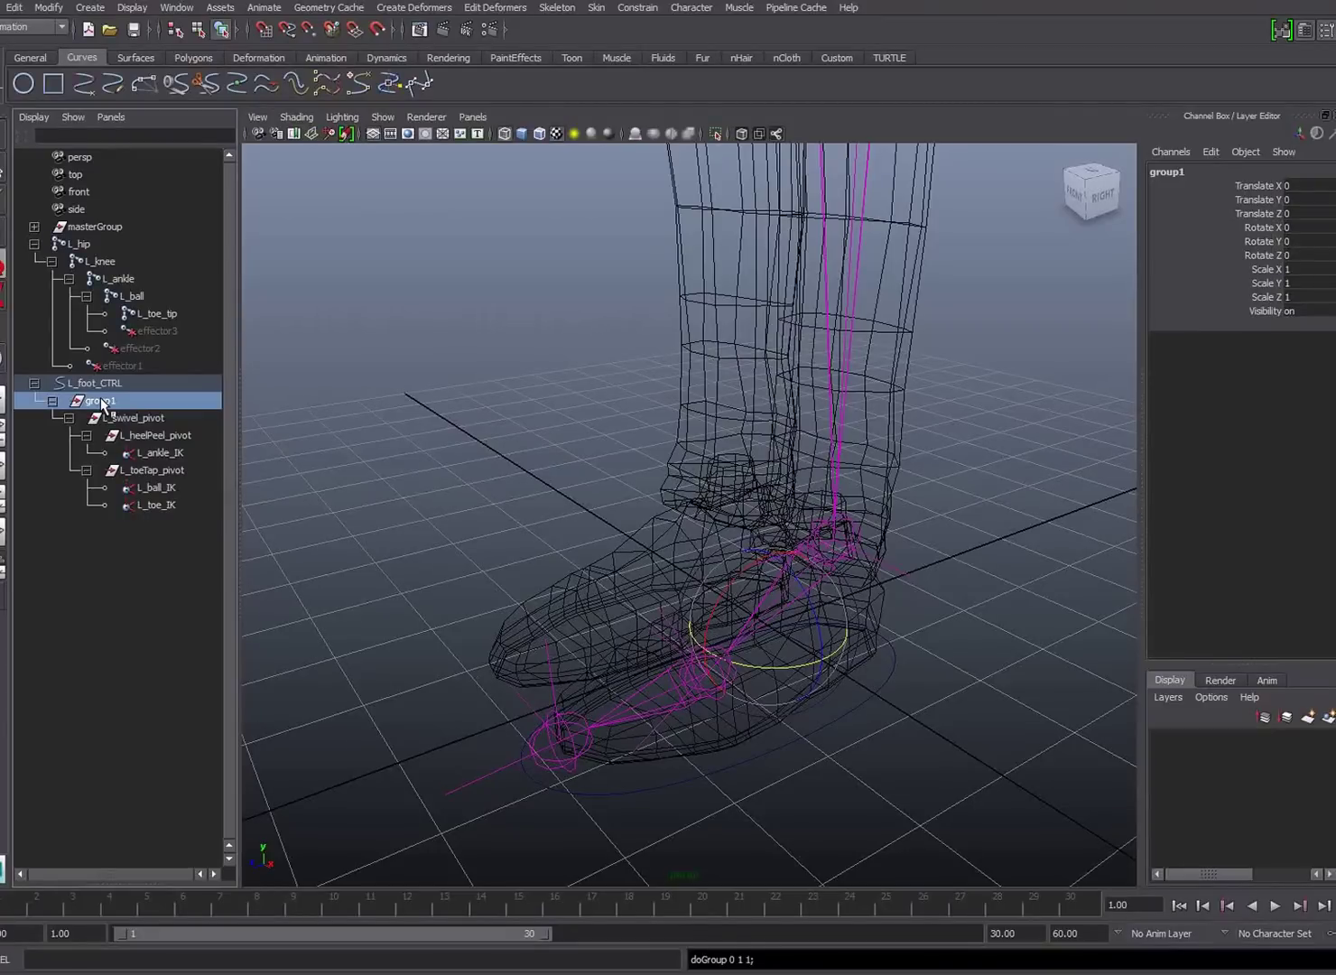
Point-snap group1's pivot onto the toe tip, checking it in the right side view.
key("Insert")
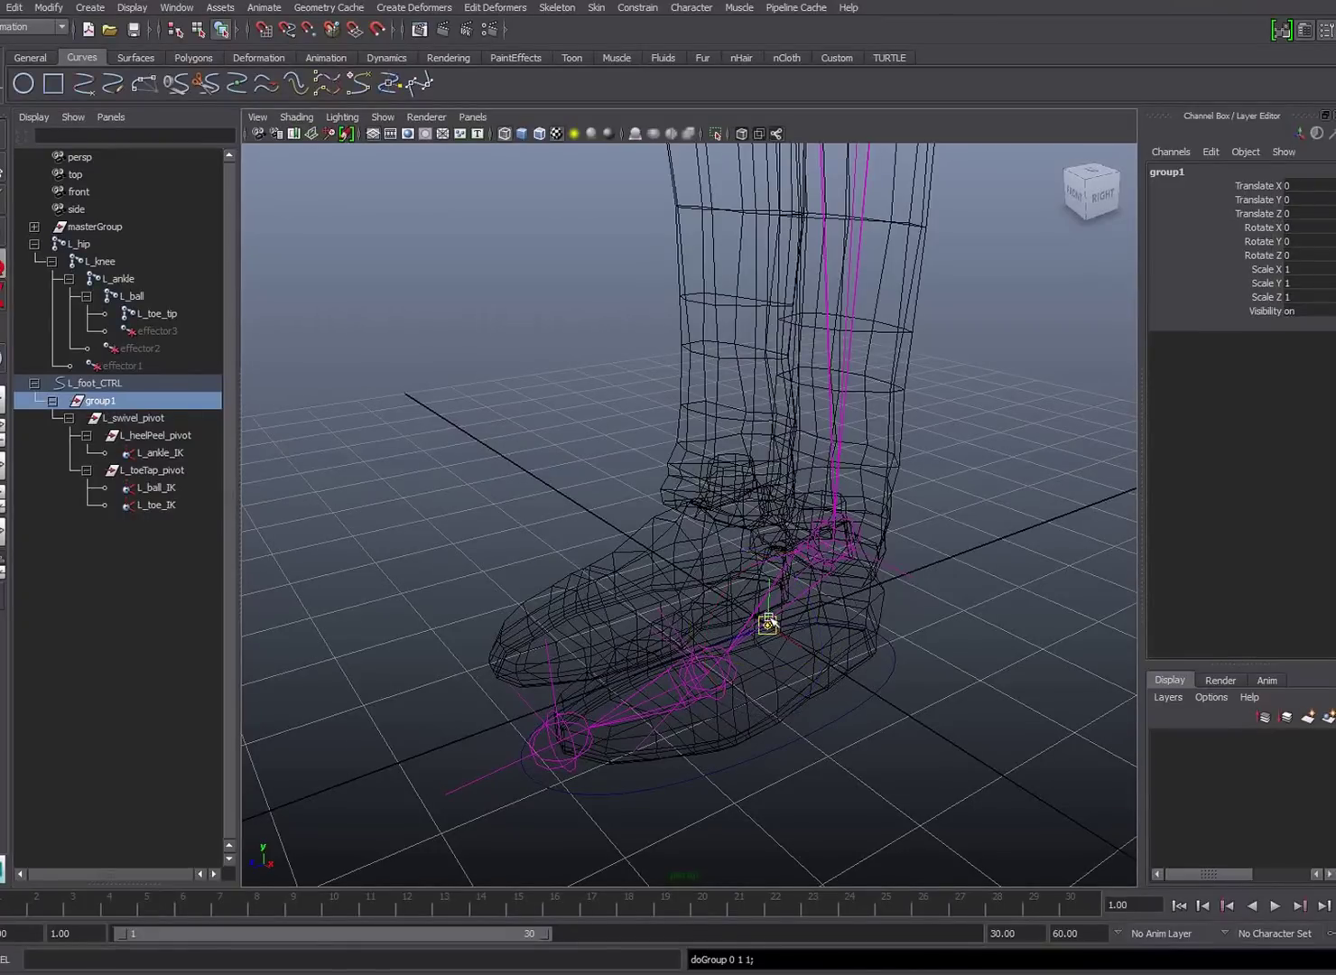
key("v")
left_click_drag(768, 624, 645, 721)
key("space")
middle_click_drag(720, 694, 991, 645, "alt")
middle_click_drag(521, 632, 785, 629, "alt")
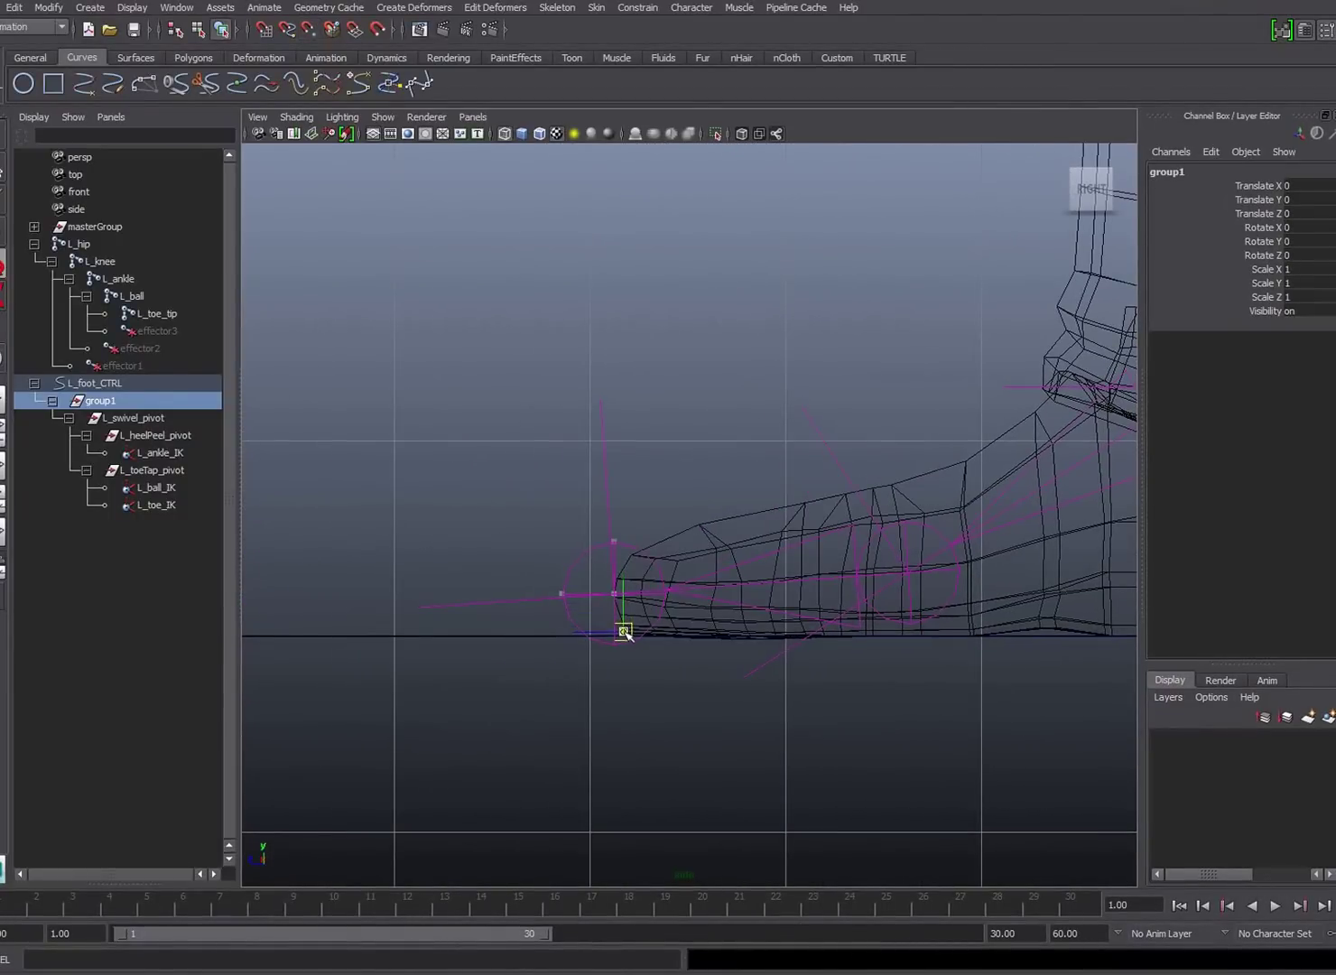
scroll(626, 630, "down", 3)
middle_click_drag(650, 604, 587, 620, "alt")
Test-lift the foot around the toe tip and undo, rename it L_toeTip_pivot, then group it again.
key("e")
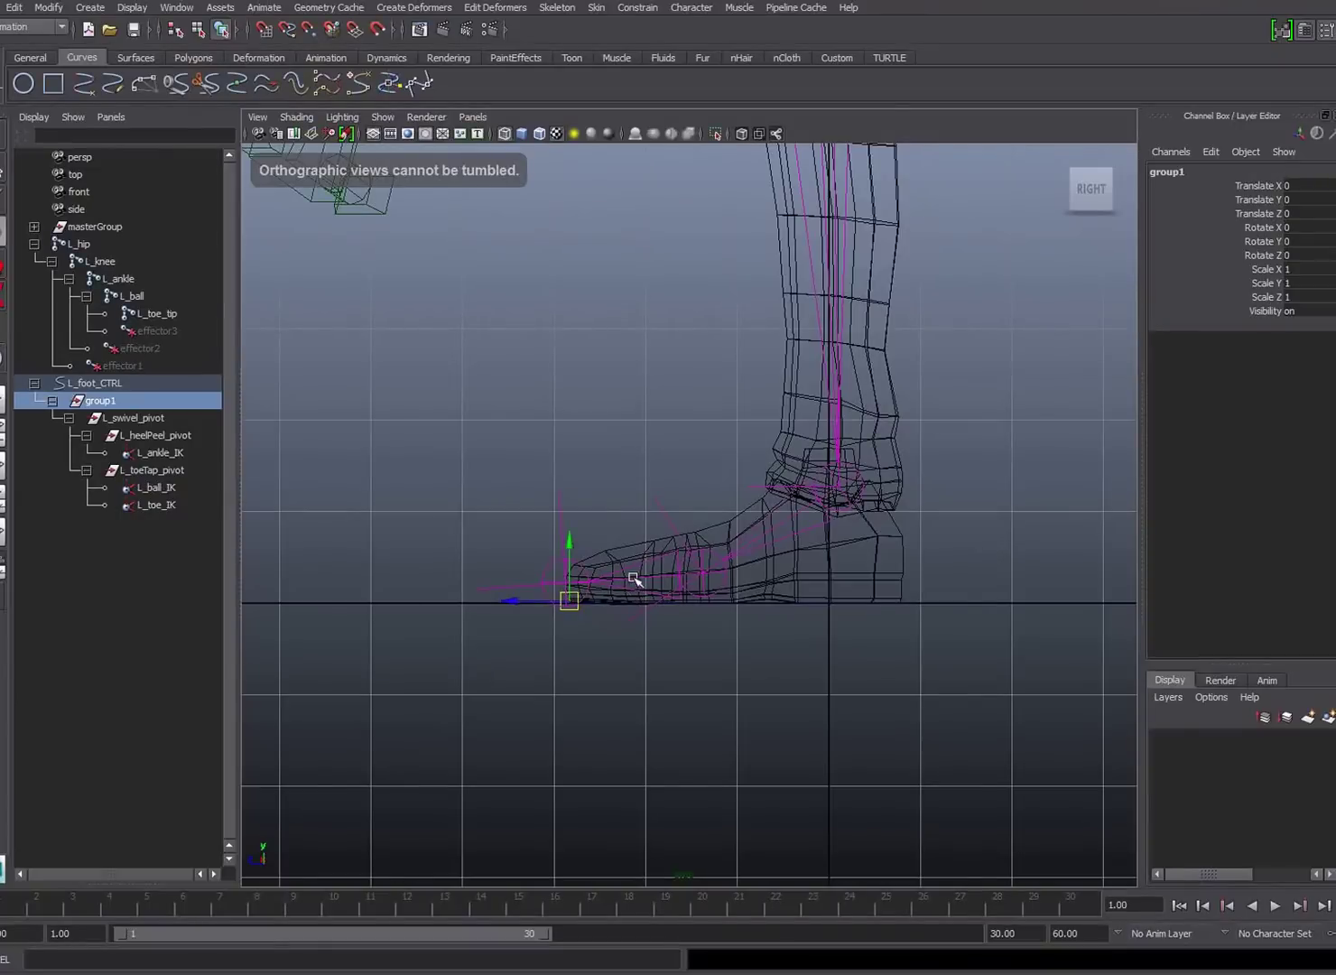
mouse_move(652, 560)
left_mouse_down()
mouse_move(626, 528)
mouse_move(645, 549)
mouse_move(636, 536)
left_mouse_up()
key("ctrl+z")
left_click(1165, 172)
type("L_toeT")
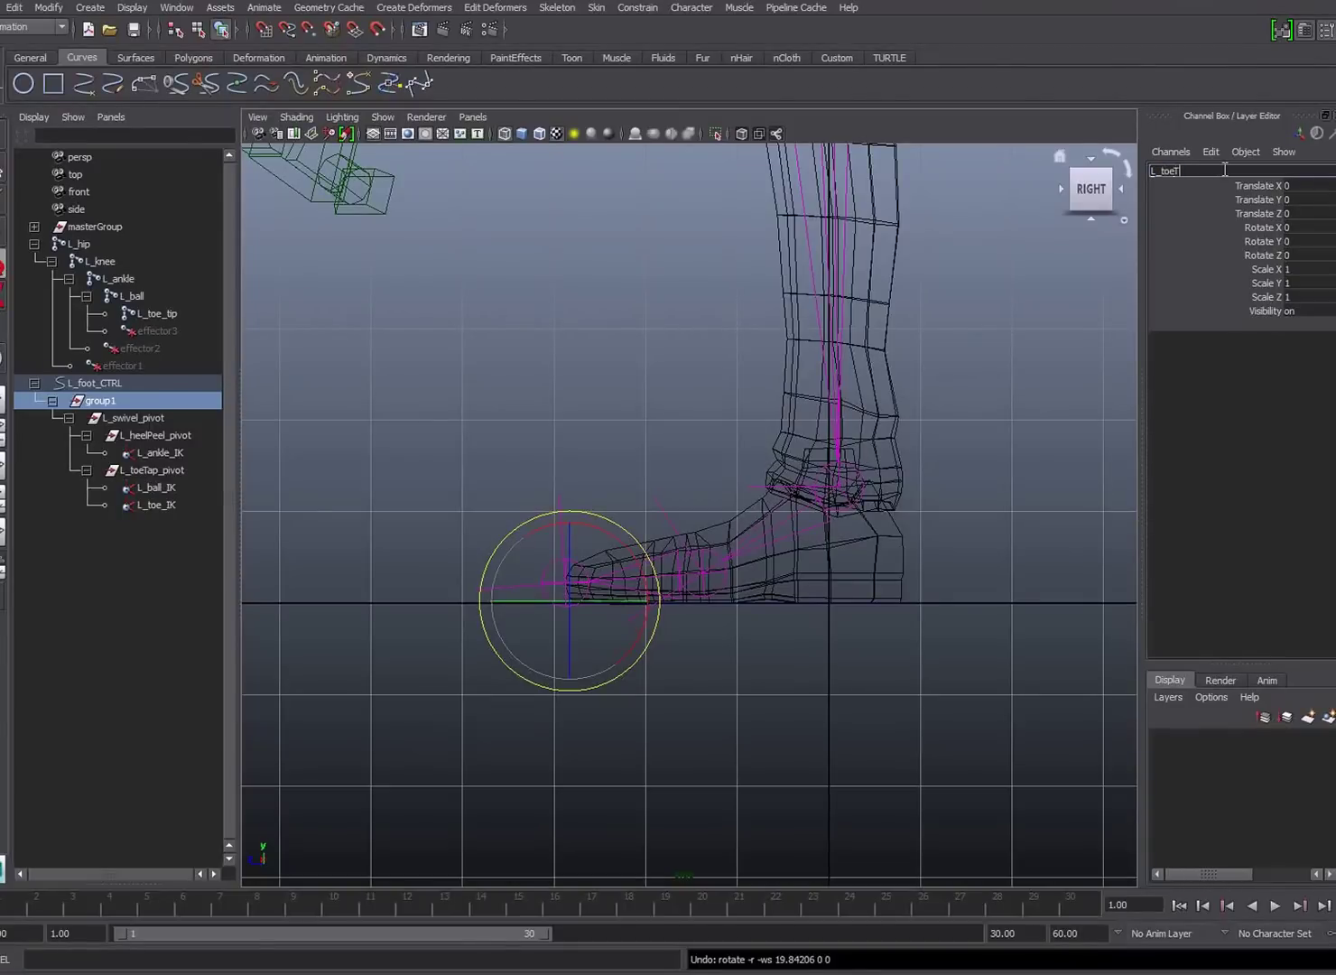
type("ip_pivot")
key("Return")
middle_click_drag(769, 492, 758, 508, "alt")
right_click_drag(758, 508, 746, 517, "alt")
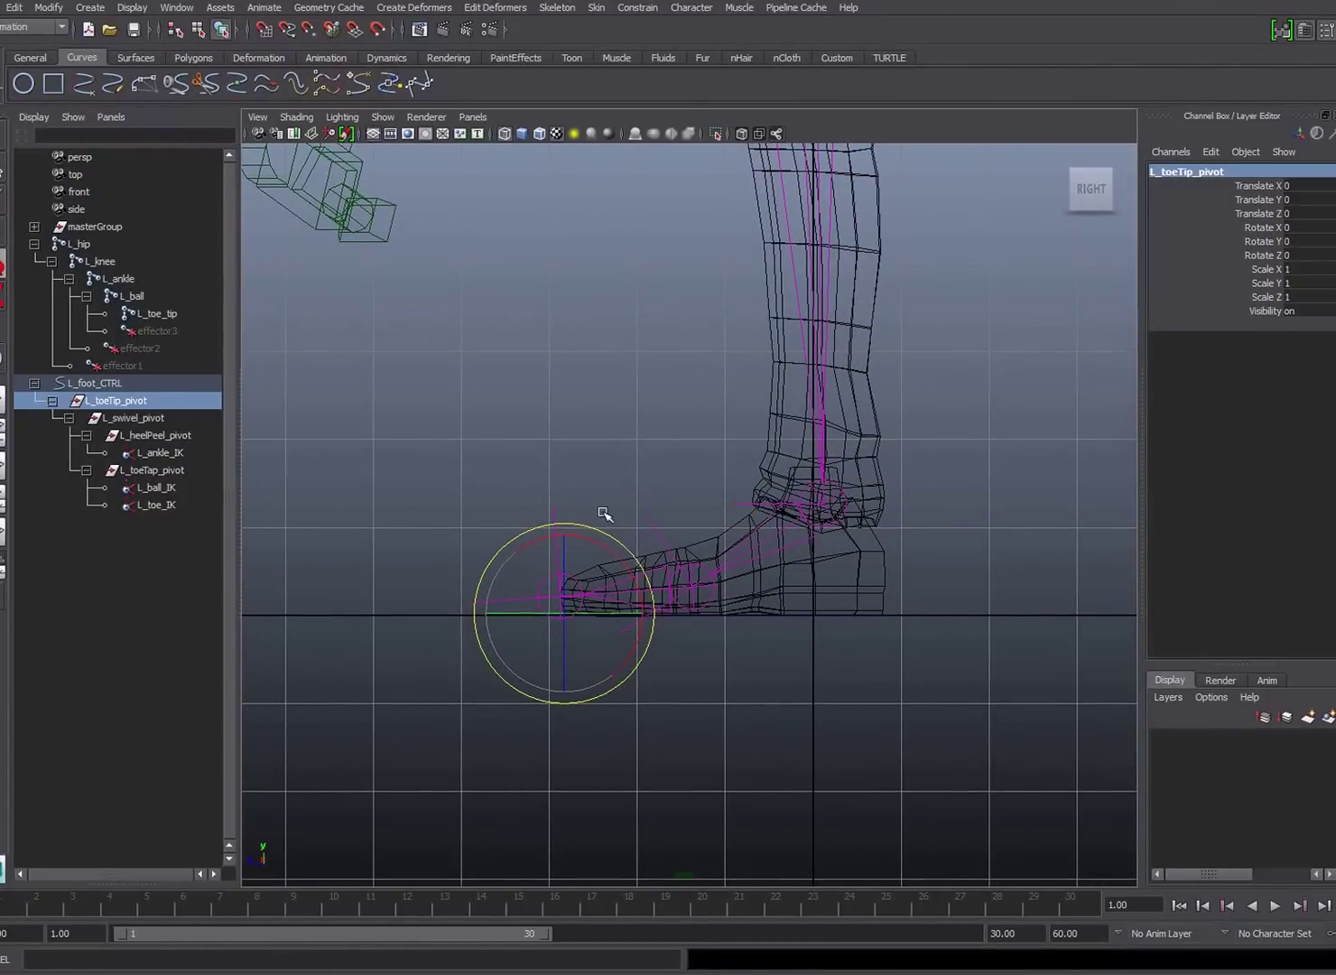
key("ctrl+g")
Point-snap the new group1's pivot up to the ankle joint, then return to the perspective view.
left_click(52, 400)
left_click(68, 419)
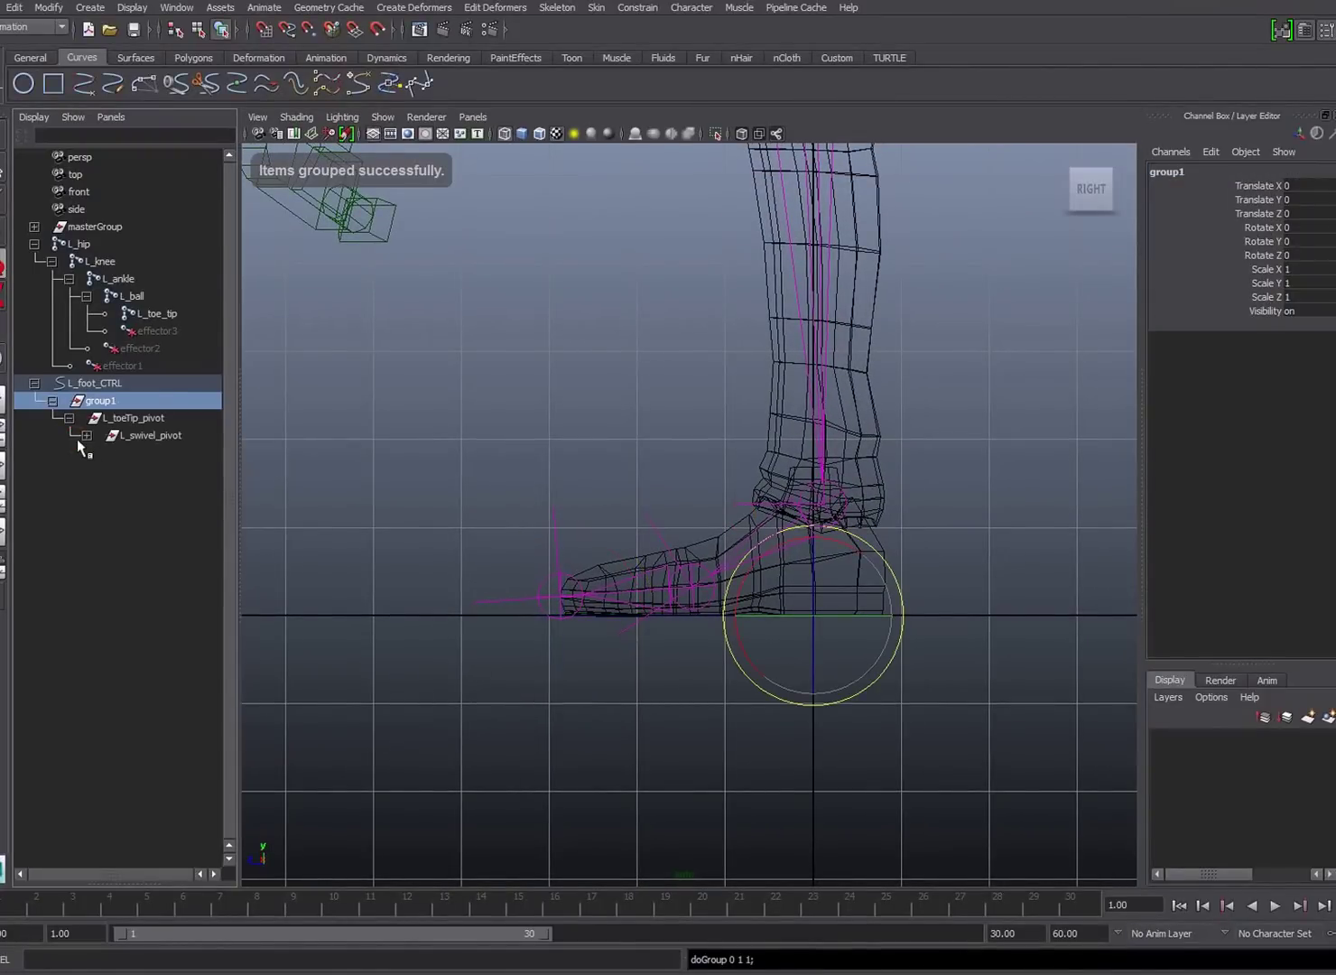
left_click(85, 436)
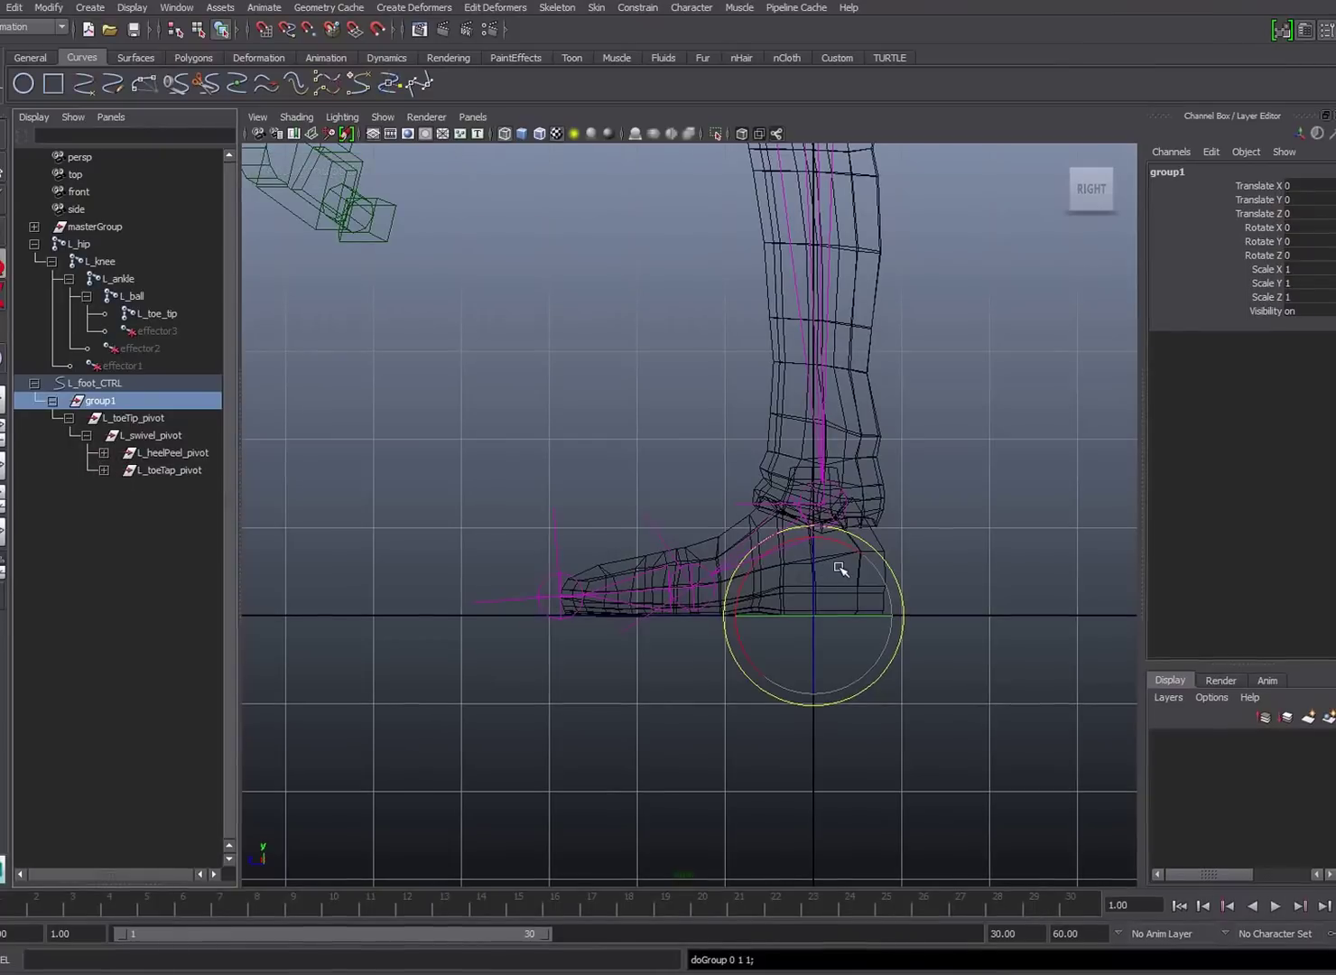
key("Insert")
key("v")
left_click_drag(816, 615, 925, 496)
key("space")
right_click_drag(925, 496, 1010, 519, "alt")
left_click_drag(1010, 518, 766, 612, "alt")
Test-rotate and undo, rename the group L_ankle_pivot, then select L_foot_CTRL.
key("e")
key("ctrl+z")
key("ctrl+z")
double_click(1168, 170)
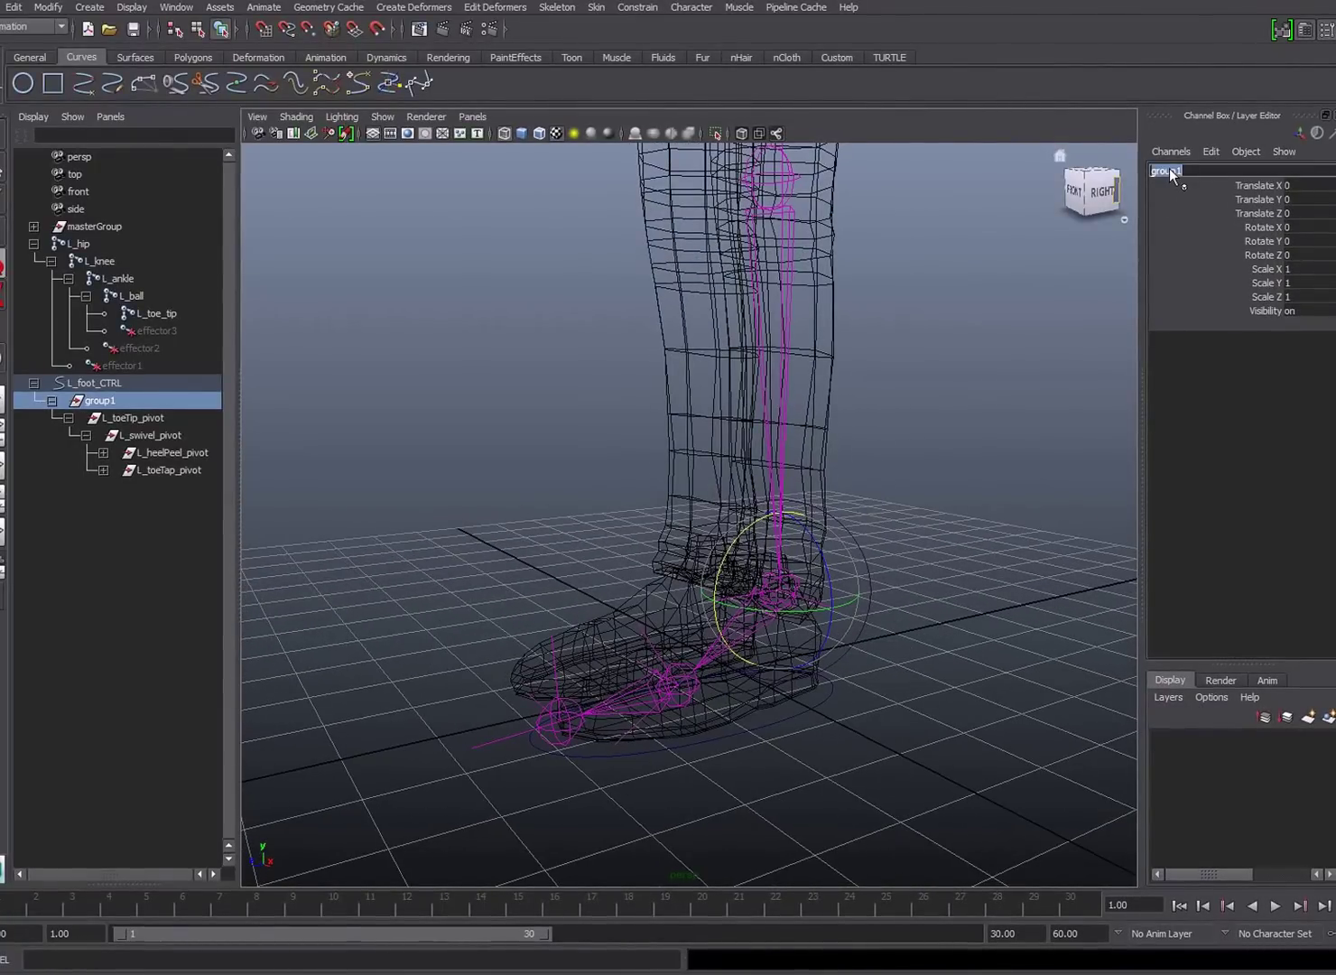
type("L_ankle_pivot")
key("Return")
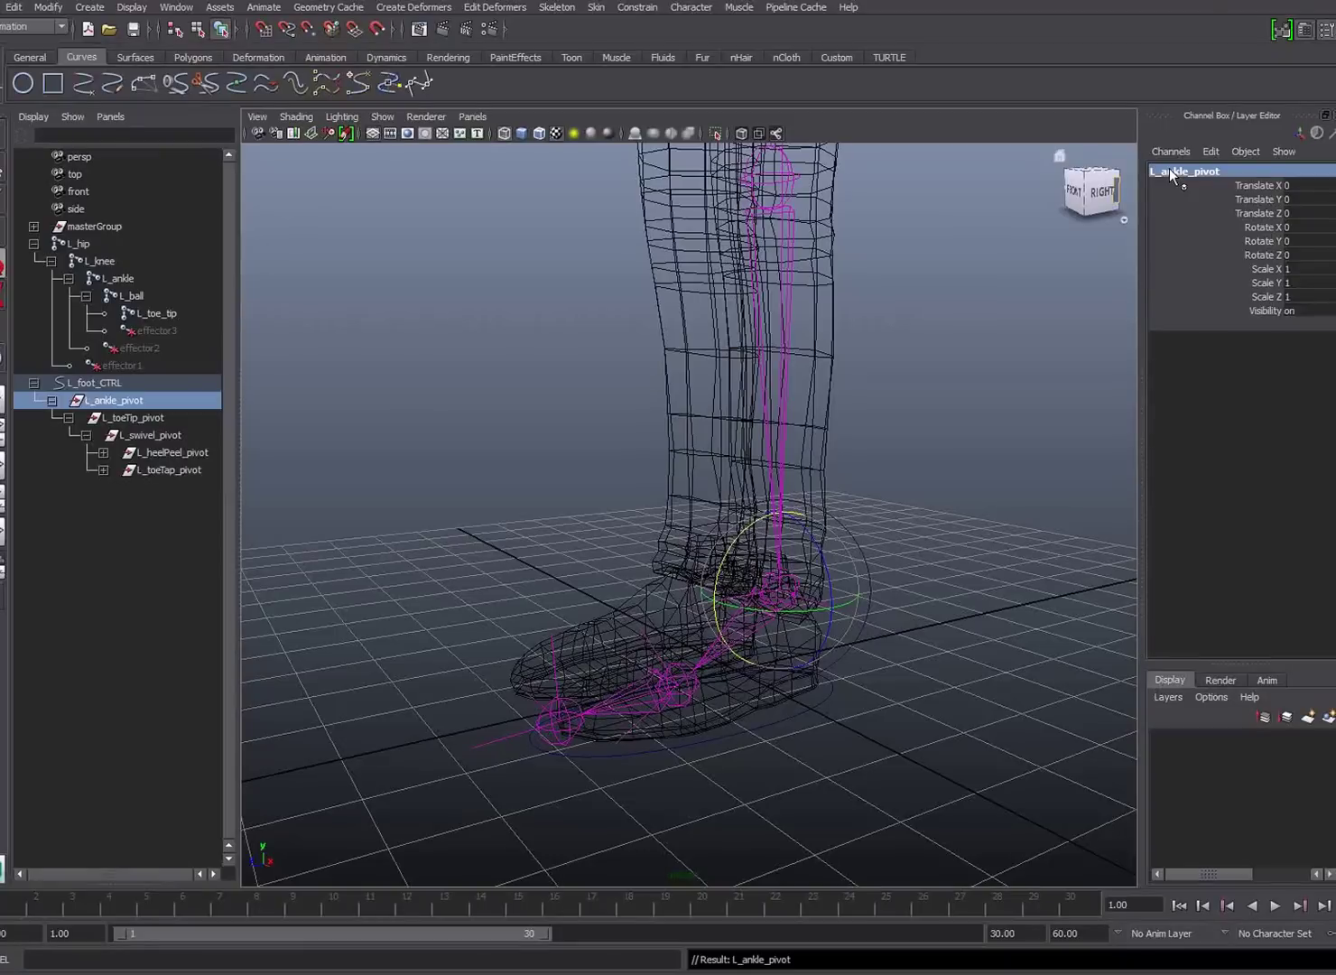
left_click(831, 701)
Move L_foot_CTRL to check the leg follows, then undo the move.
left_click_drag(876, 565, 827, 566, "alt")
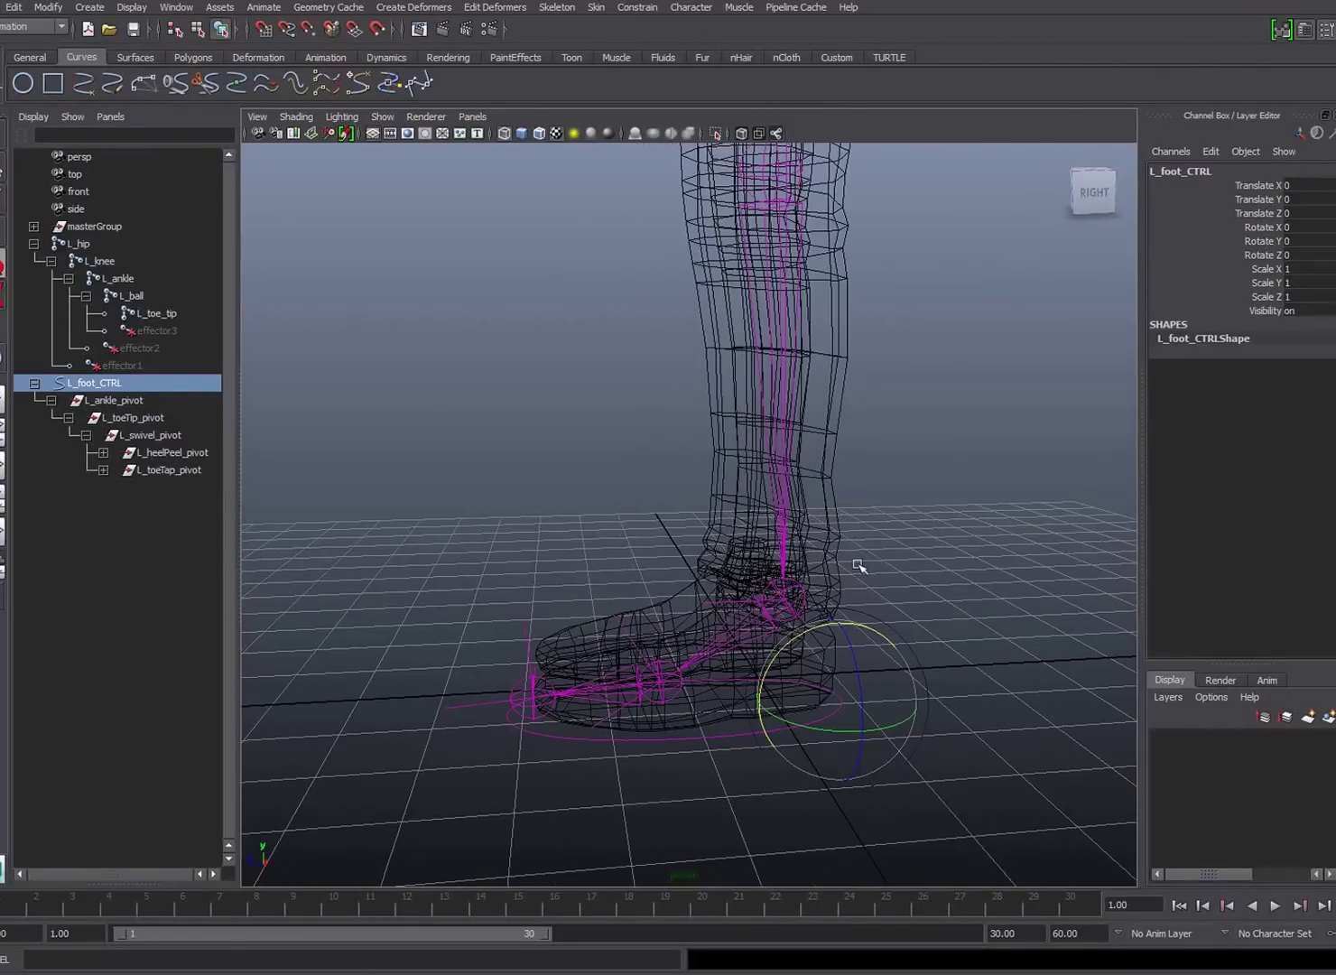
key("w")
middle_click_drag(859, 567, 927, 531)
key("ctrl+z")
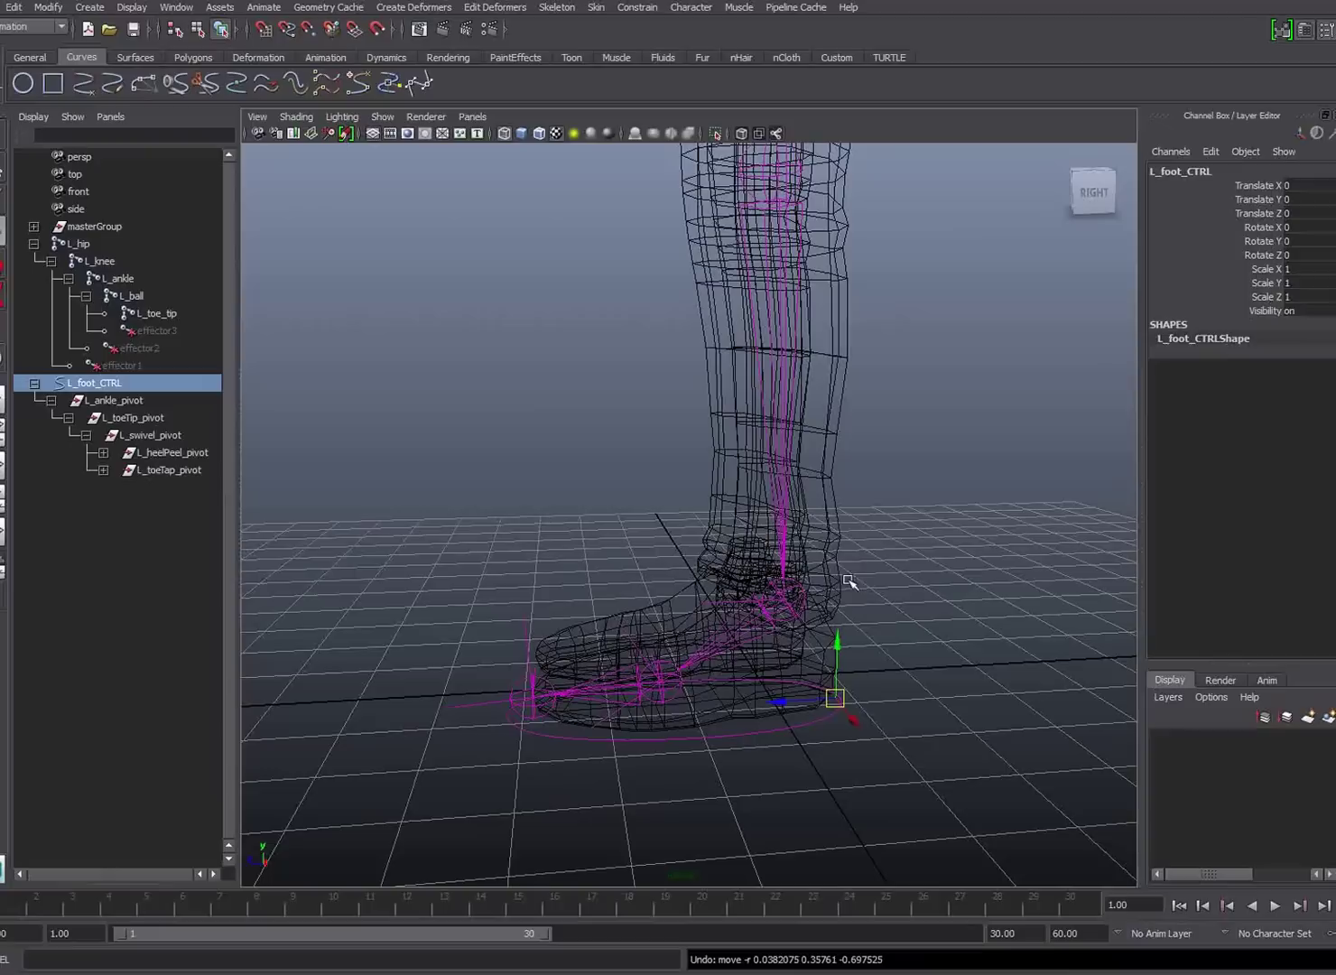
left_click_drag(671, 611, 741, 621, "alt")
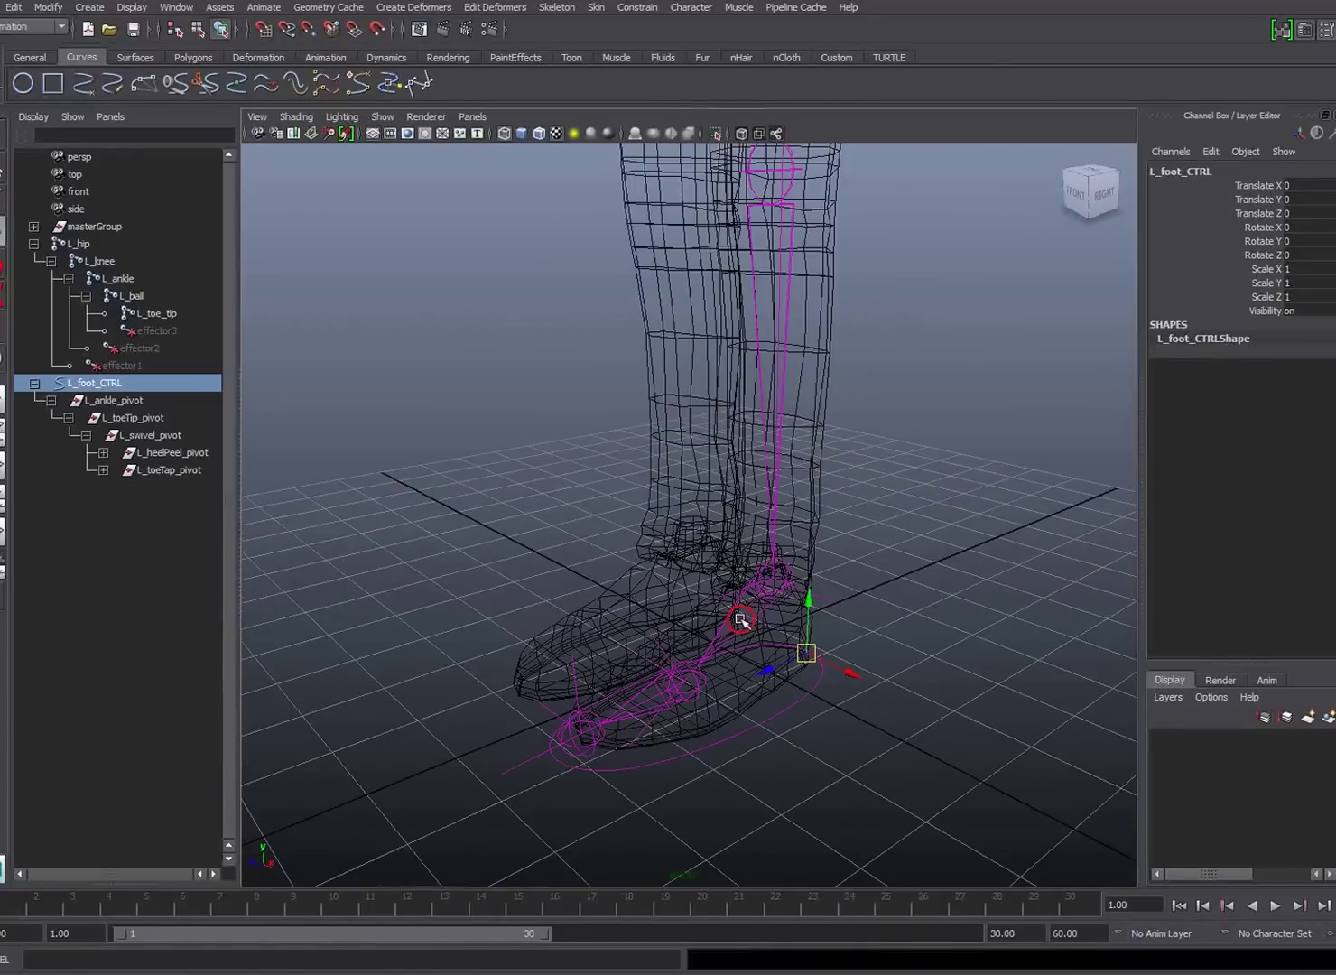
Select each pivot from L_toeTap_pivot up to L_ankle_pivot, then select the L_foot_CTRL curve.
left_click(169, 473)
left_click(168, 455)
left_click(151, 437)
left_click(135, 420)
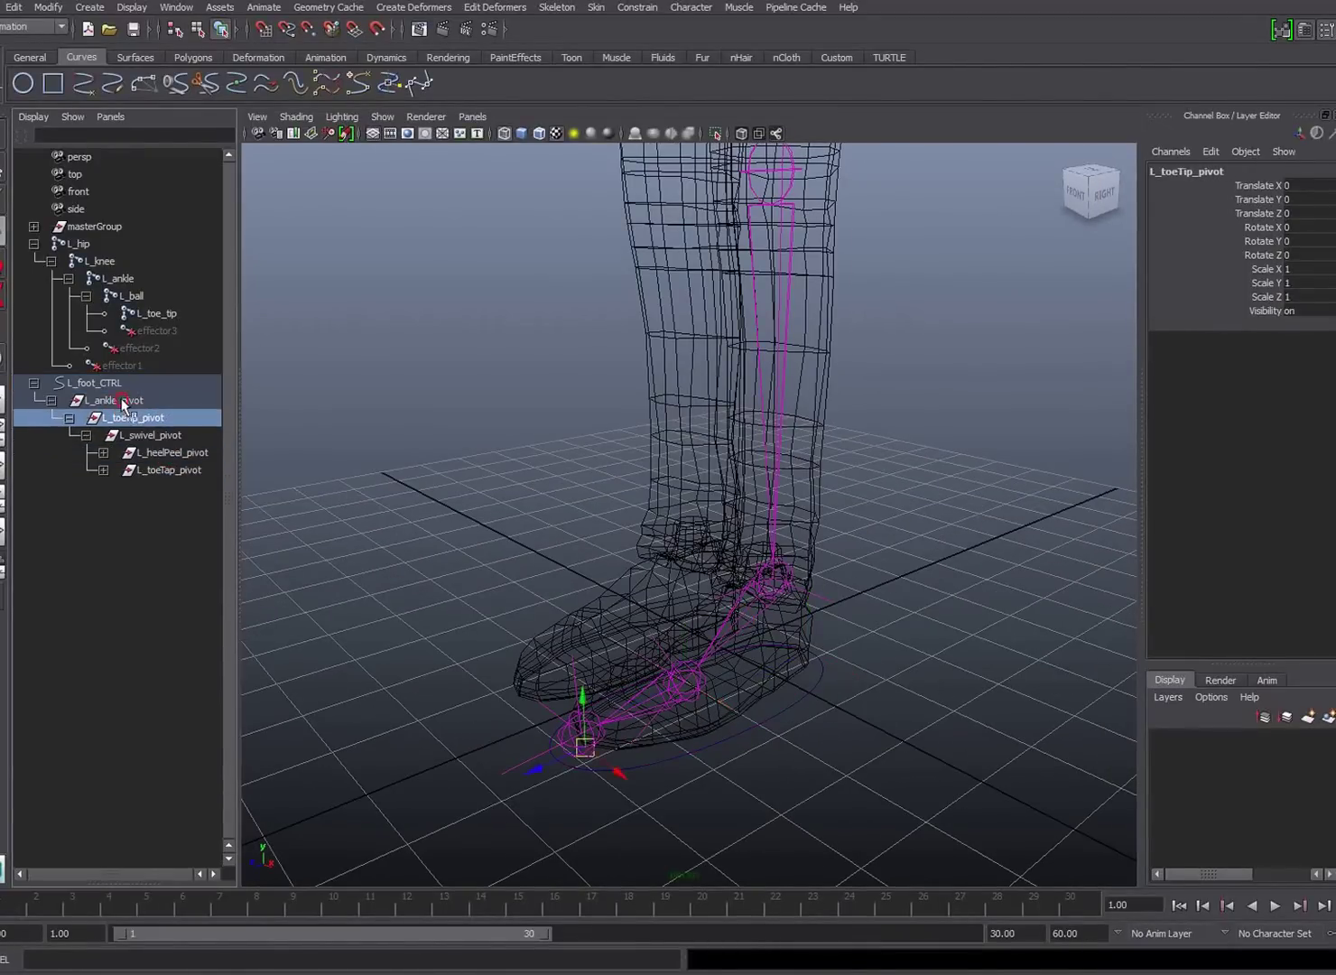
left_click(118, 400)
left_click(149, 435)
left_click(145, 469)
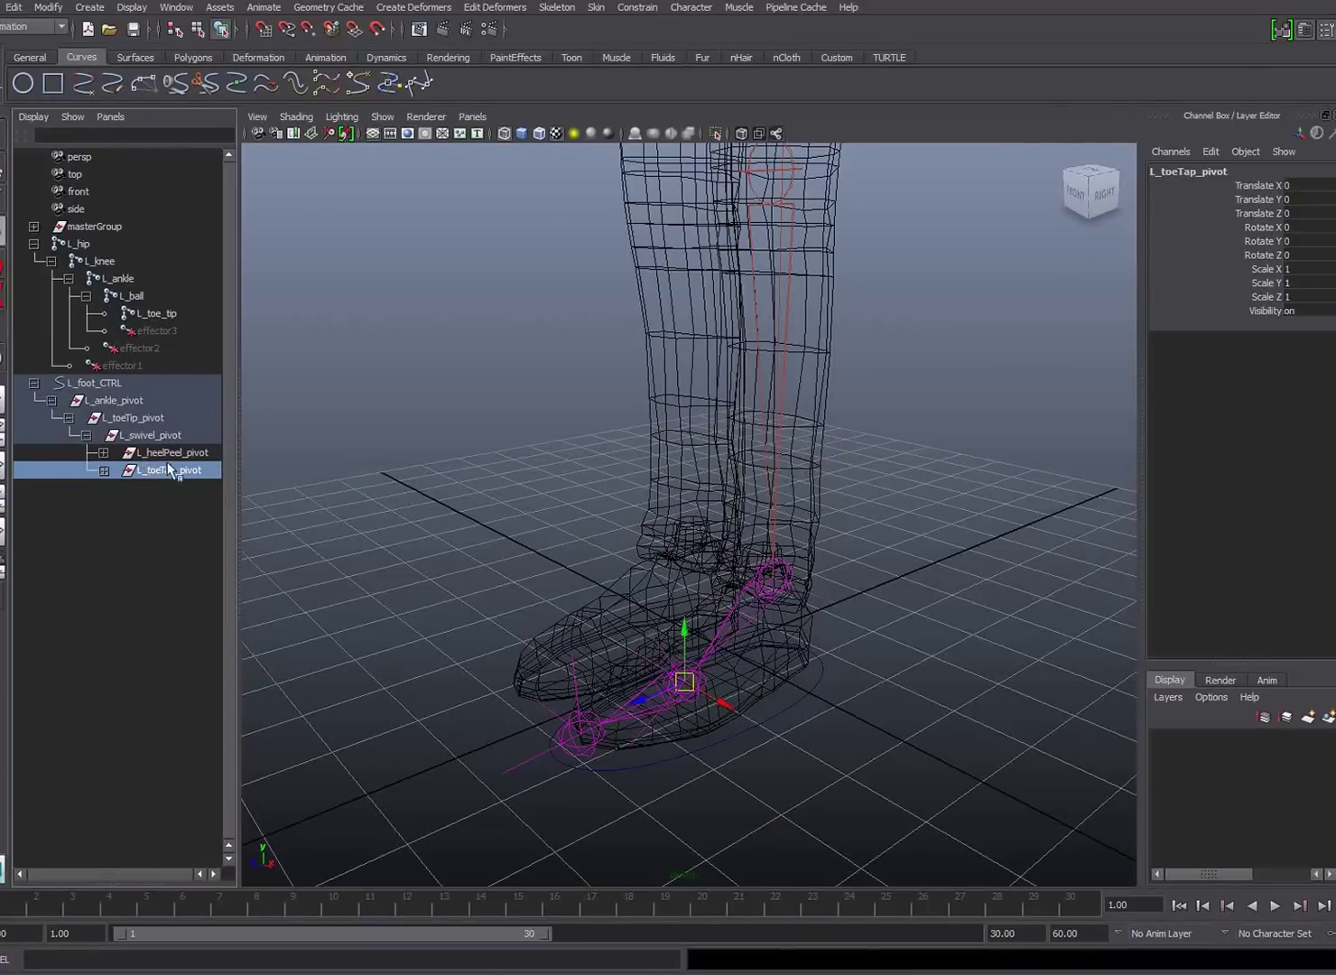
left_click(87, 397)
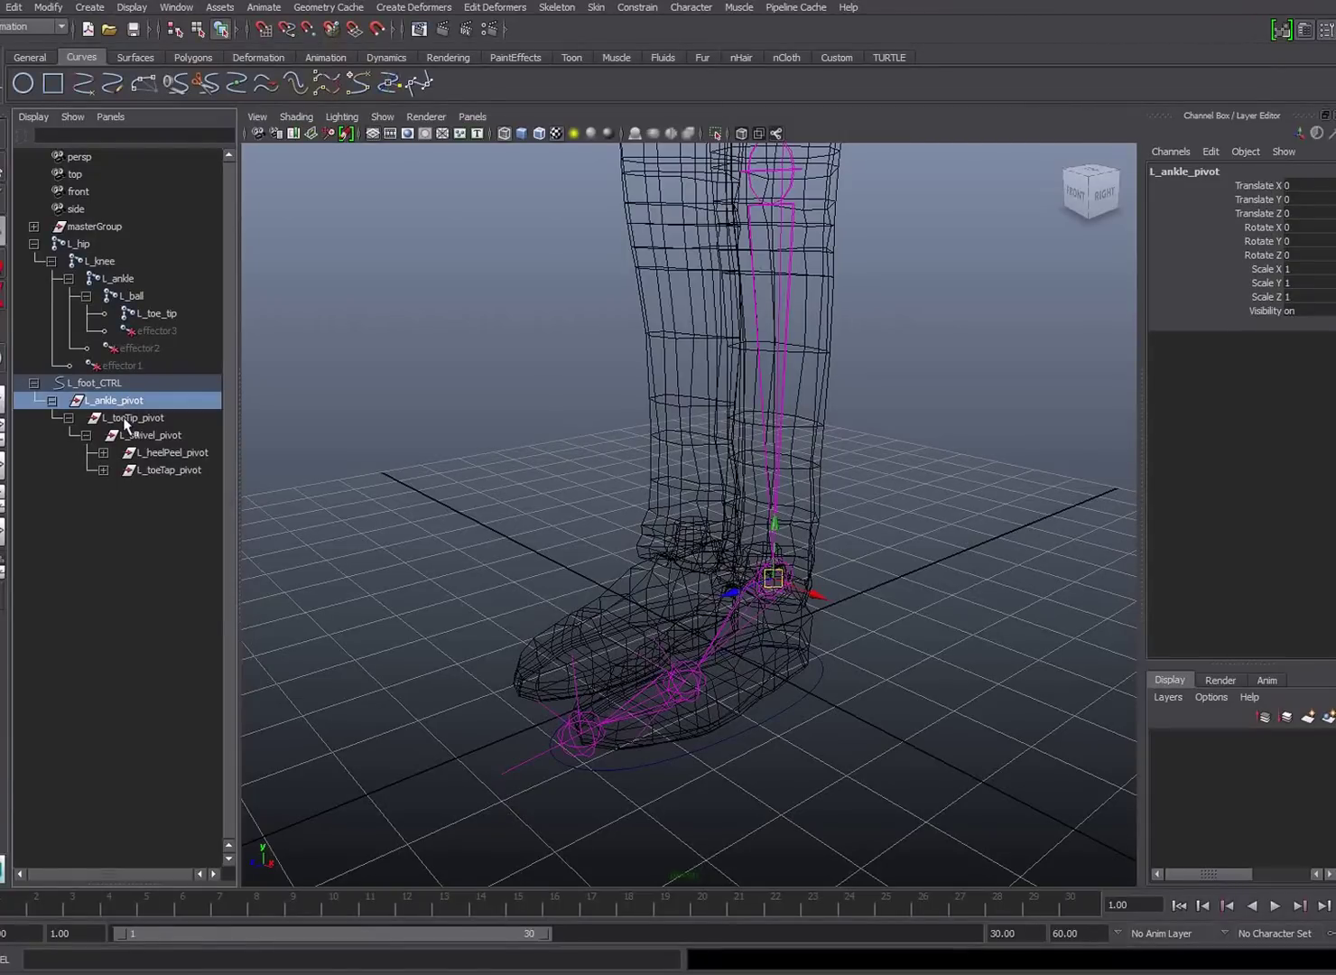
left_click(824, 675)
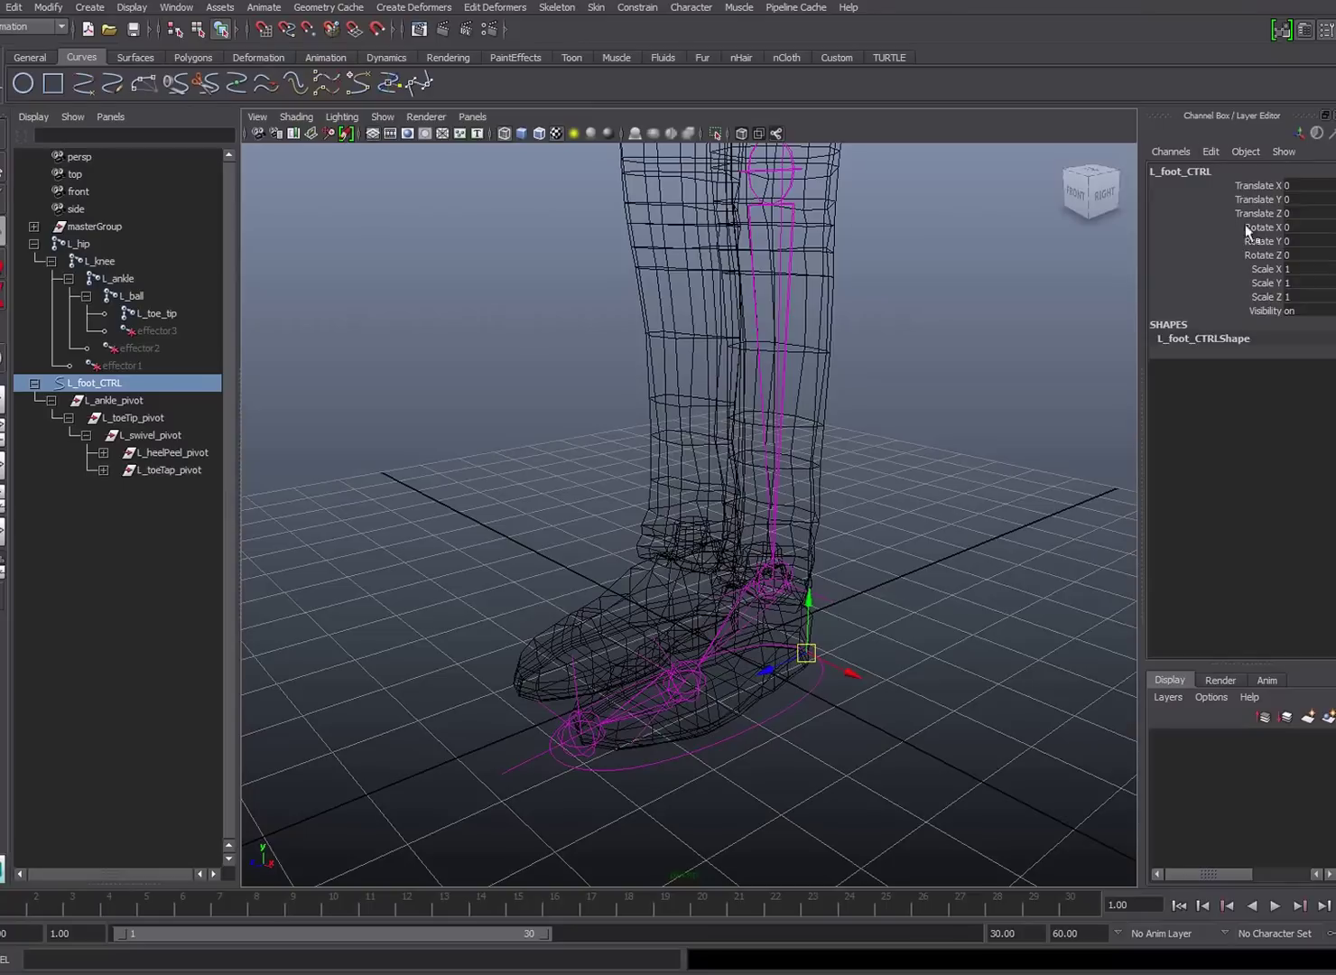
left_click(1211, 150)
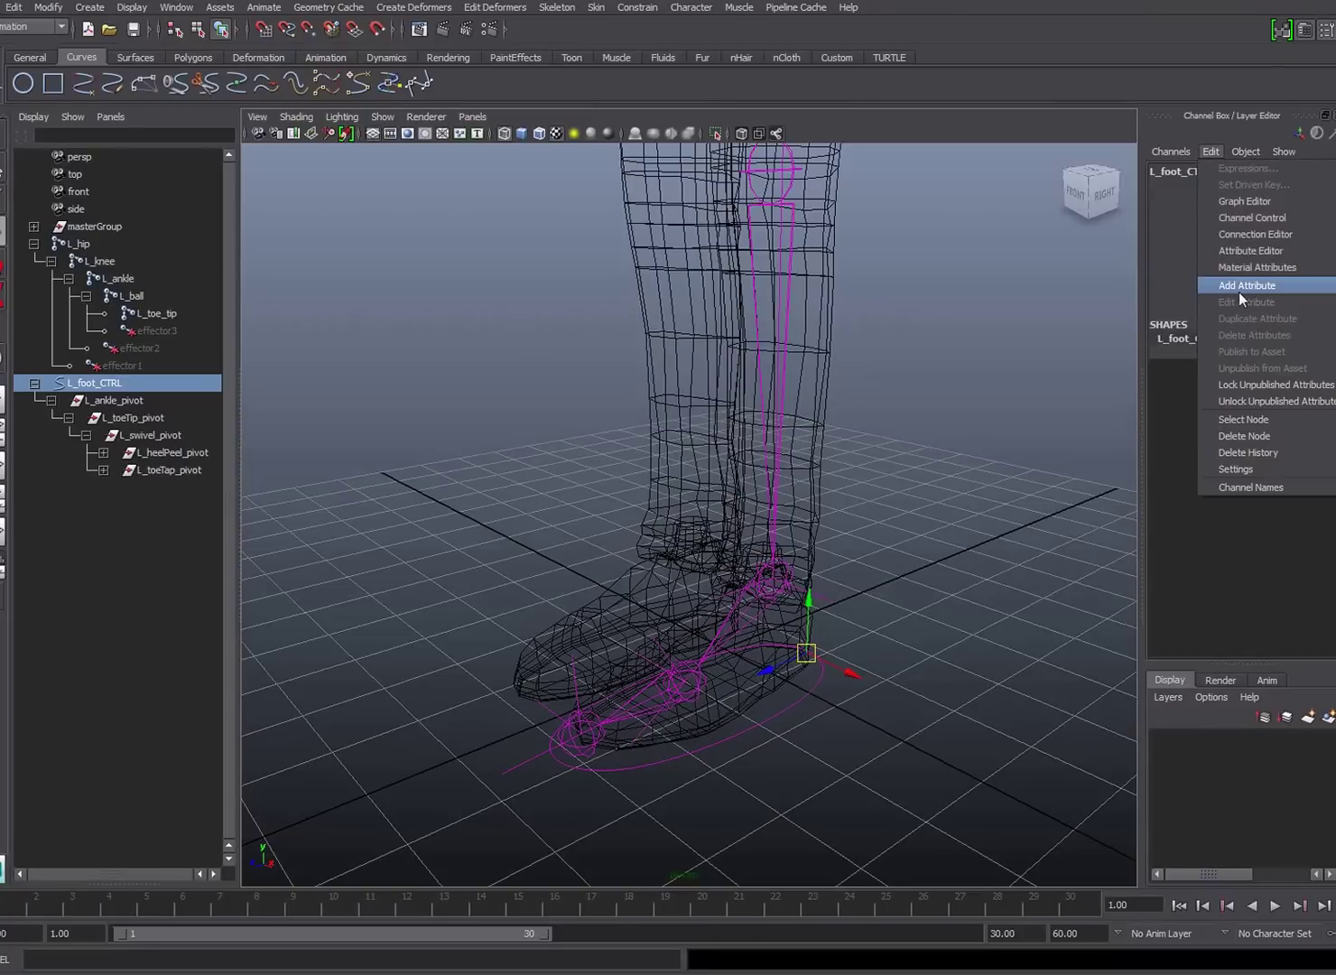
Add float attributes toeTap, heelPeel, swivel, toeTip and ankle to L_foot_CTRL, then test Toe Tap.
left_click(1242, 285)
left_click(858, 314)
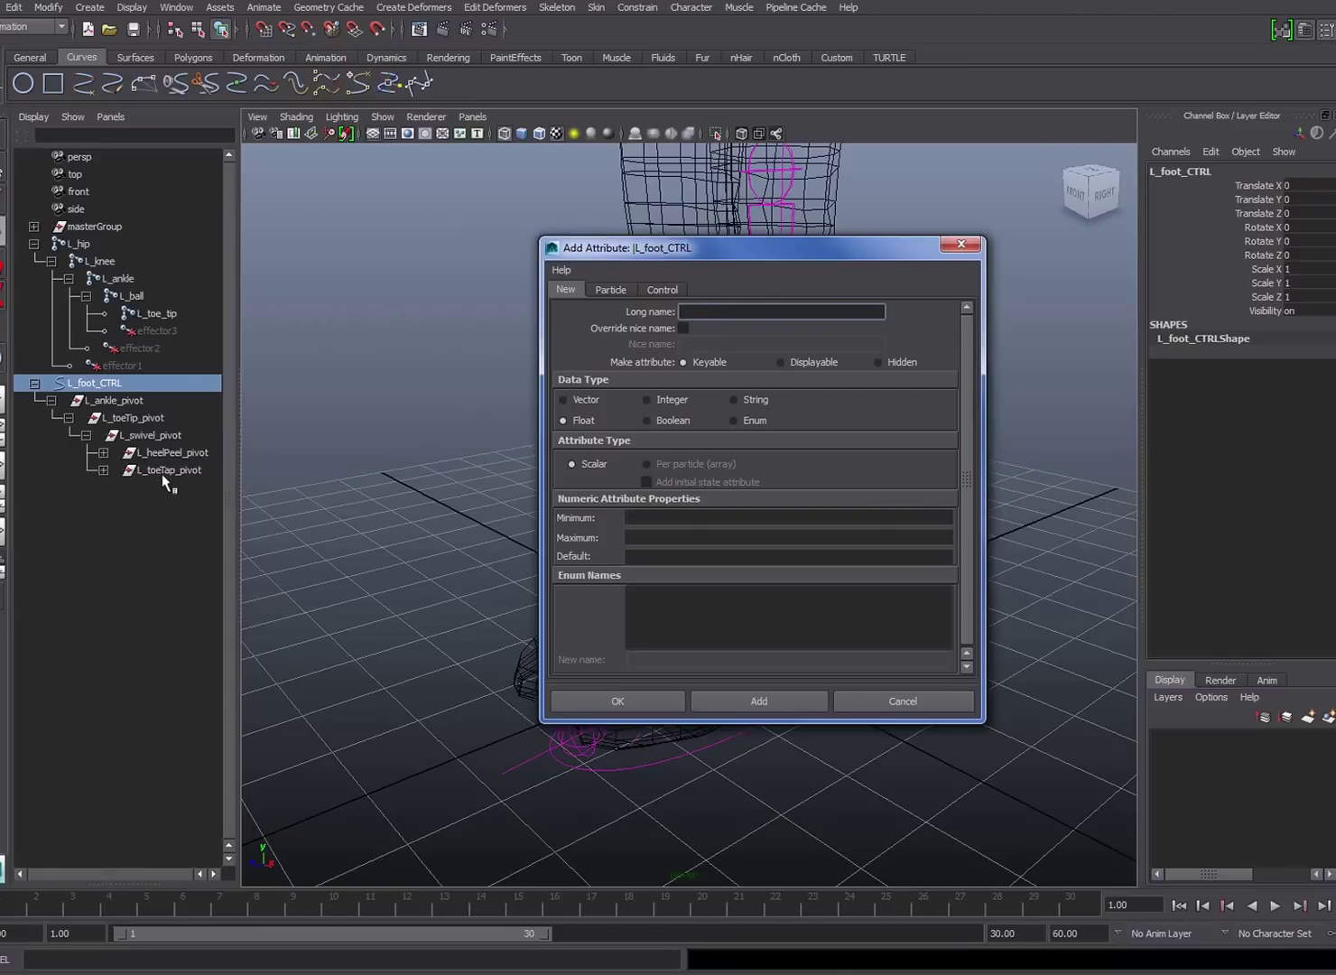
type("toeTap")
left_click(767, 704)
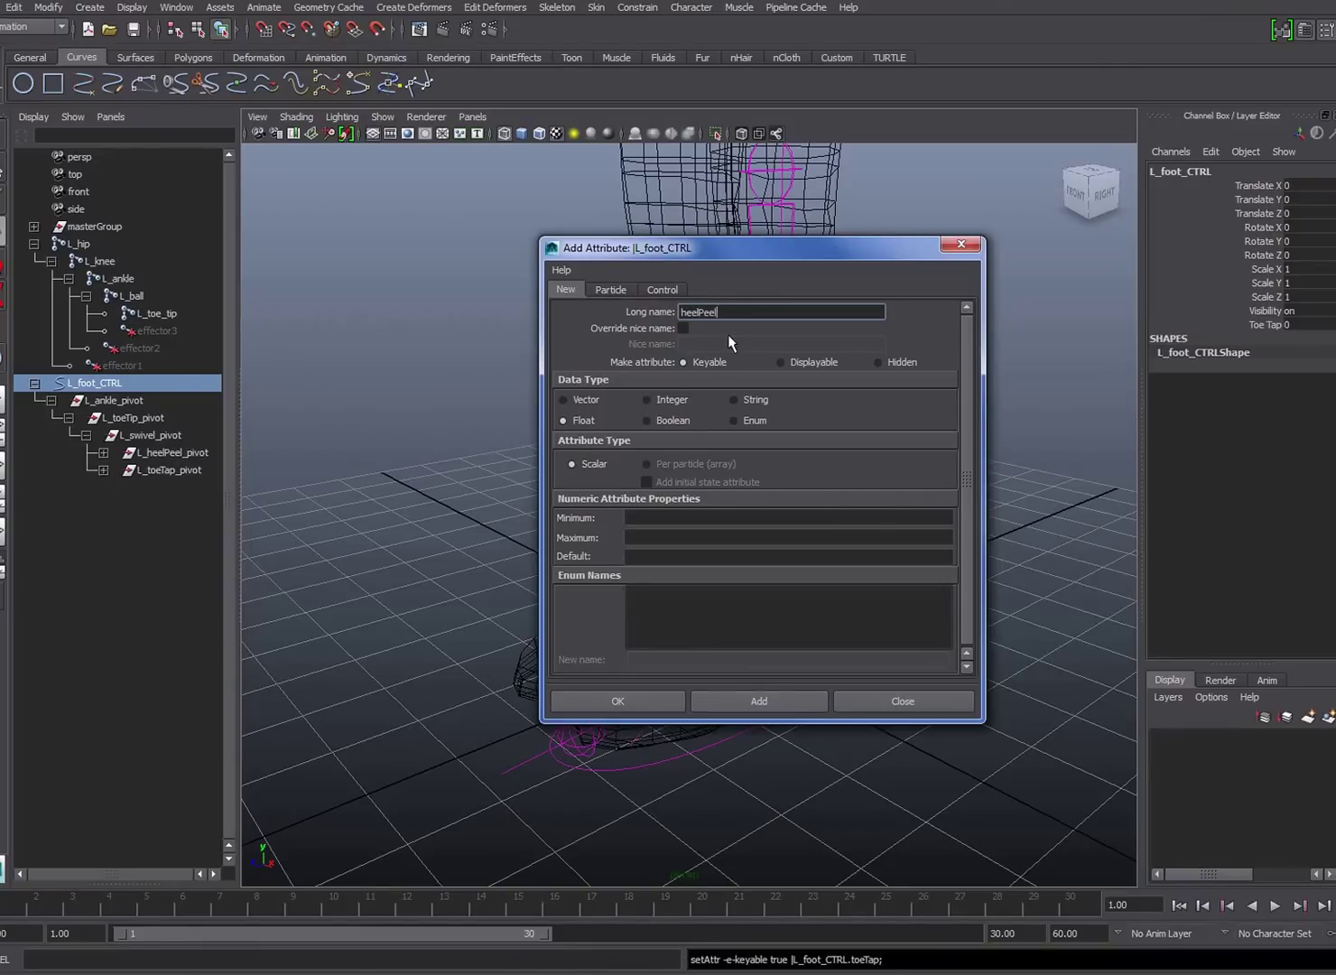
left_click(768, 703)
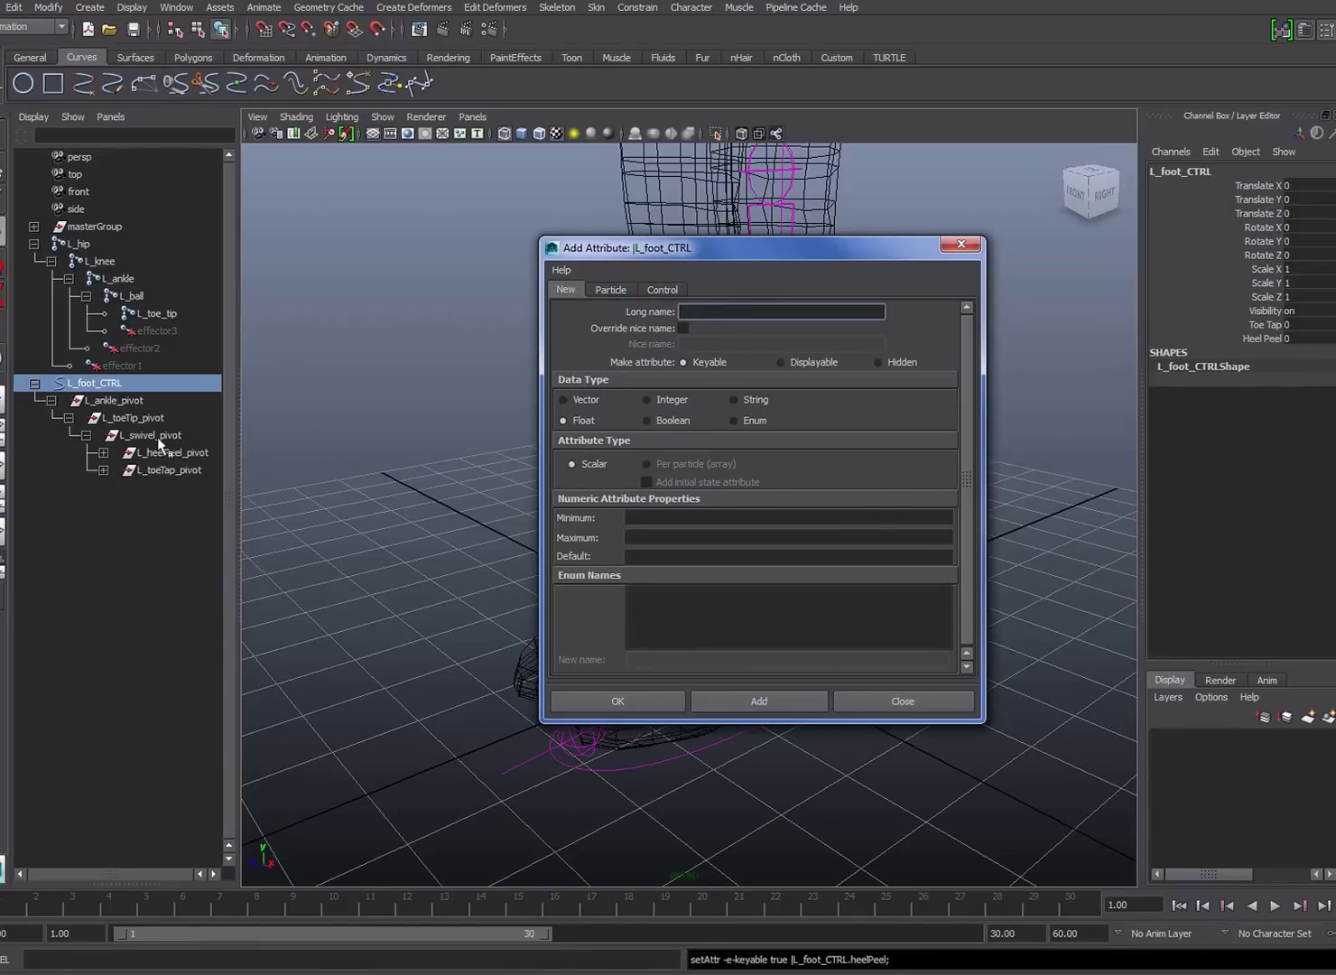
type("swivel")
left_click(761, 696)
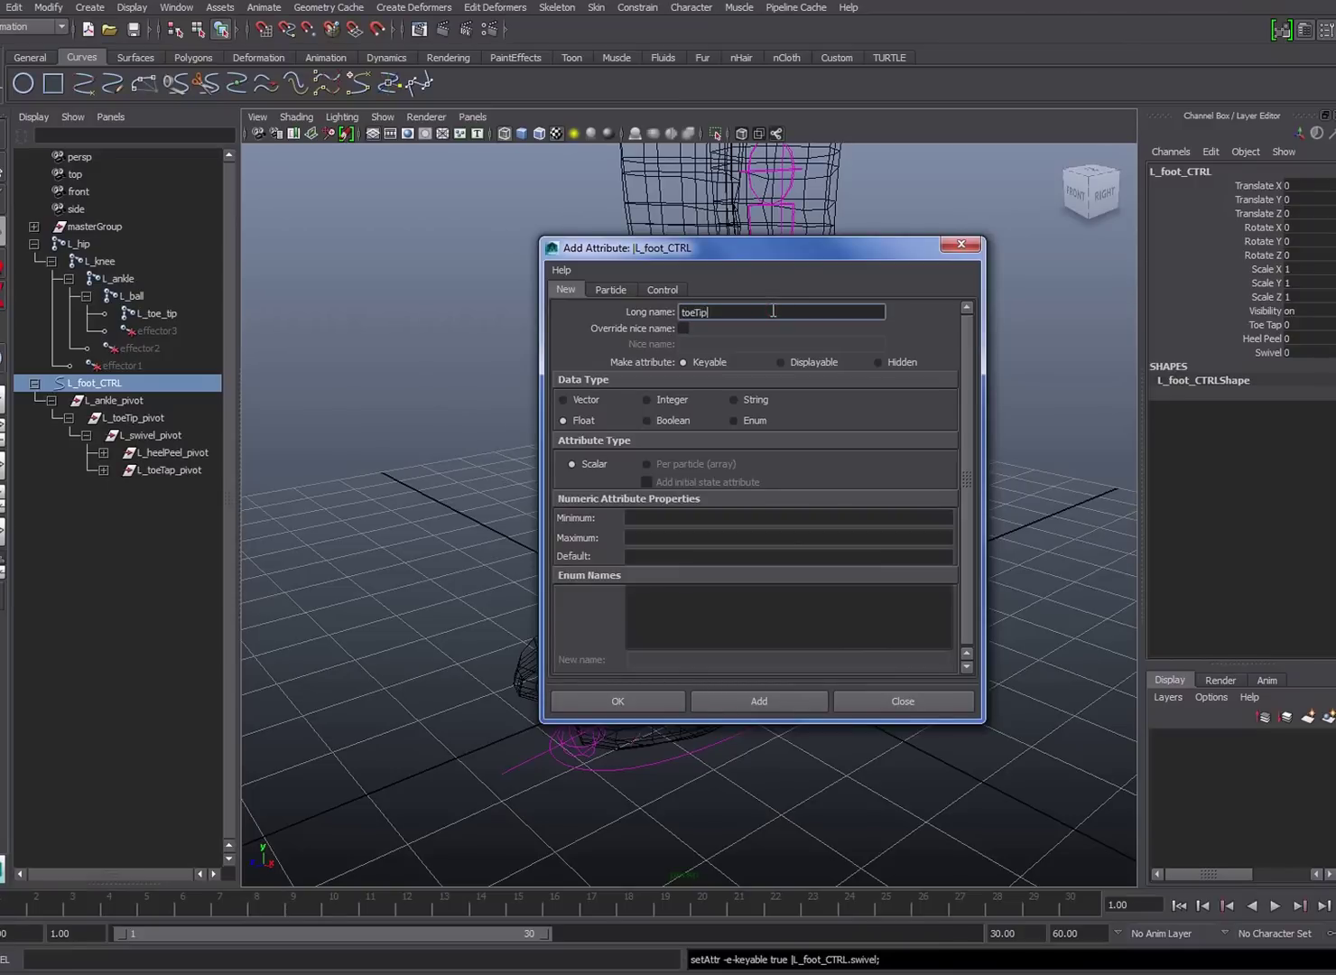
left_click(736, 703)
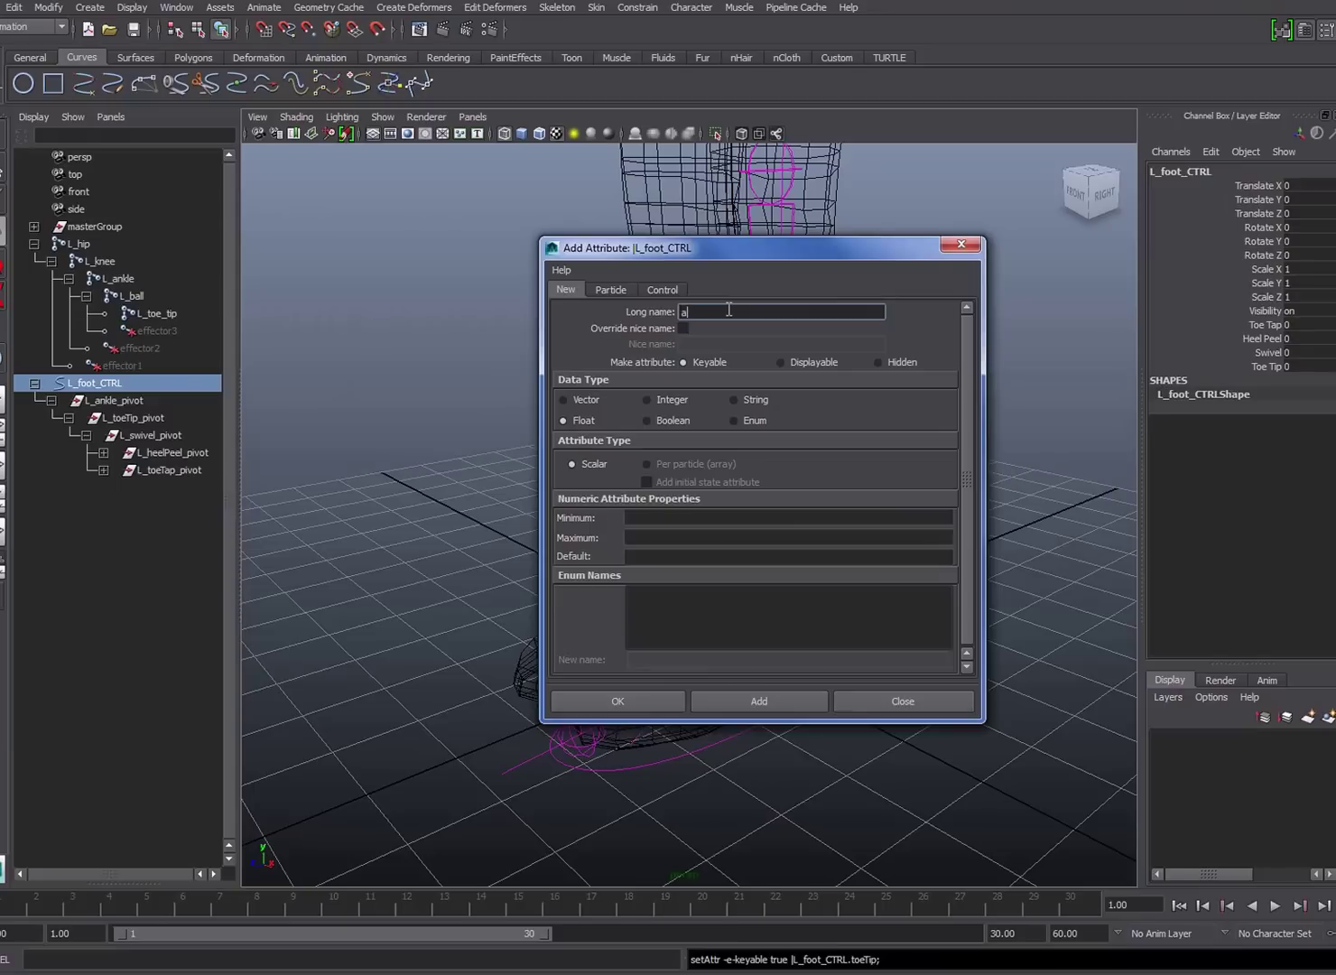
left_click(760, 702)
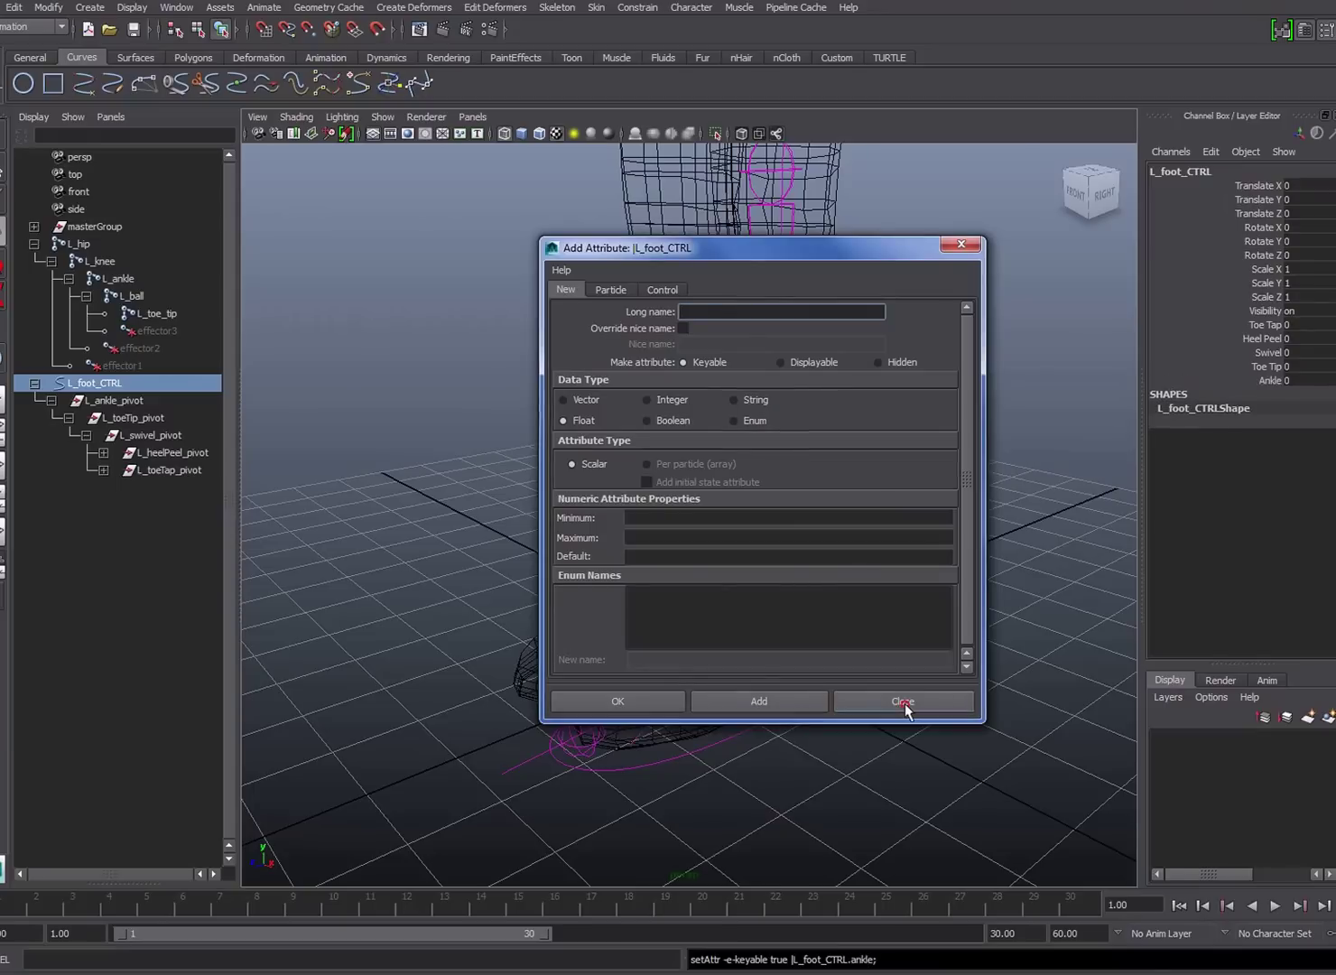
left_click(905, 702)
left_click(1266, 324)
middle_click_drag(1038, 358, 873, 358)
Undo the Toe Tap test back to 0 and open the Connection Editor beside the hierarchy.
key("ctrl+z")
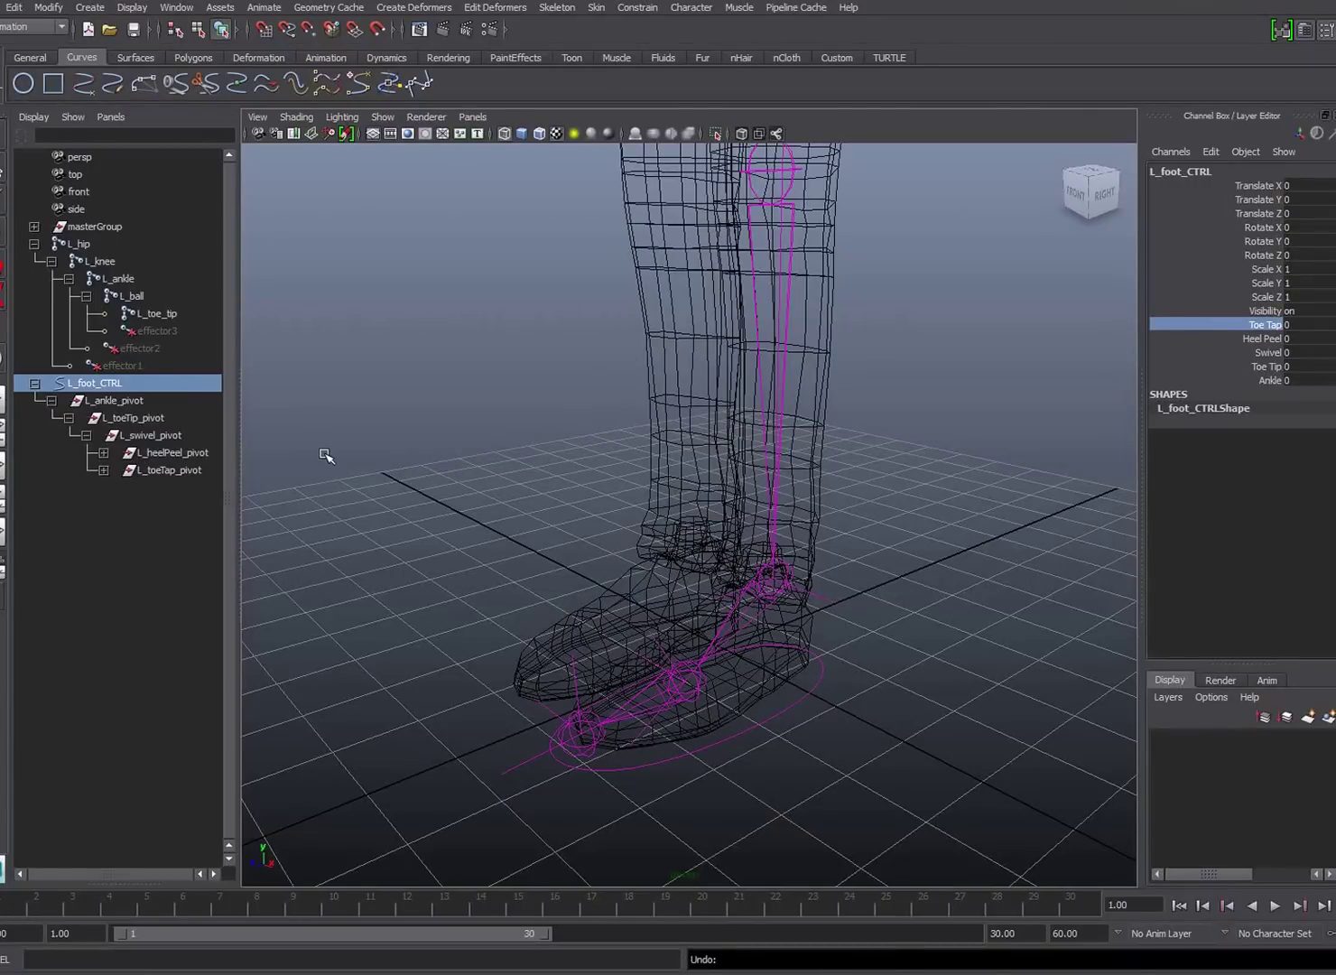
left_click(177, 7)
mouse_move(198, 41)
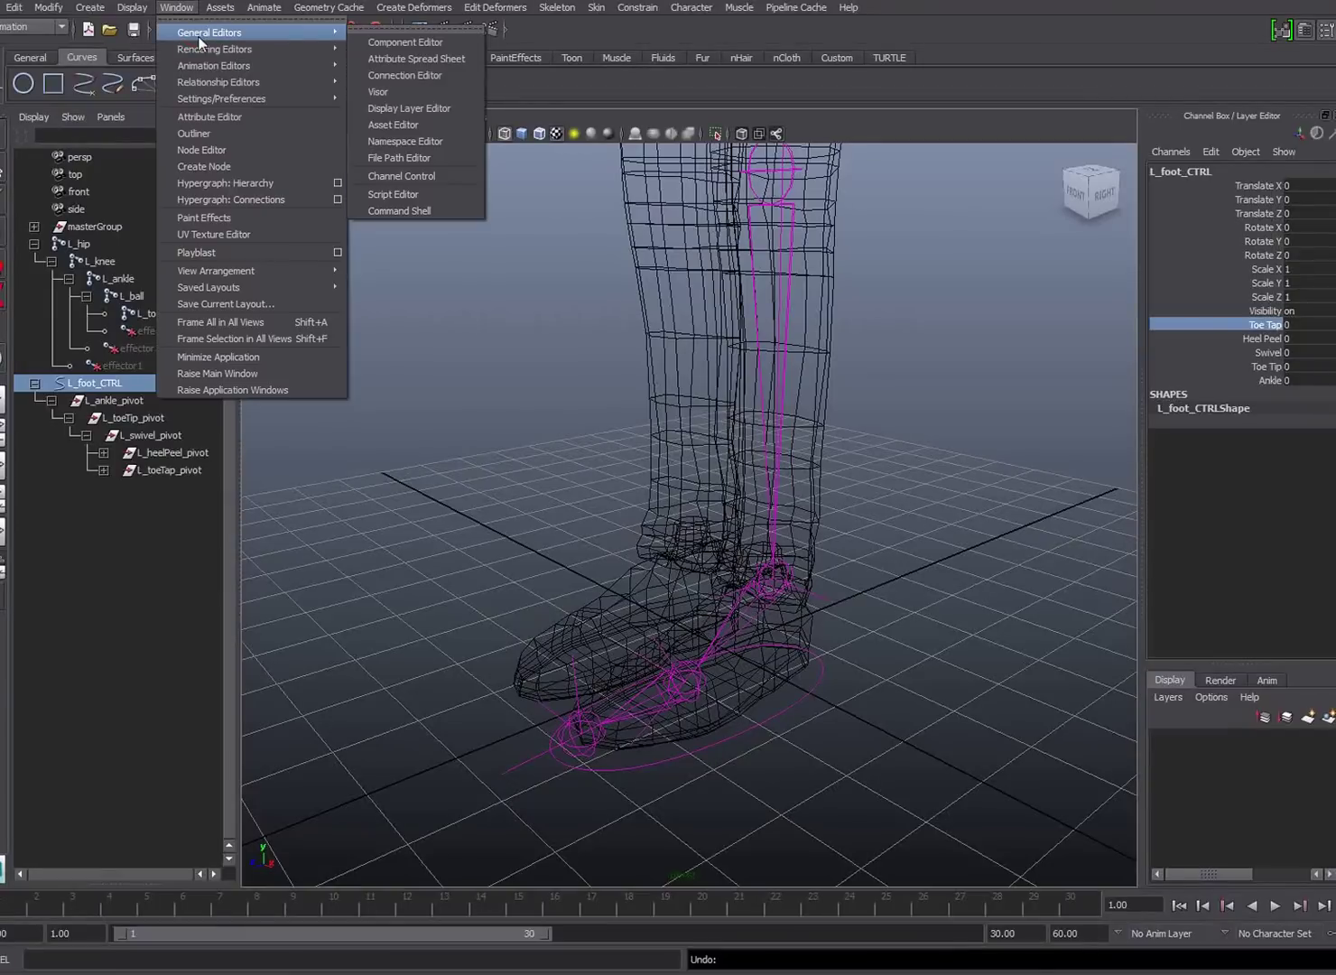
left_click(406, 75)
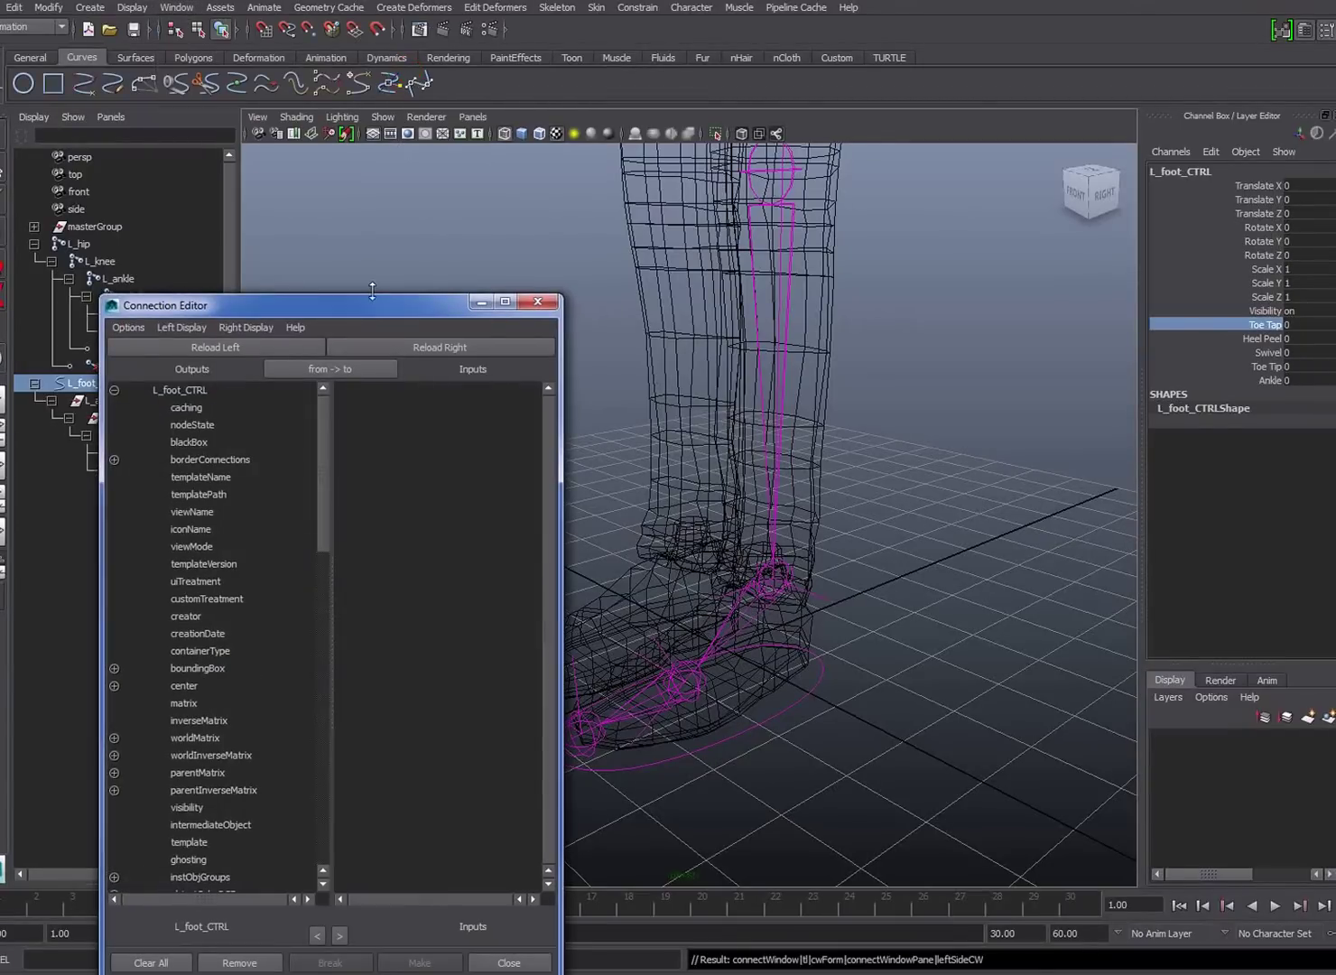
left_click_drag(366, 309, 509, 126)
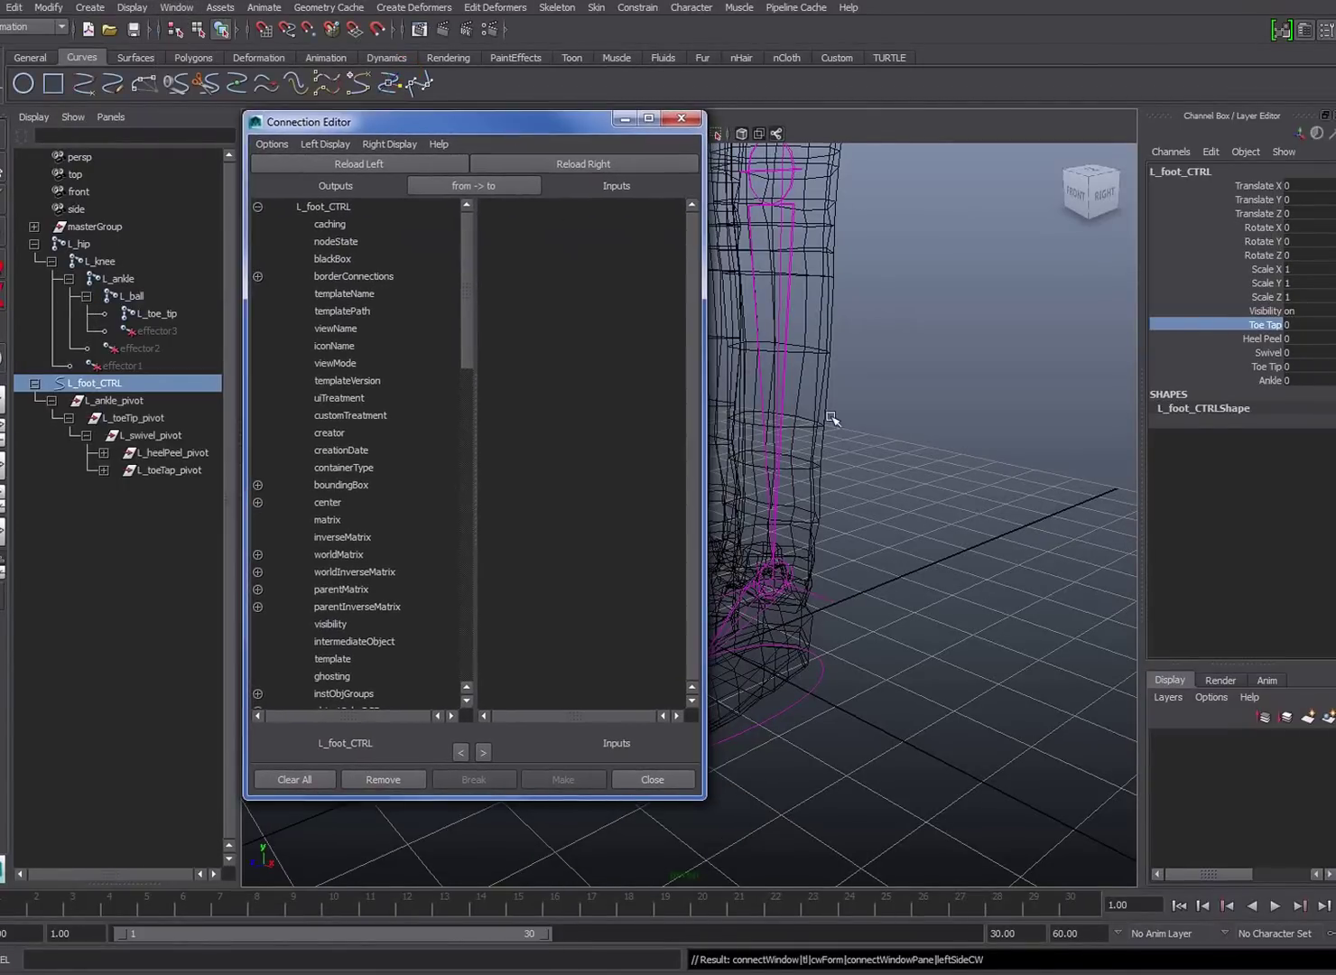
Frame both feet and filter the left list to L_foot_CTRL's keyable attributes only.
middle_click_drag(832, 418, 979, 412, "alt")
right_click_drag(979, 412, 933, 440, "alt")
middle_click_drag(933, 441, 983, 502, "alt")
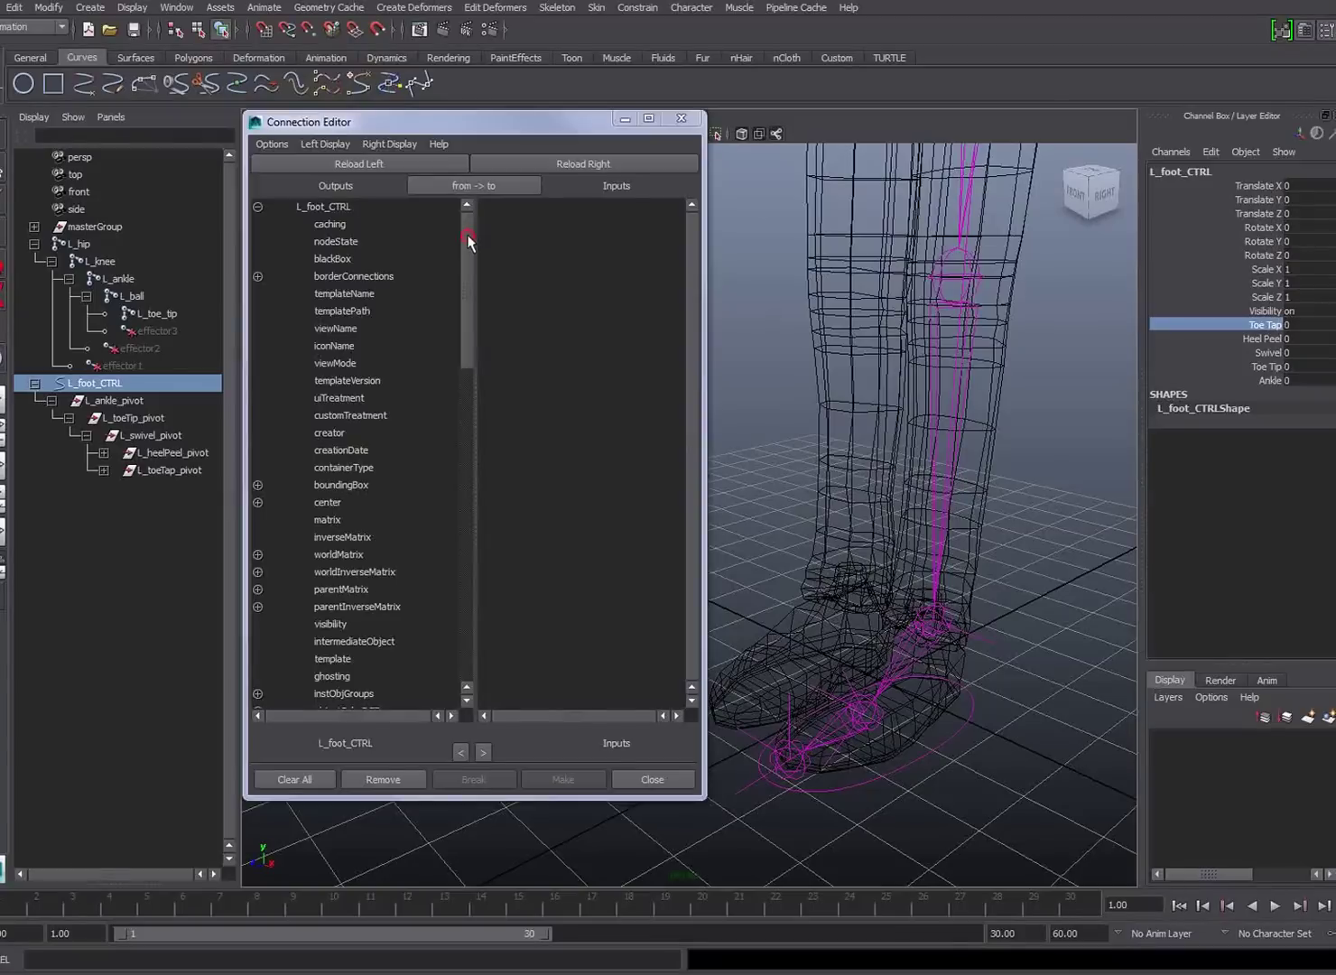
mouse_move(468, 235)
left_mouse_down()
mouse_move(465, 542)
mouse_move(465, 217)
left_mouse_up()
left_click(321, 144)
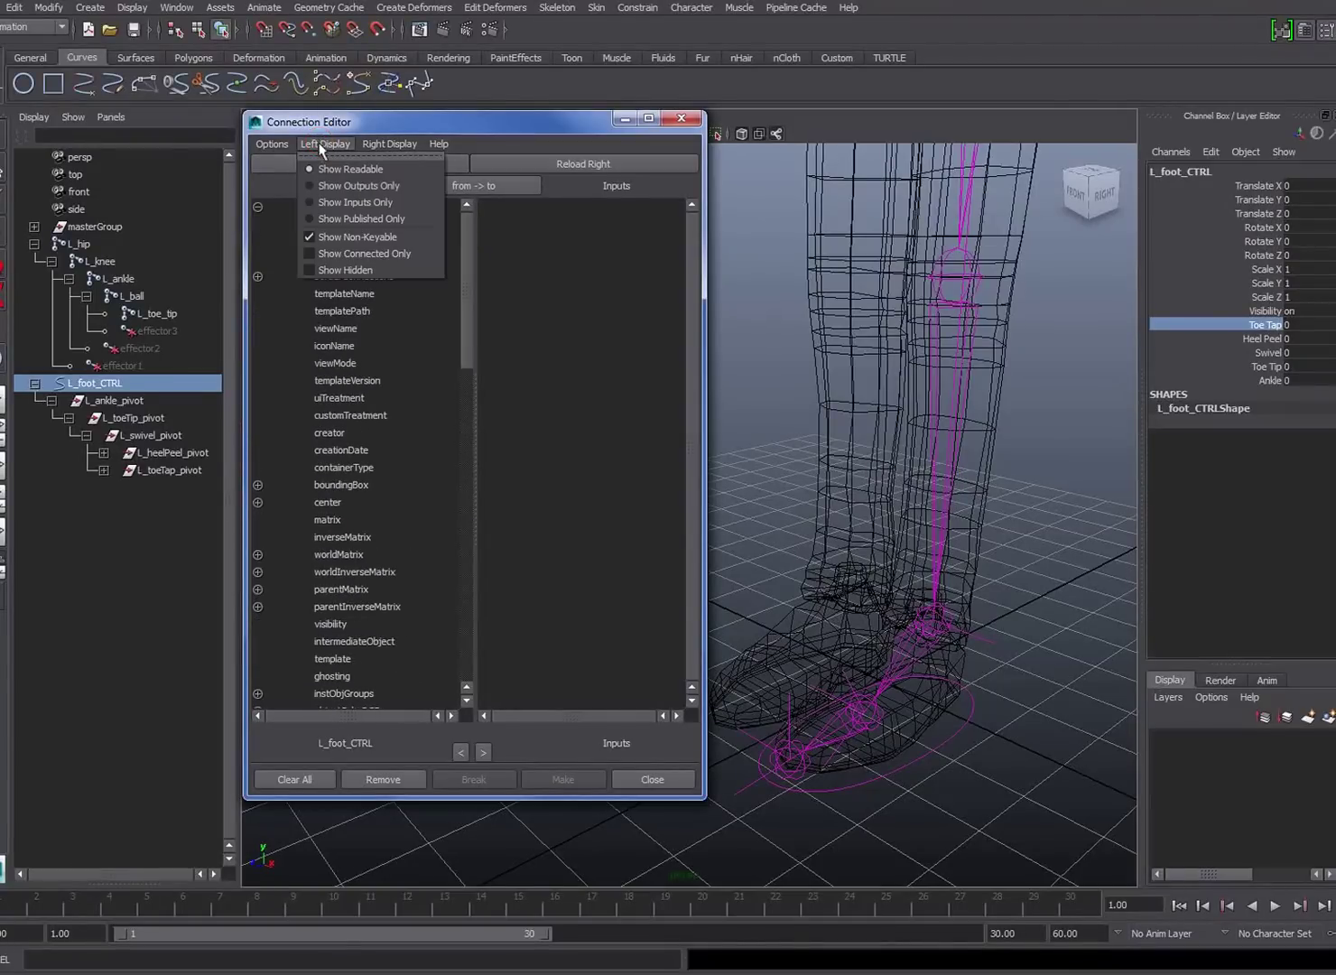
left_click(331, 236)
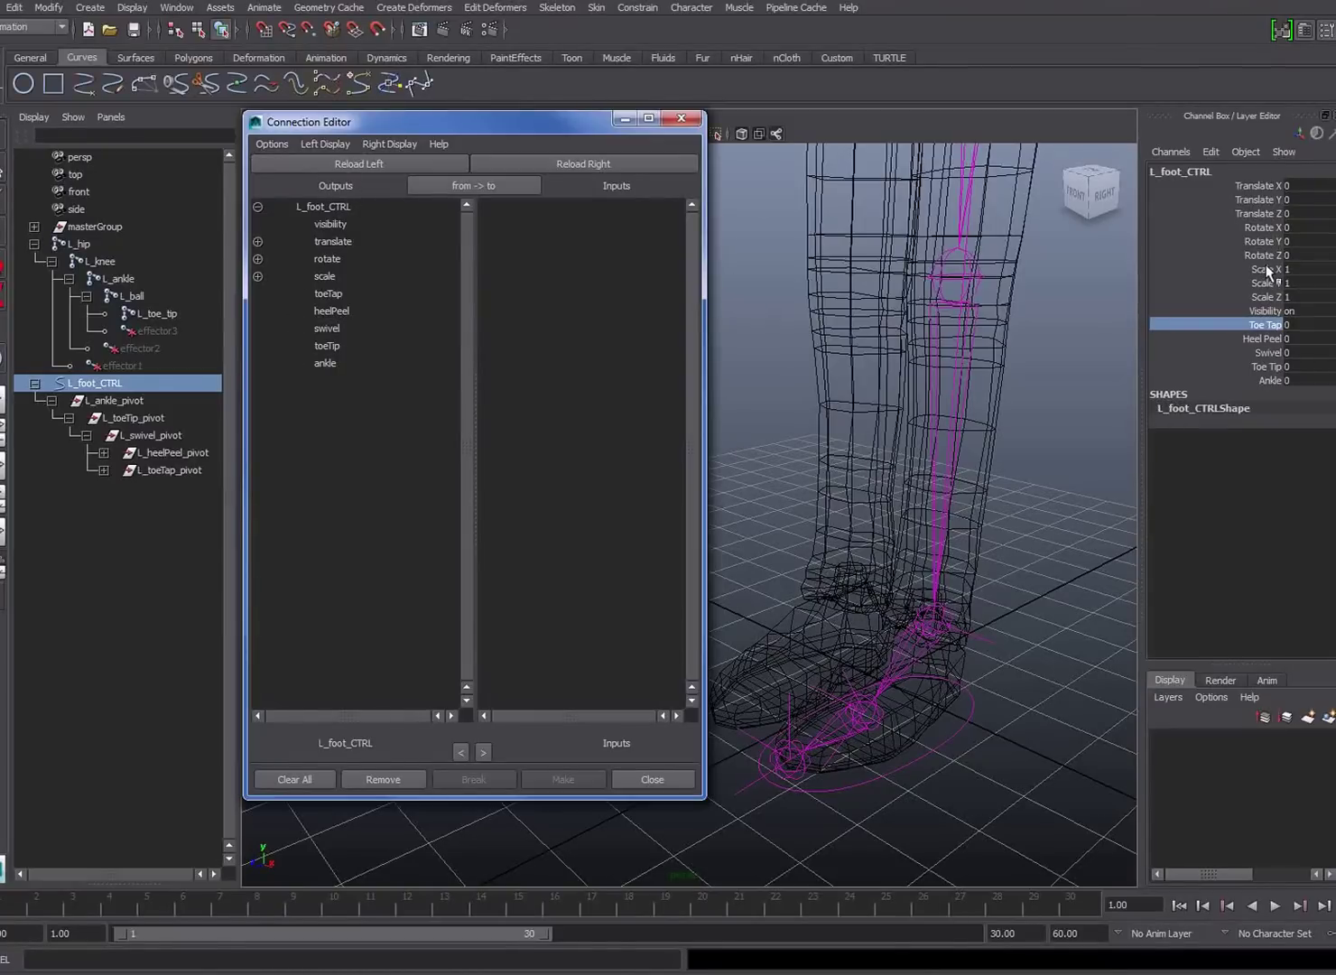
Pick ankle as the source and load L_ankle_pivot's keyable attributes on the right.
left_click(322, 363)
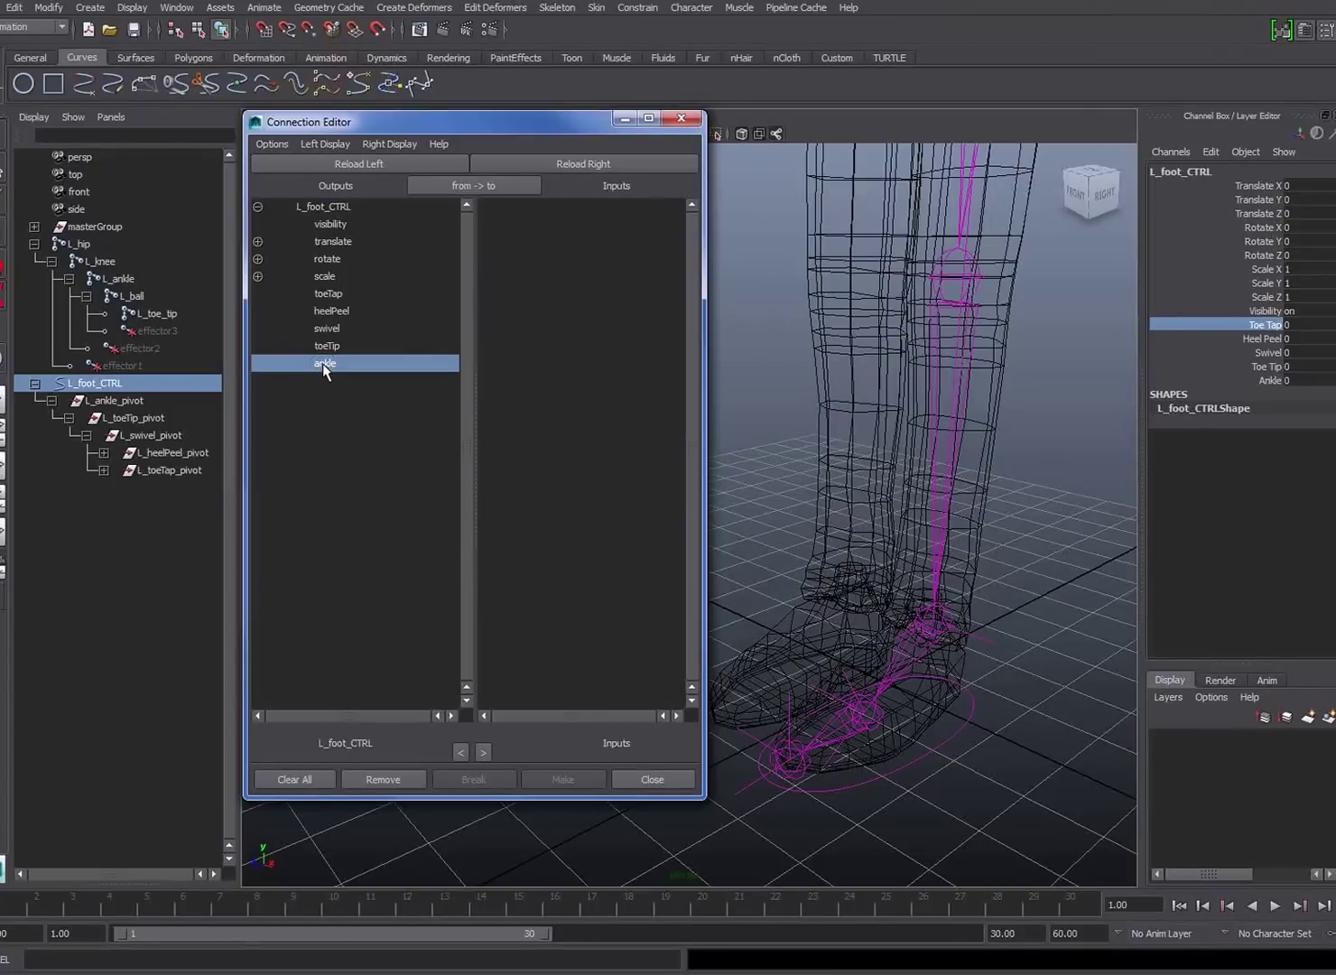
left_click(121, 398)
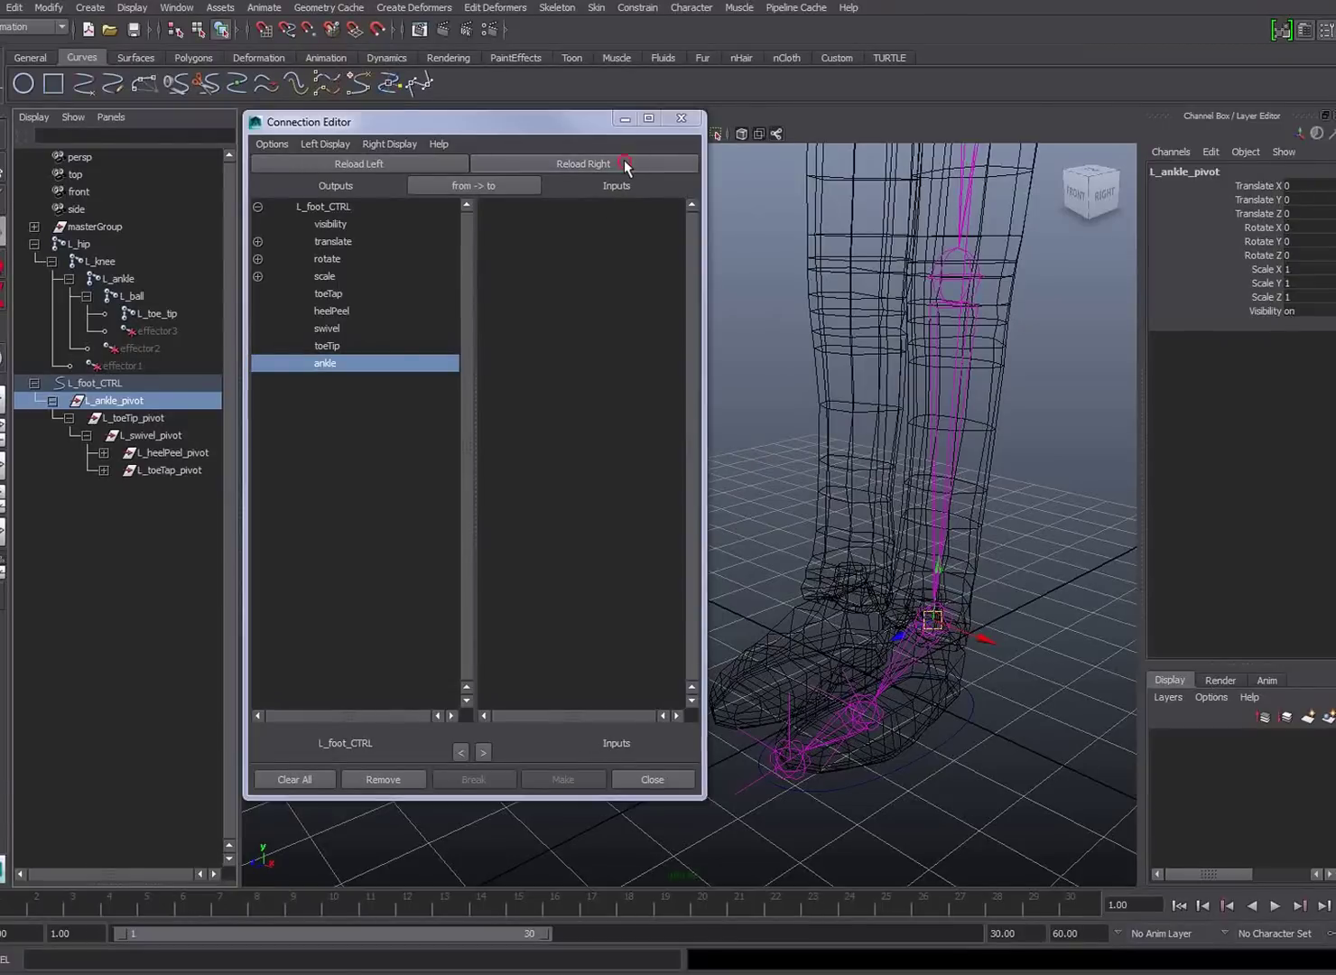
left_click(583, 163)
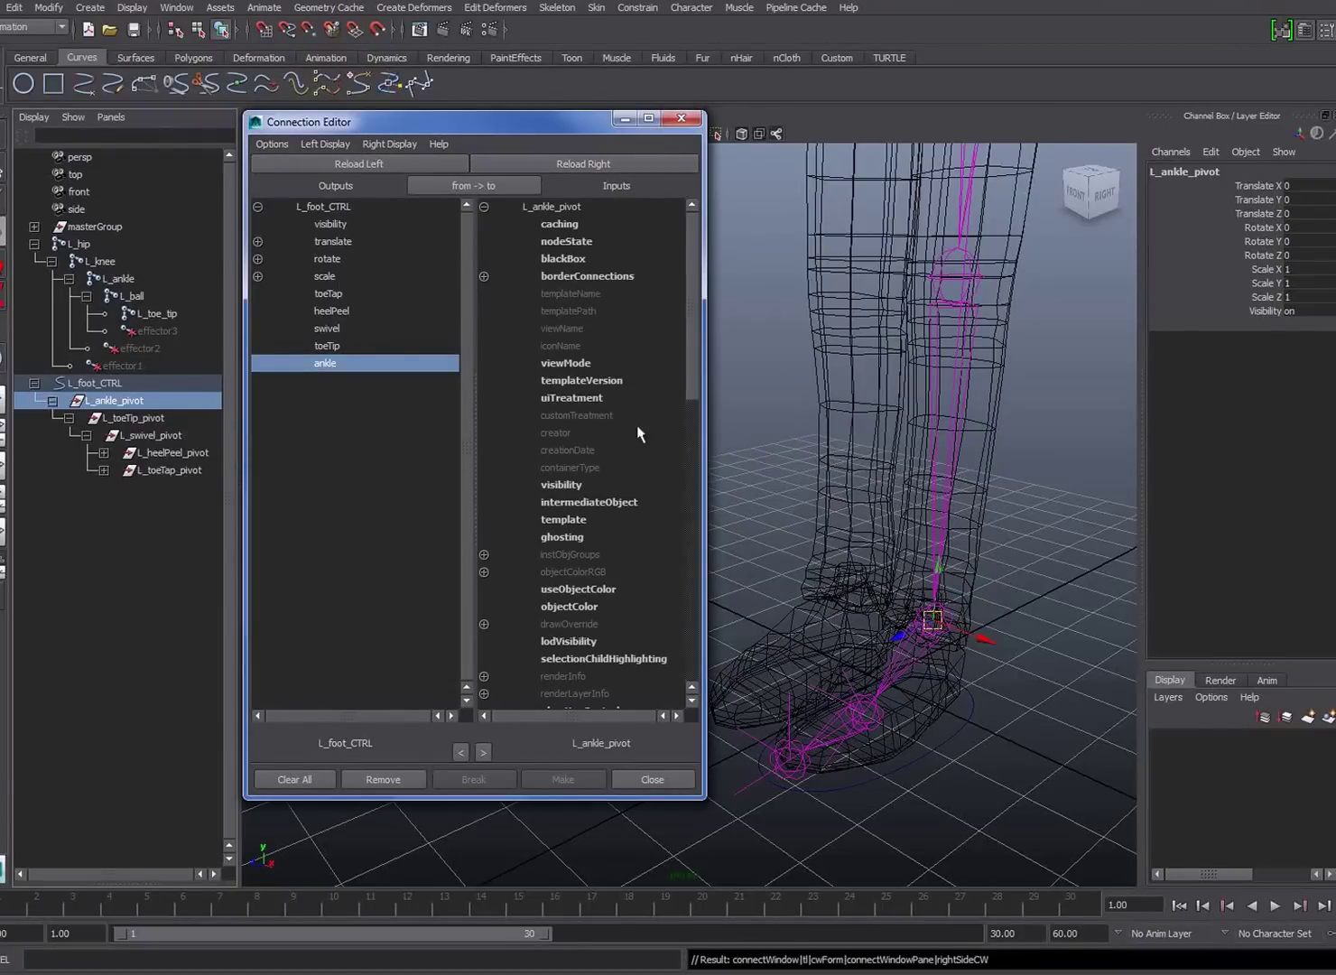
mouse_move(689, 329)
left_mouse_down()
mouse_move(701, 502)
mouse_move(696, 316)
left_mouse_up()
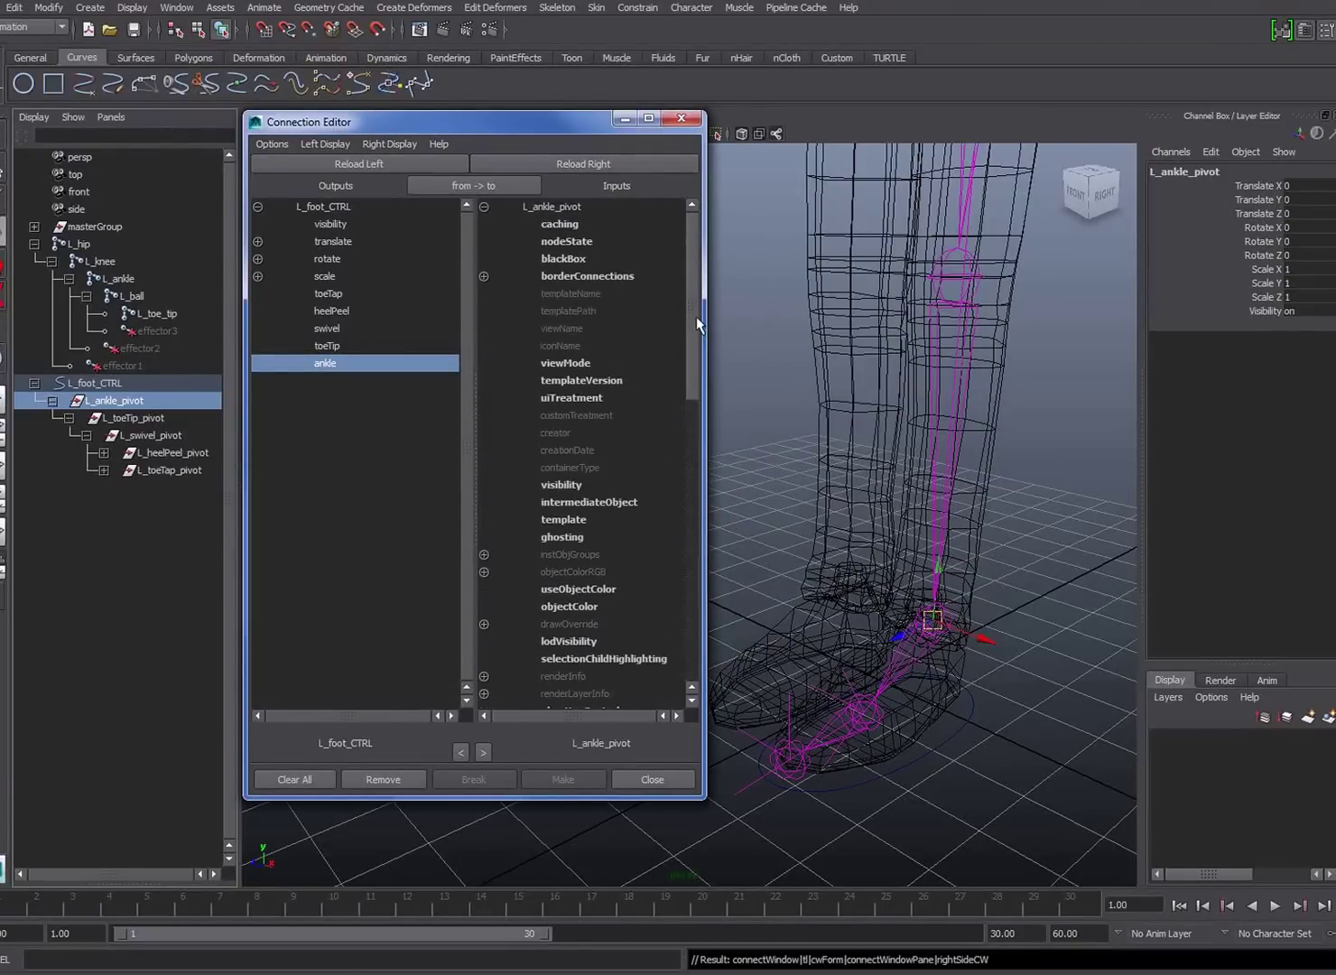
left_click(399, 143)
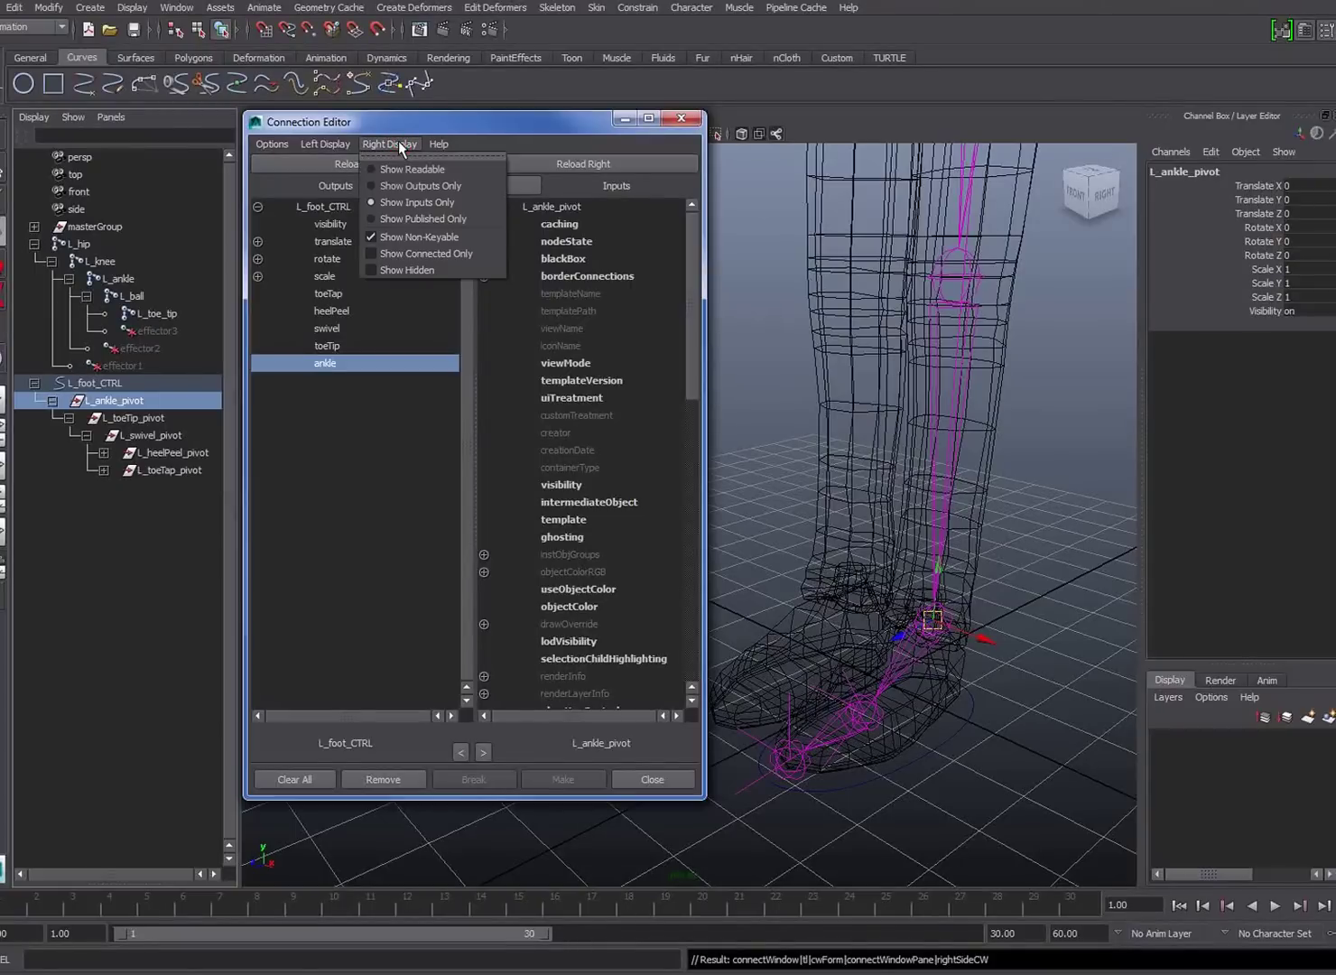
left_click(409, 240)
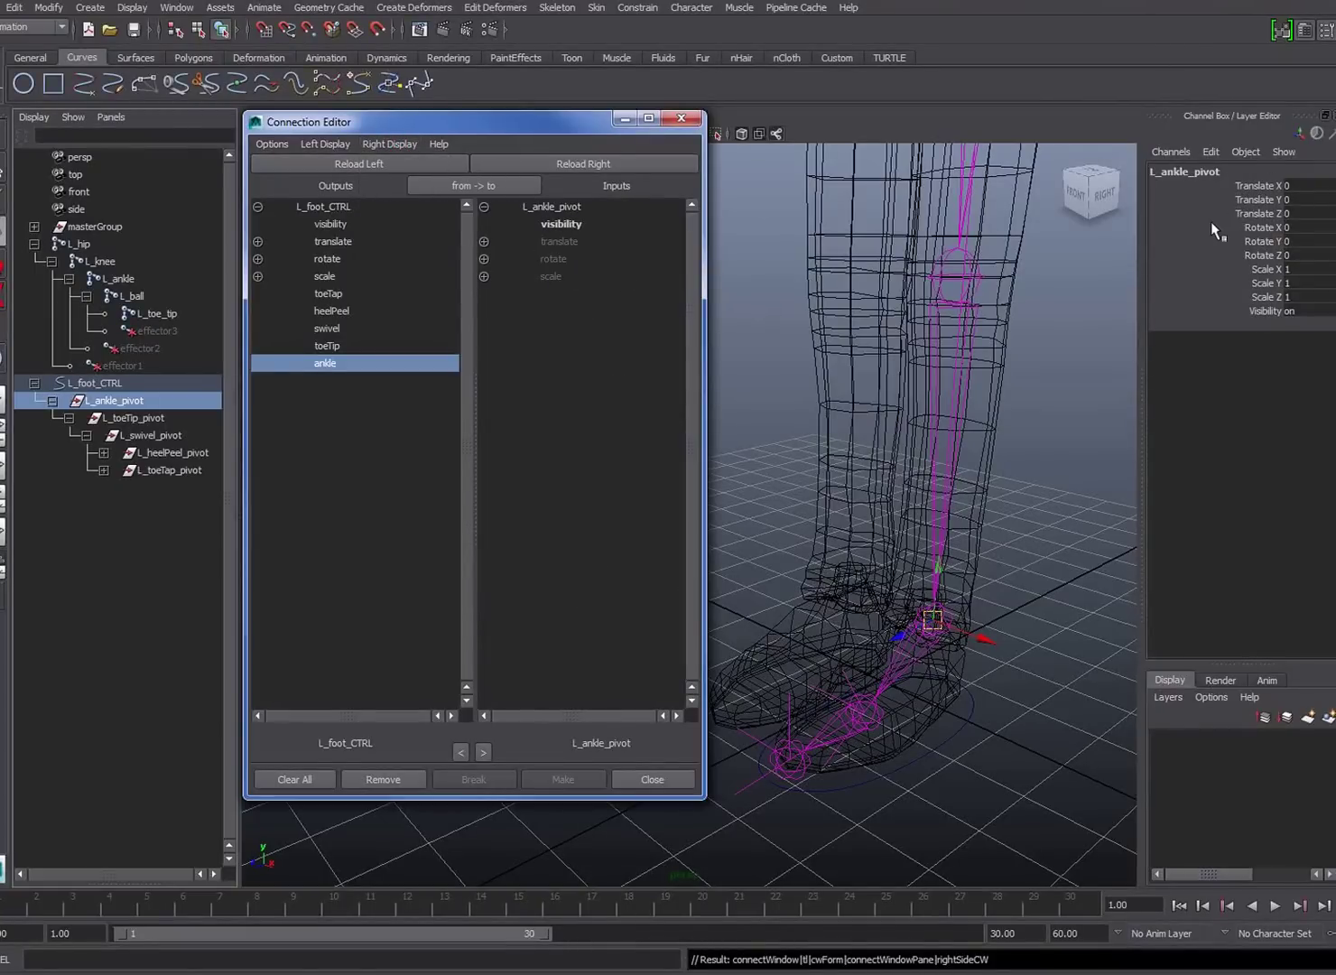
Connect ankle to L_ankle_pivot's rotateX, undoing a quick test rotation first.
left_click(485, 259)
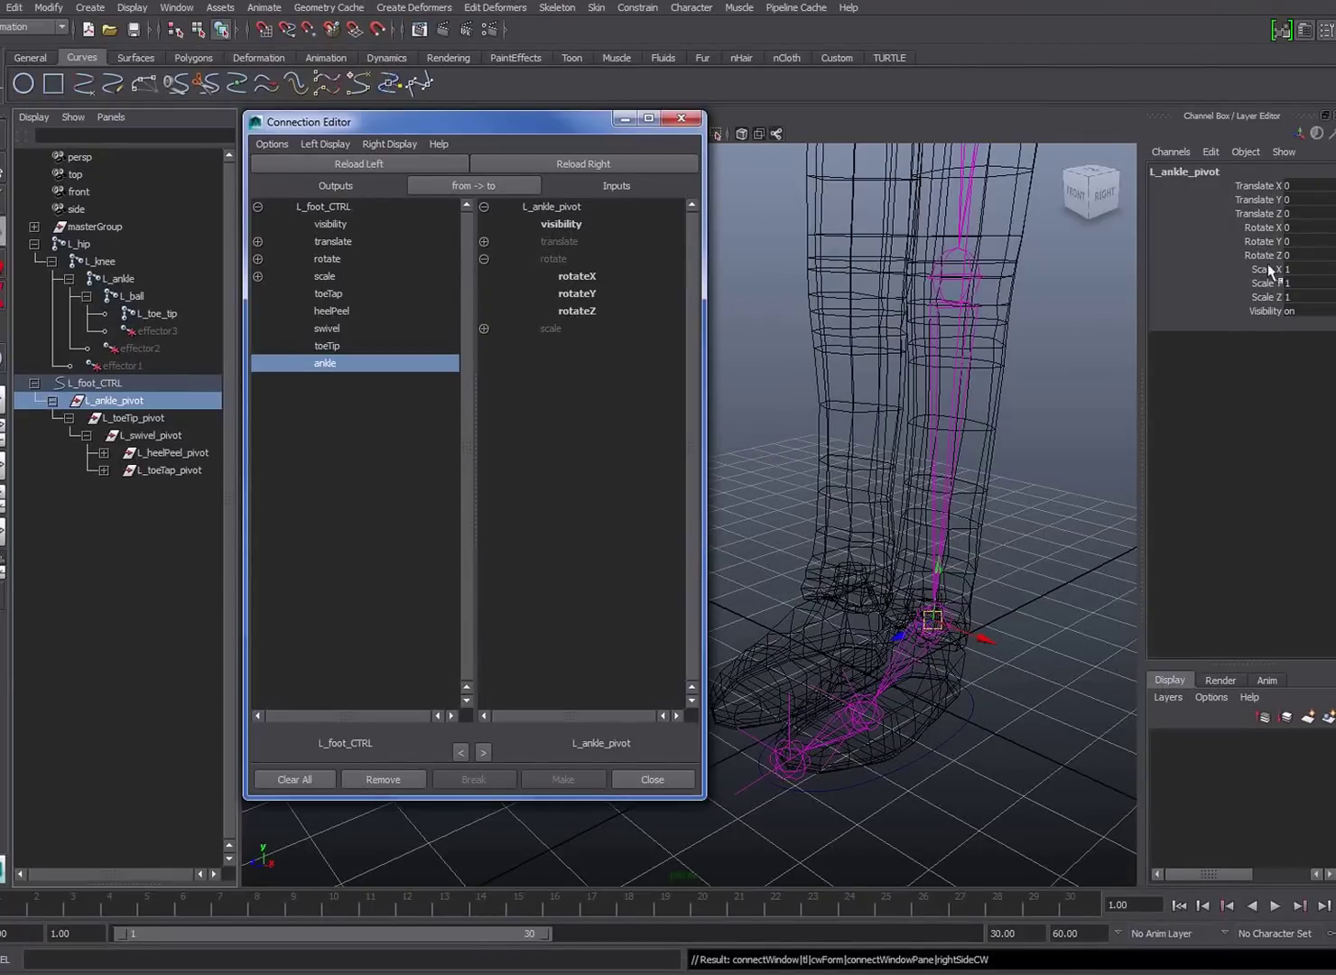
left_click(1259, 228)
middle_click_drag(1088, 393, 1120, 409)
key("ctrl+z")
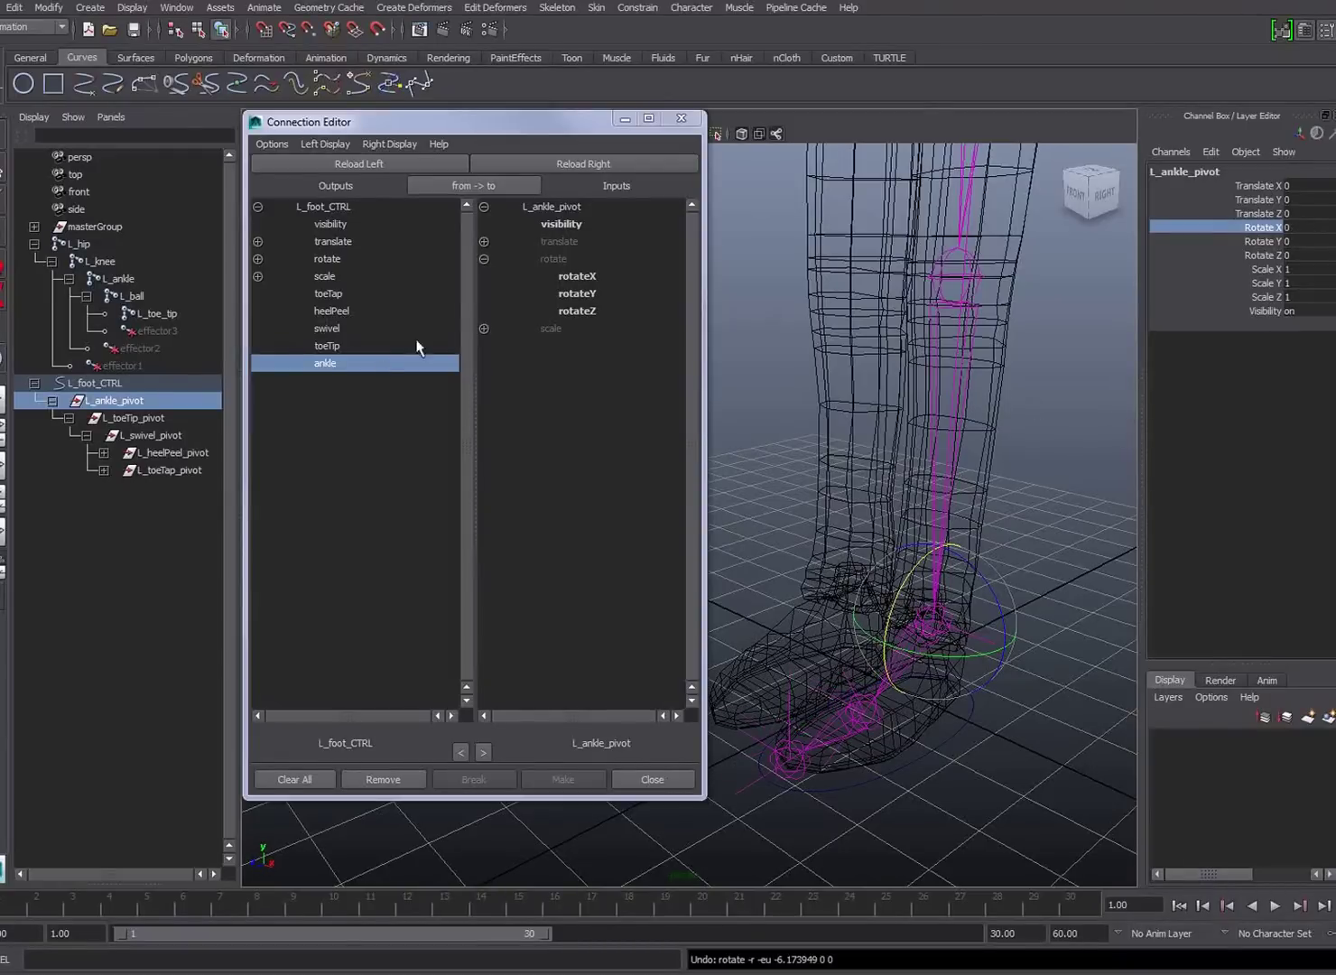
left_click(580, 277)
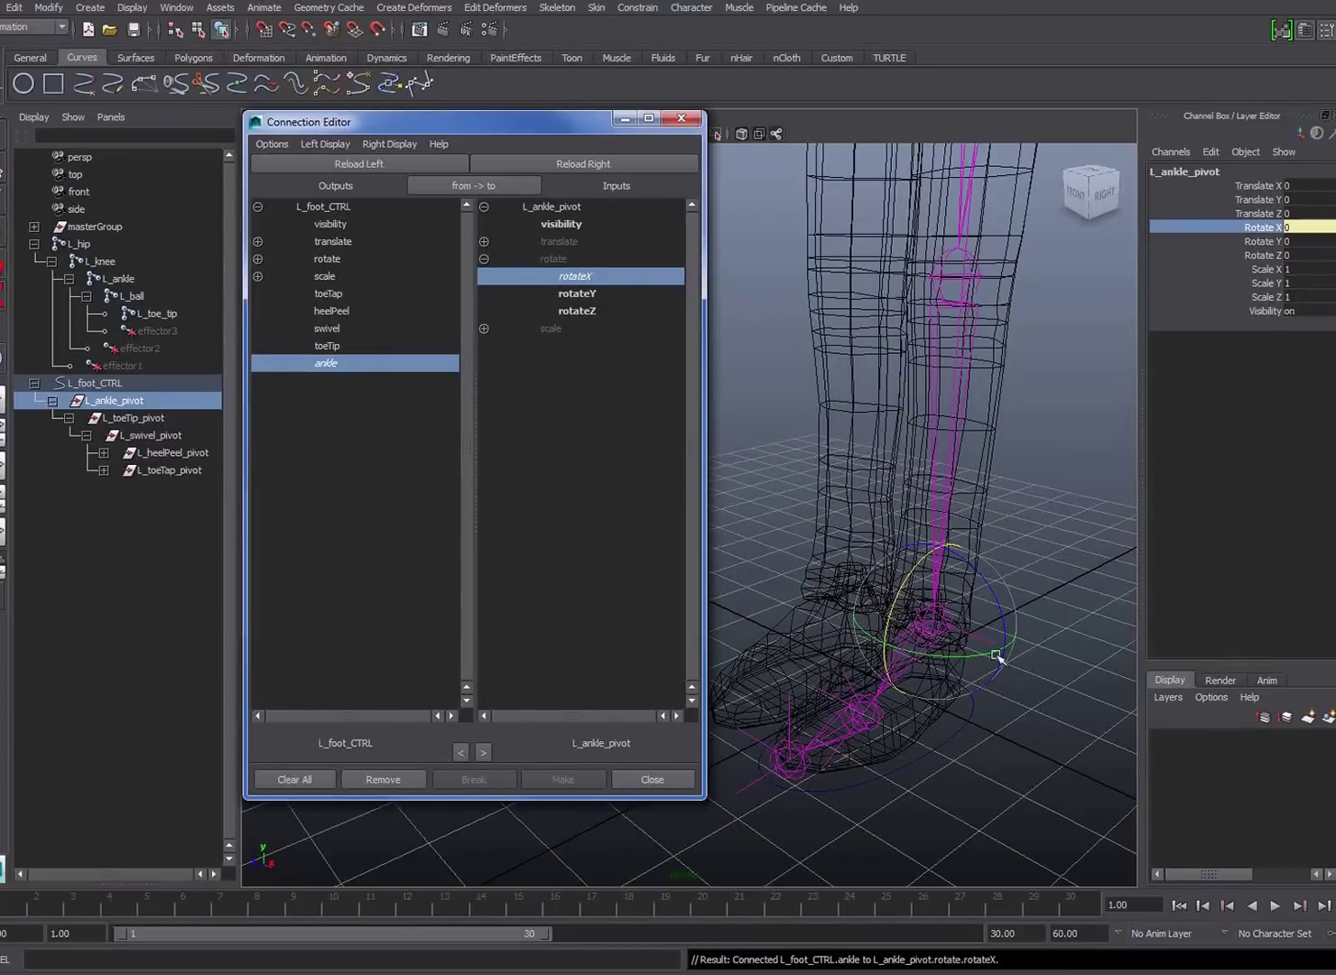
left_click(1008, 741)
Test the Ankle attribute on L_foot_CTRL, check the pivot's Rotate X, then reset Ankle to 0.
left_click(963, 718)
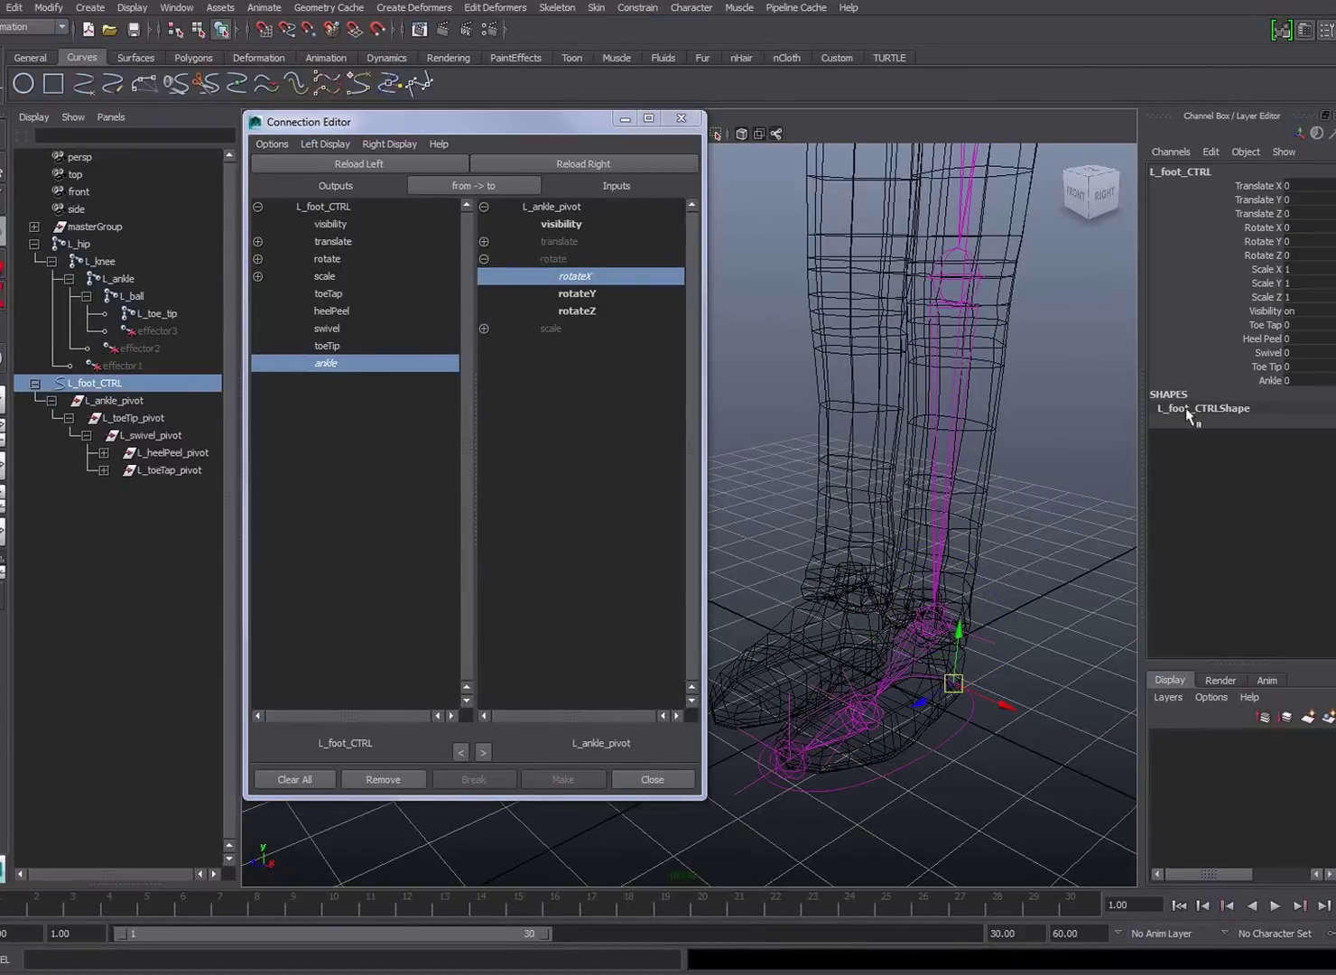
left_click(1268, 380)
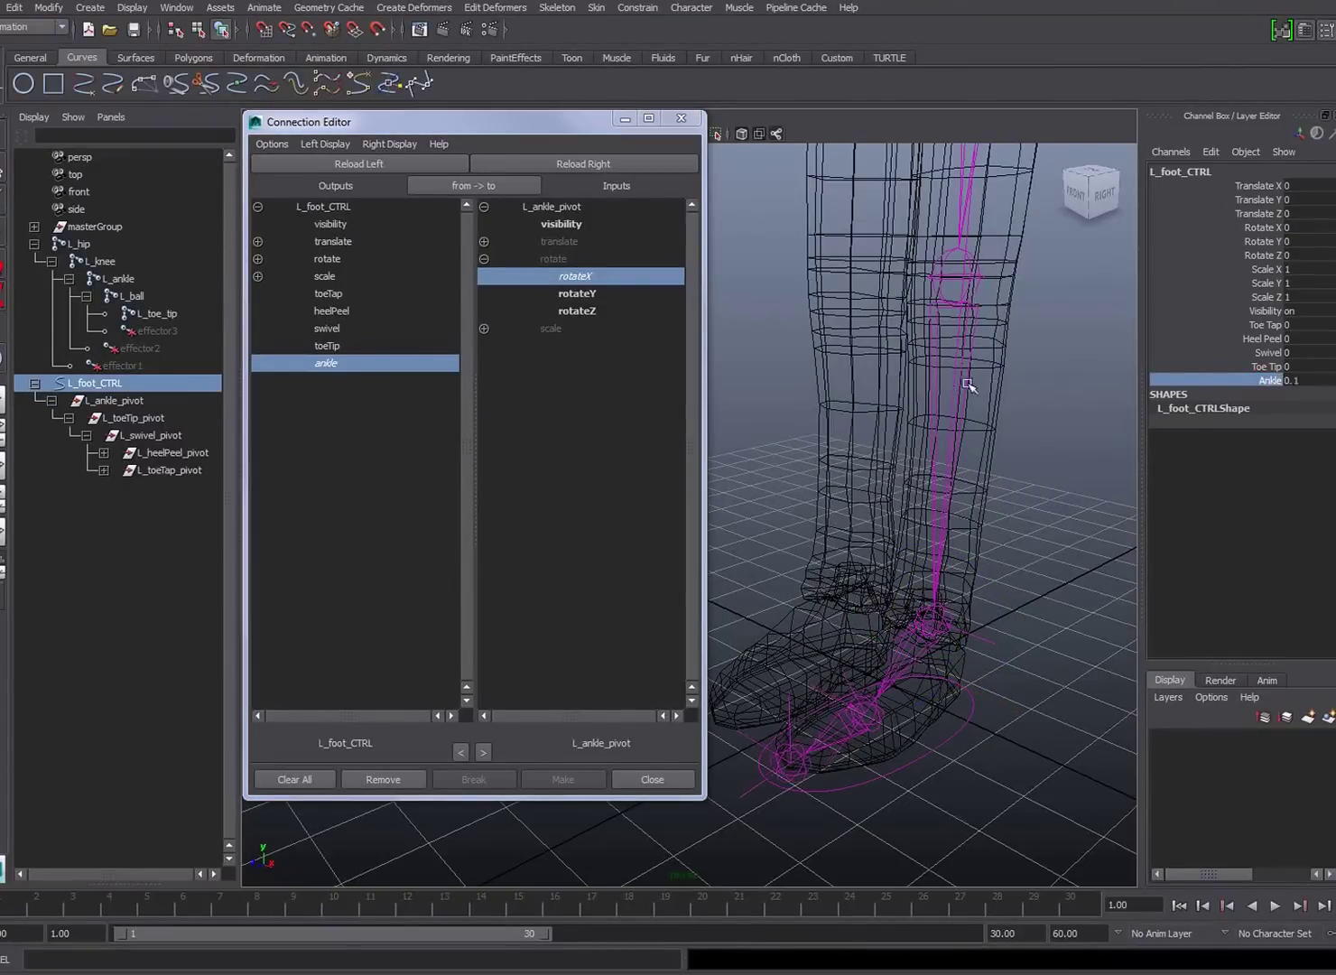
middle_click_drag(949, 384, 1088, 380)
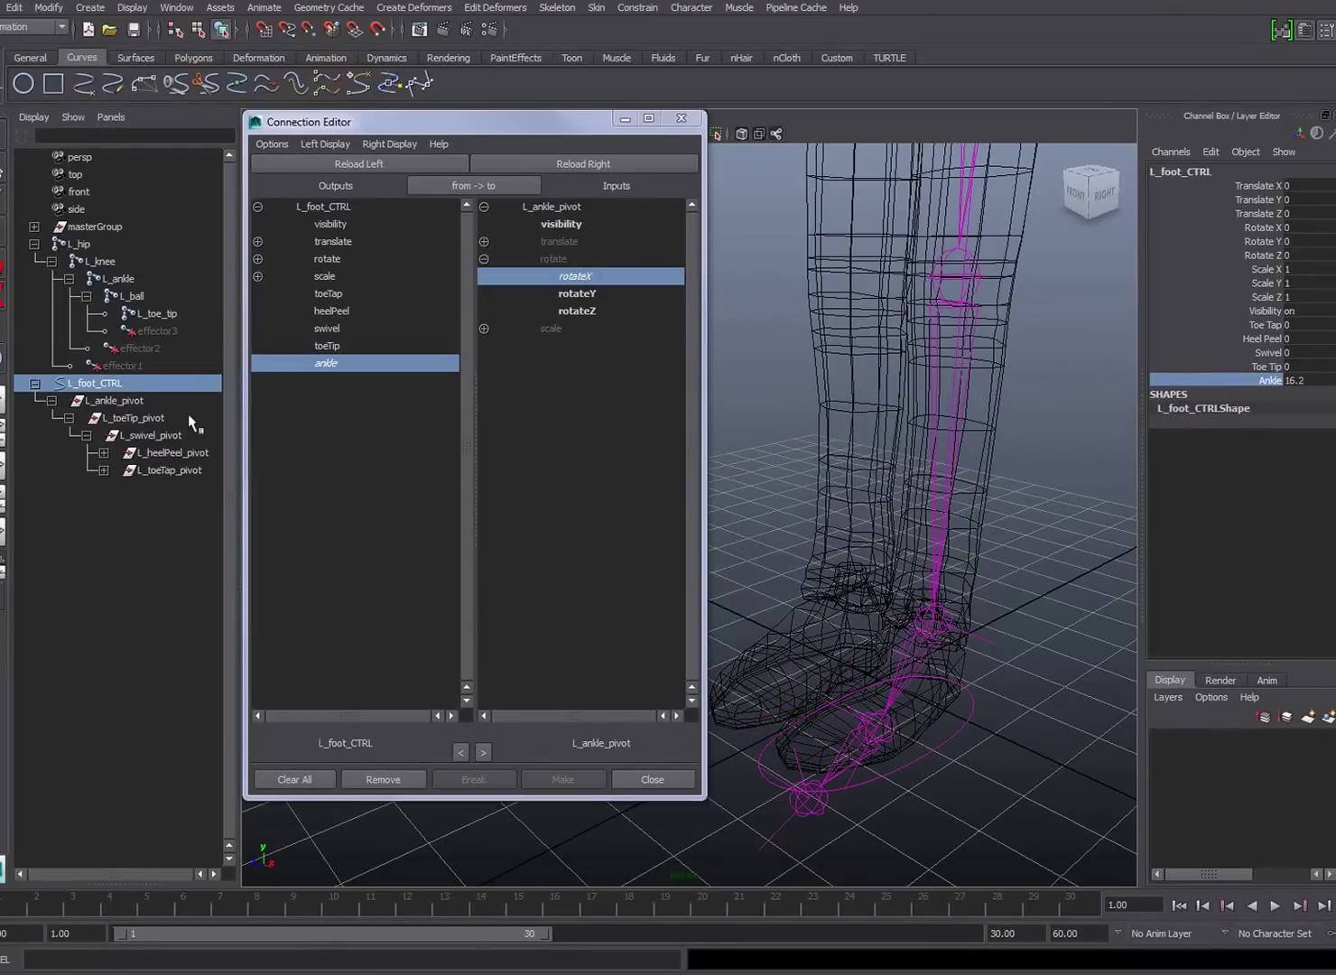
left_click(128, 401)
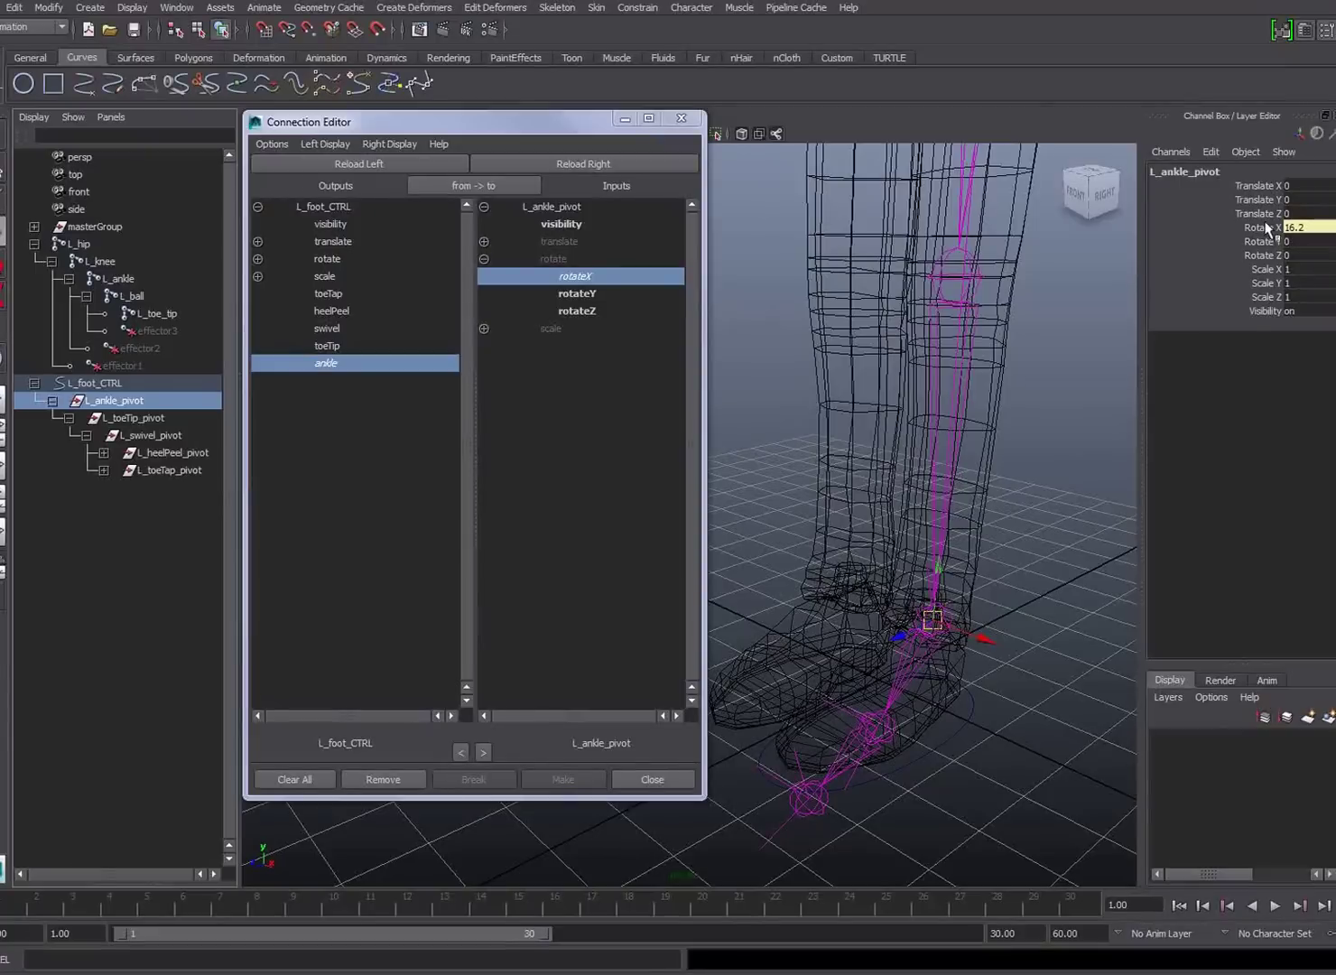
left_click(979, 694)
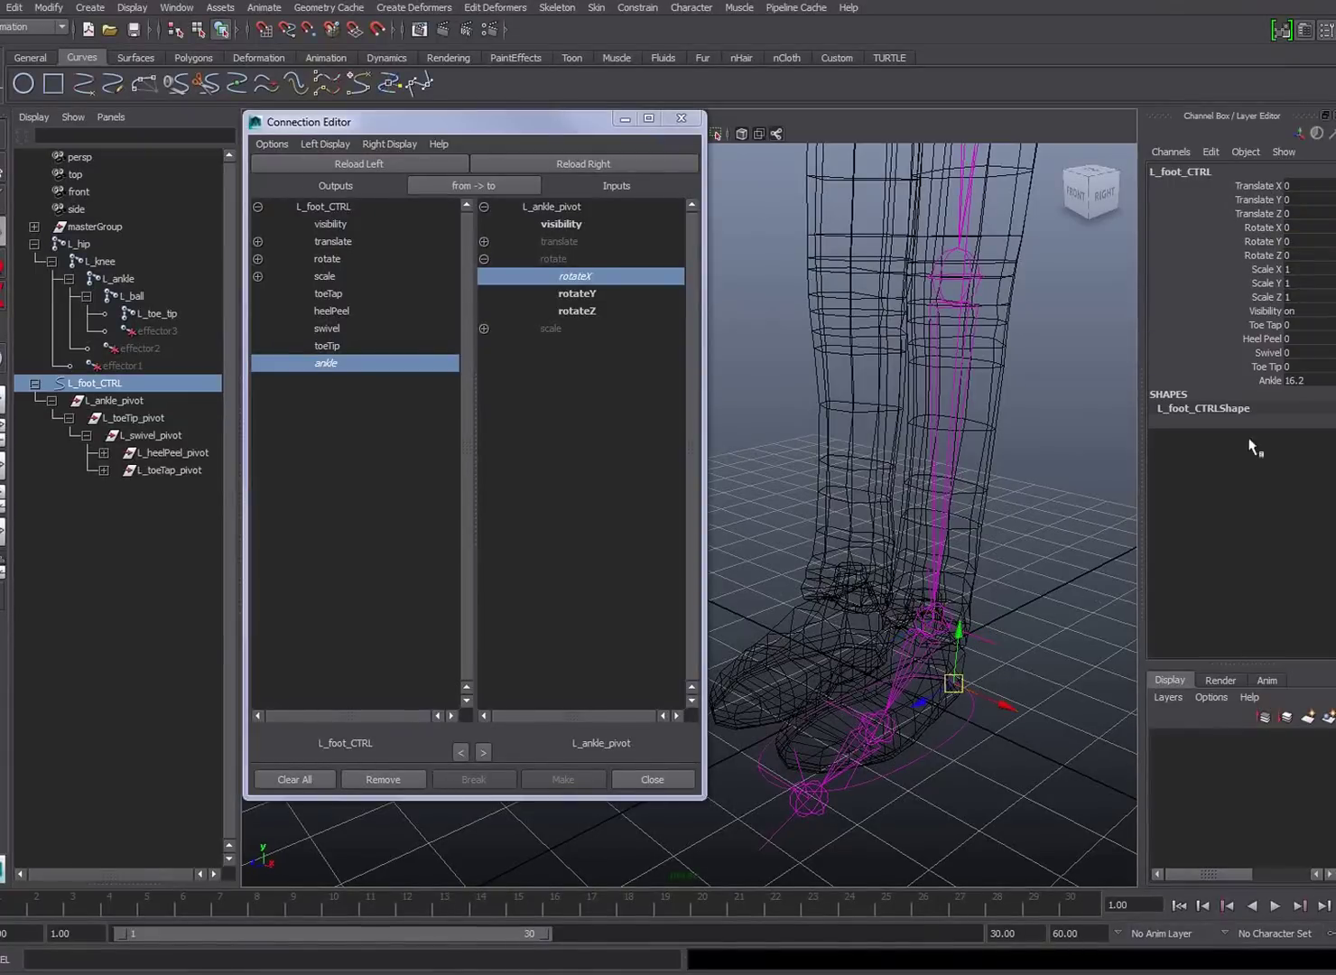
left_click(1320, 380)
type("0")
key("Return")
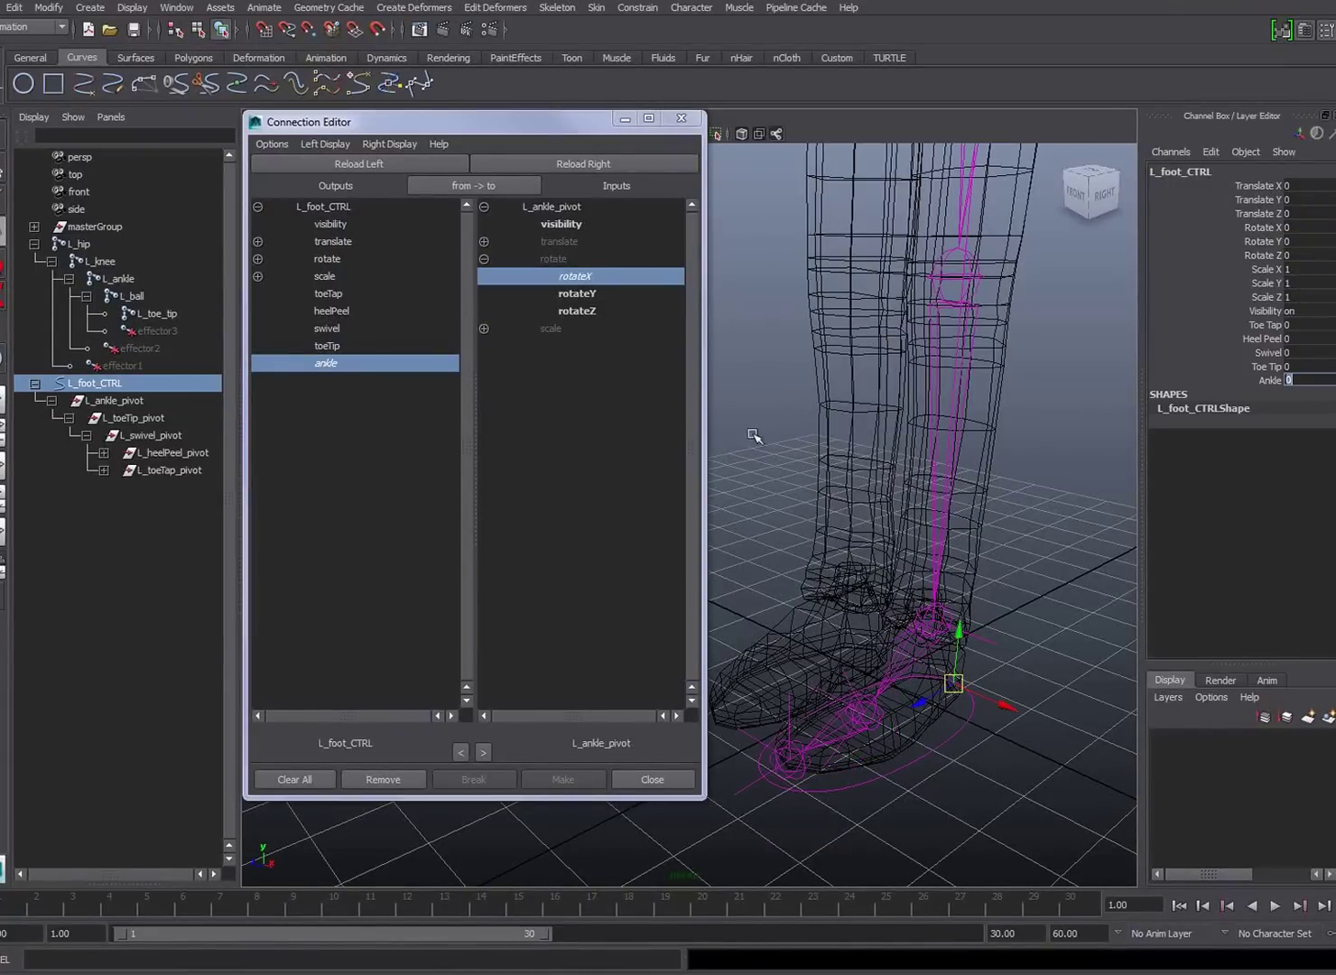
Connect toeTip to L_toeTip_pivot's rotateX, test the foot roll, and reset Toe Tip to 0.
left_click(325, 348)
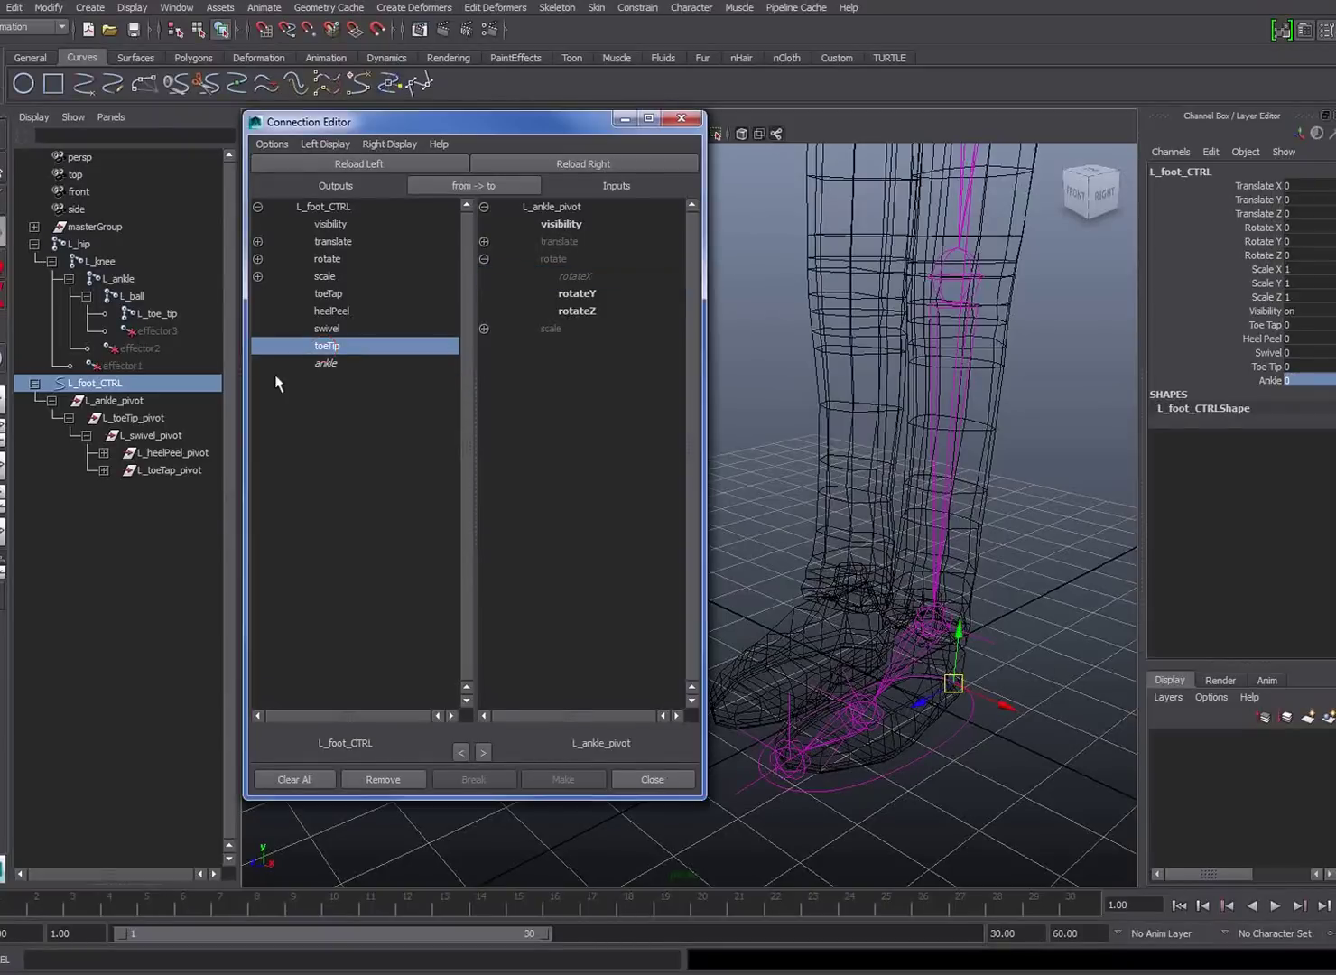
left_click(136, 419)
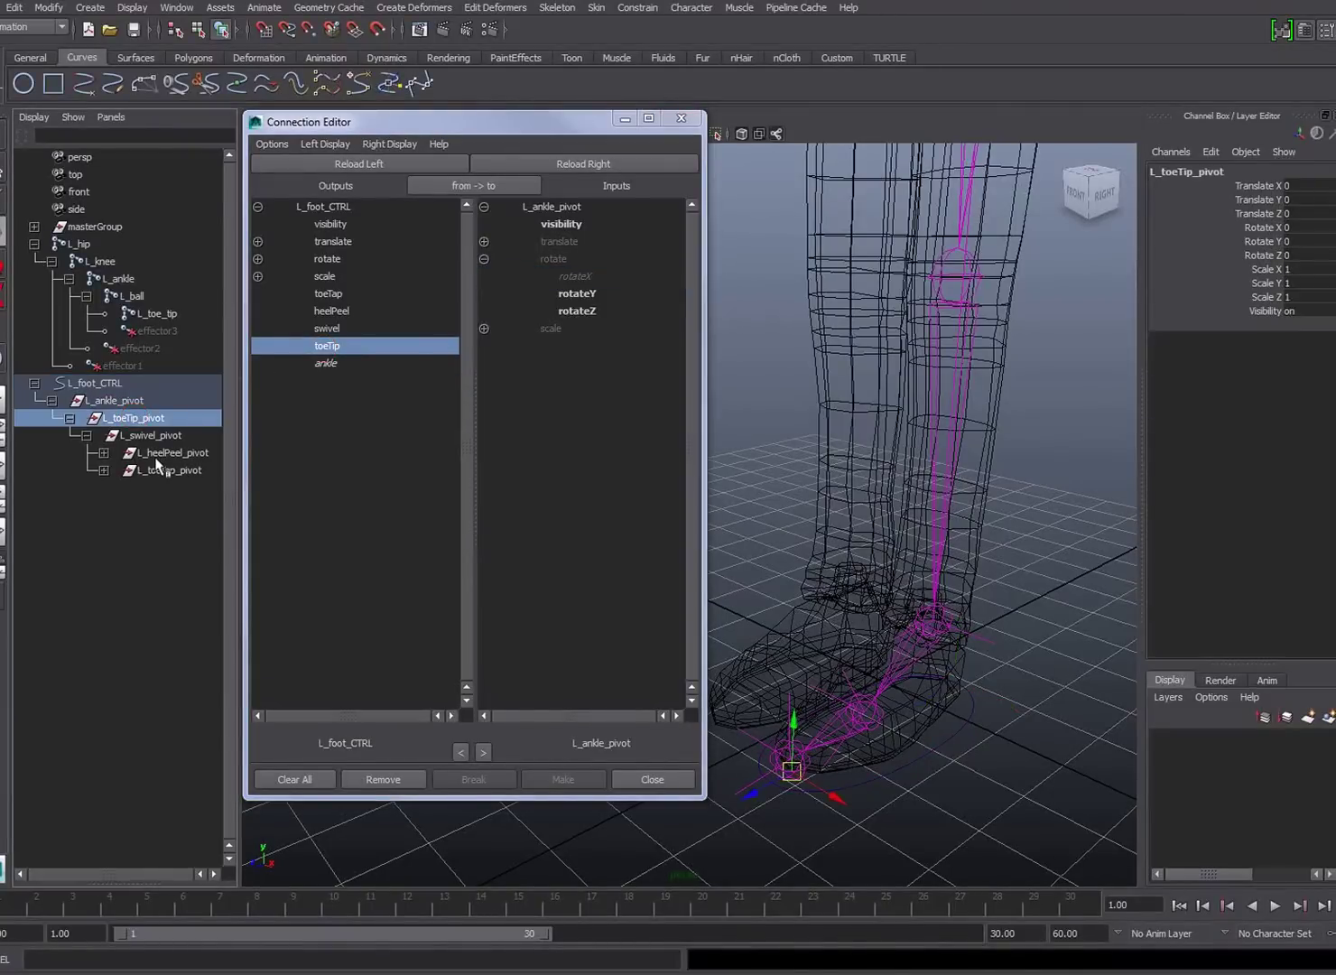
left_click(605, 165)
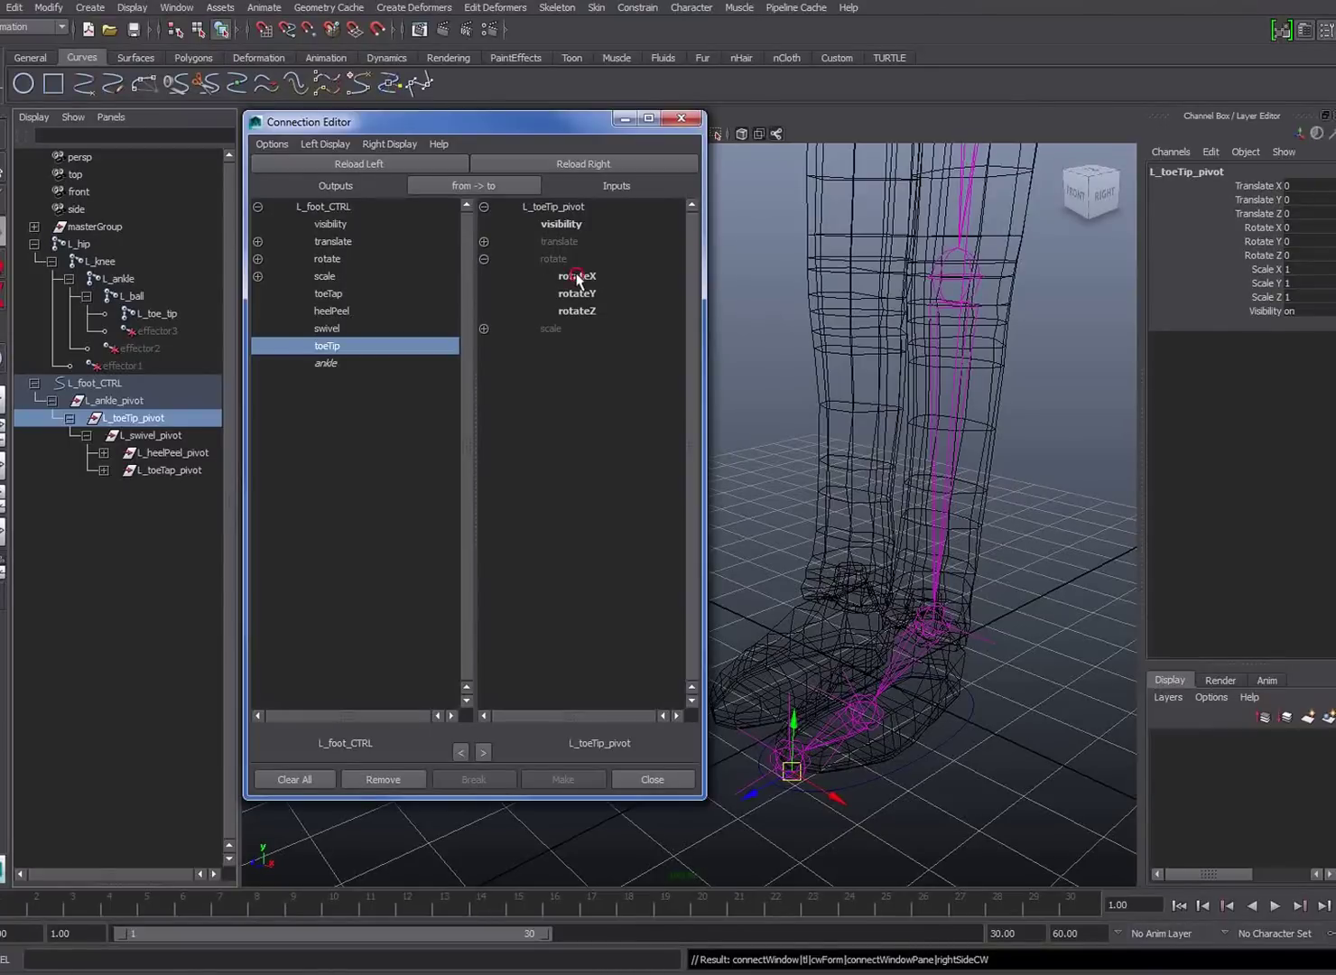
left_click(578, 277)
left_click(971, 719)
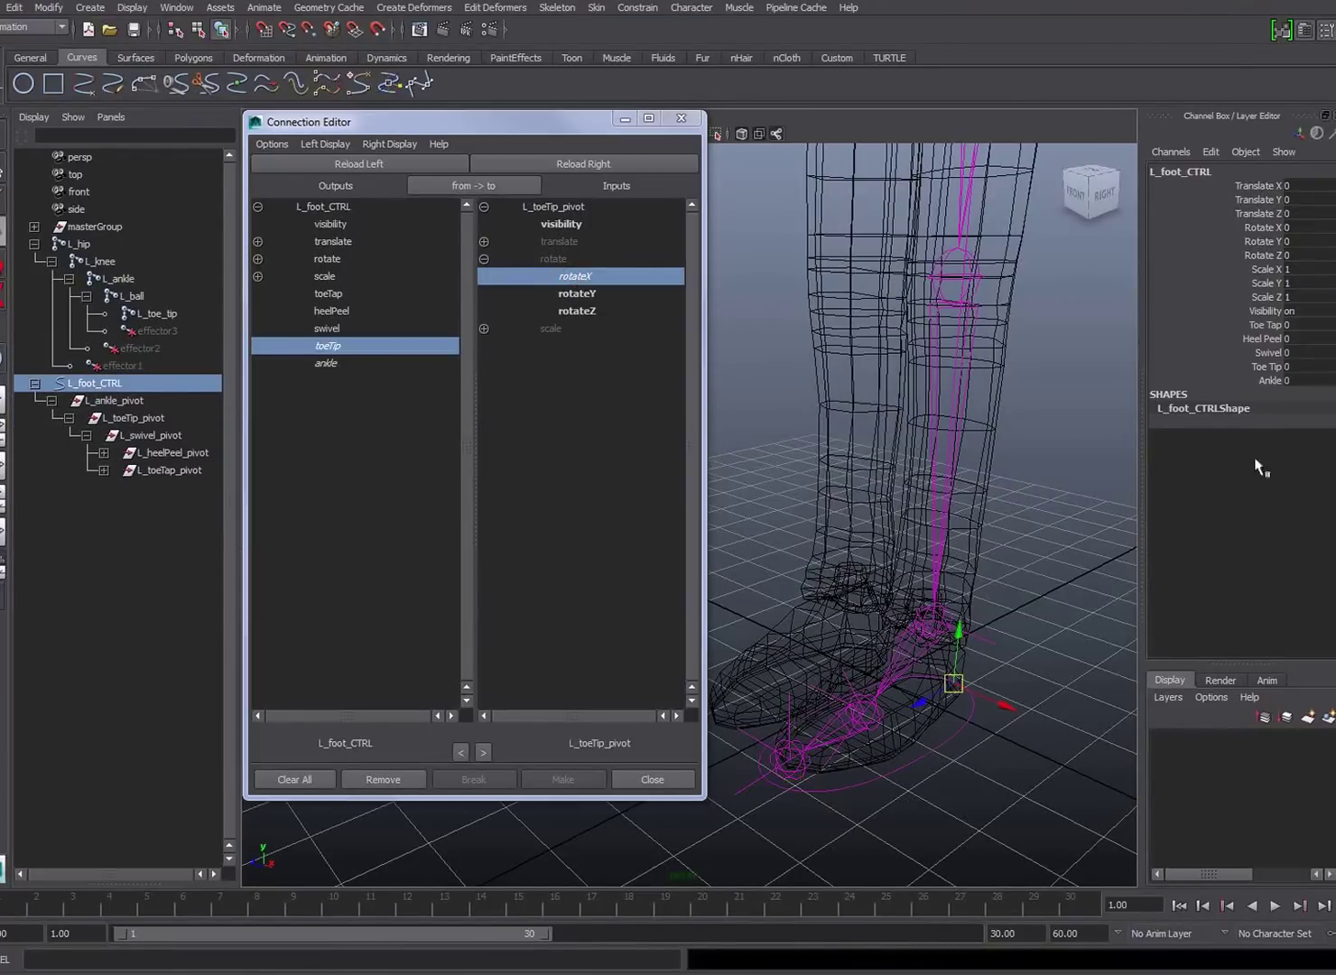
left_click(1264, 368)
middle_click_drag(874, 619, 1055, 615)
left_click(1294, 367)
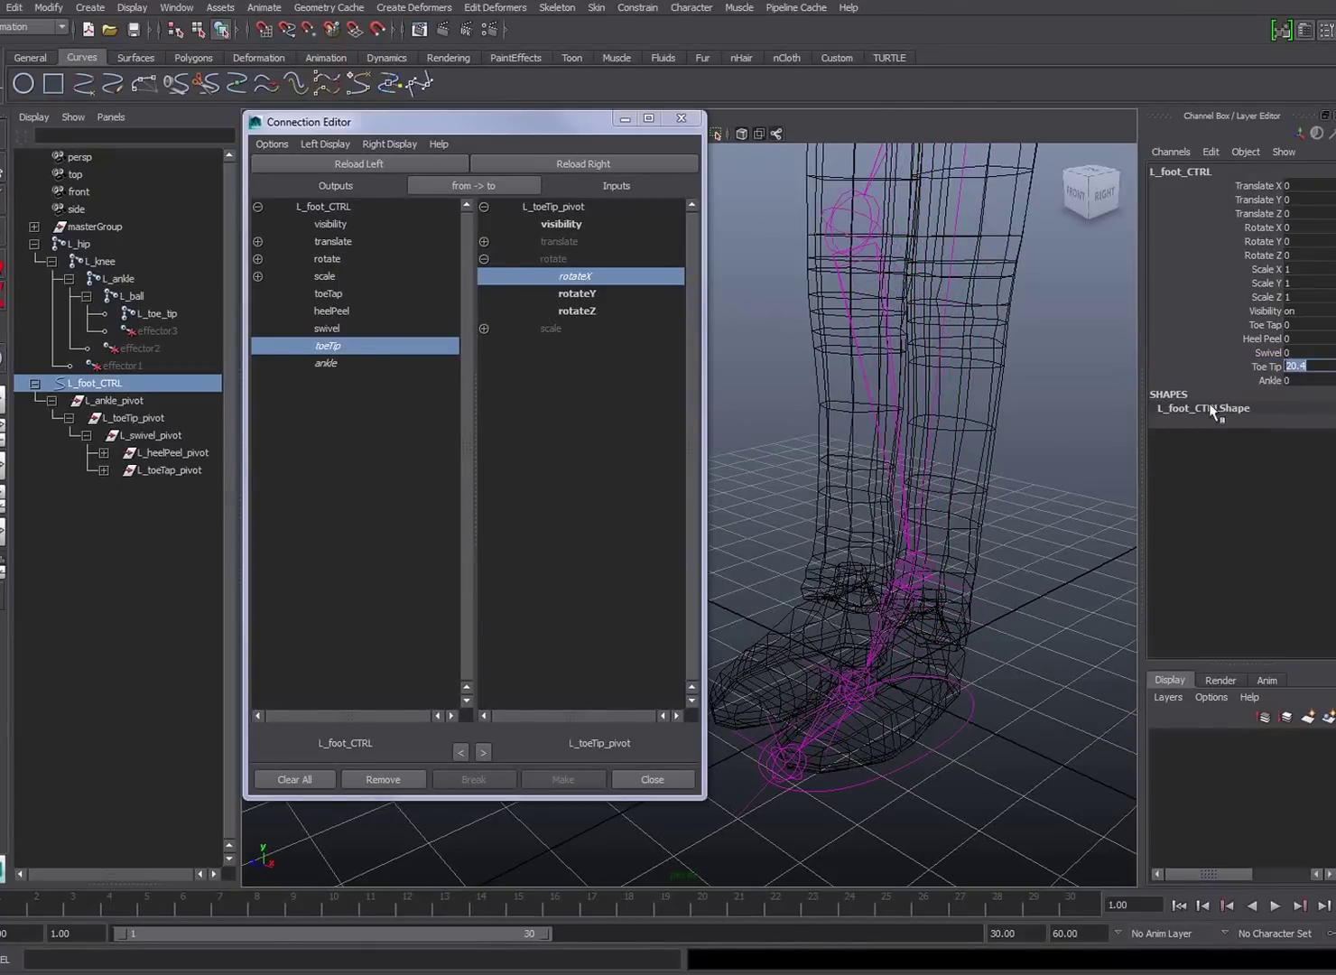
type("0")
key("Return")
left_click(155, 436)
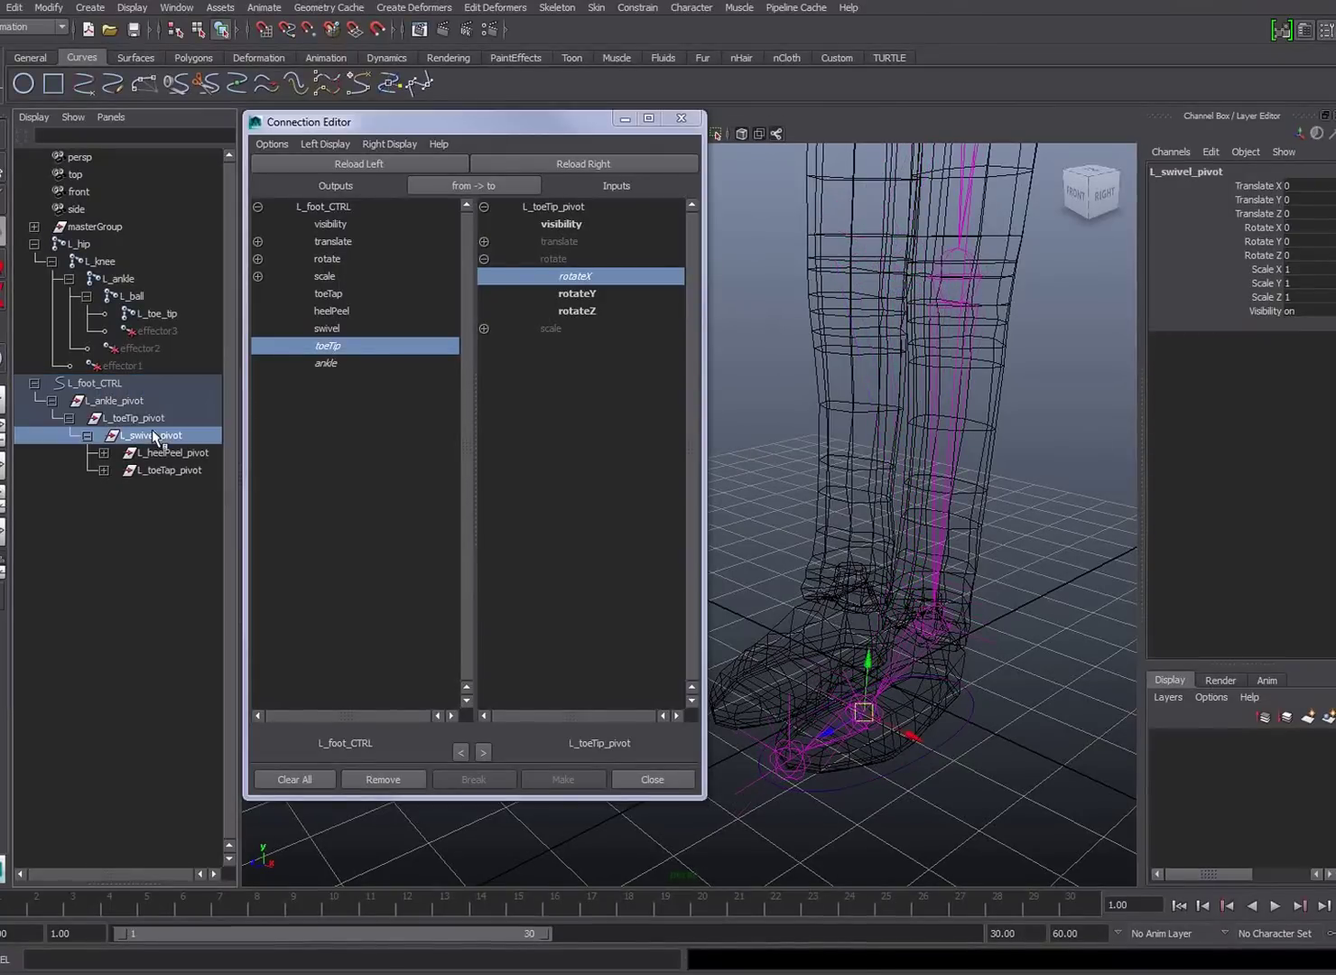
Connect swivel to L_swivel_pivot's rotateY and test the swing, then undo it.
left_click(614, 164)
left_click(323, 328)
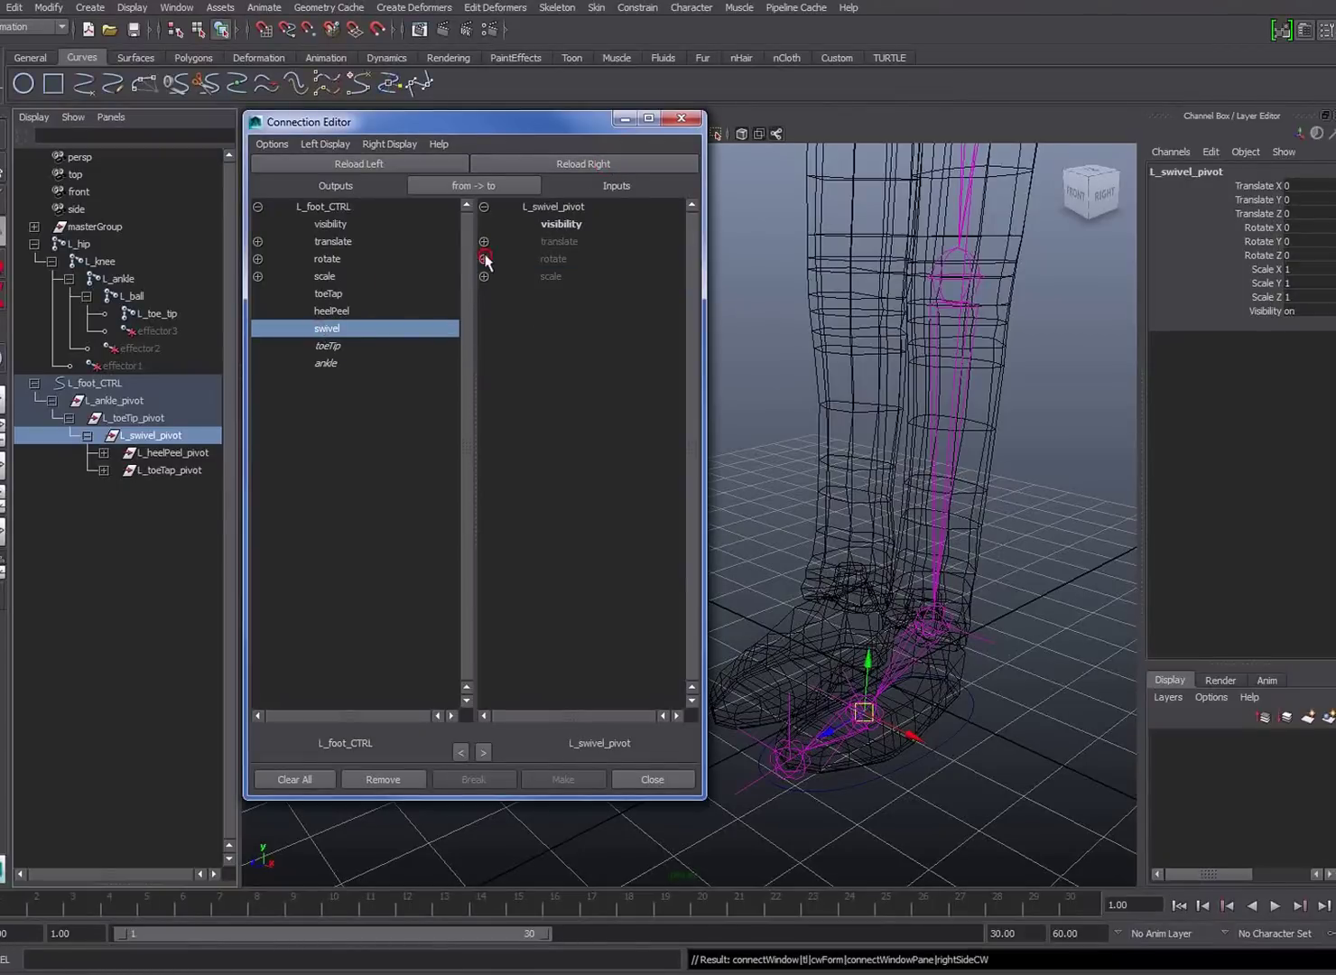
left_click(485, 259)
left_click(576, 293)
left_click(1077, 709)
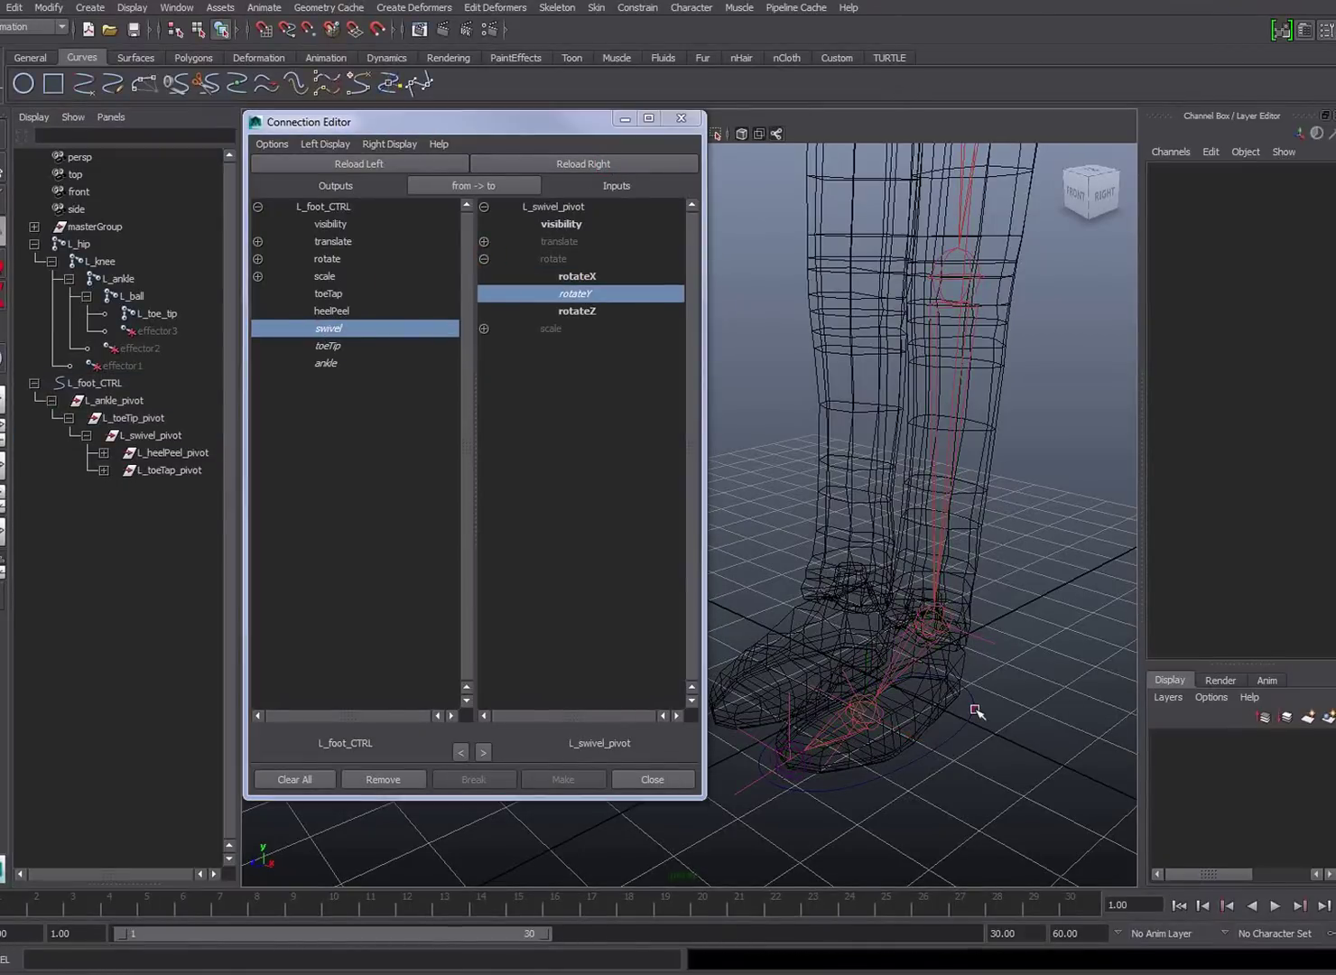
left_click(973, 710)
left_click(1268, 352)
middle_click_drag(1007, 475, 1139, 512)
key("ctrl+z")
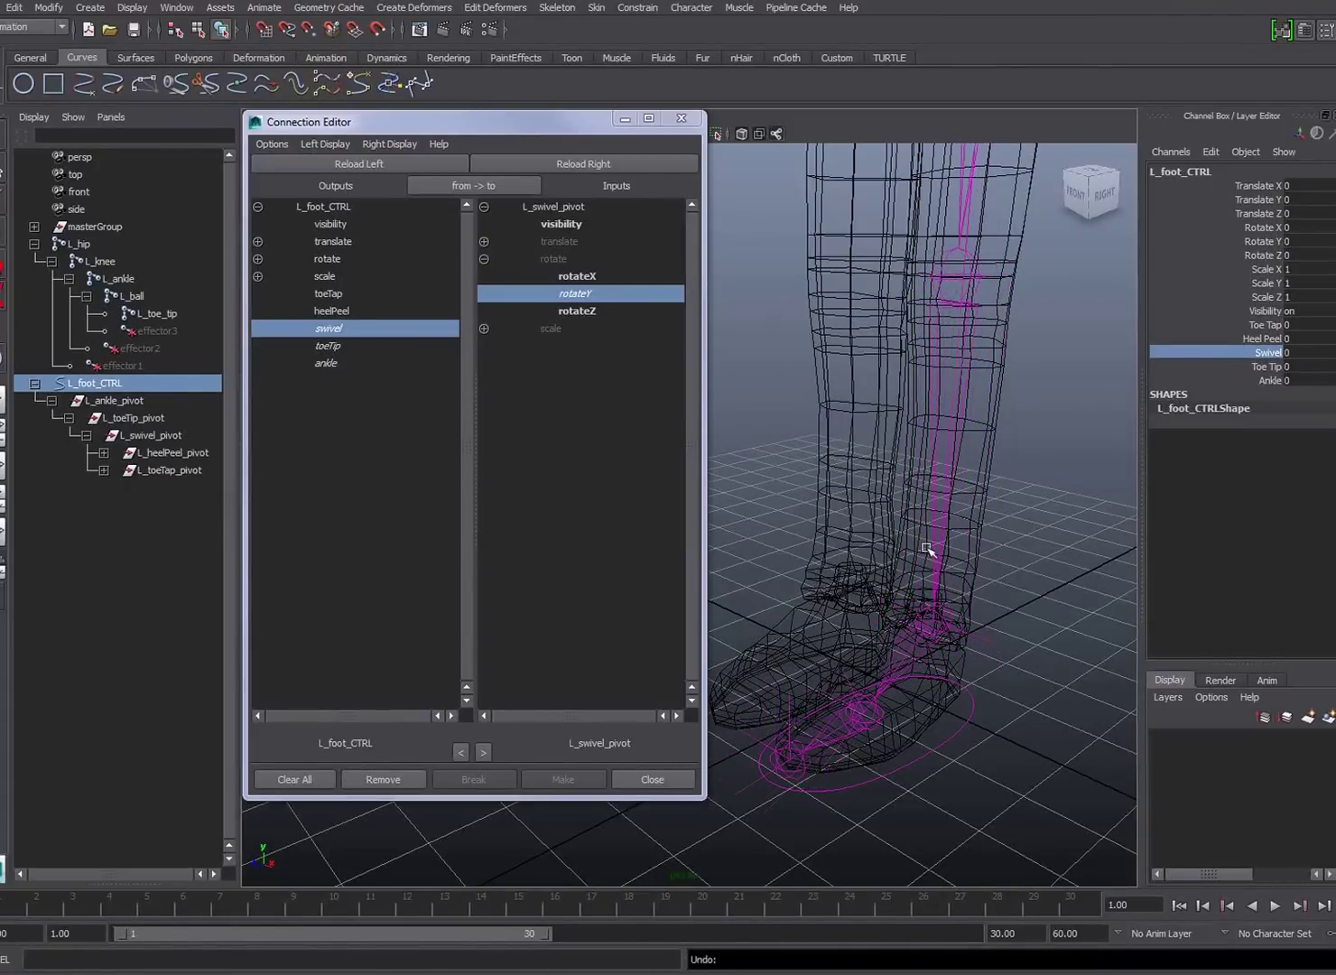
Connect heelPeel to L_heelPeel_pivot's rotateX and test the heel lift, then undo it.
left_click(1041, 703)
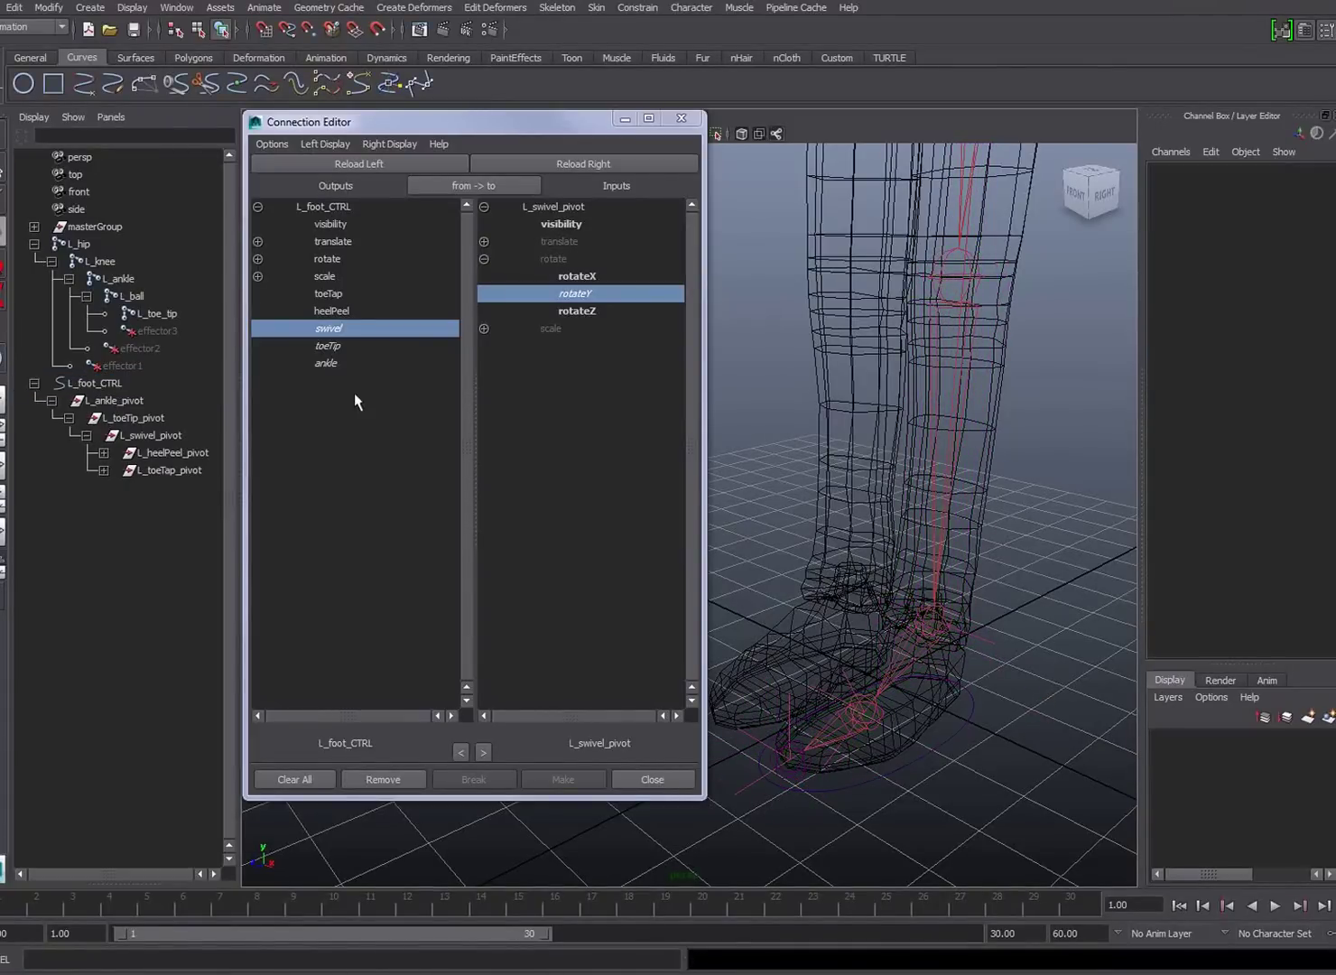
left_click(144, 452)
left_click(593, 162)
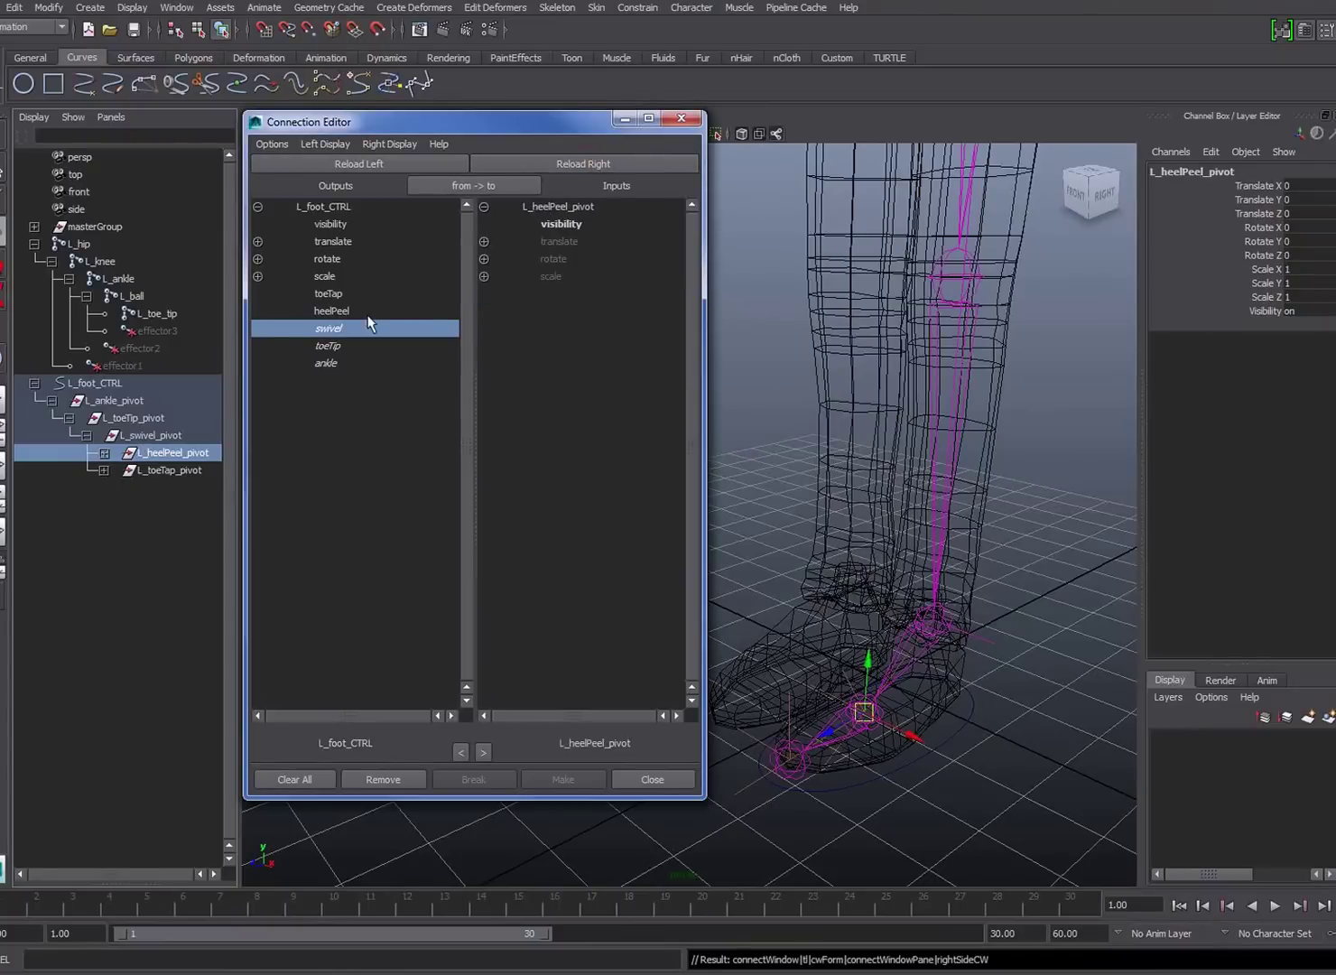
left_click(332, 309)
left_click(485, 259)
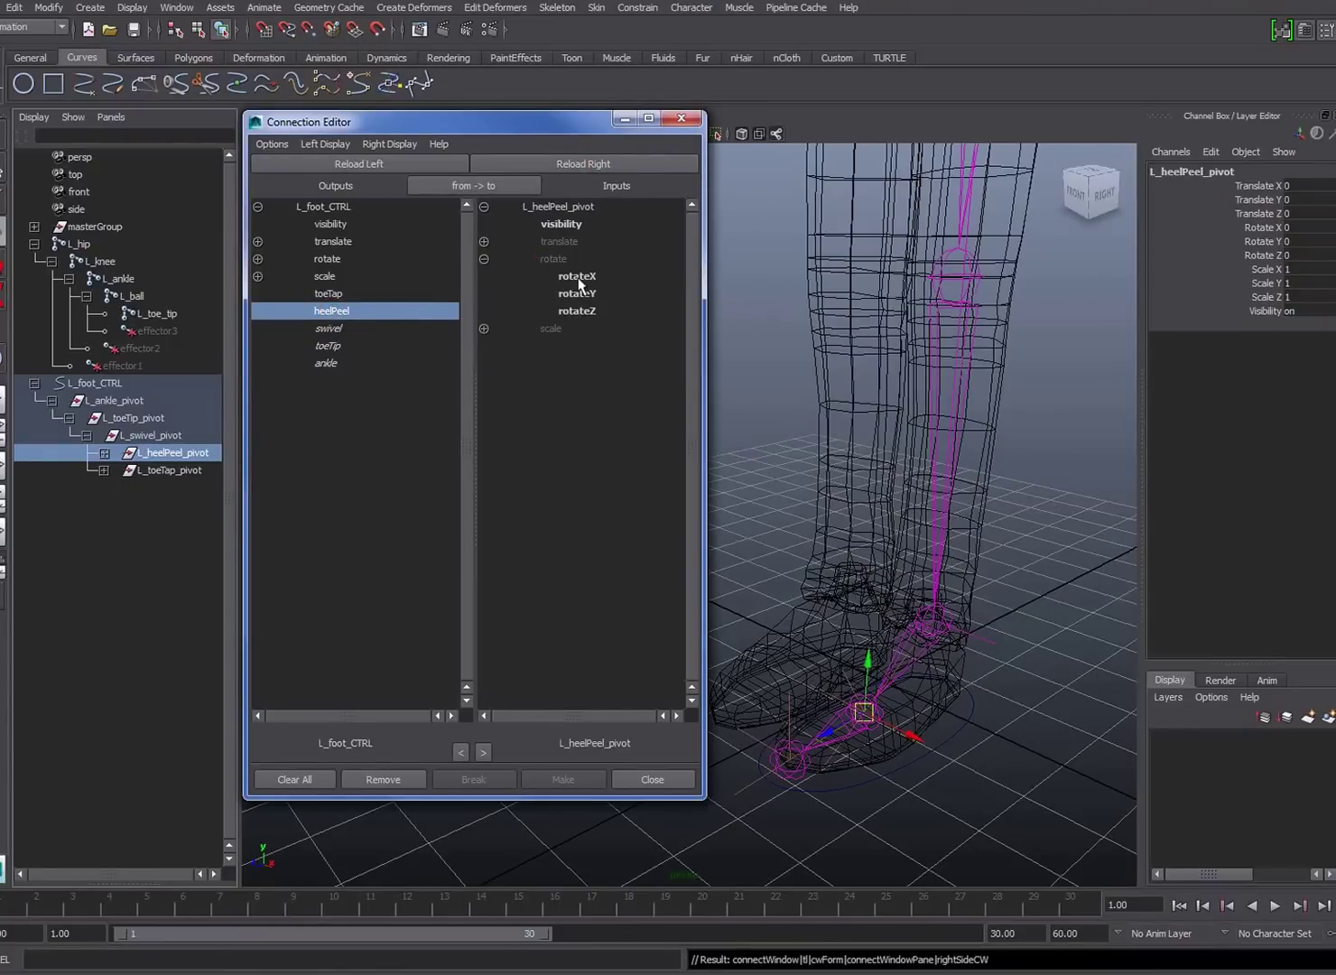
left_click(577, 278)
left_click(976, 705)
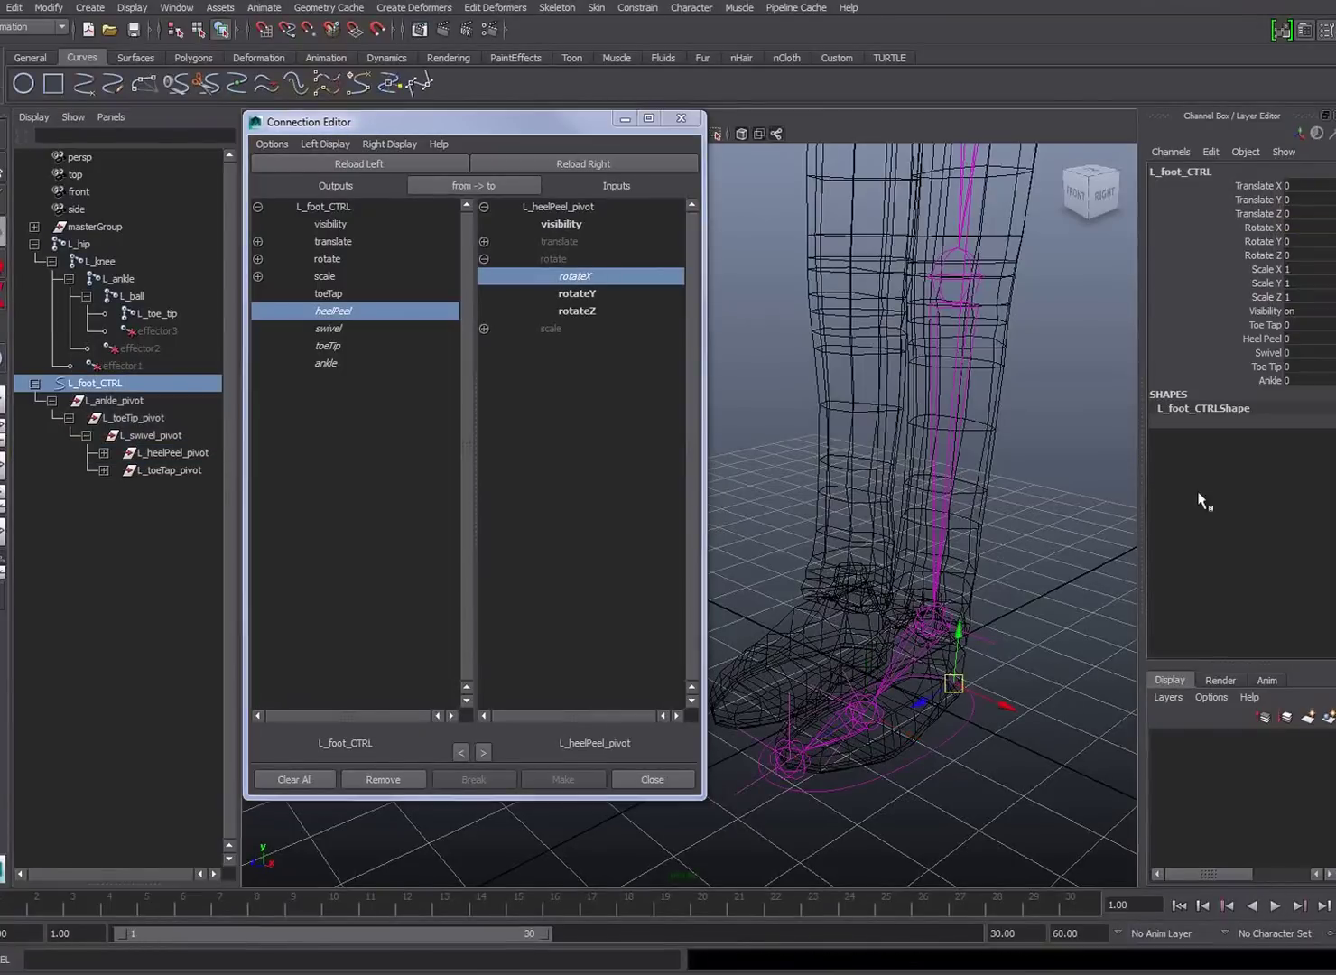
left_click(1262, 338)
middle_click_drag(1023, 534, 1164, 536)
key("ctrl+z")
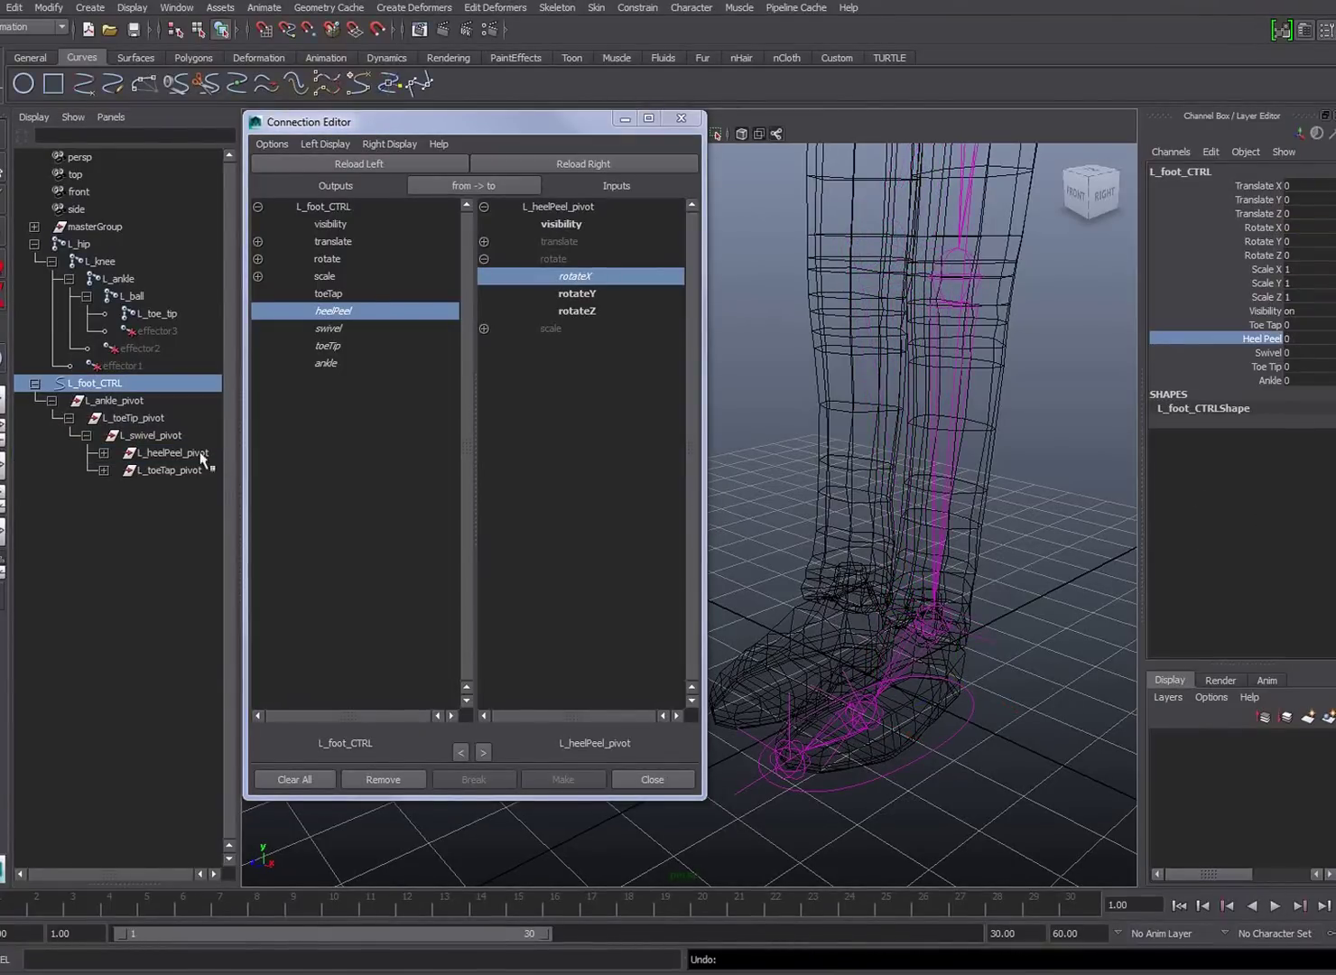
Connect toeTap to L_toeTap_pivot's rotateX and close the Connection Editor.
left_click(164, 470)
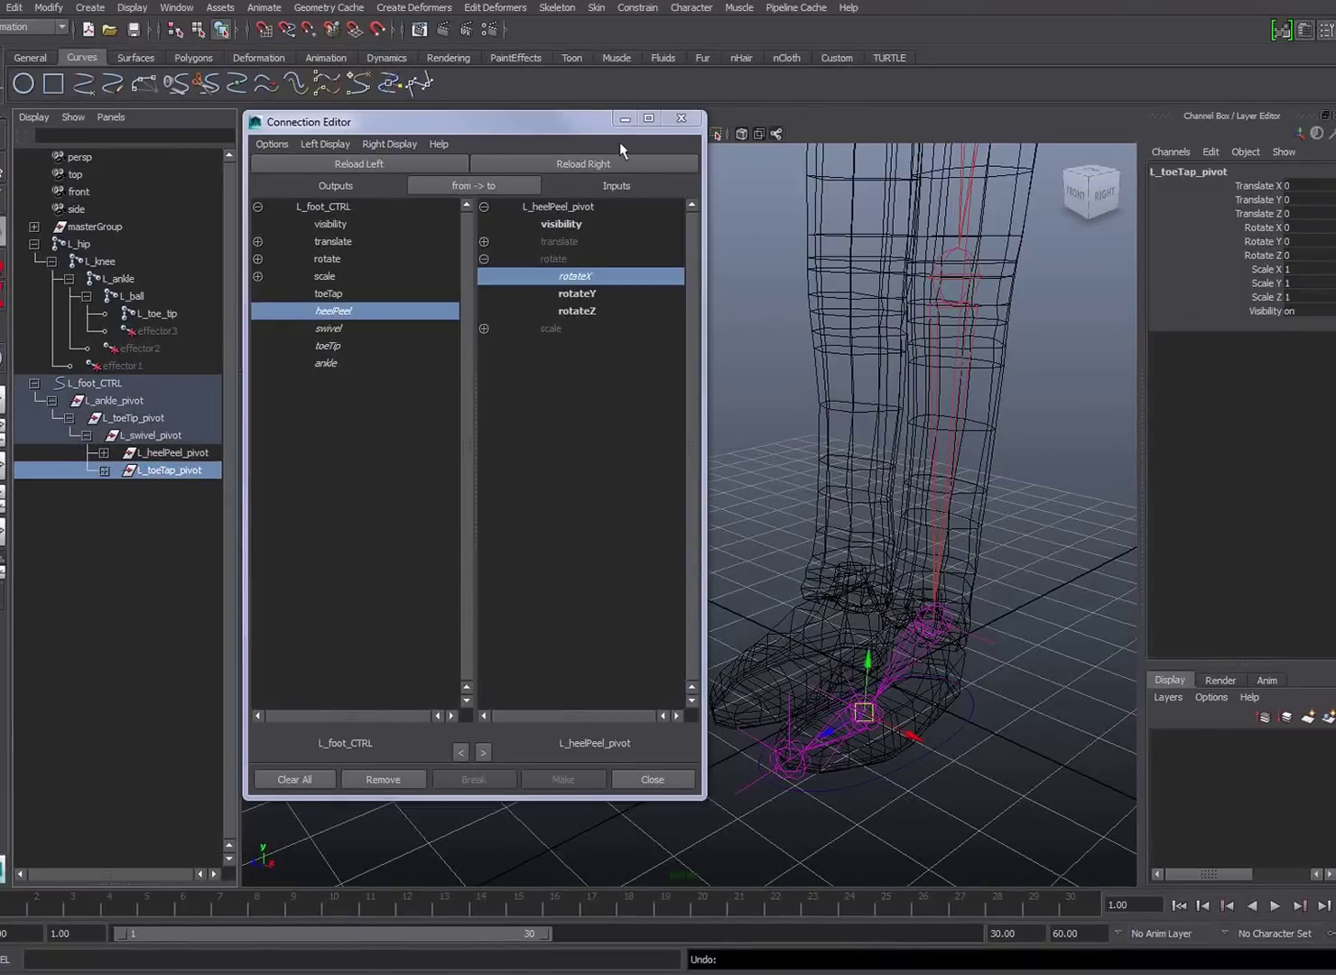
left_click(612, 163)
left_click(327, 295)
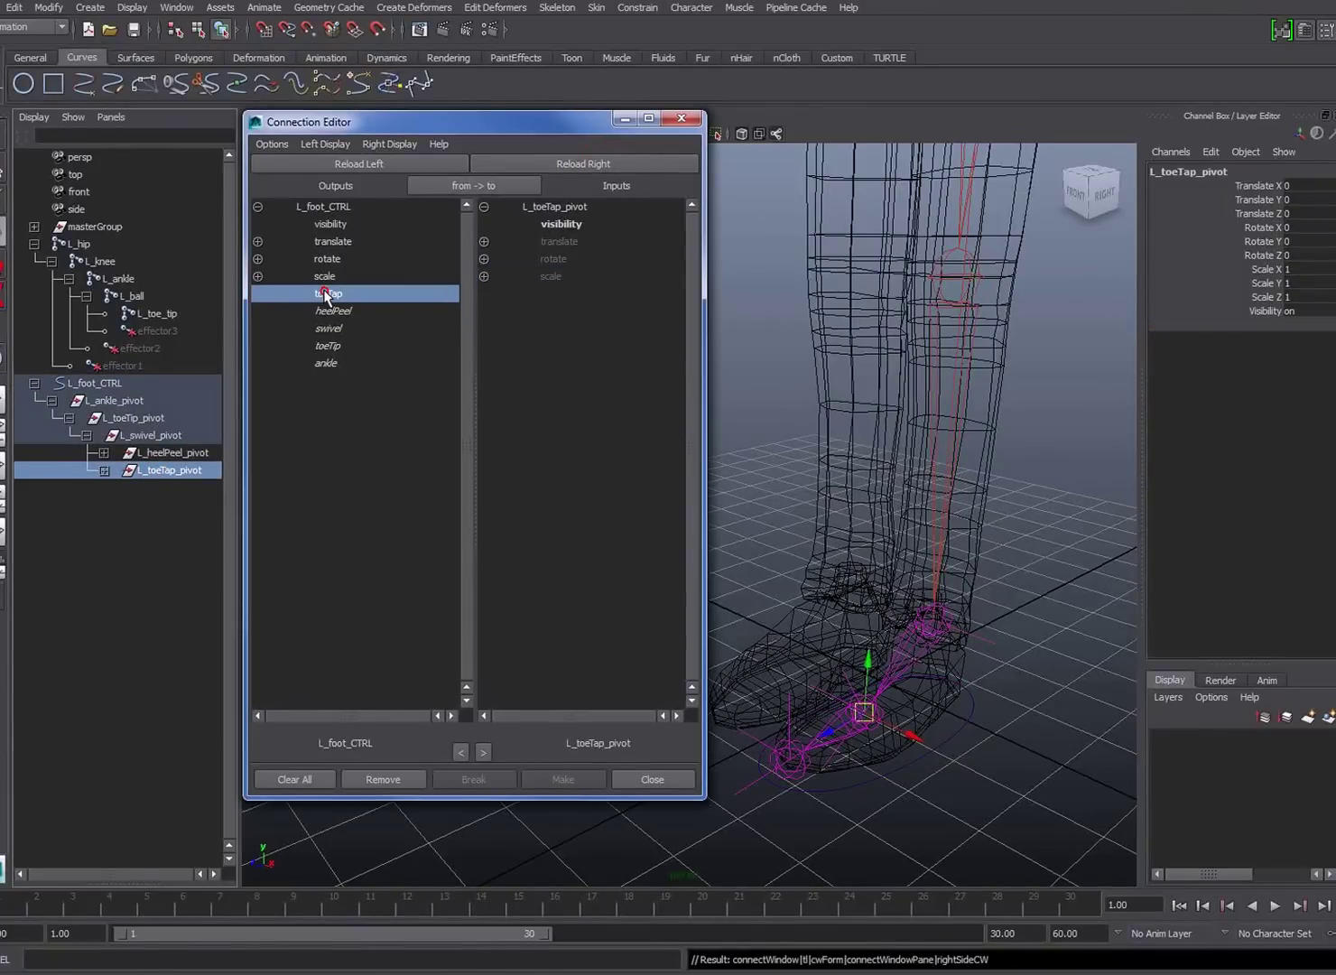
left_click(484, 259)
left_click(577, 276)
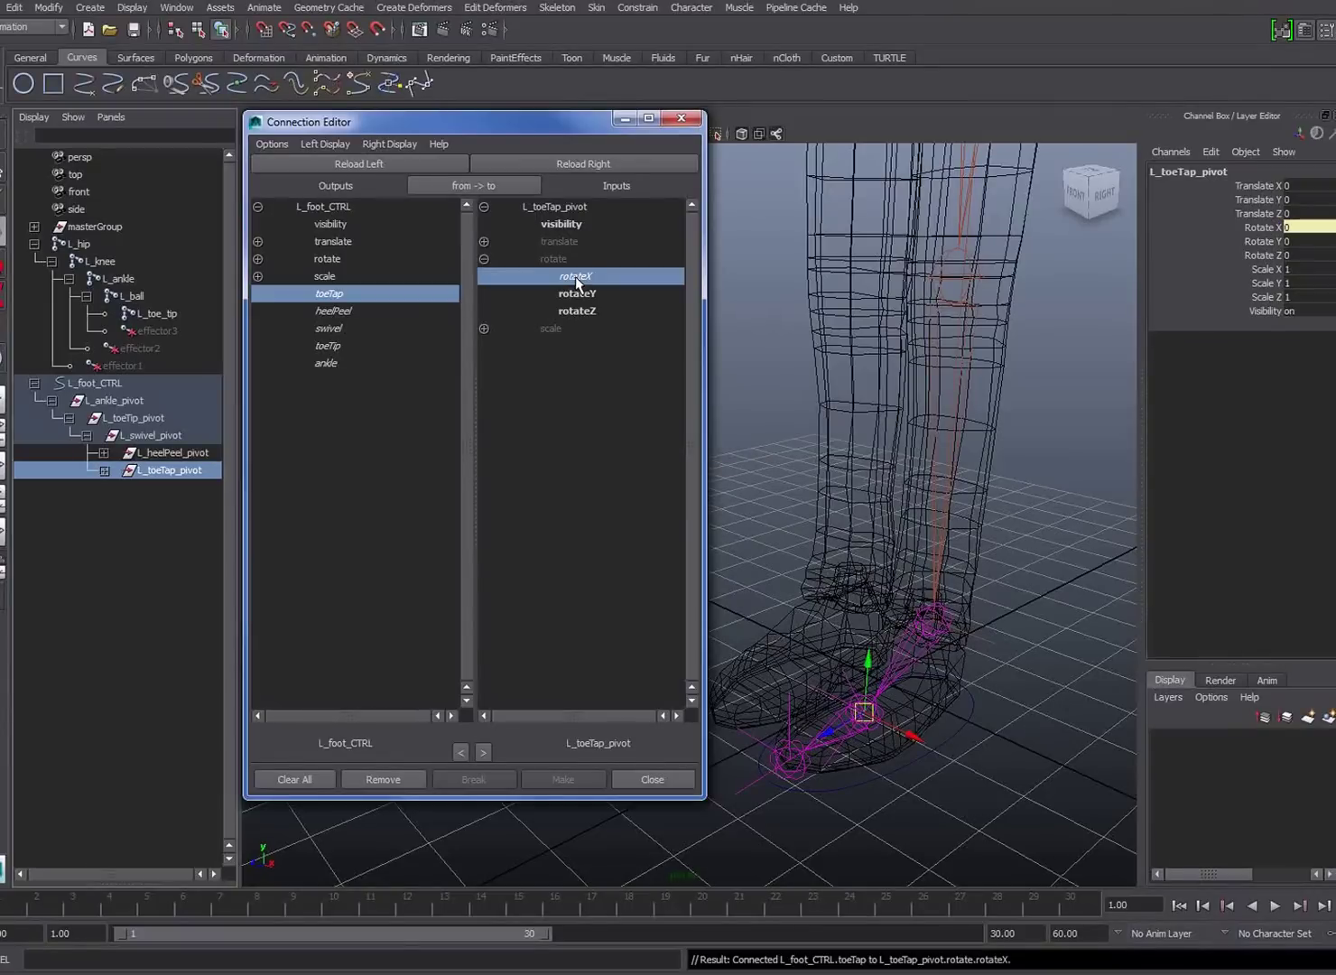
left_click(969, 688)
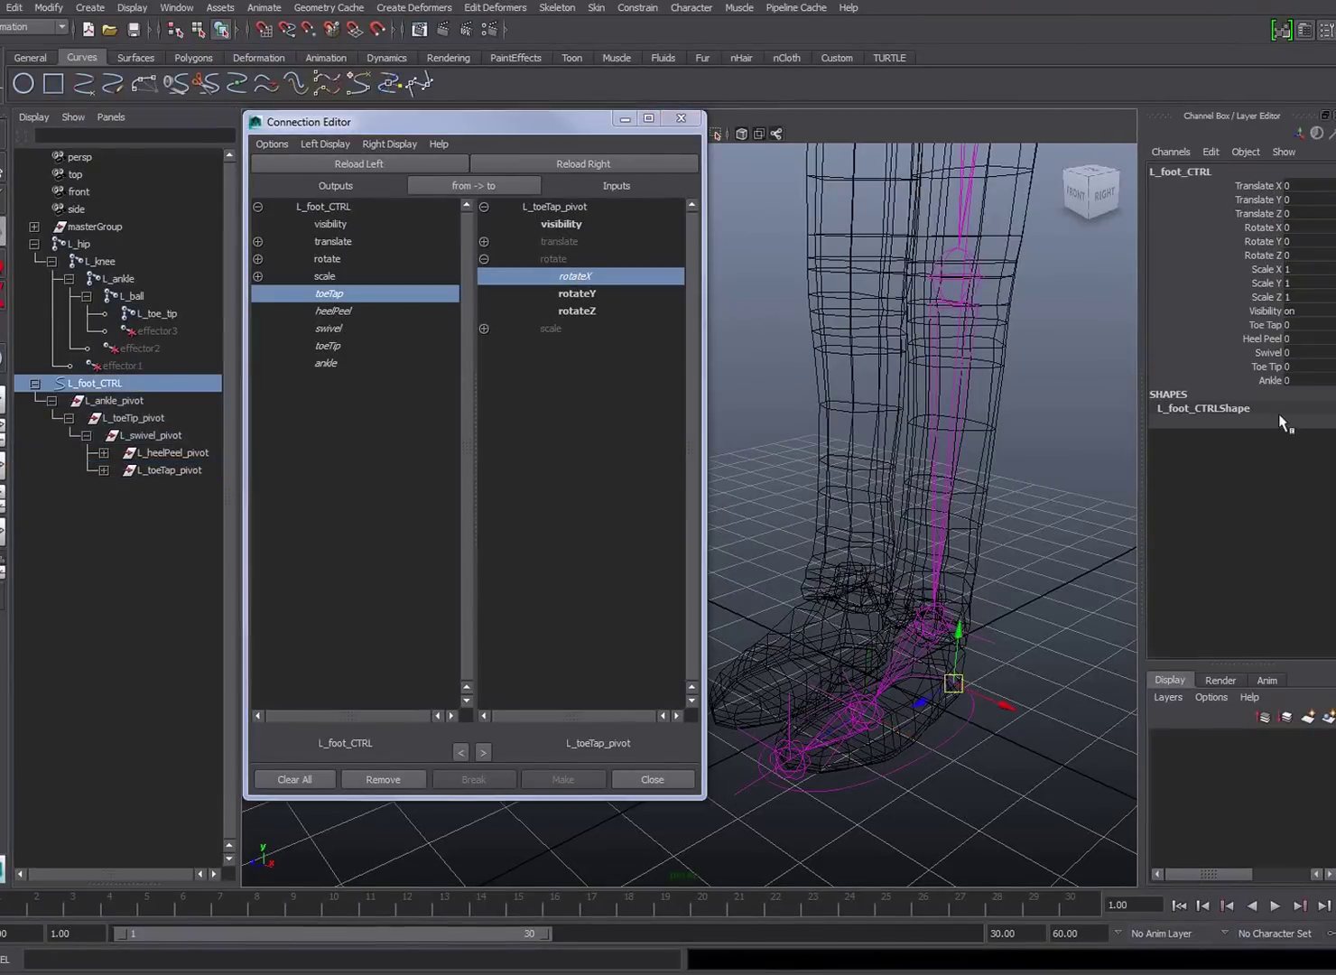
left_click(1266, 325)
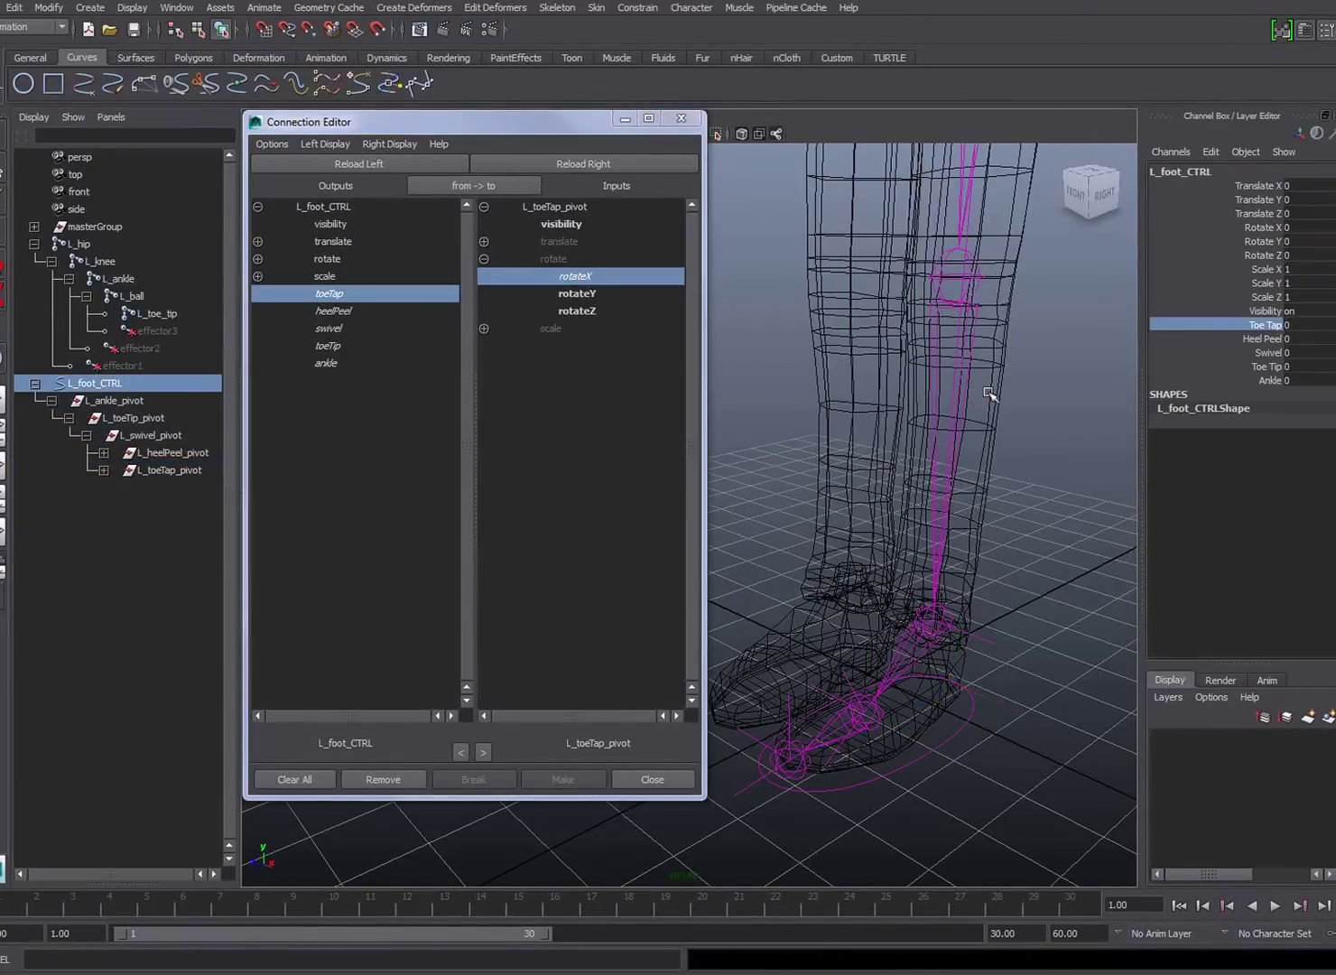
left_click(680, 118)
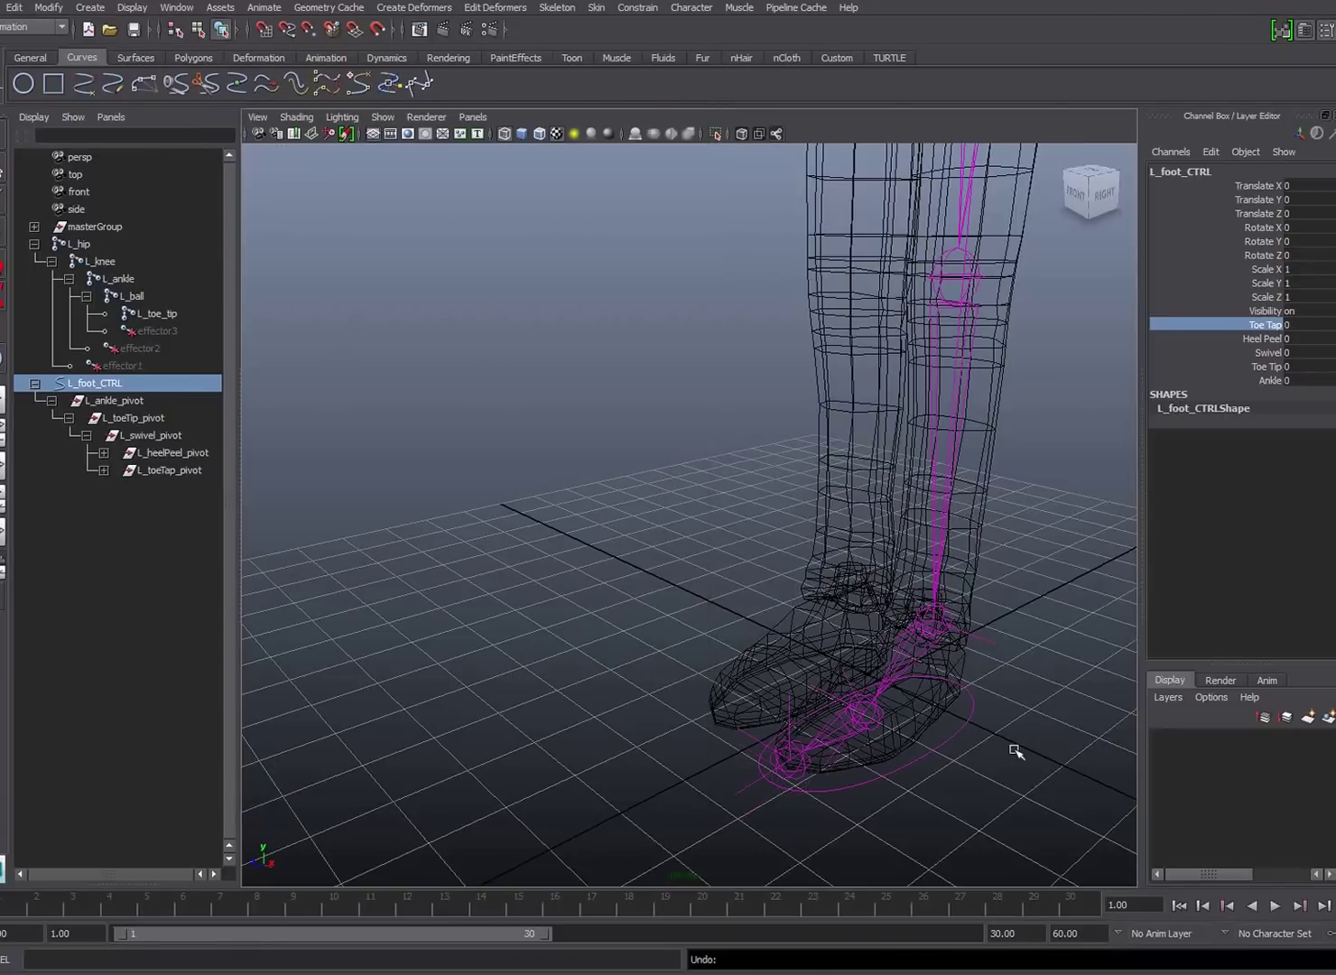
Collapse the foot hierarchy, create a NURBS circle, and snap it up to the knee joint.
left_click(974, 720)
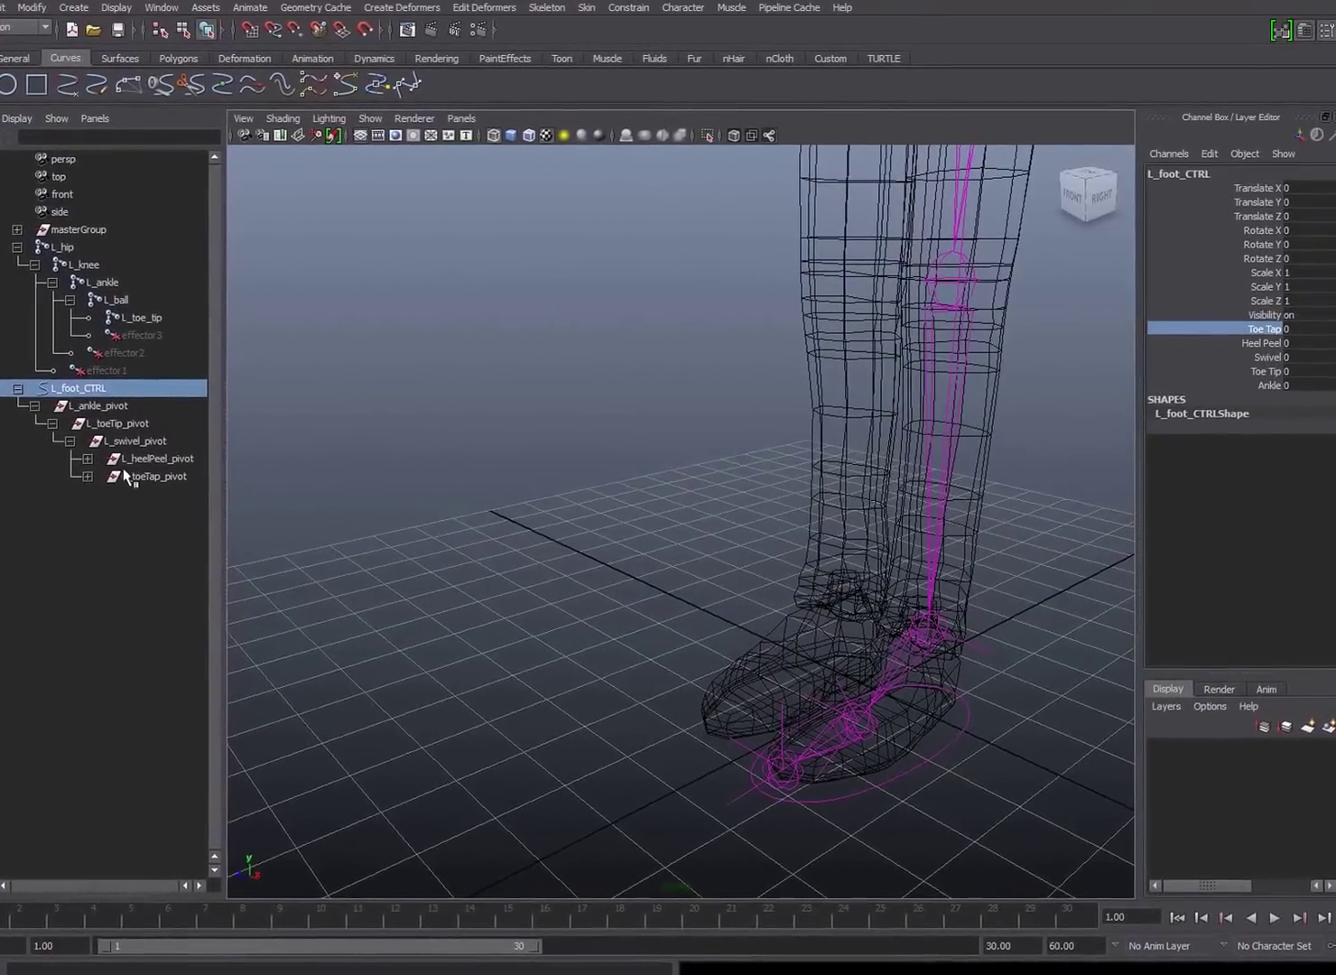
left_click(8, 415)
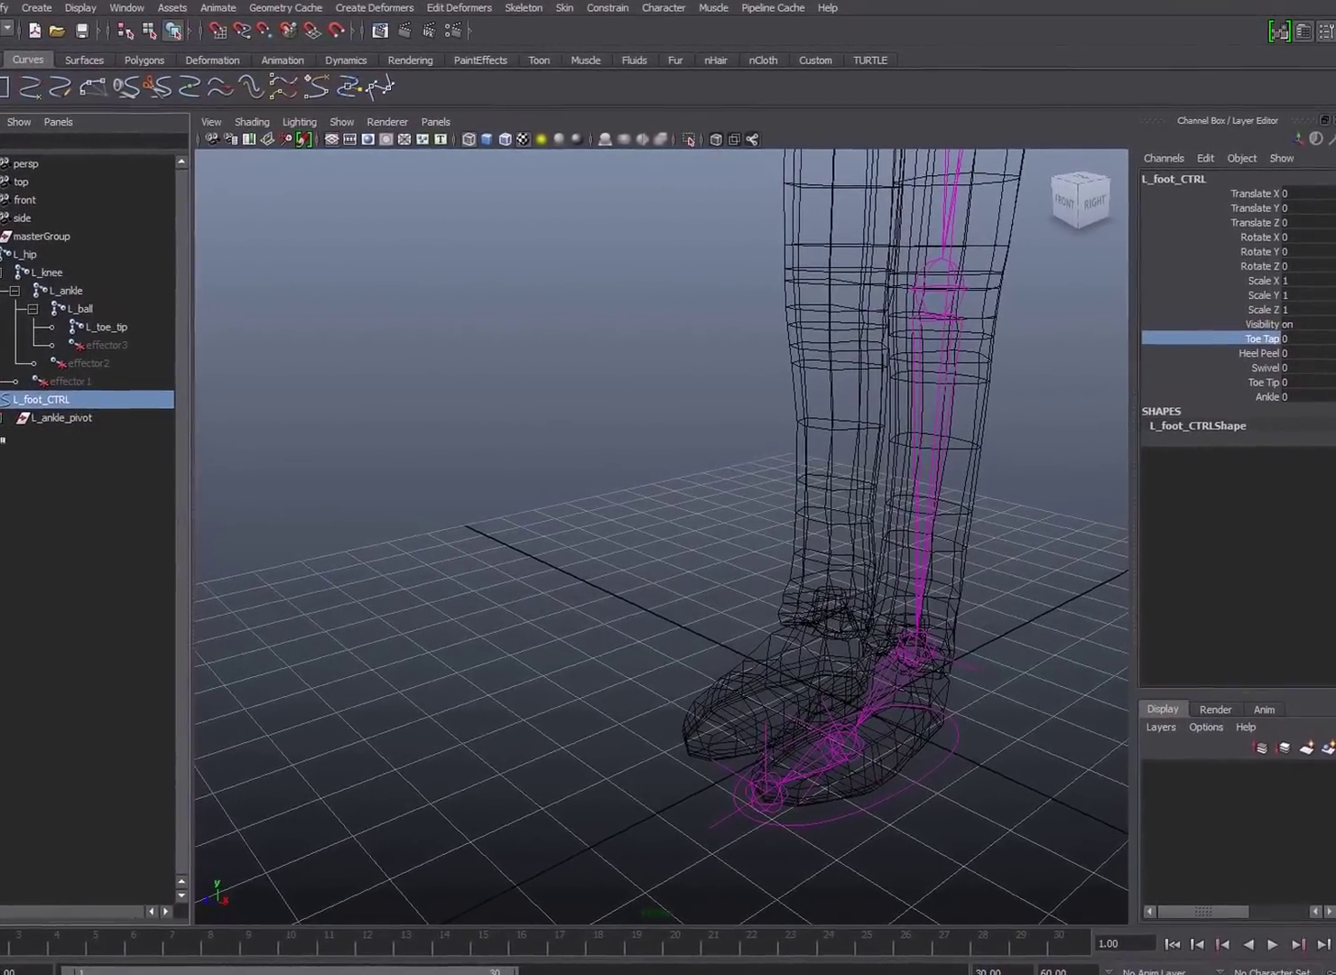
left_click(1, 397)
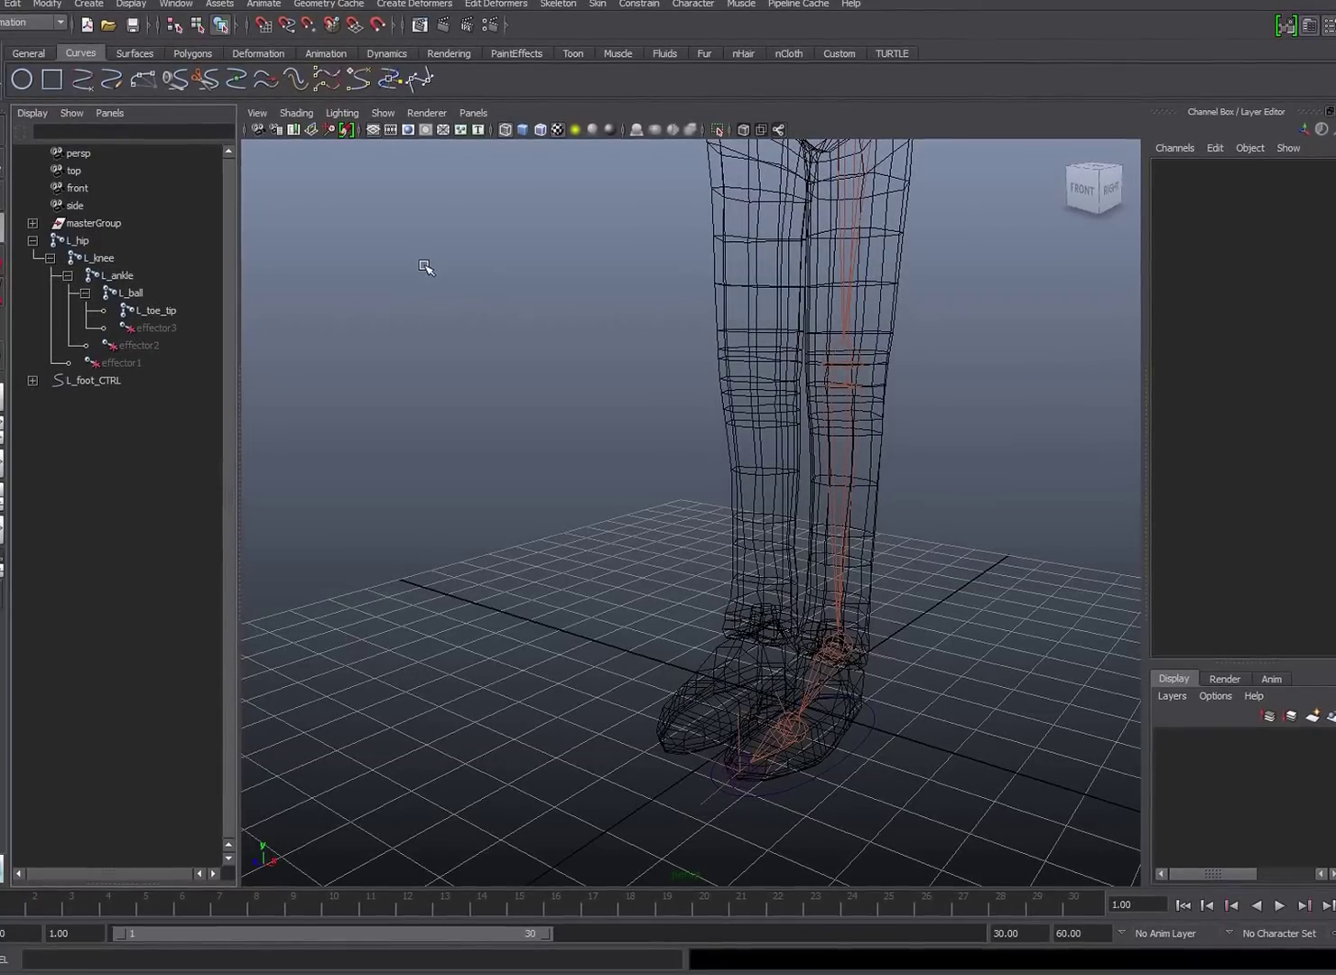
left_click(20, 81)
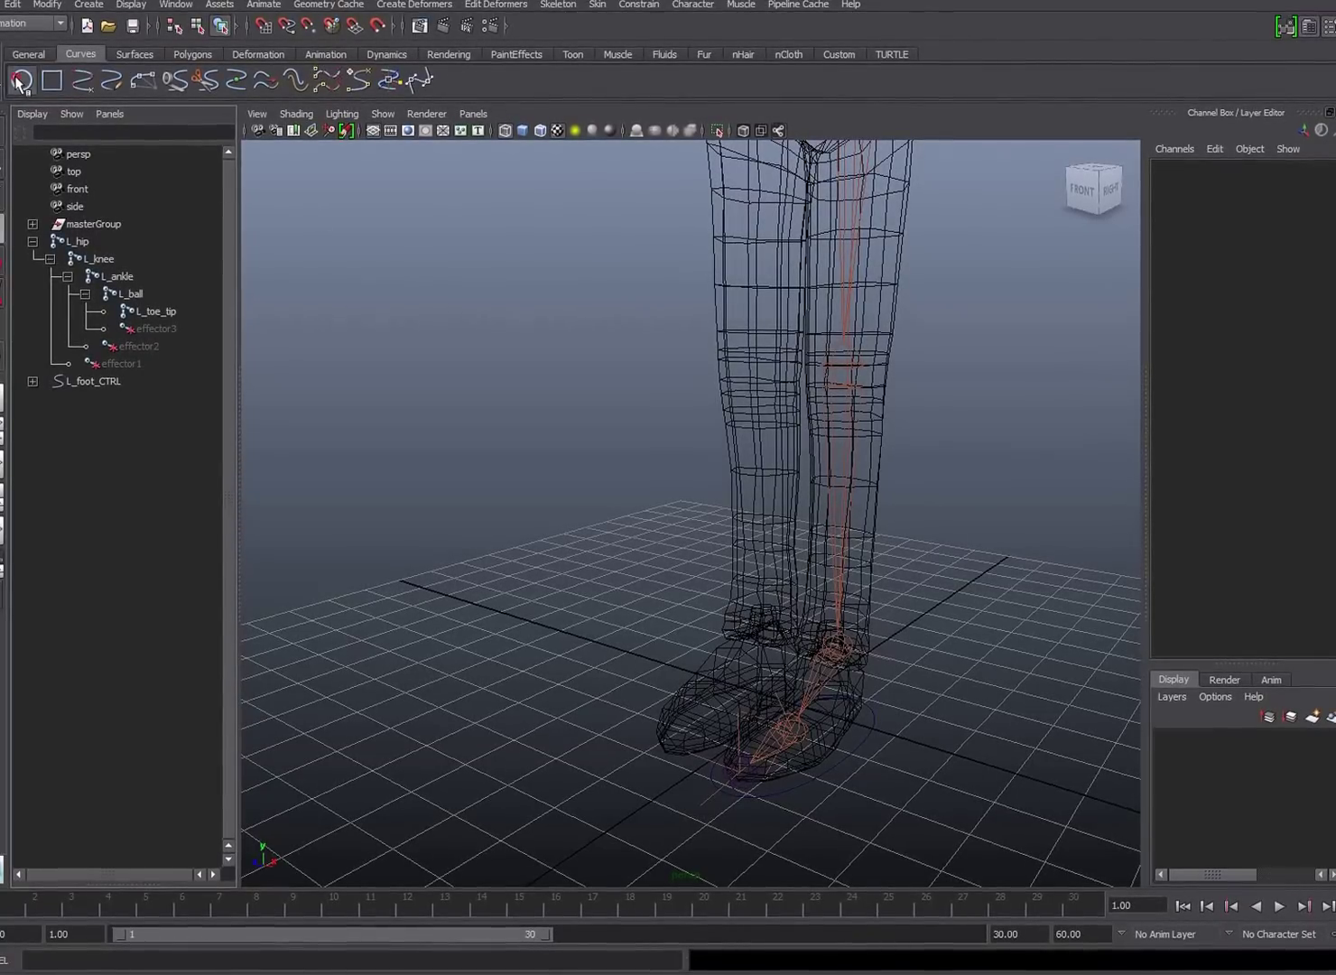
left_click_drag(821, 535, 757, 524, "alt")
key("v")
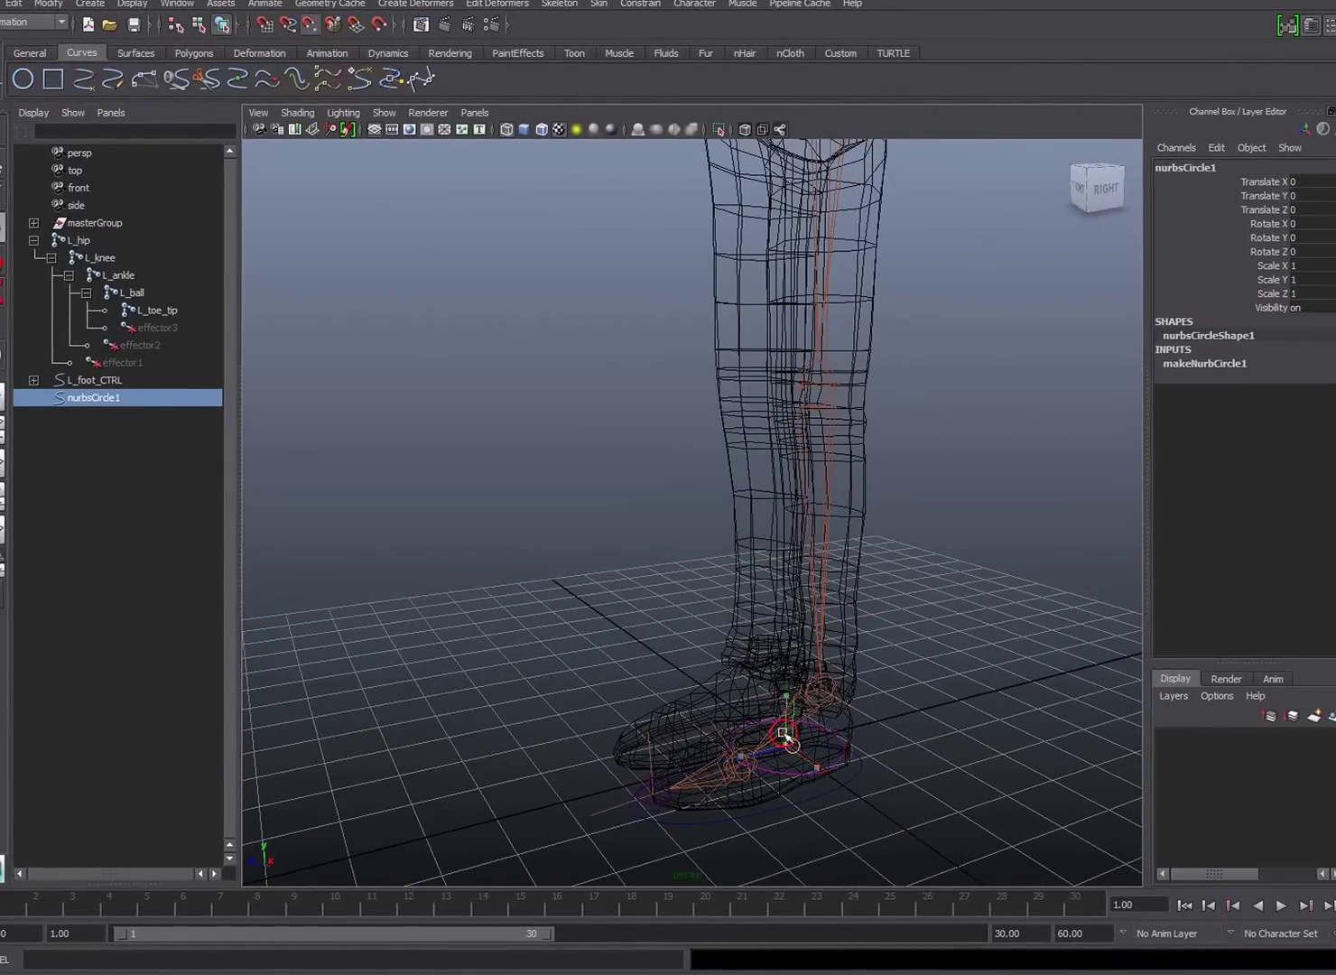
left_click_drag(786, 739, 584, 552)
Scale the circle to 0.403 and stand it upright with Rotate Z -90.
key("r")
key("e")
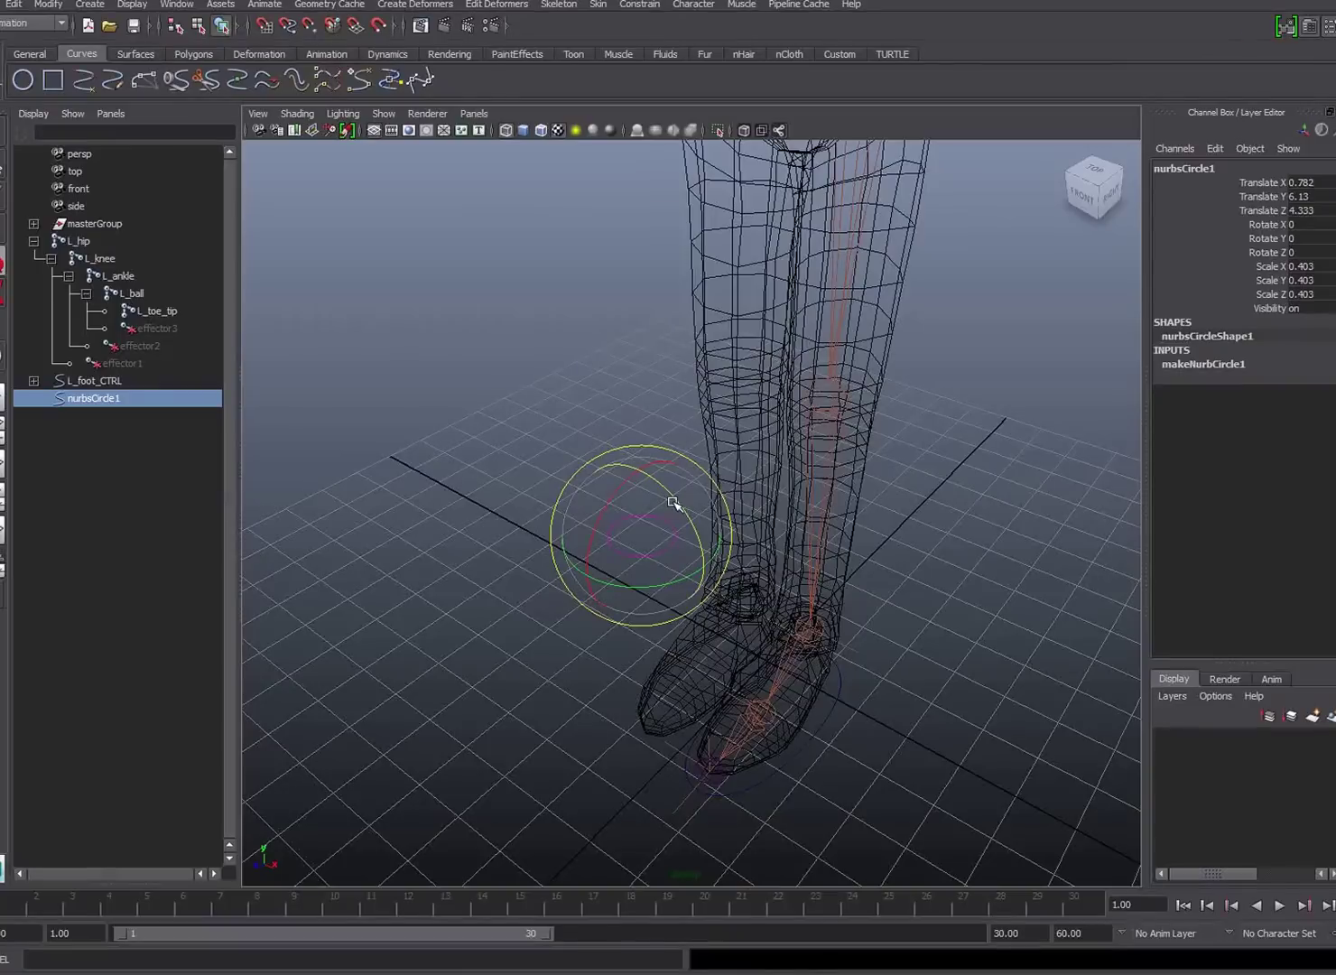
left_click_drag(679, 509, 707, 588)
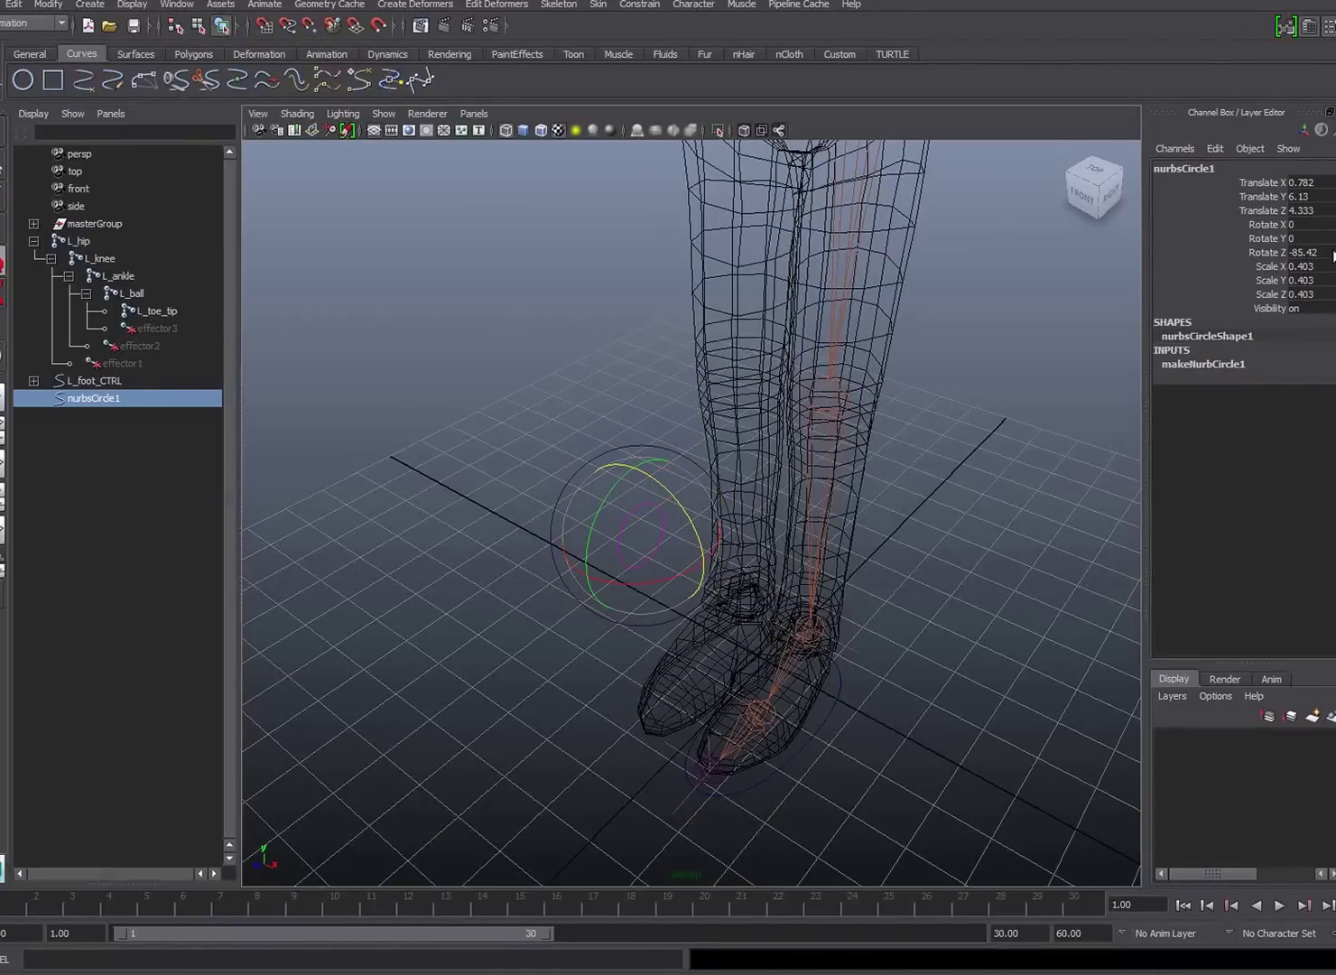
left_click(1300, 253)
type("-90")
key("Return")
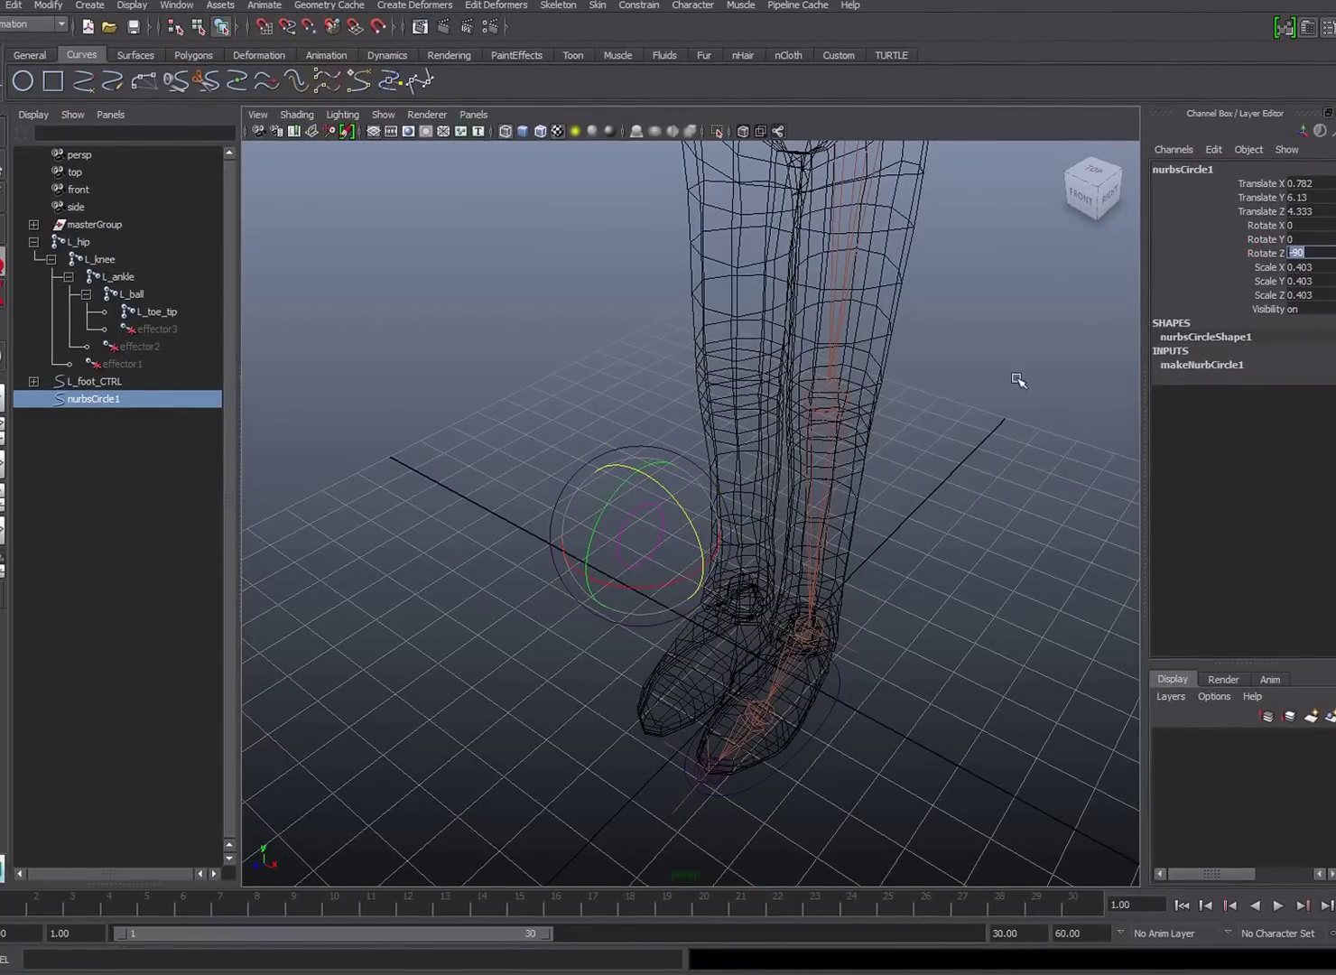
left_click_drag(881, 456, 847, 468, "alt")
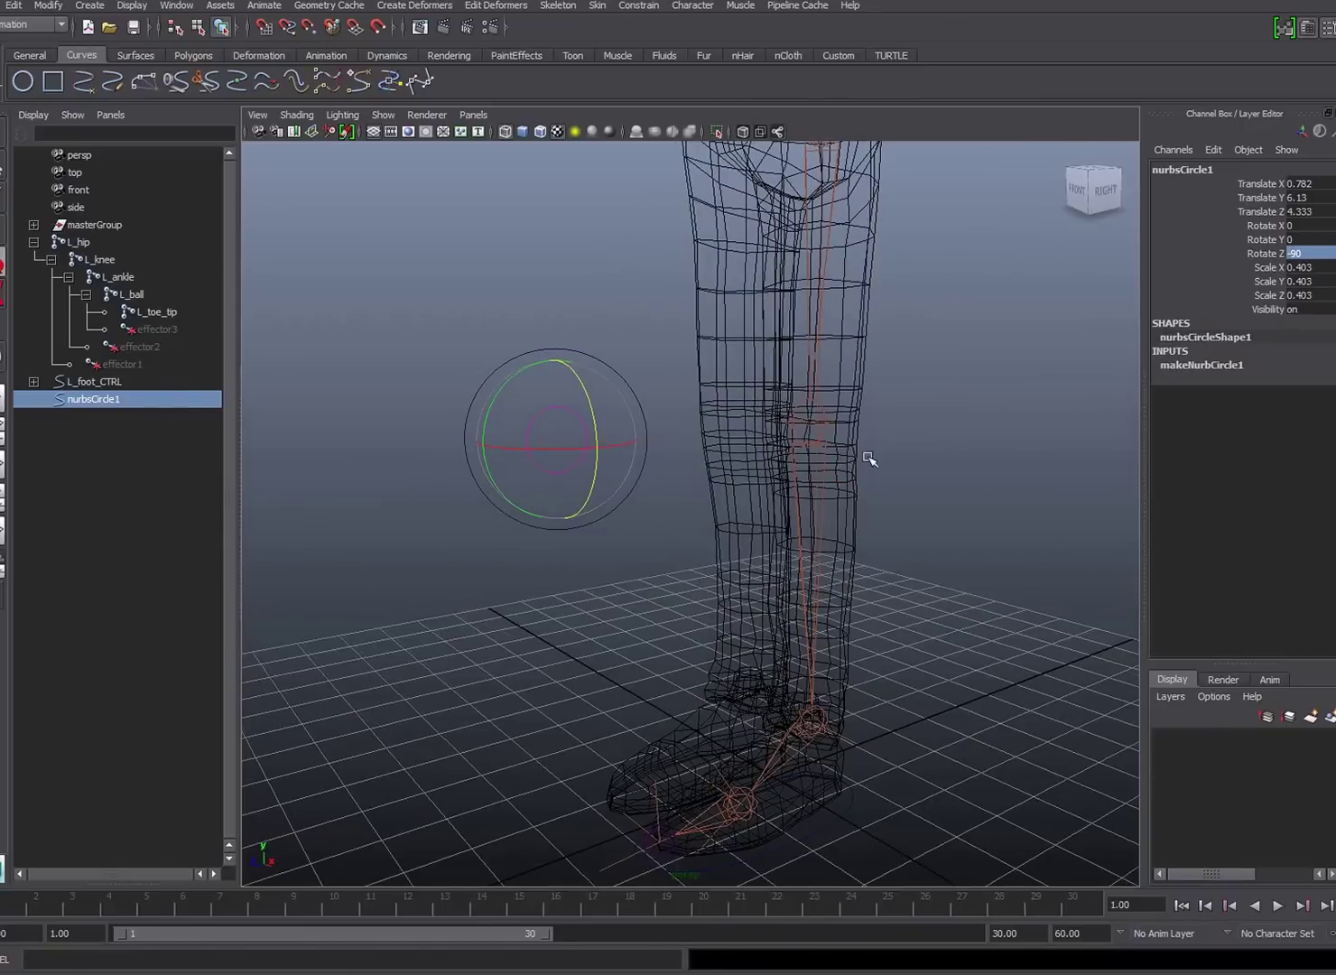
left_click(52, 11)
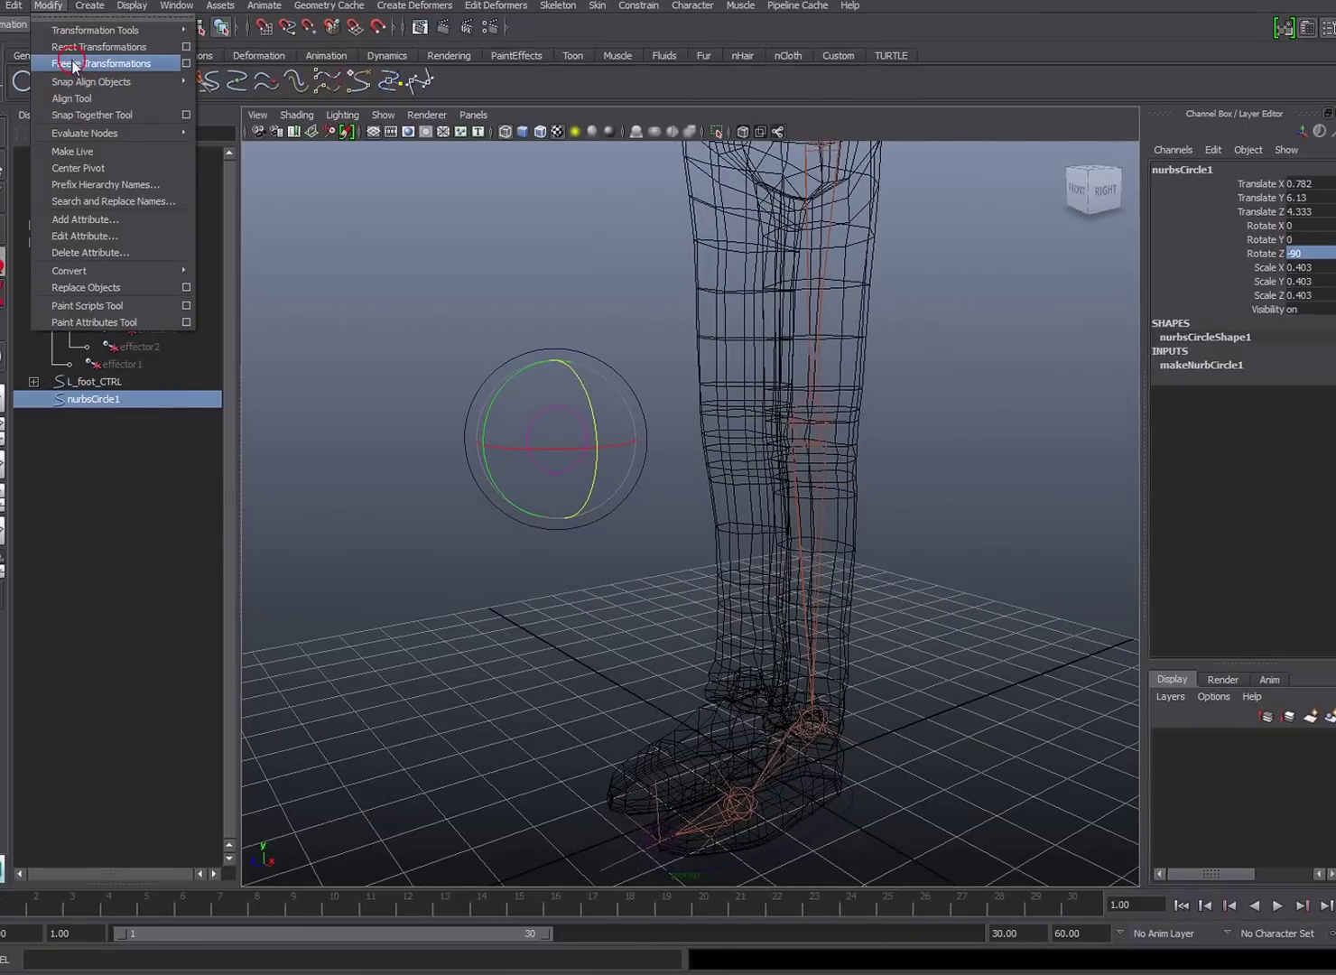
Freeze the circle's transforms and delete its construction history.
left_click(72, 58)
left_click(14, 5)
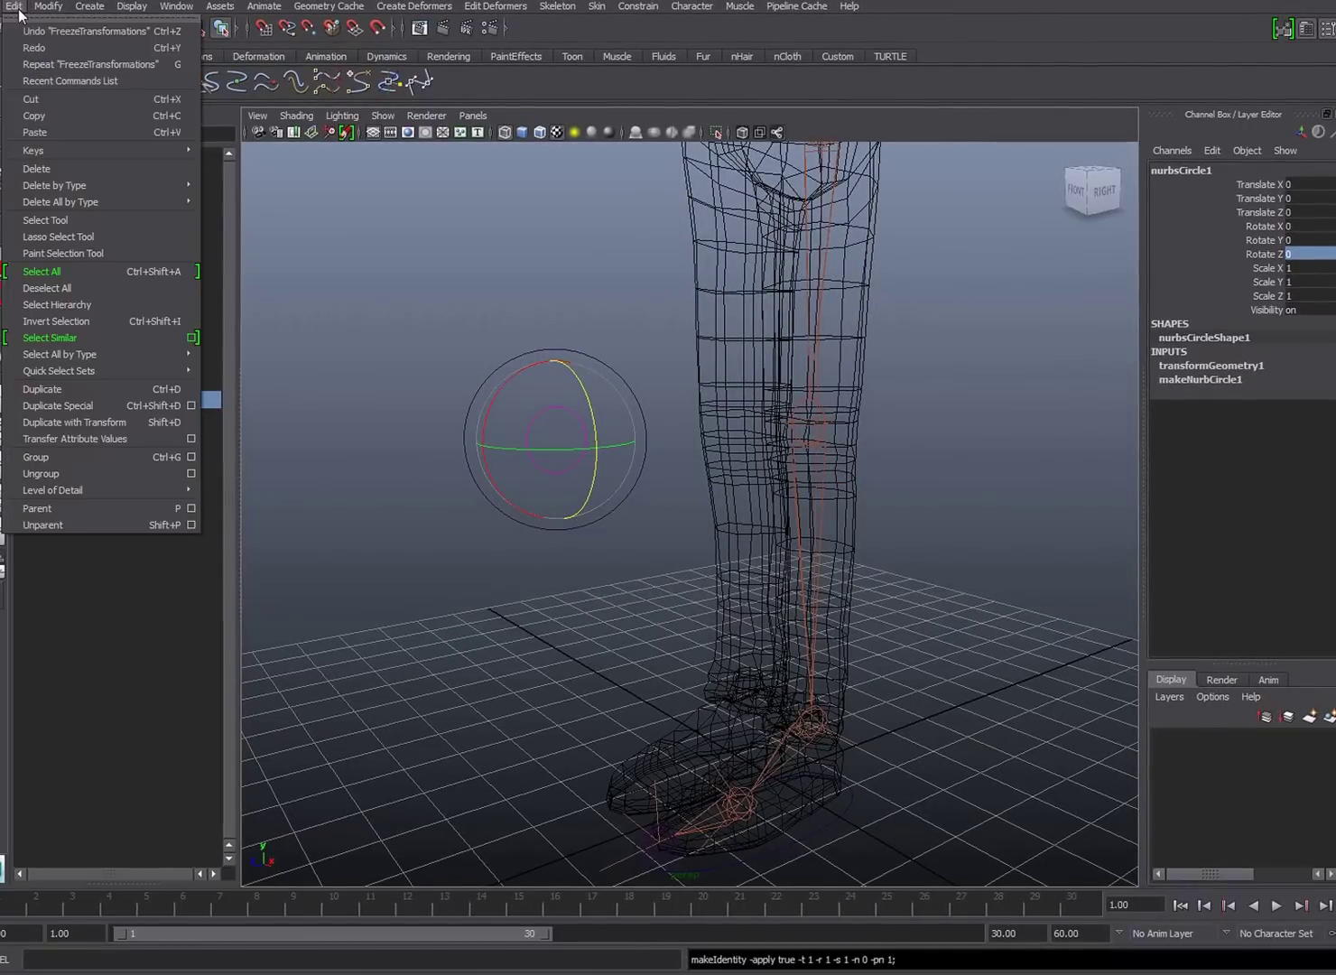
mouse_move(122, 185)
left_click(253, 195)
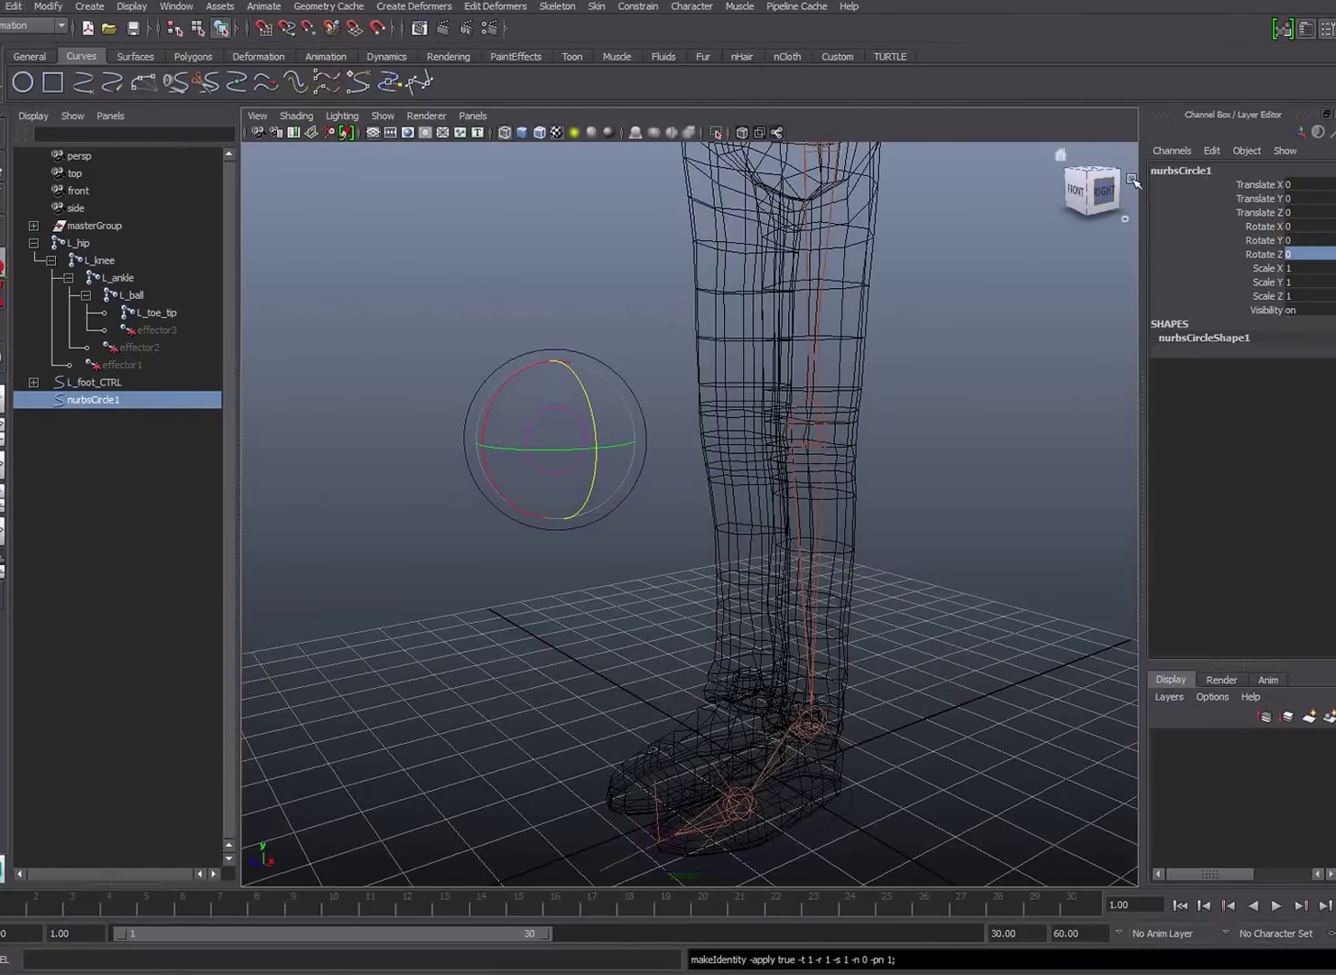
Rename the circle to L_knee_CTRL.
left_click(1225, 169)
type("L_")
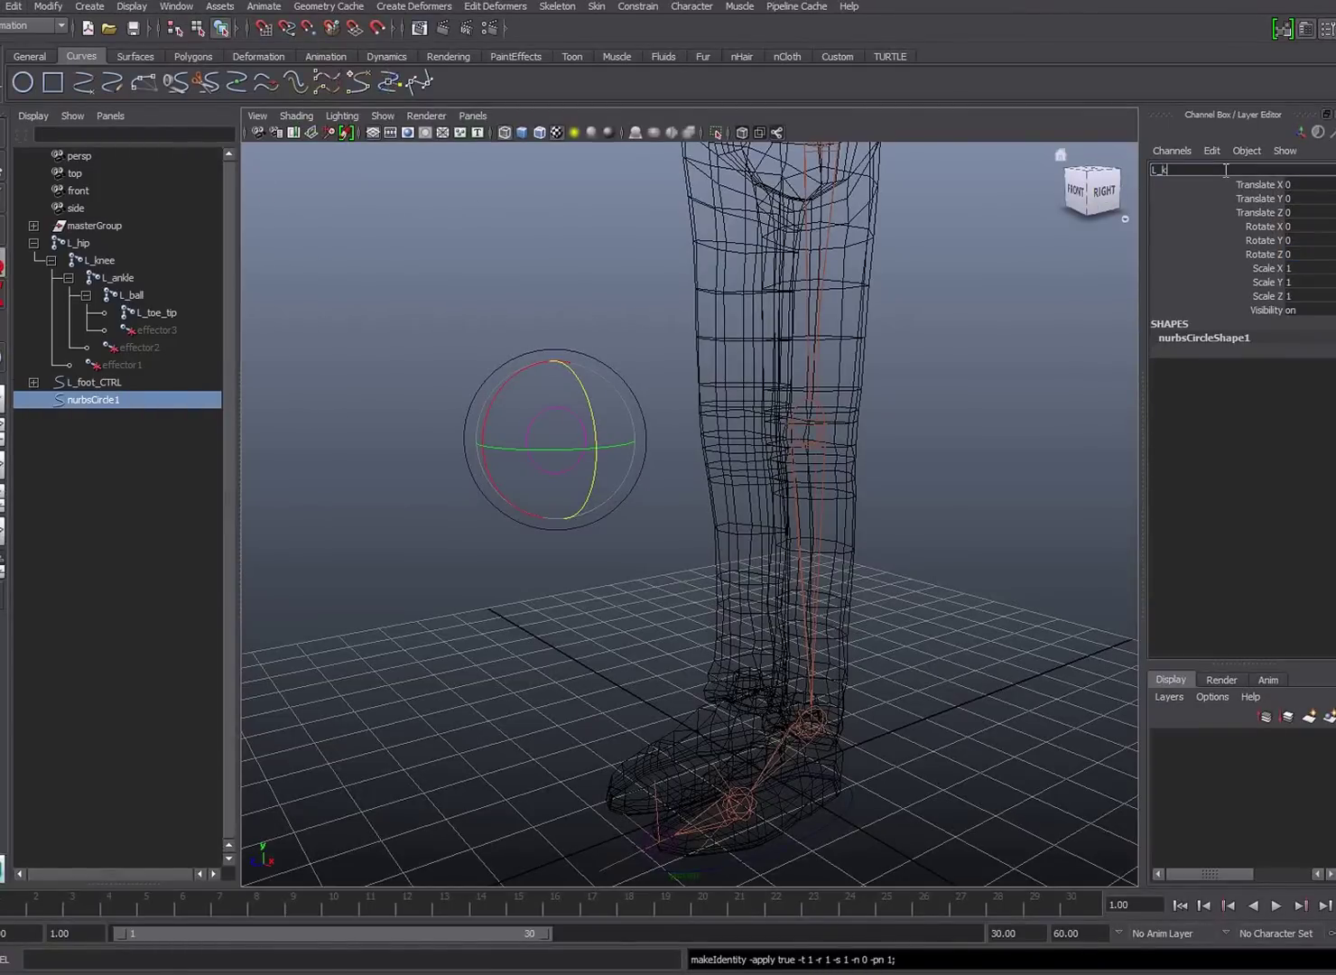
type("knee_CTRL")
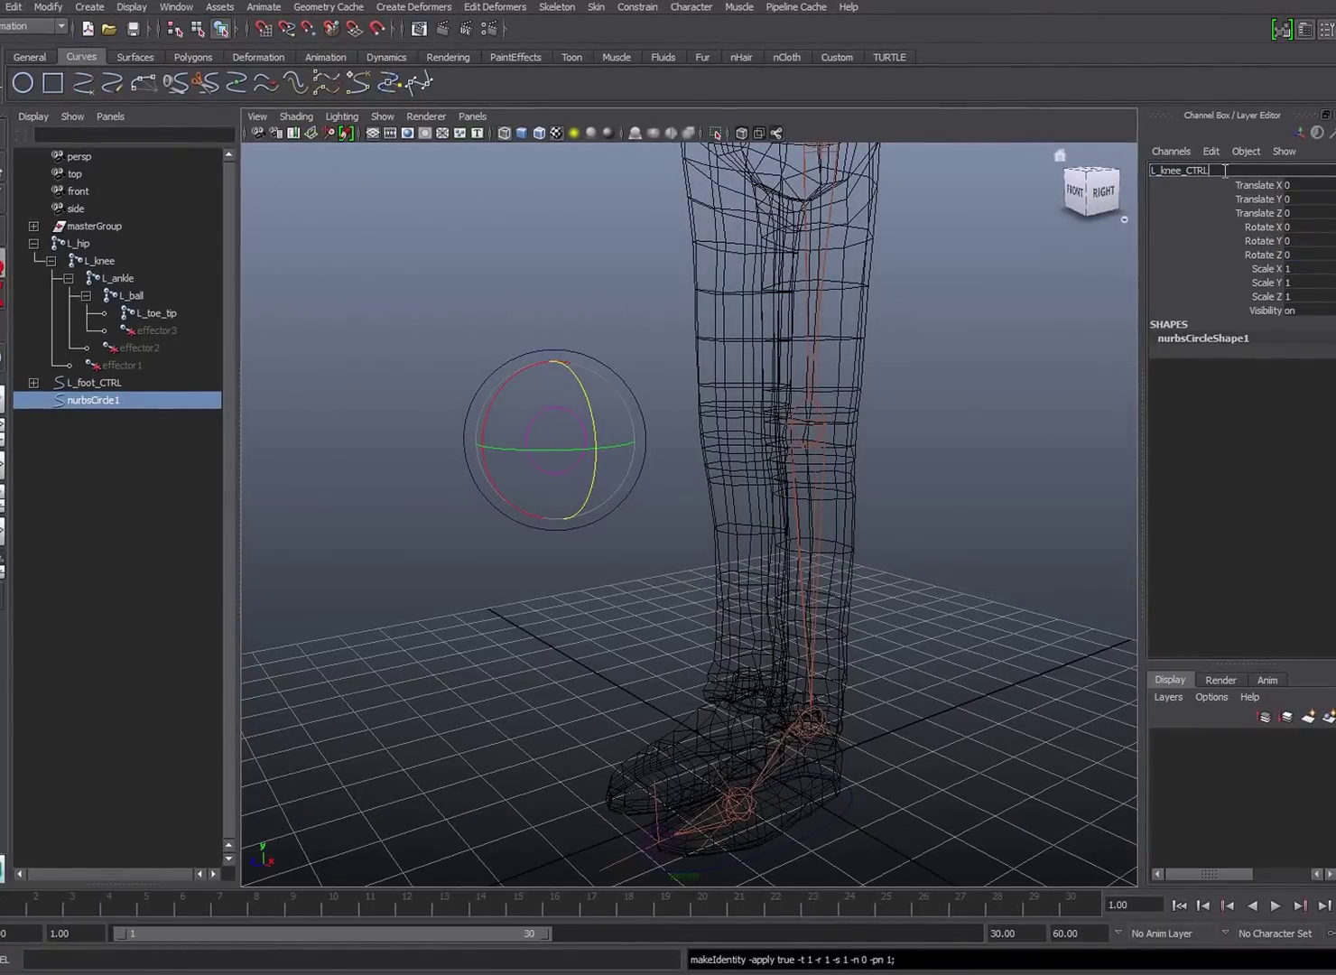
key("Return")
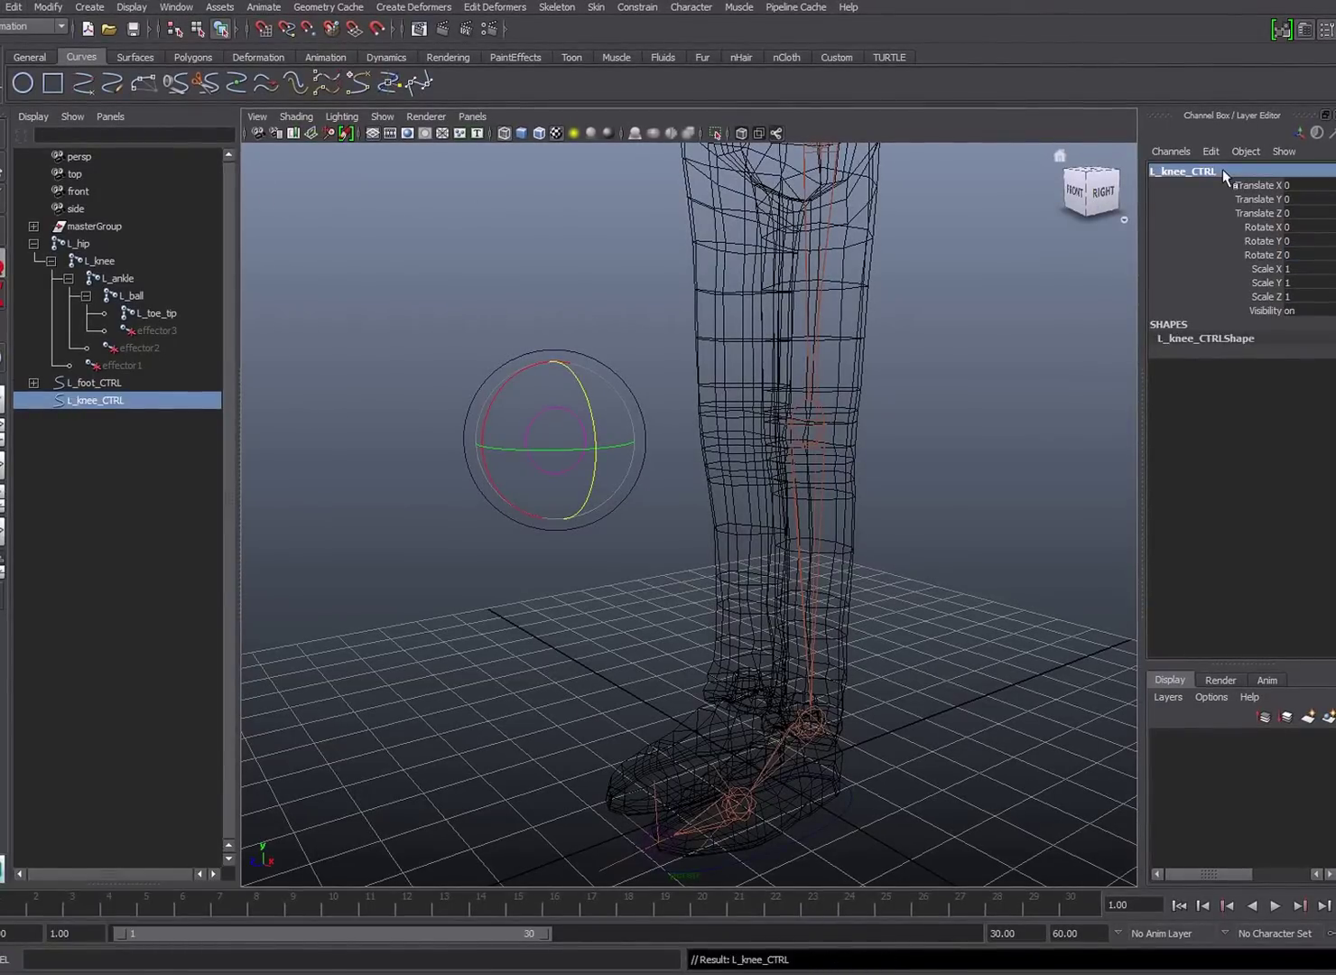
left_click(948, 561)
Test the ankle IK handle's Twist channel on the leg chain, then undo it.
left_click(860, 746)
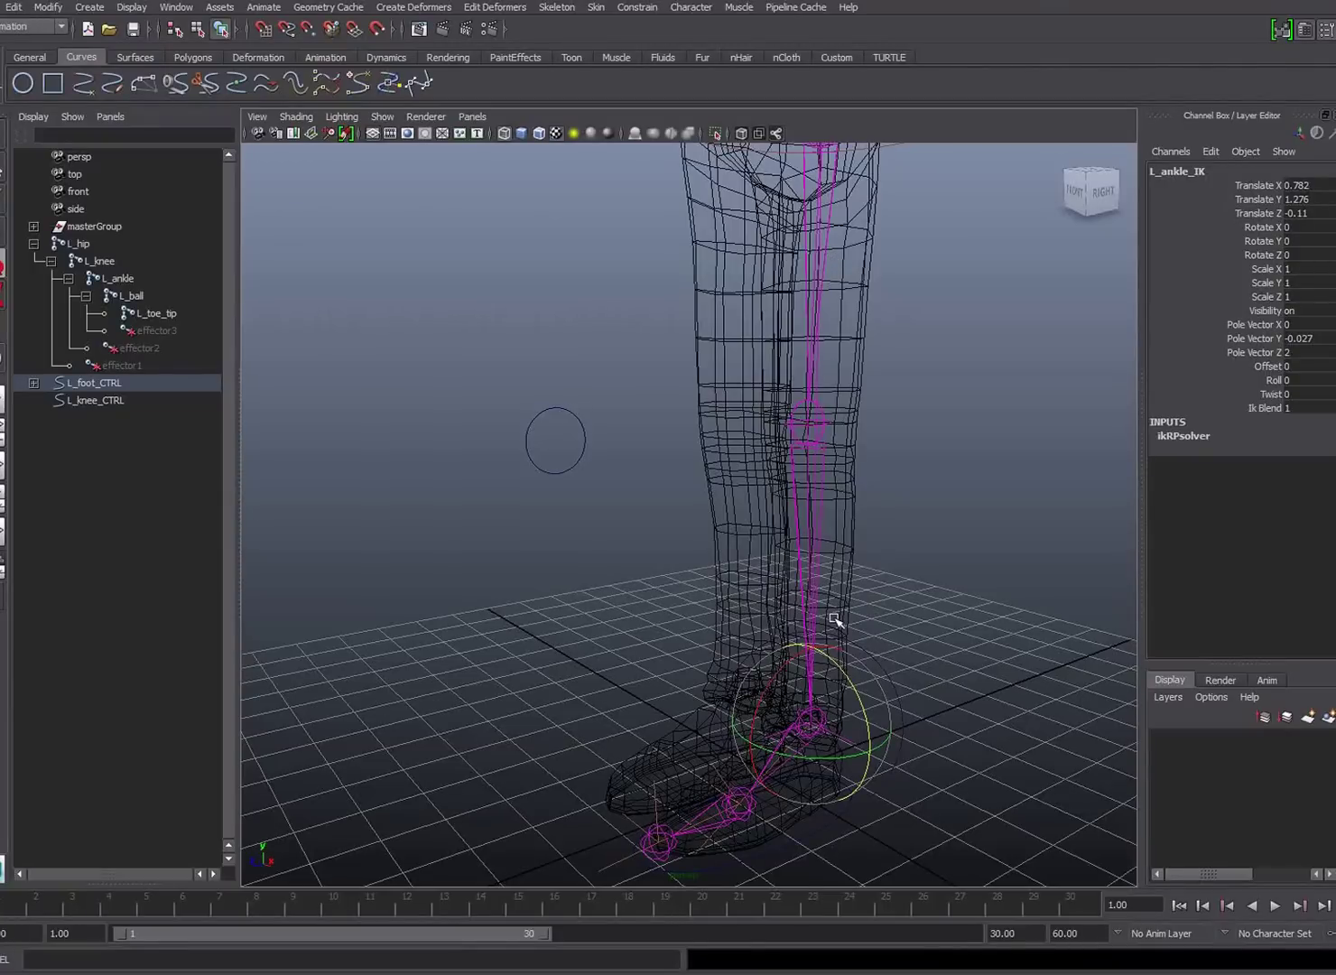
left_click(1264, 394)
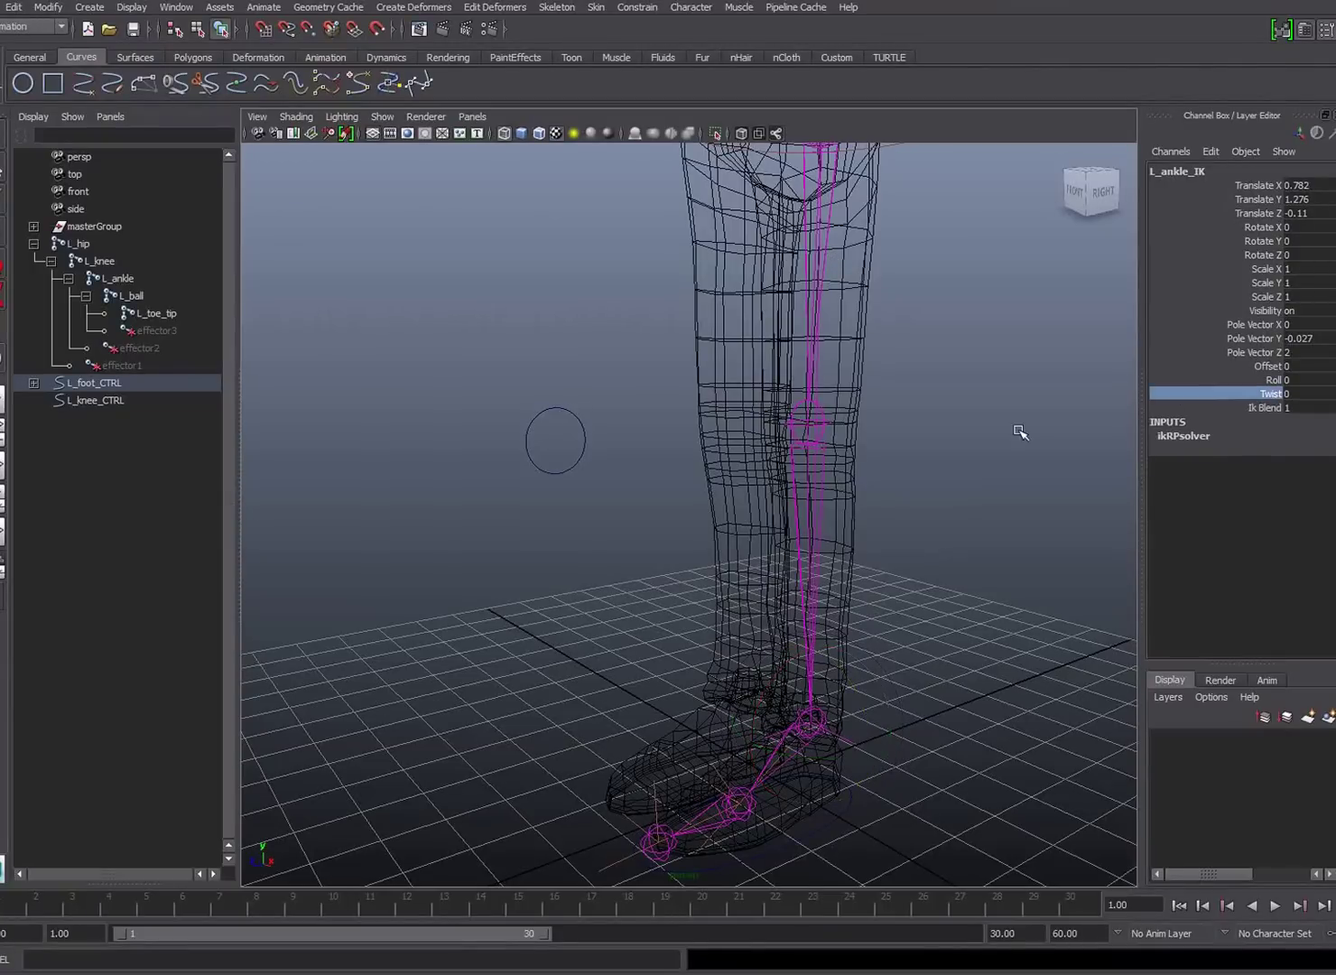
middle_click_drag(1016, 431, 939, 441)
key("ctrl+z")
Pole-vector constrain the ankle IK handle to the knee control circle.
left_click_drag(528, 384, 568, 461)
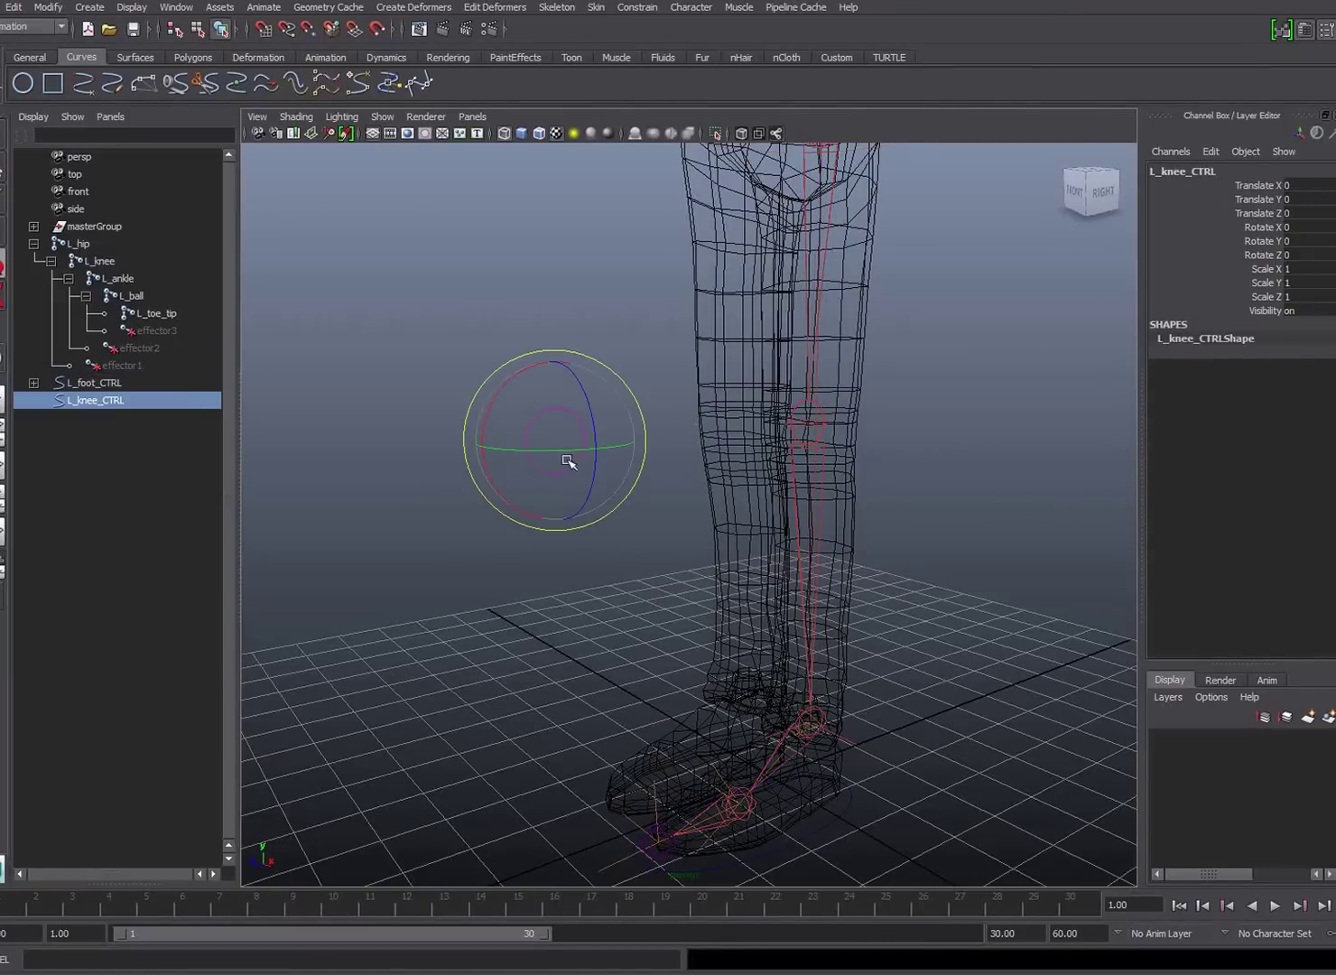
left_click(659, 545)
left_click(547, 415)
left_click(859, 746)
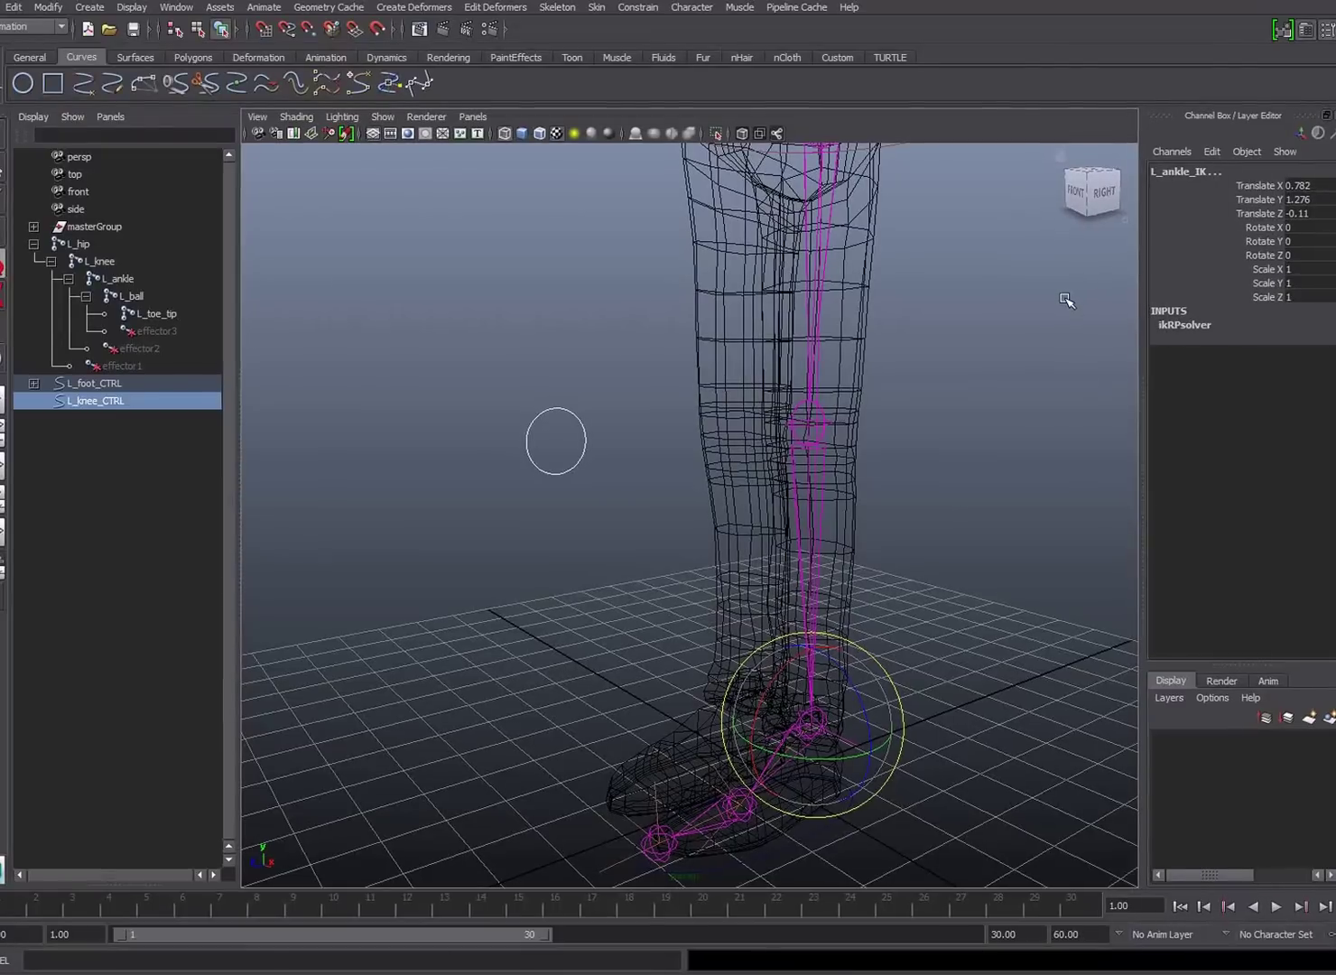
left_click(638, 11)
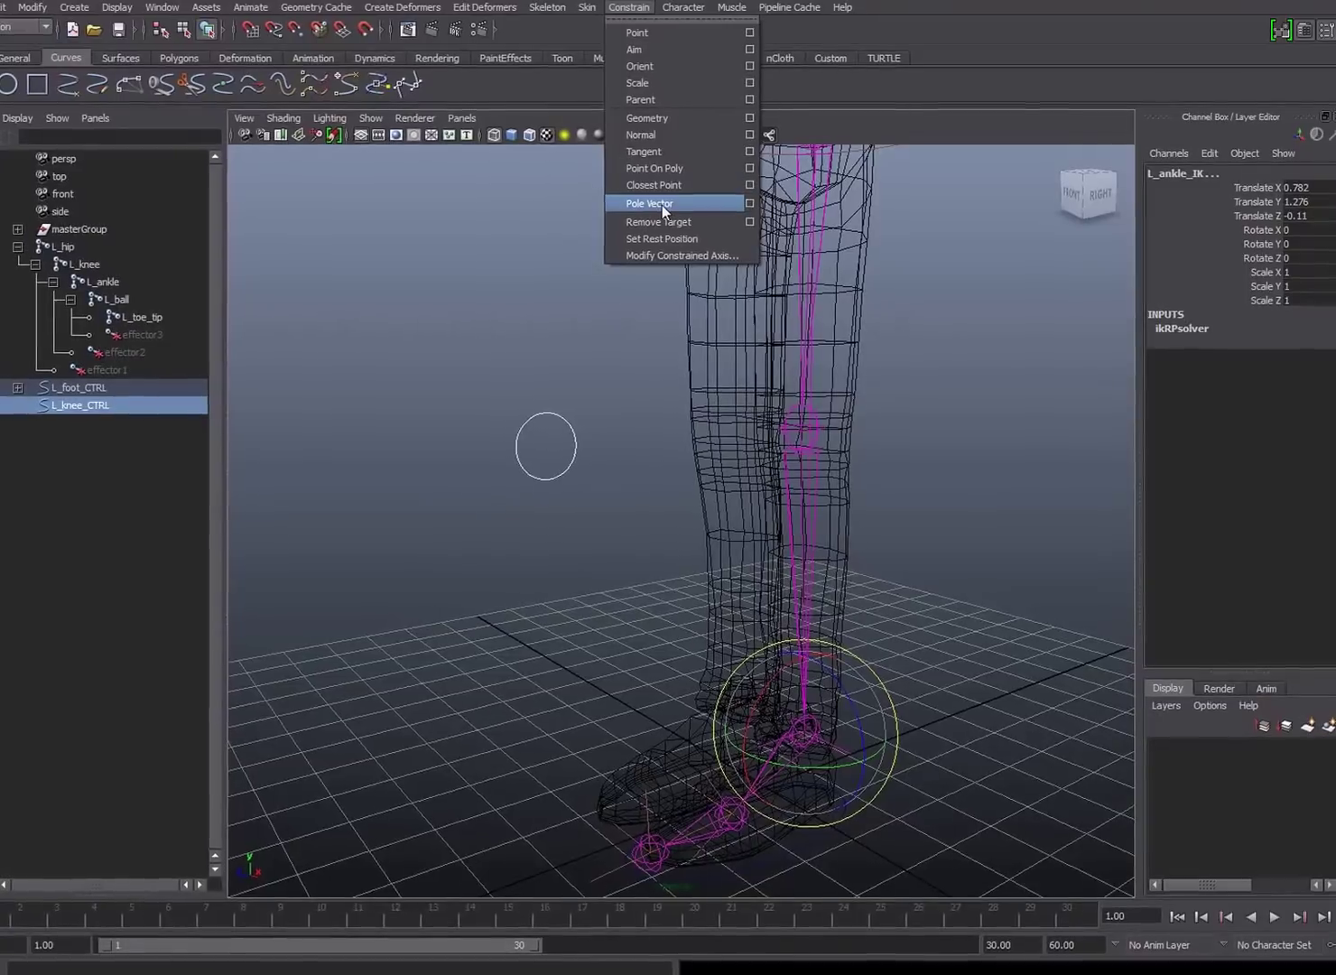
left_click(654, 211)
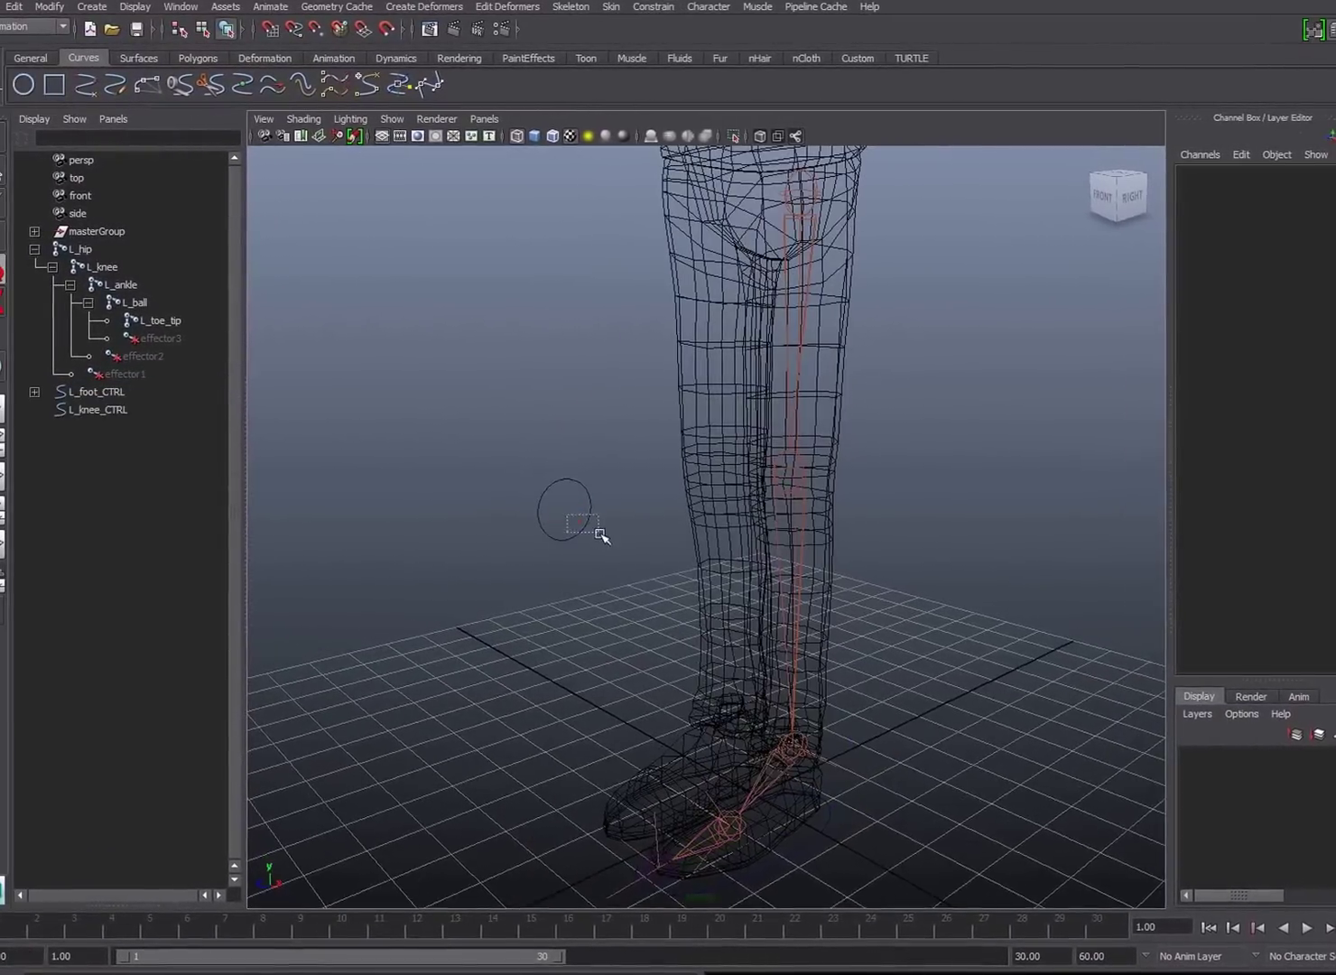
left_click(592, 527)
left_click_drag(594, 528, 745, 513, "alt")
Test-move L_knee_CTRL and undo, then select it together with L_foot_CTRL for parenting.
key("w")
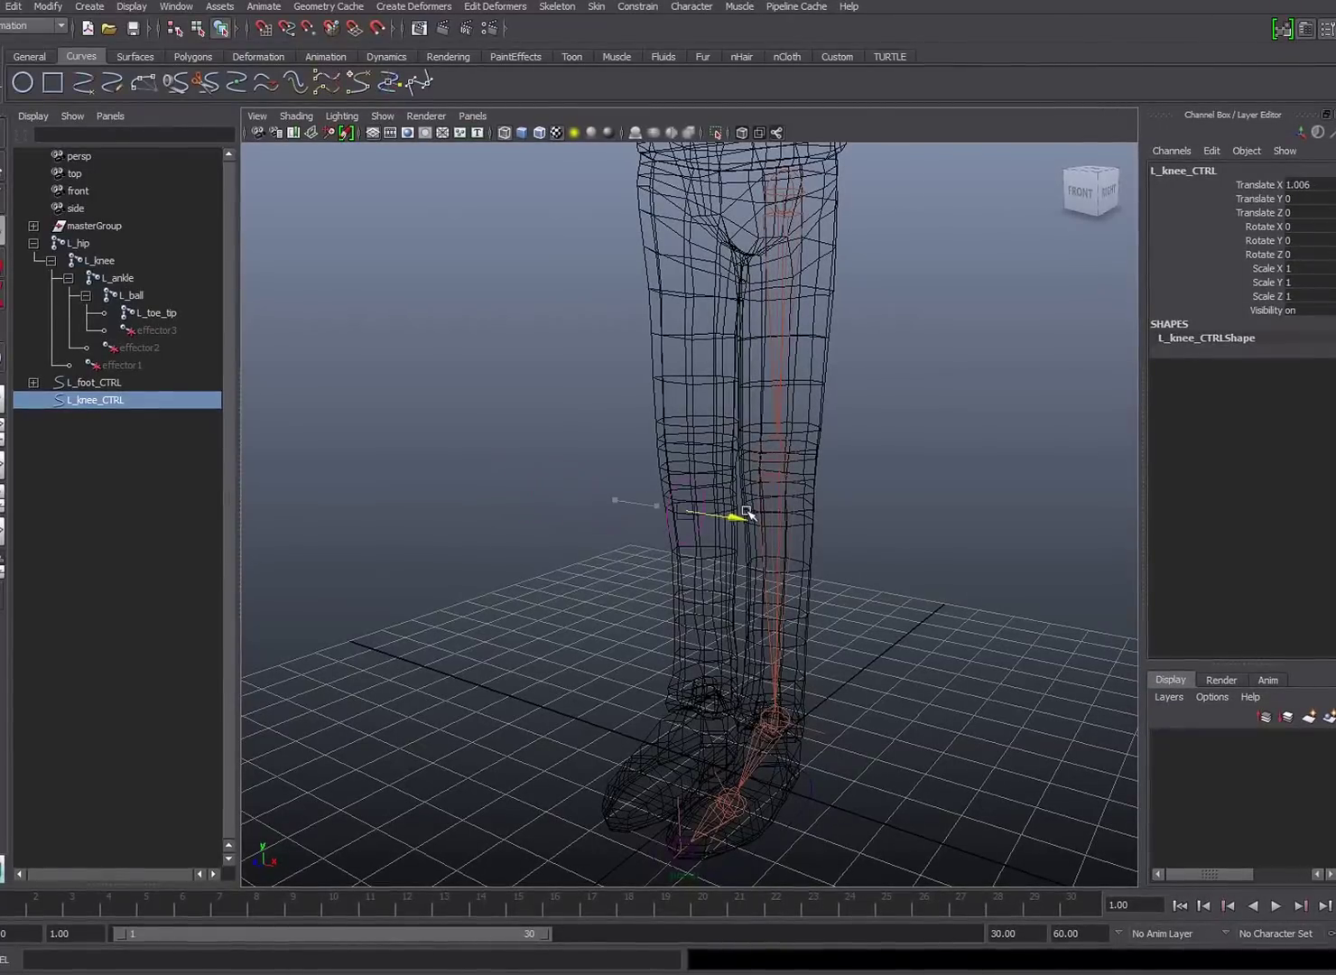
left_click(752, 513)
key("ctrl+z")
key("ctrl+z")
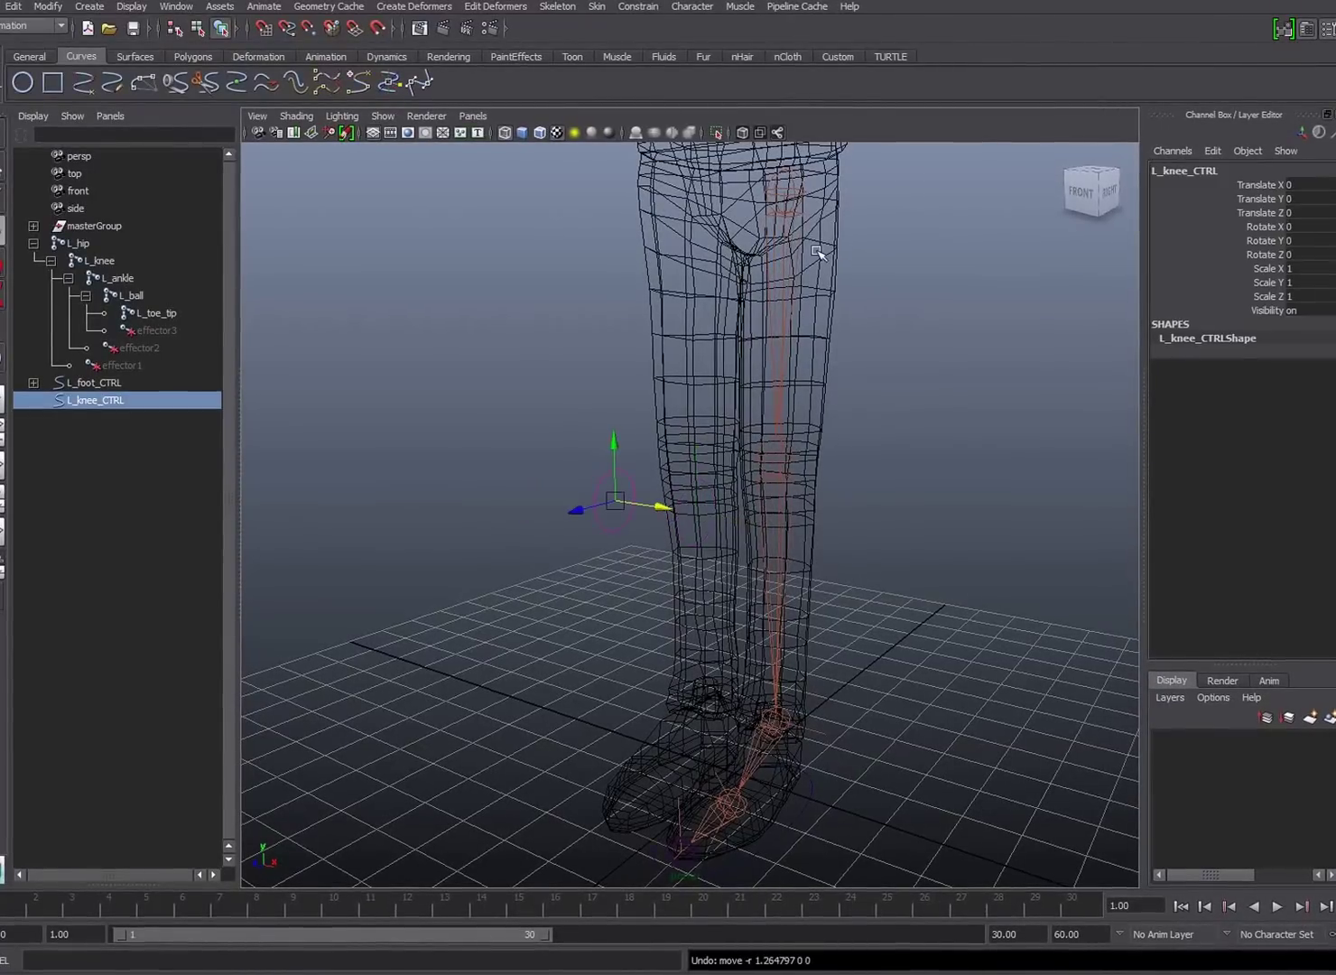
left_click_drag(824, 253, 737, 358, "alt")
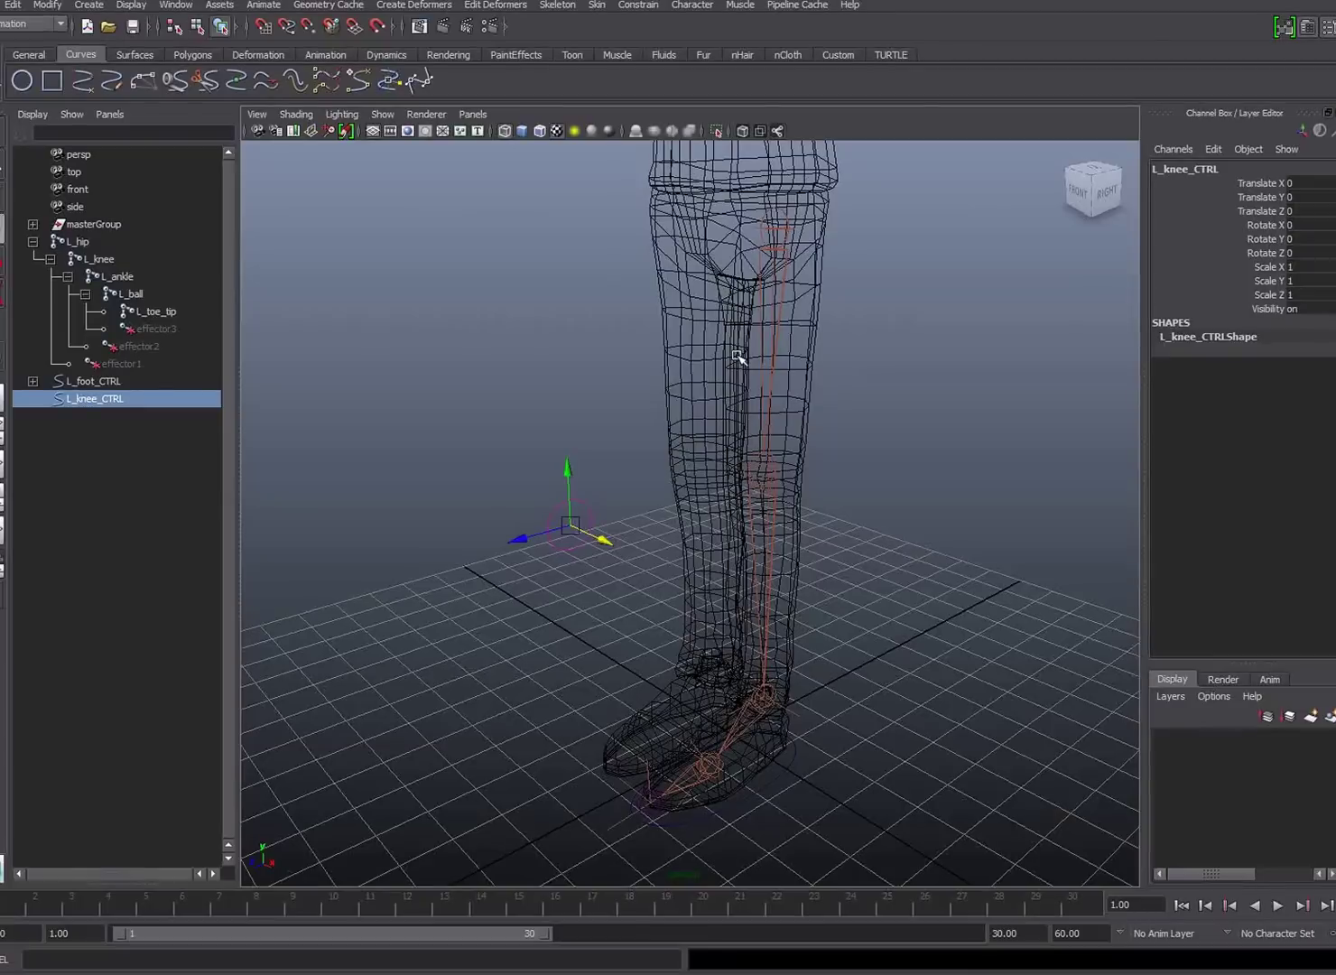
left_click_drag(630, 478, 599, 426, "alt")
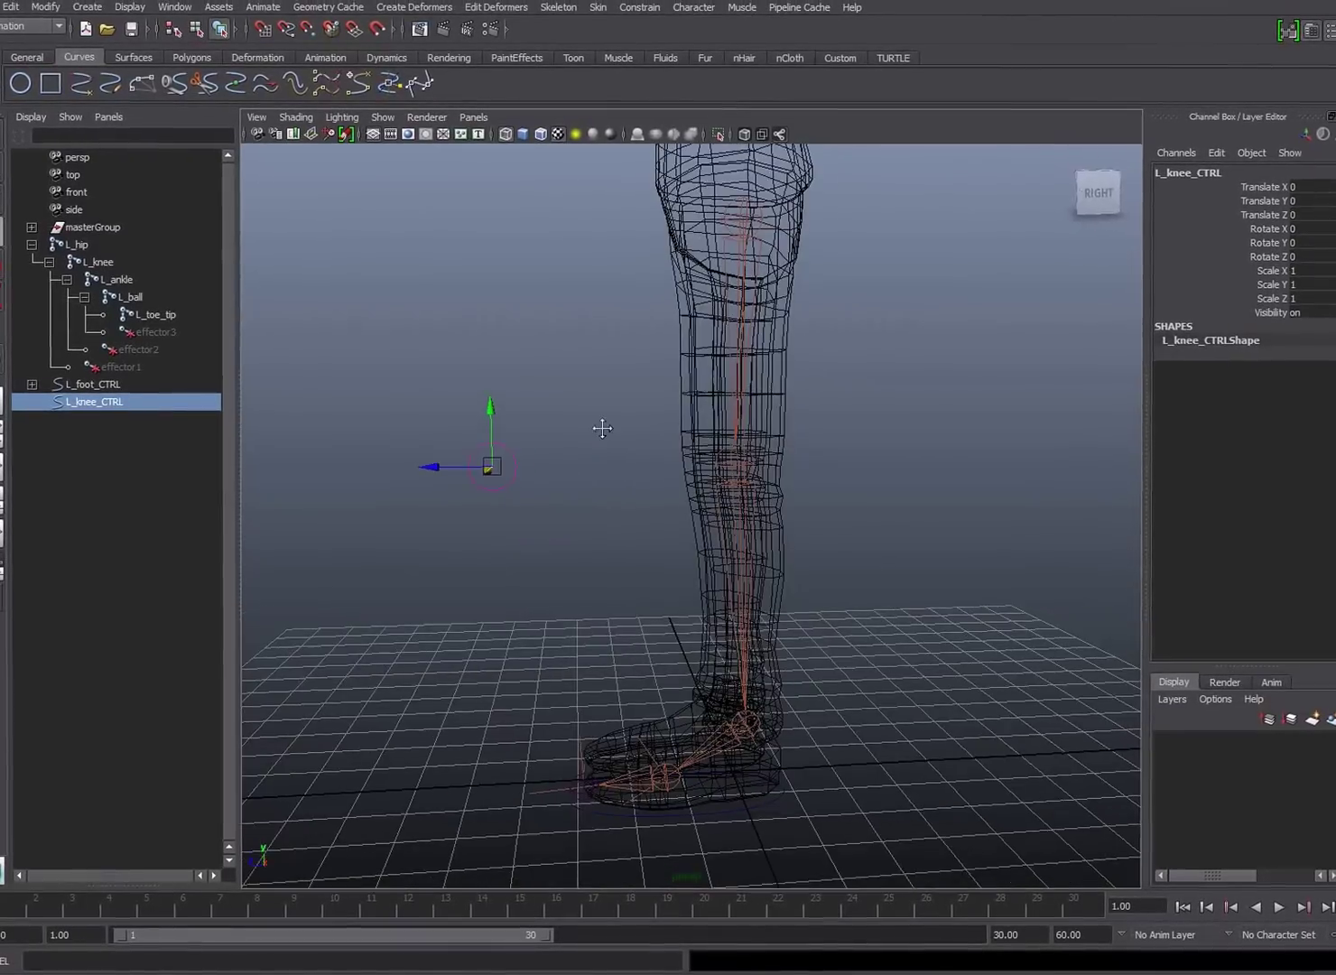
right_click_drag(600, 426, 582, 439, "alt")
left_click(475, 422)
left_click(480, 421)
left_click_drag(617, 554, 671, 612, "alt")
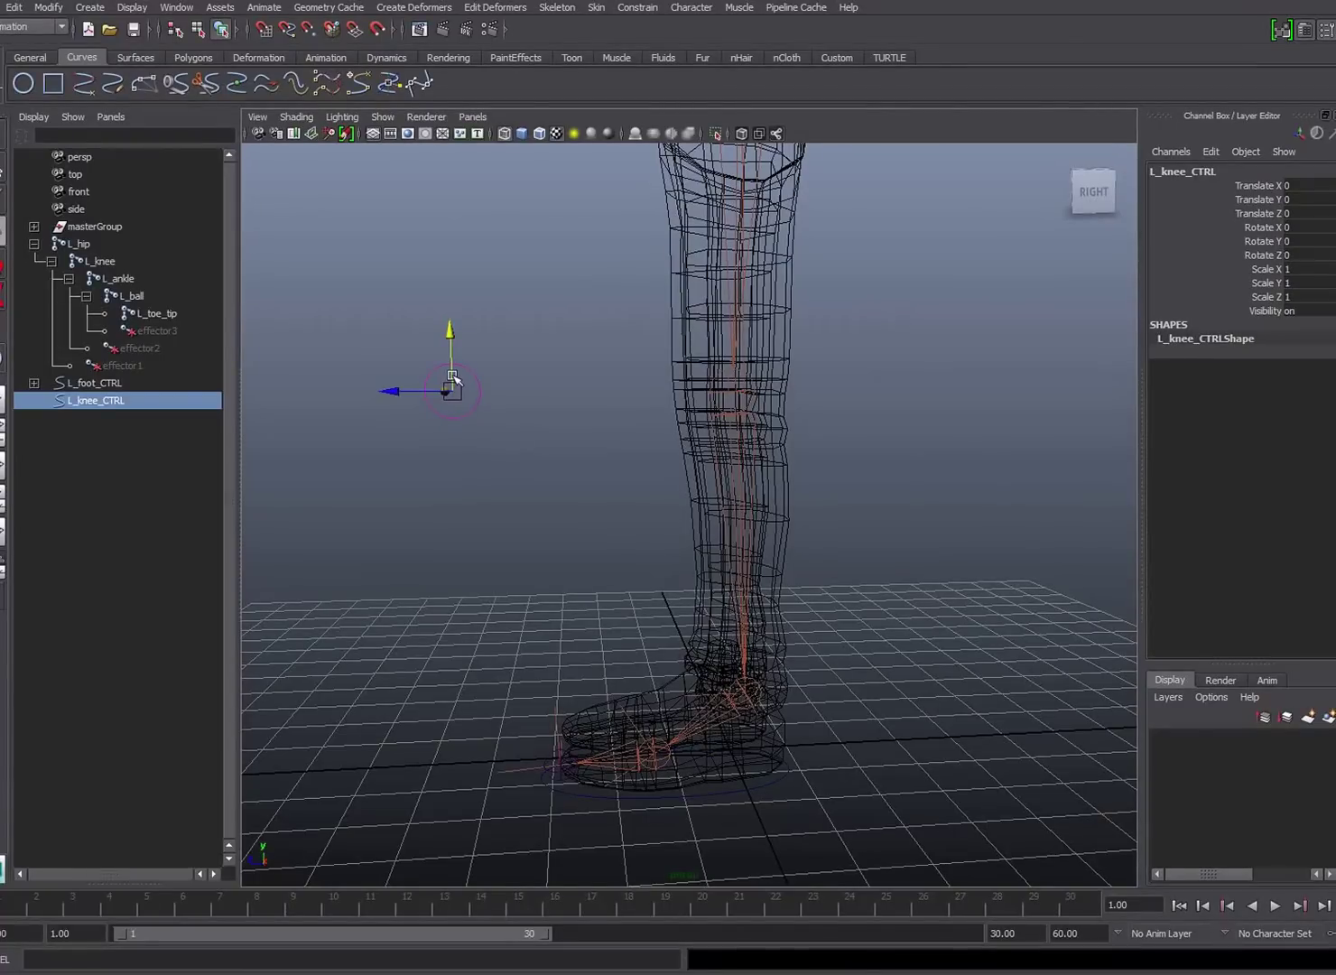
left_click(741, 792, "shift")
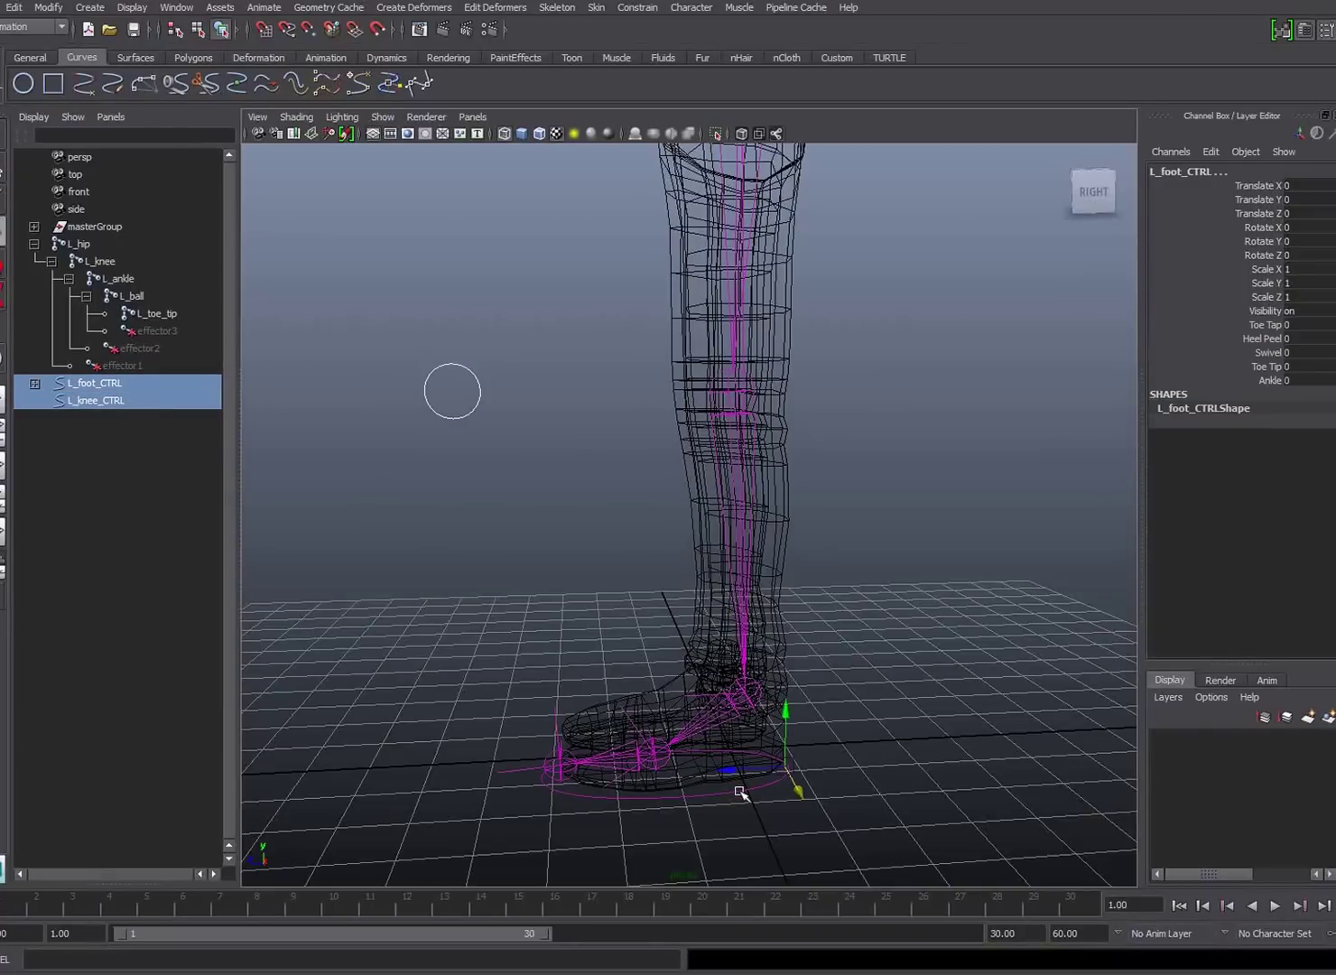
Parent L_knee_CTRL under L_foot_CTRL and expand the heel-peel and toe-tap pivots in the Outliner.
key("p")
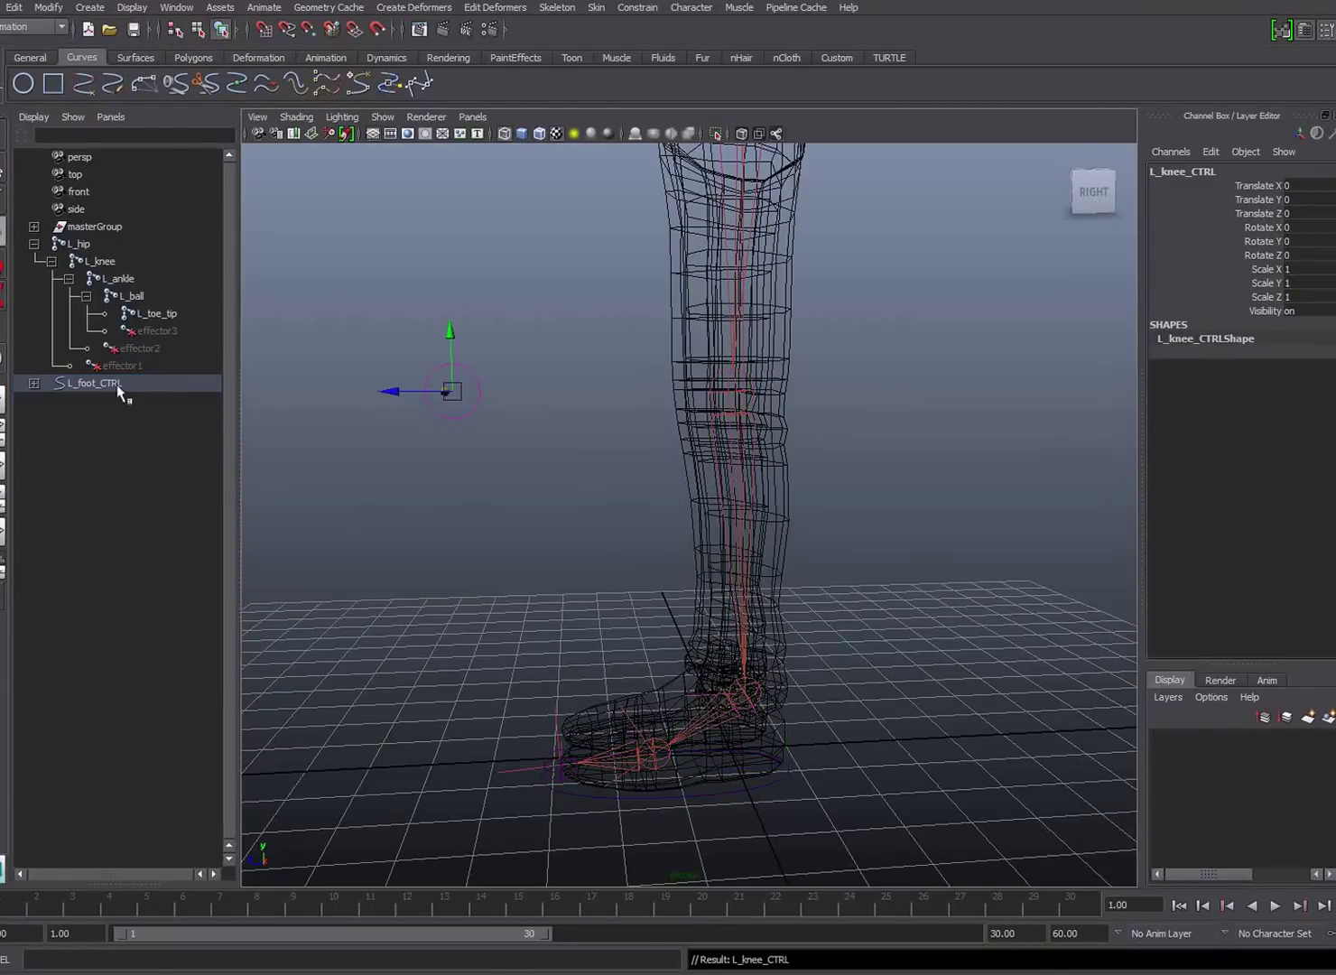
left_click(35, 383)
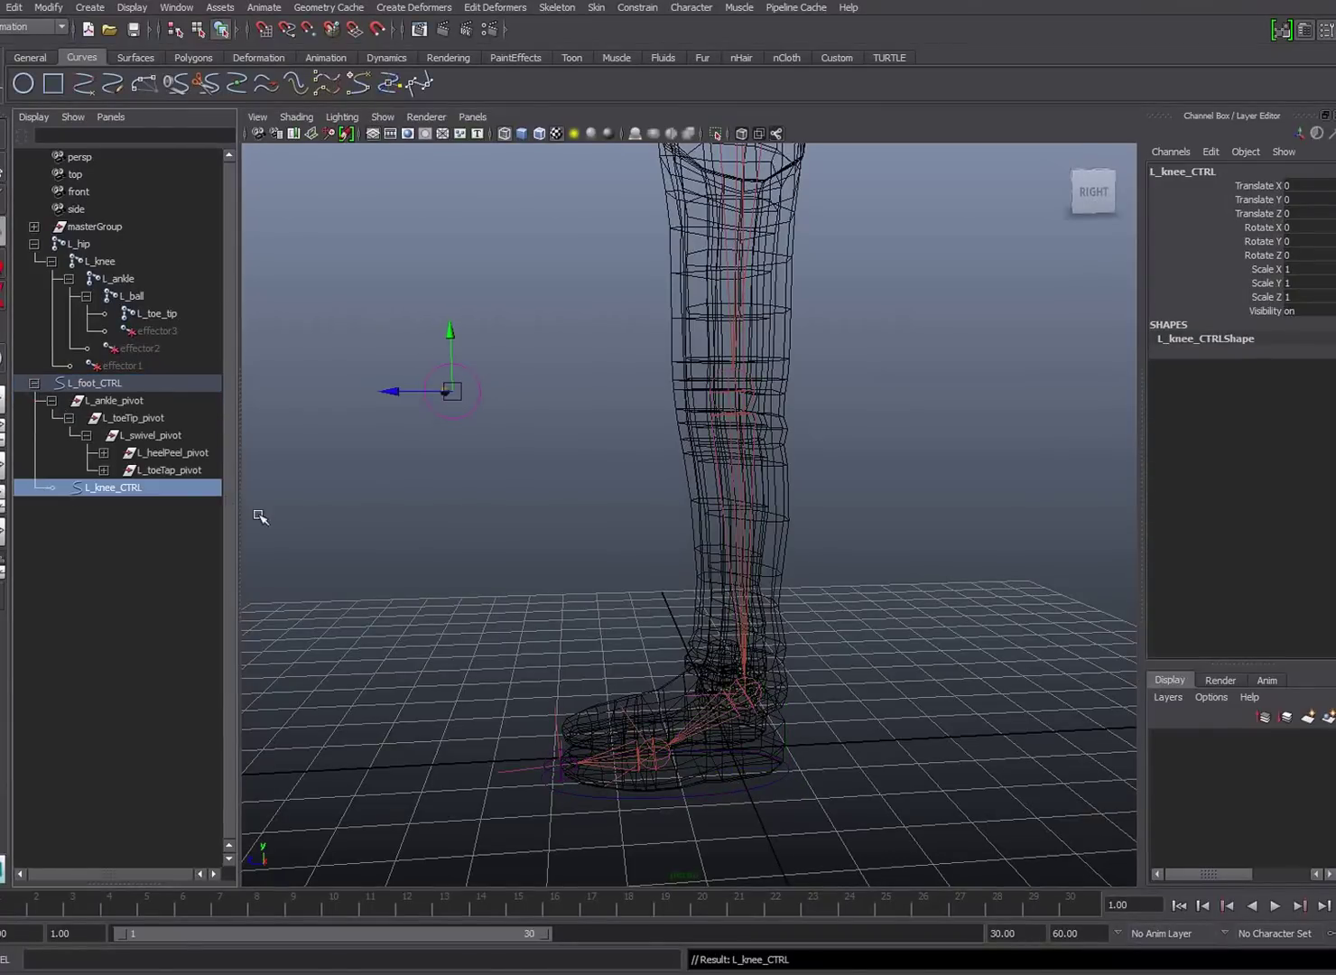
left_click(104, 452)
left_click(104, 487)
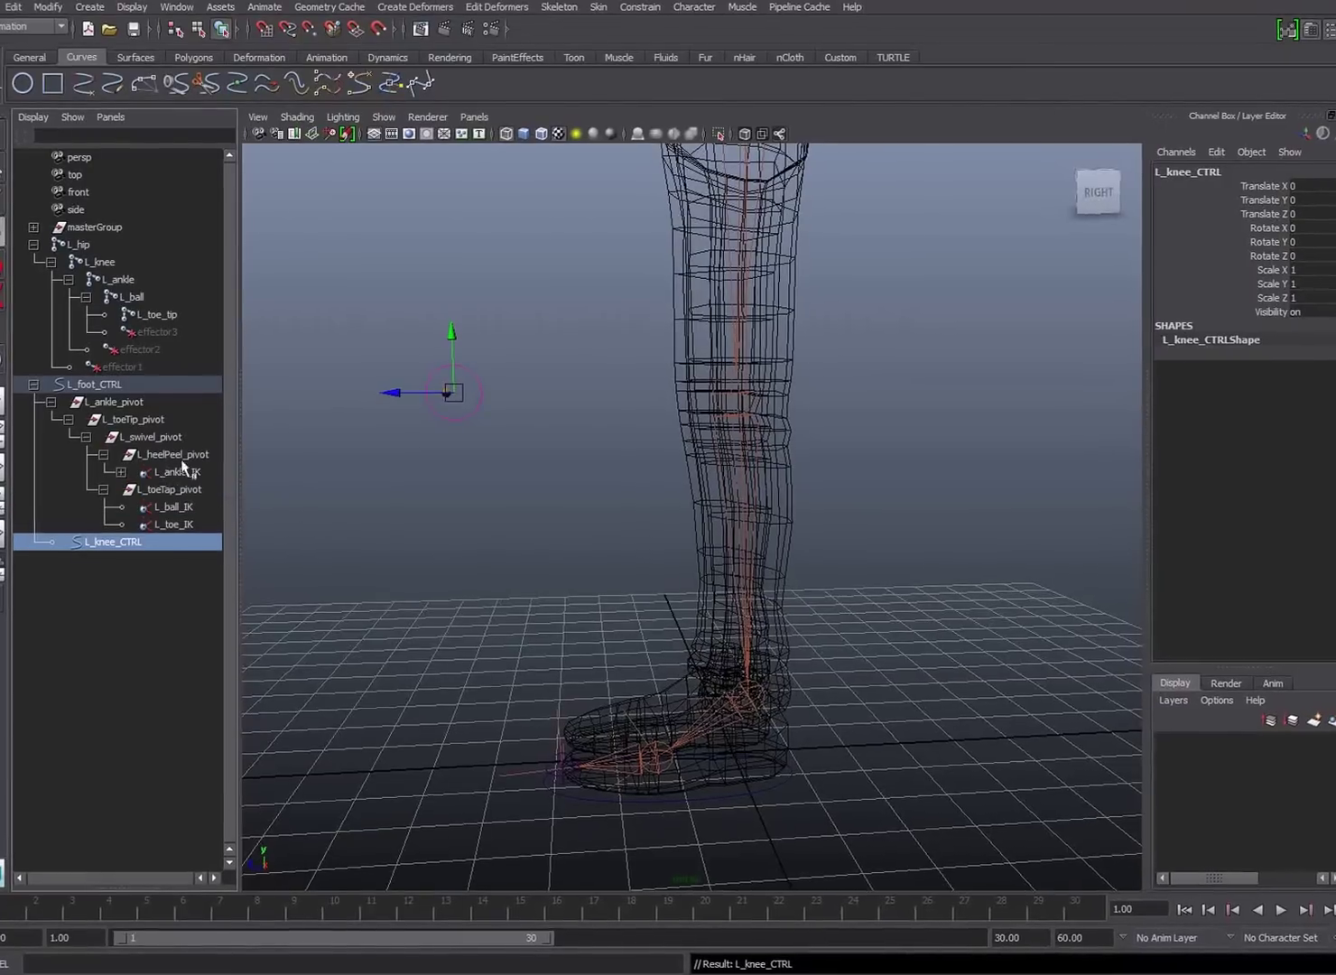
Test-lift L_foot_CTRL, undo it, and select its scale and visibility channels.
left_click(578, 799)
left_click_drag(591, 614, 647, 615, "alt")
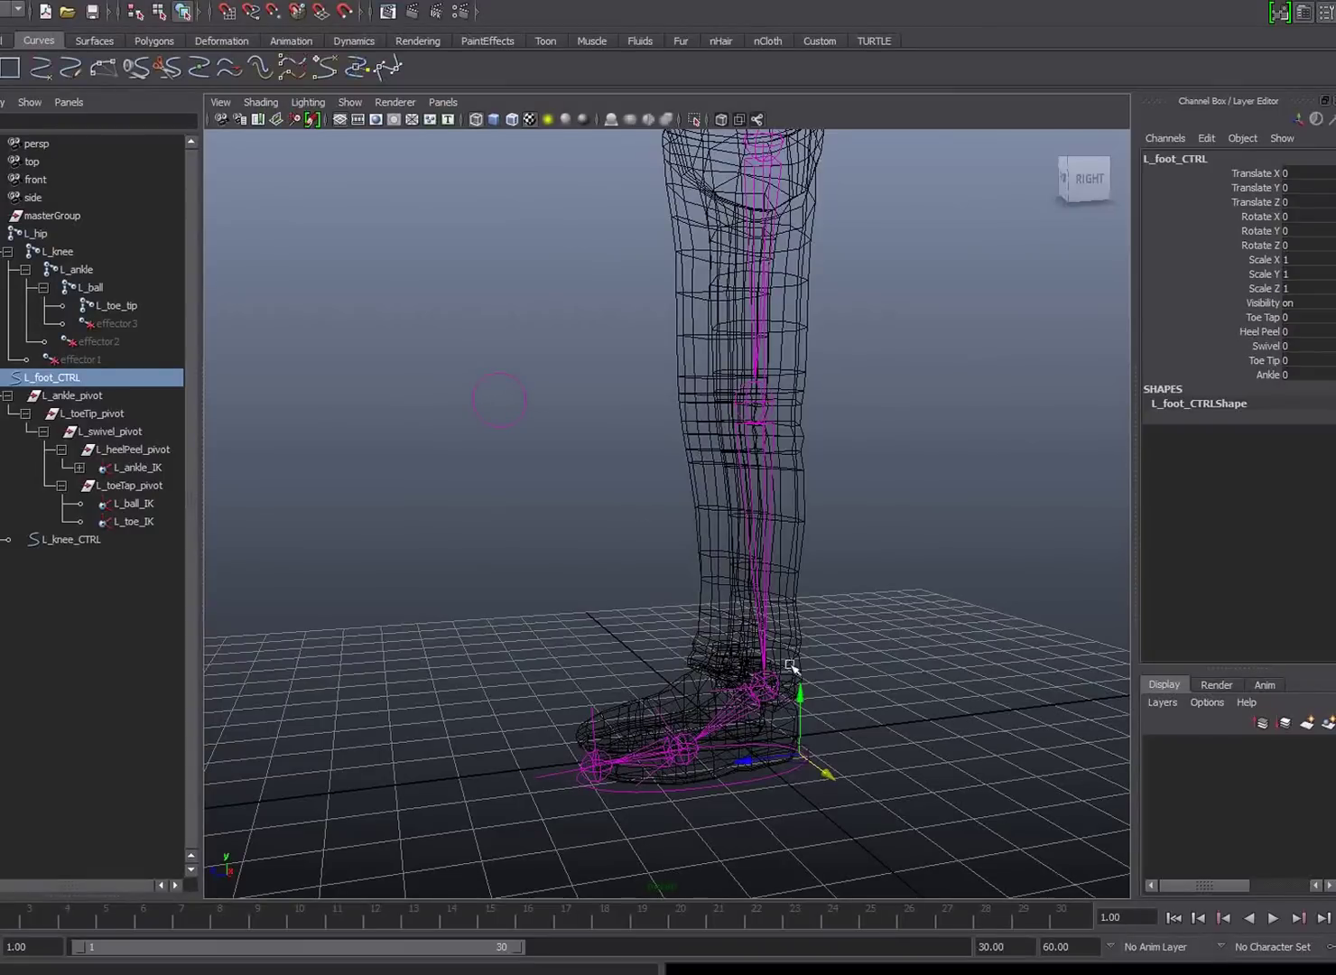
left_click_drag(806, 693, 831, 571)
key("ctrl+z")
left_click_drag(1264, 260, 1264, 302)
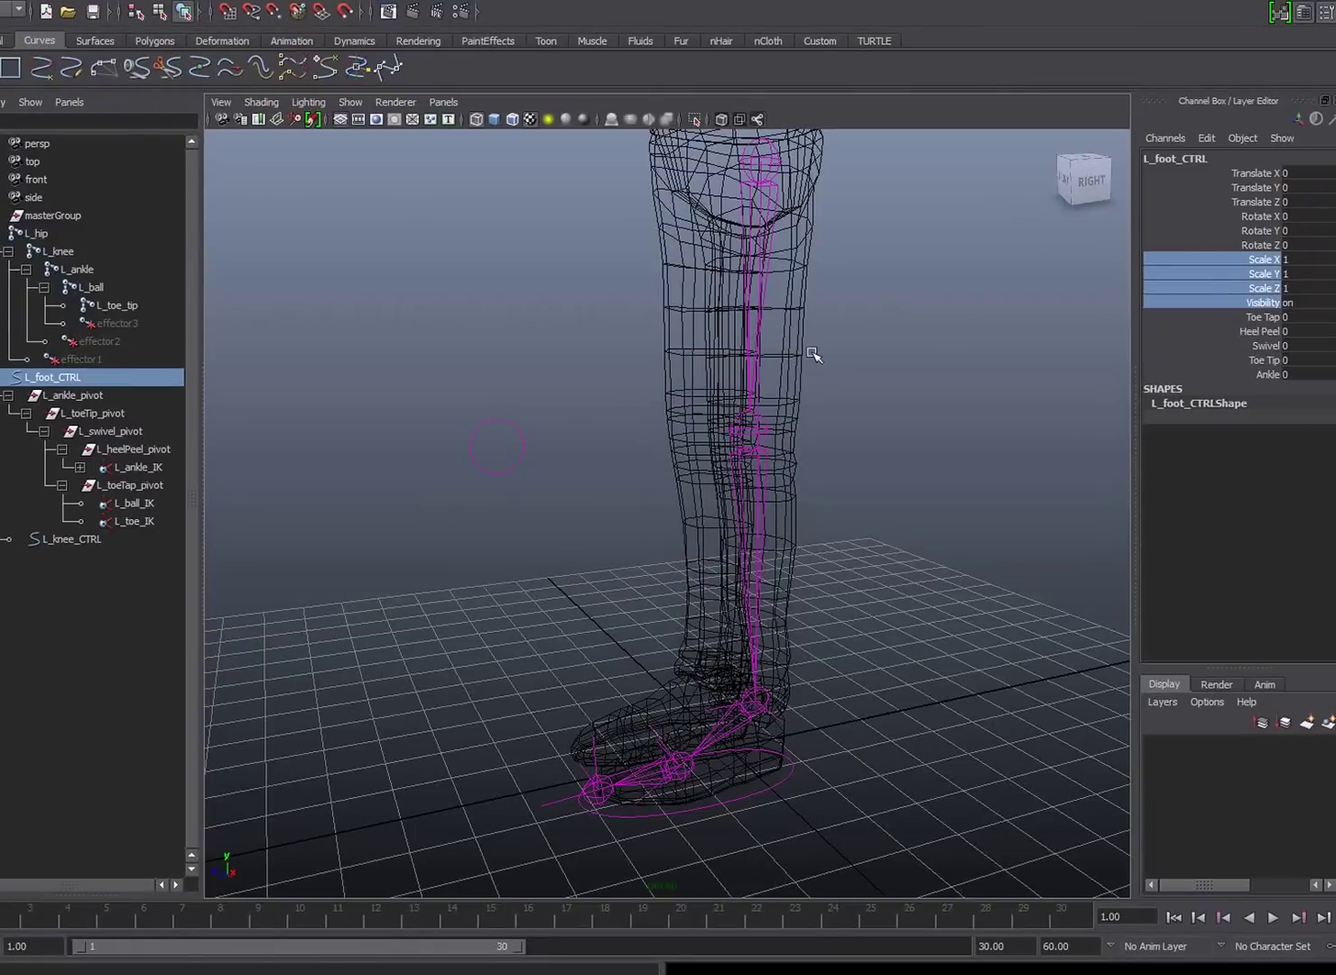
Lock and hide L_foot_CTRL's scale and visibility channels, then test-move the knee control.
right_click(1242, 288)
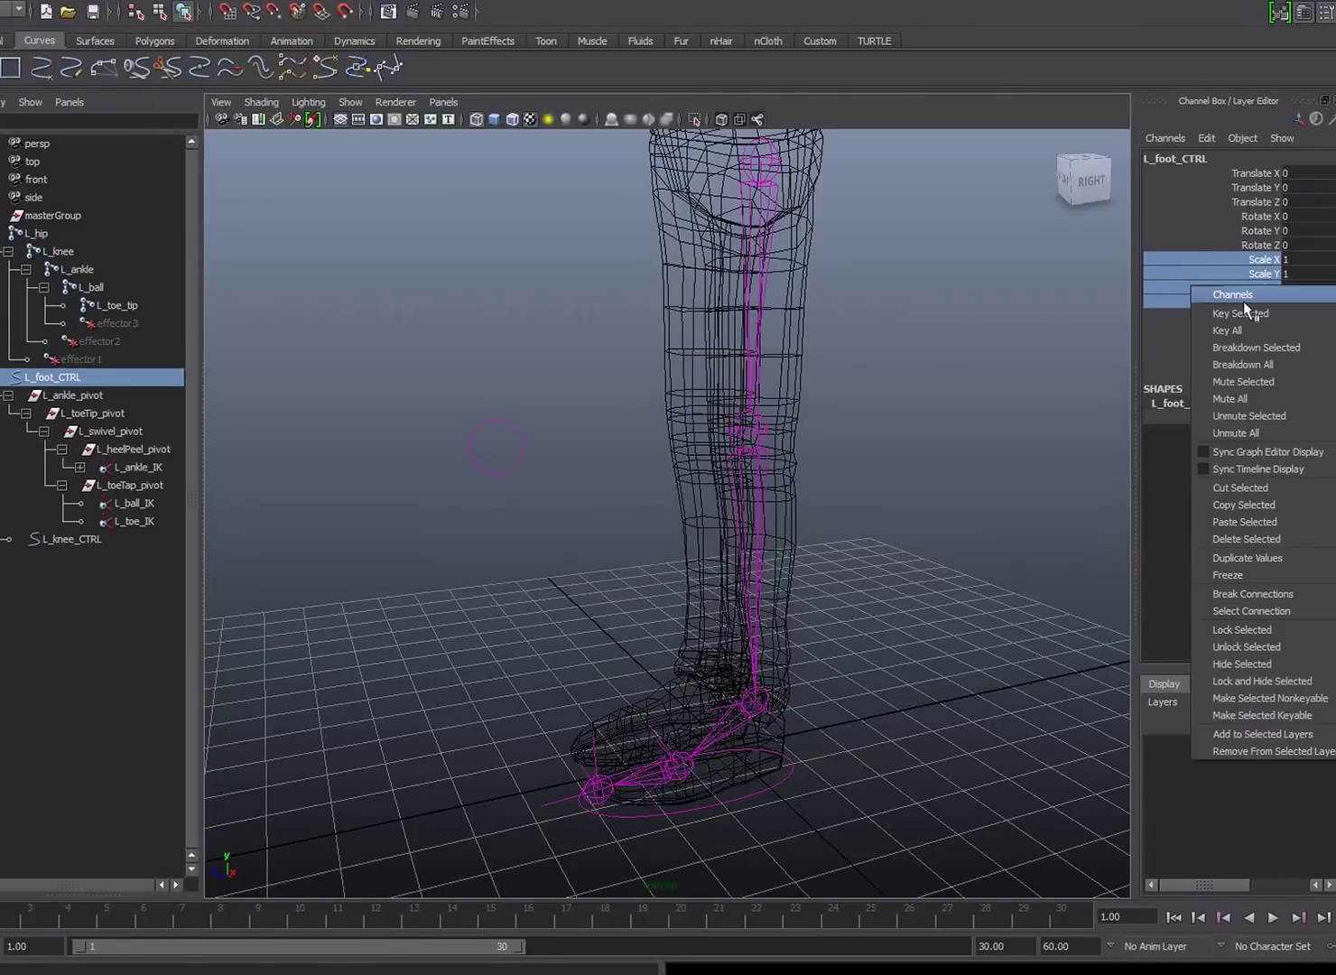
left_click(1273, 682)
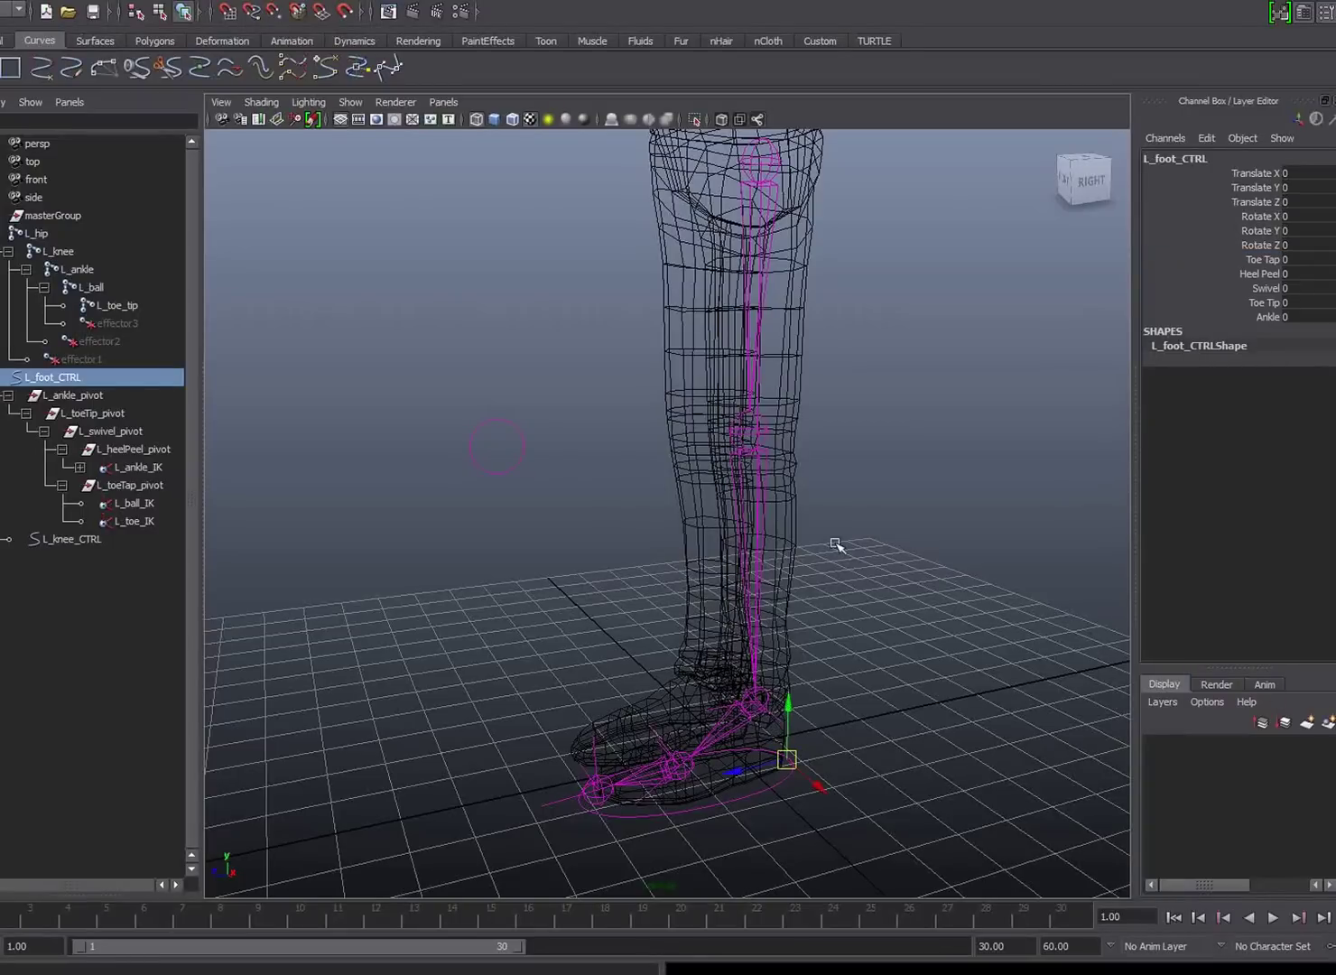
left_click(539, 461)
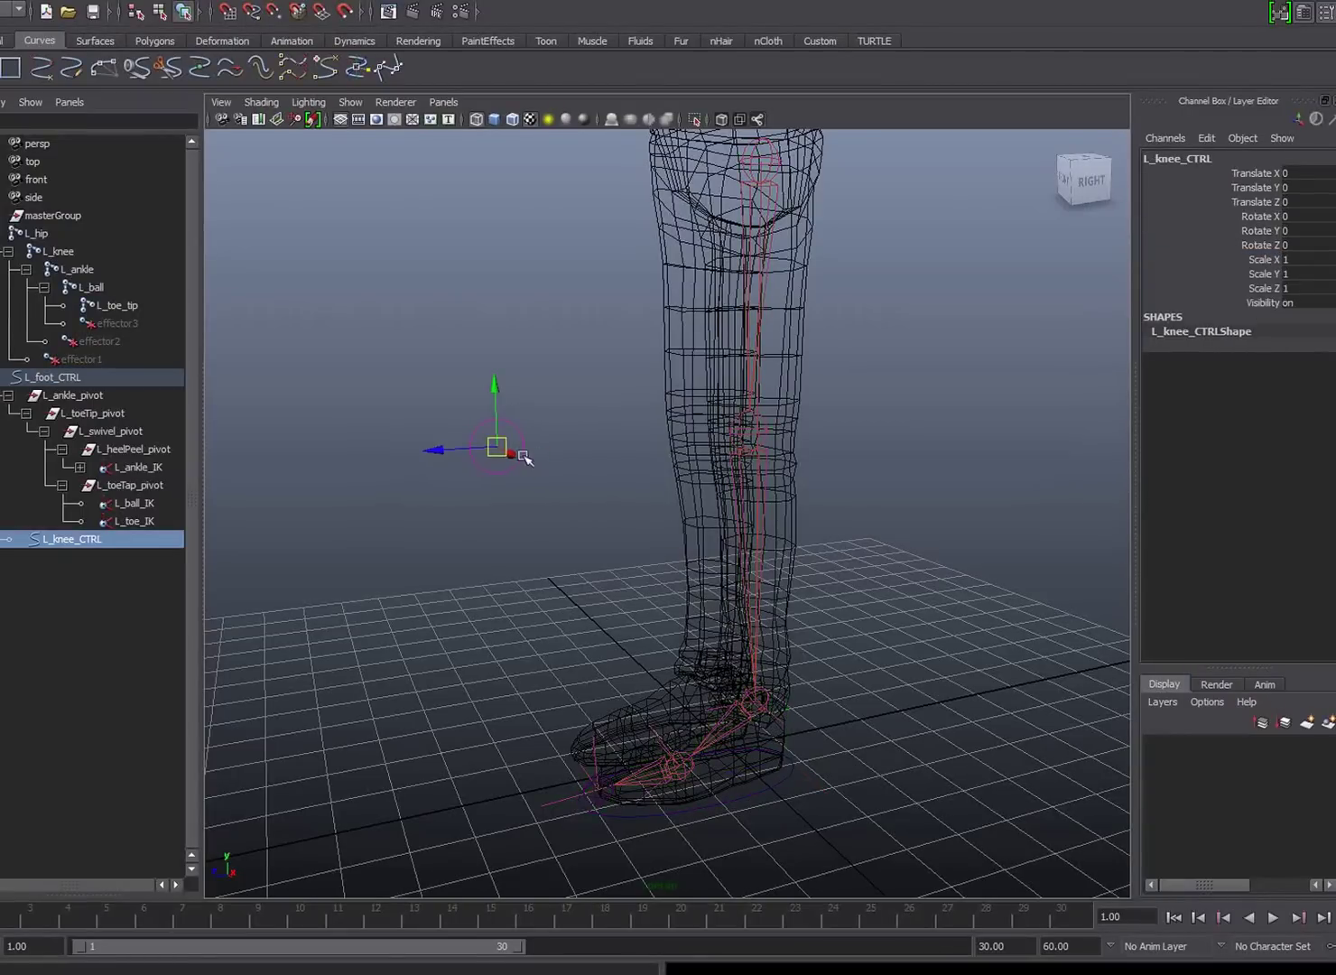
left_click_drag(518, 454, 462, 433, "alt")
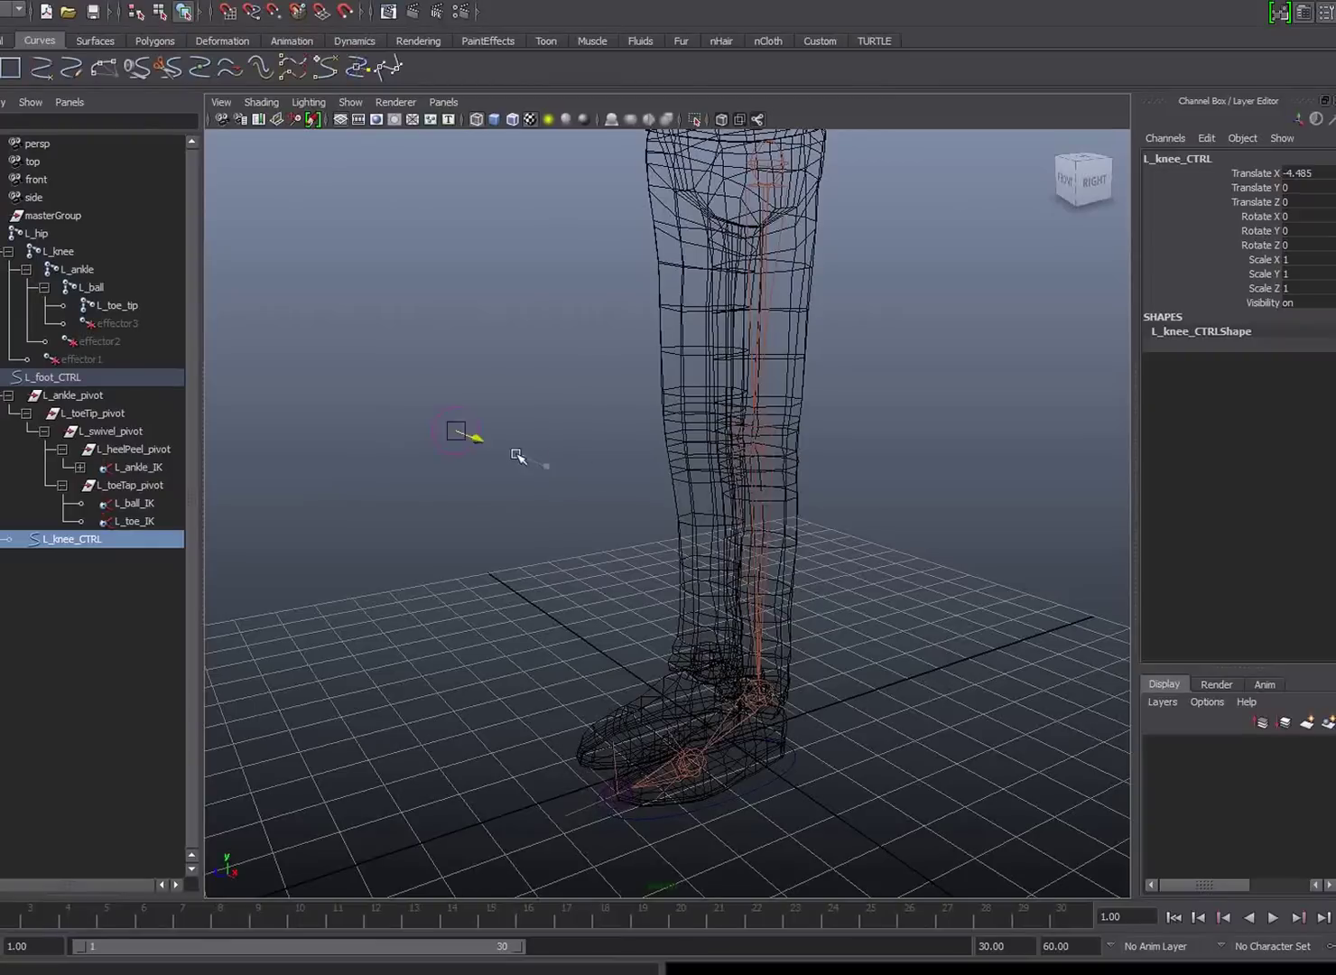
key("ctrl+z")
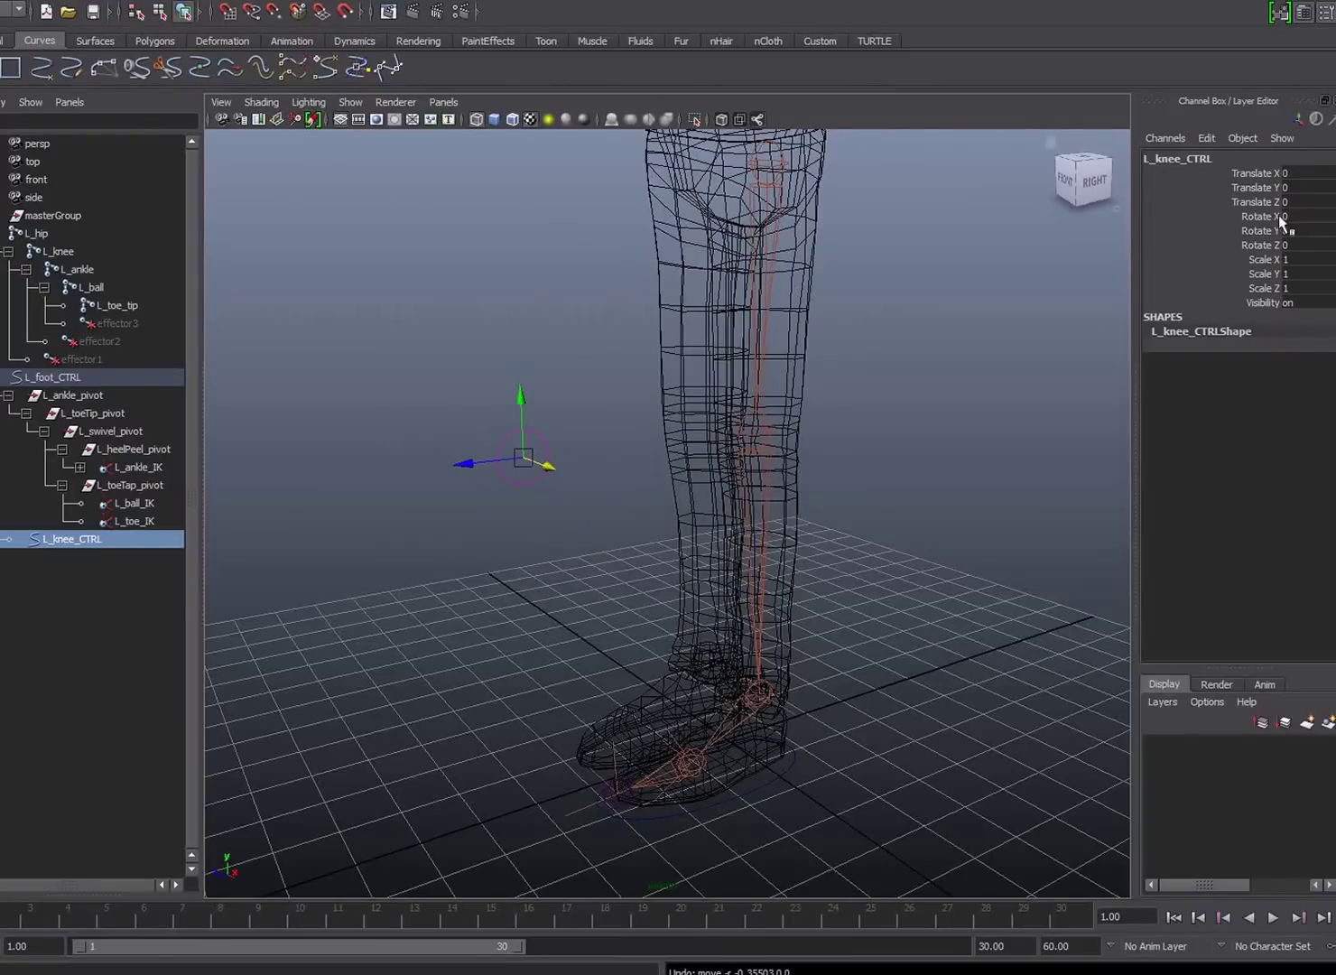
Lock and hide L_knee_CTRL's rotate, scale and visibility channels, leaving only translation.
left_click_drag(1279, 215, 1269, 307)
right_click(1258, 254)
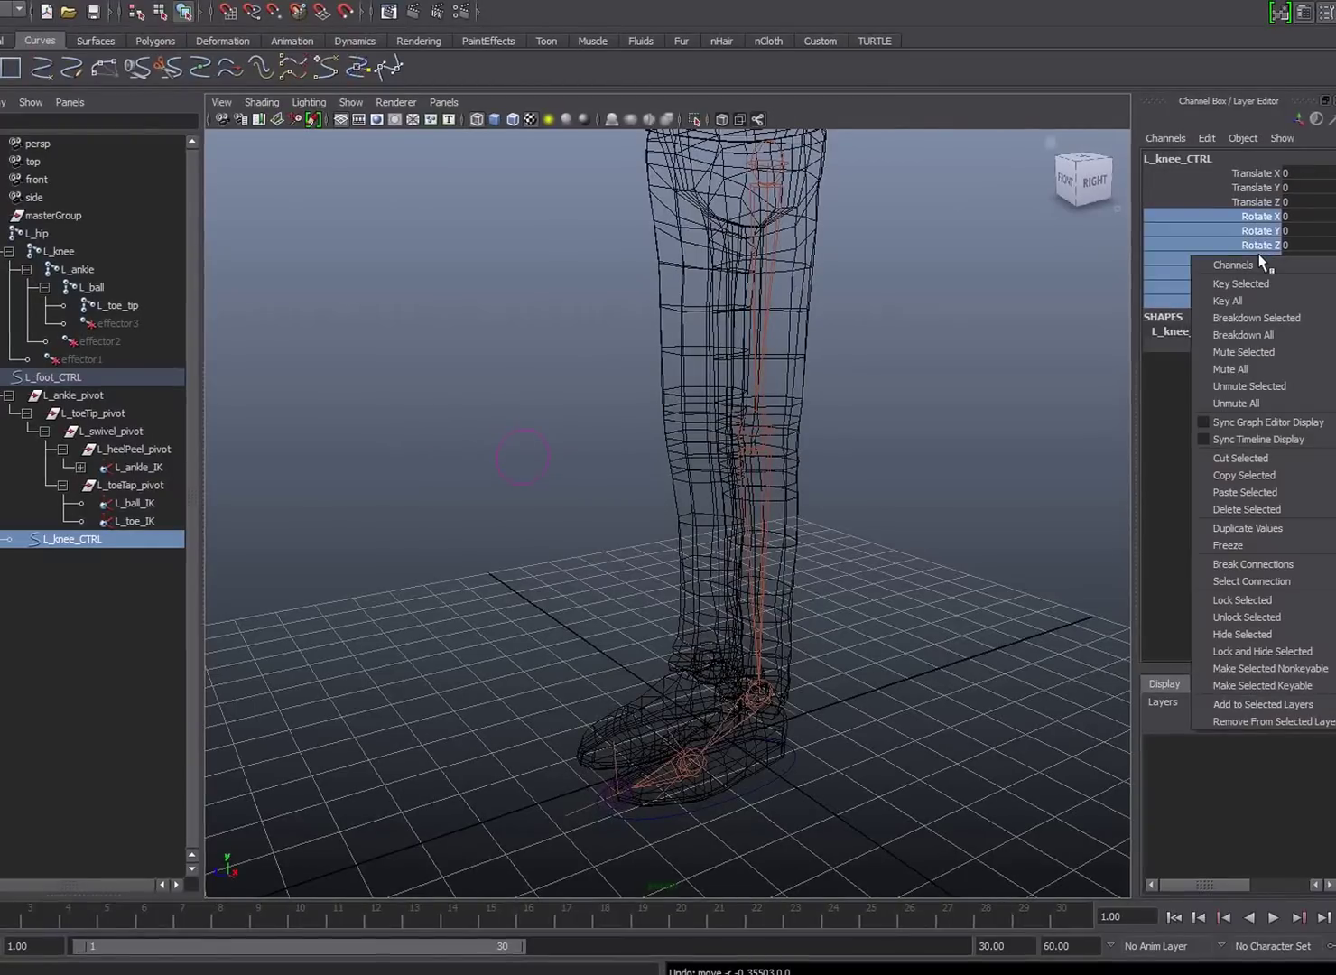
mouse_move(1278, 585)
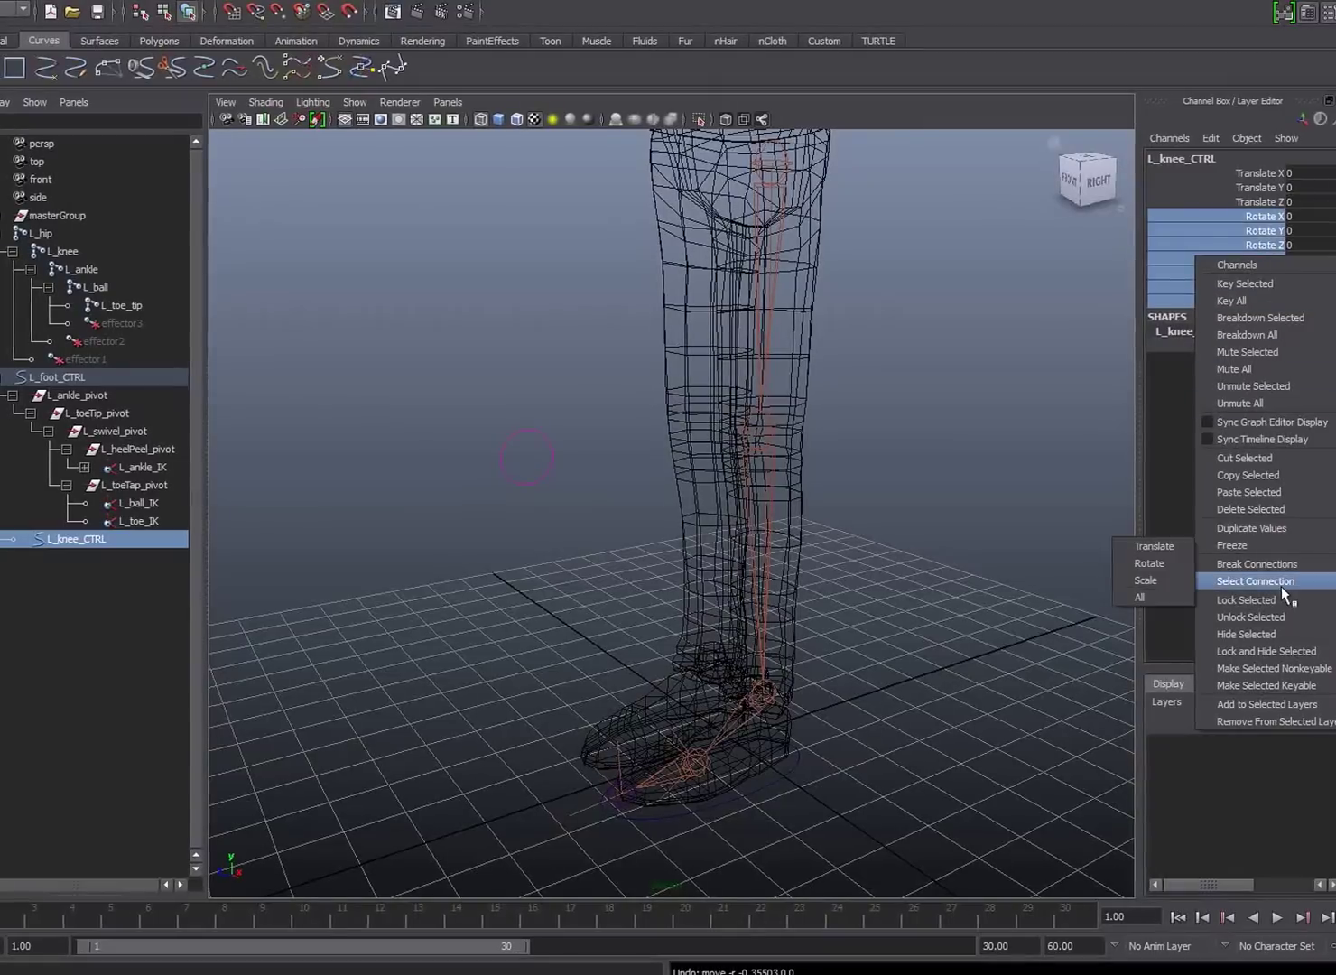
left_click(1278, 650)
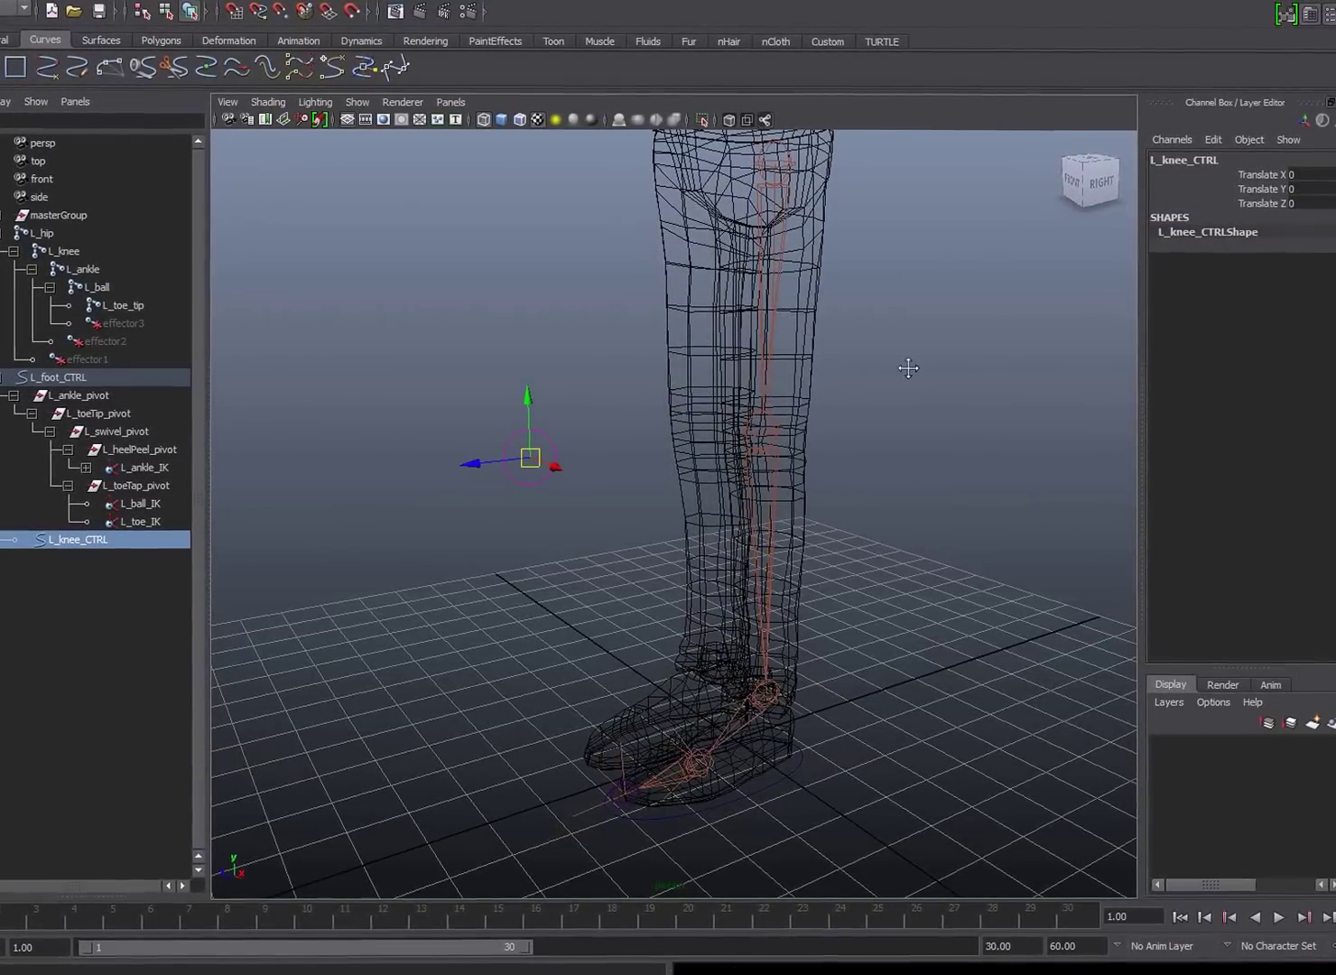
left_click(973, 366)
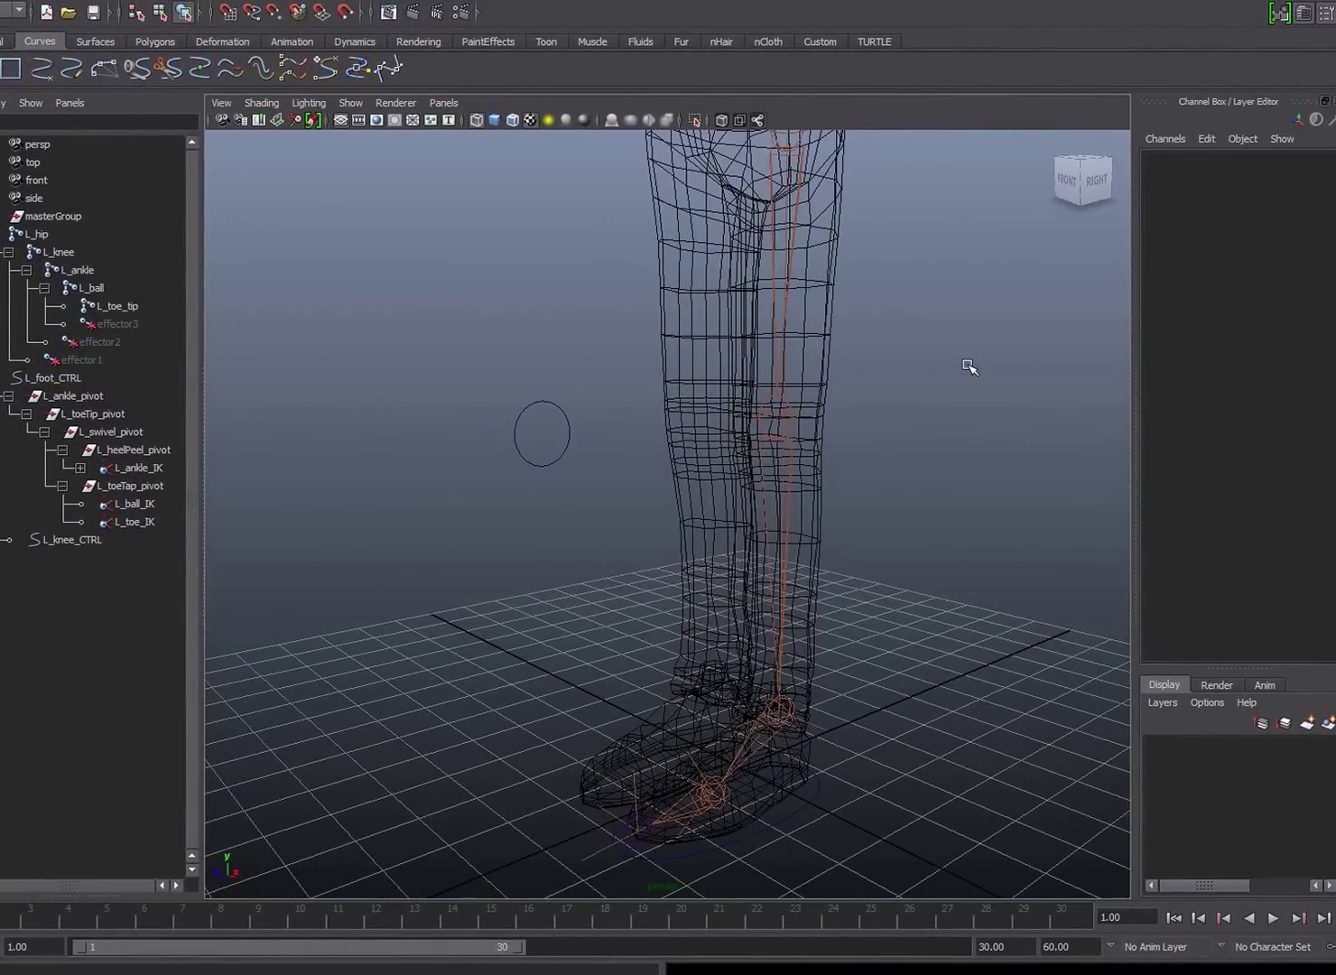